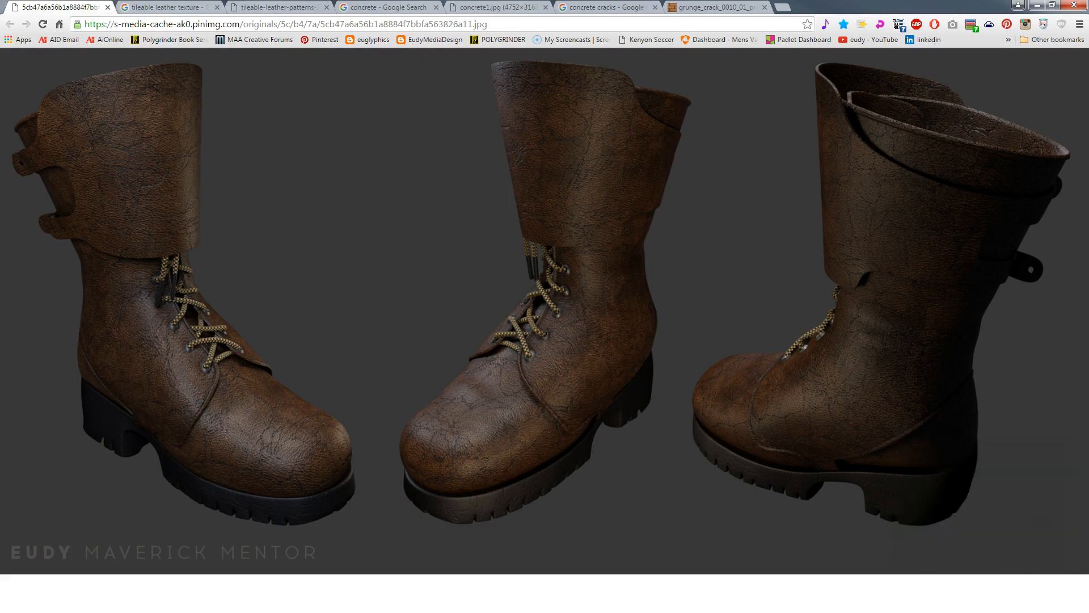
Switch to 3ds Max and hide the Boot Metal object.
{"action": "key", "text": "alt+Tab"}
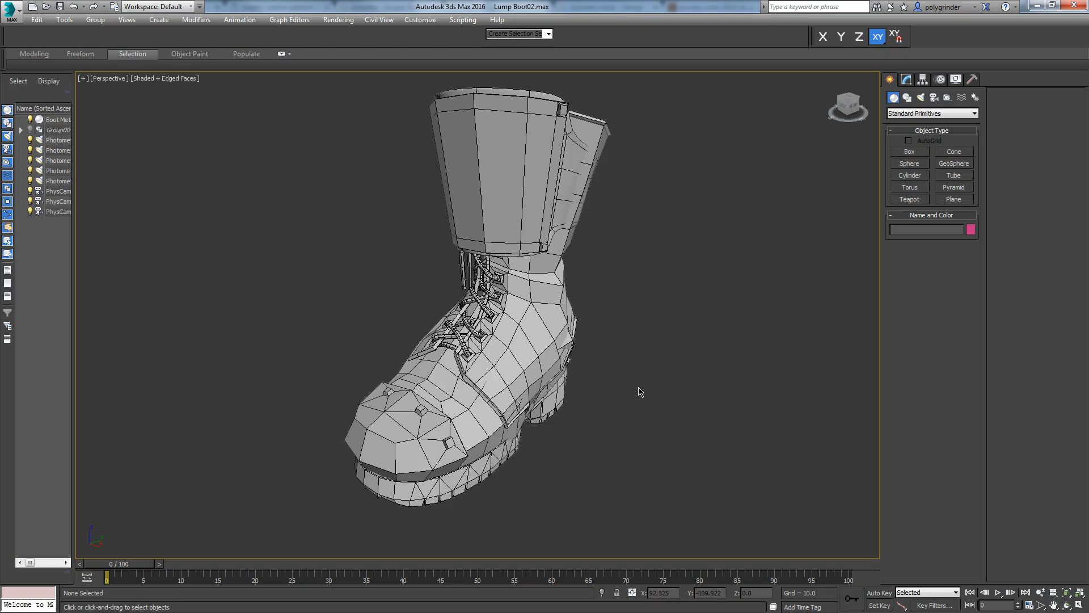
{"action": "left_click", "coordinate": [403, 439]}
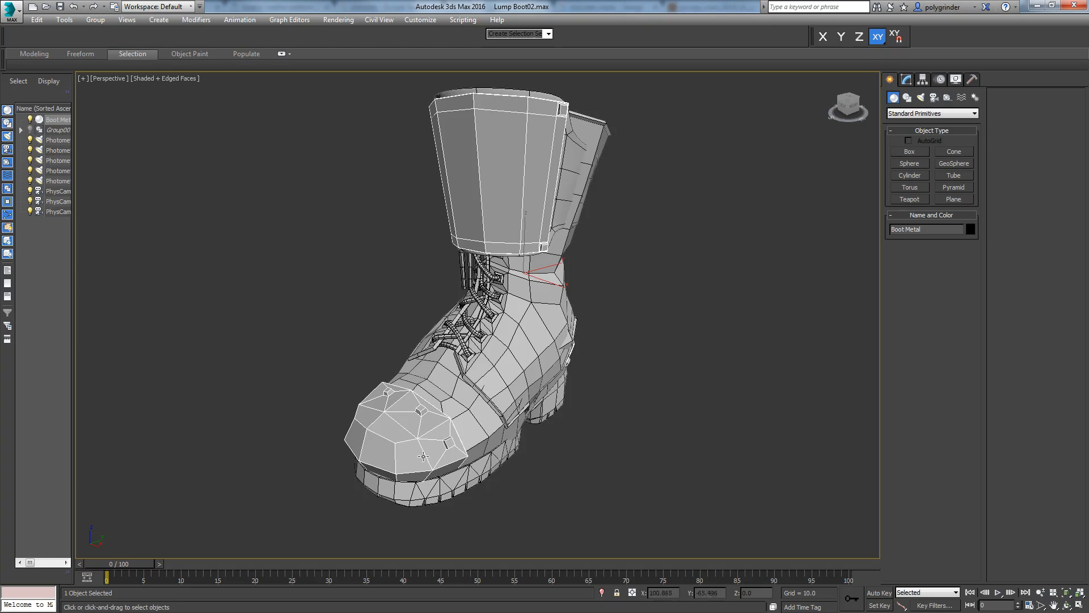
{"action": "right_click", "coordinate": [613, 318]}
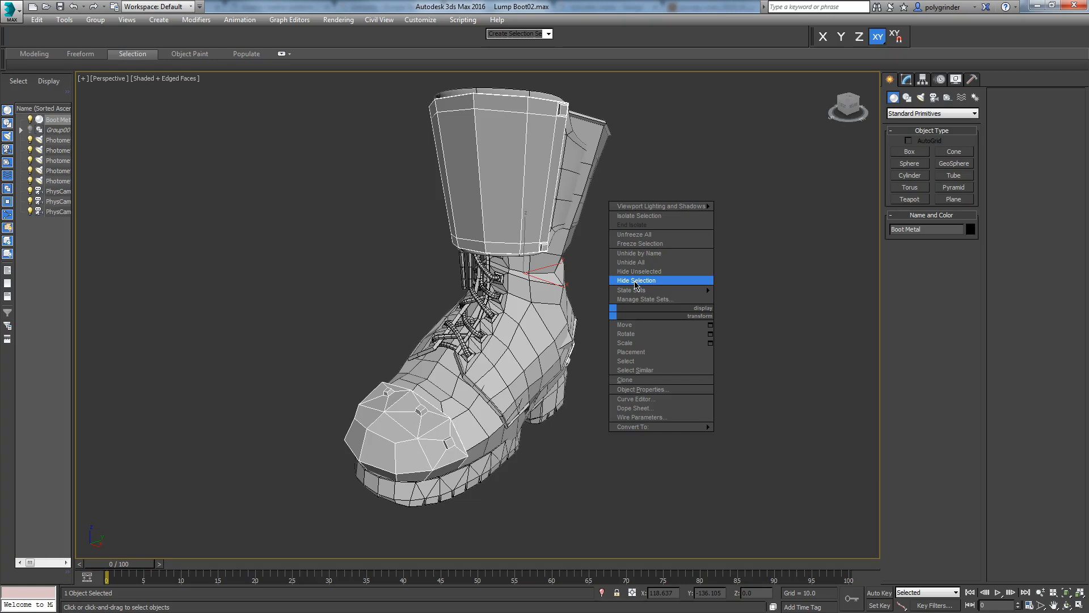
{"action": "left_click", "coordinate": [636, 281]}
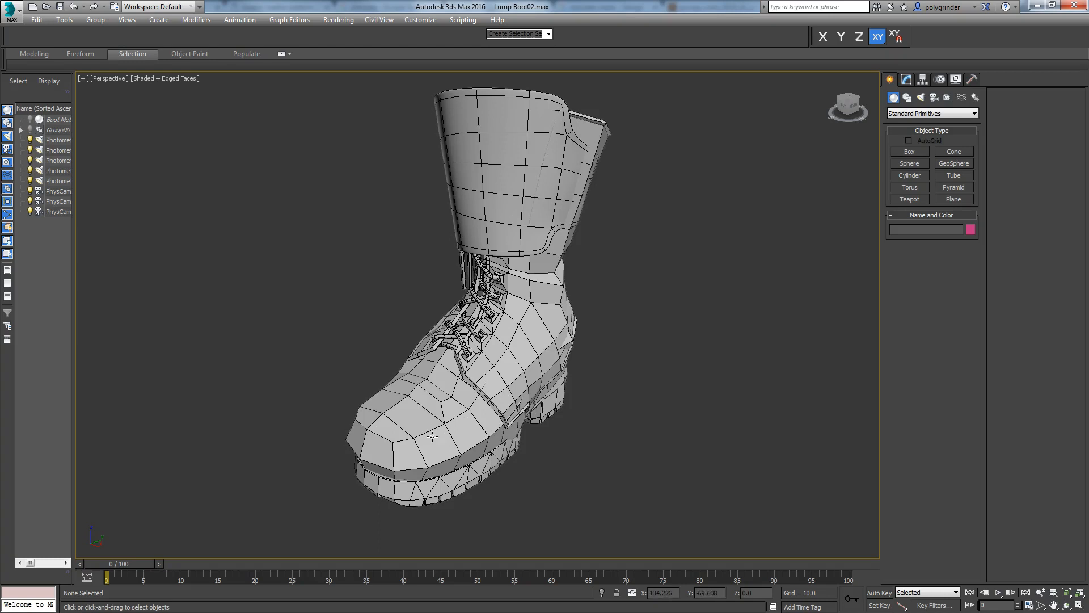
Select the boot's toe leather, ankle leather, top strap, rubber sole and lace in turn to identify the separate objects.
{"action": "left_click", "coordinate": [415, 433]}
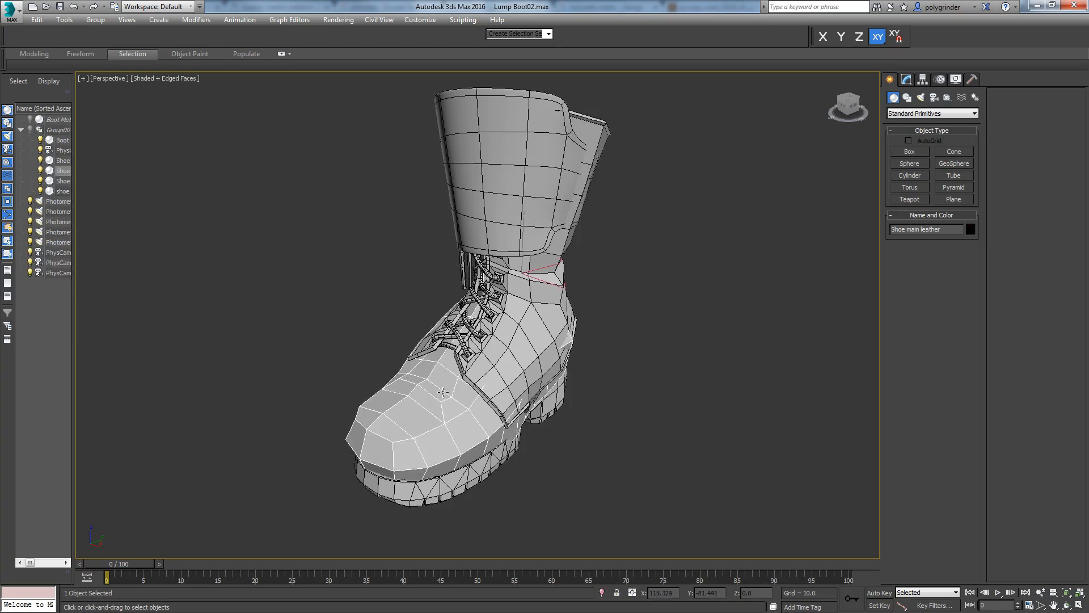
{"action": "left_click", "coordinate": [521, 328]}
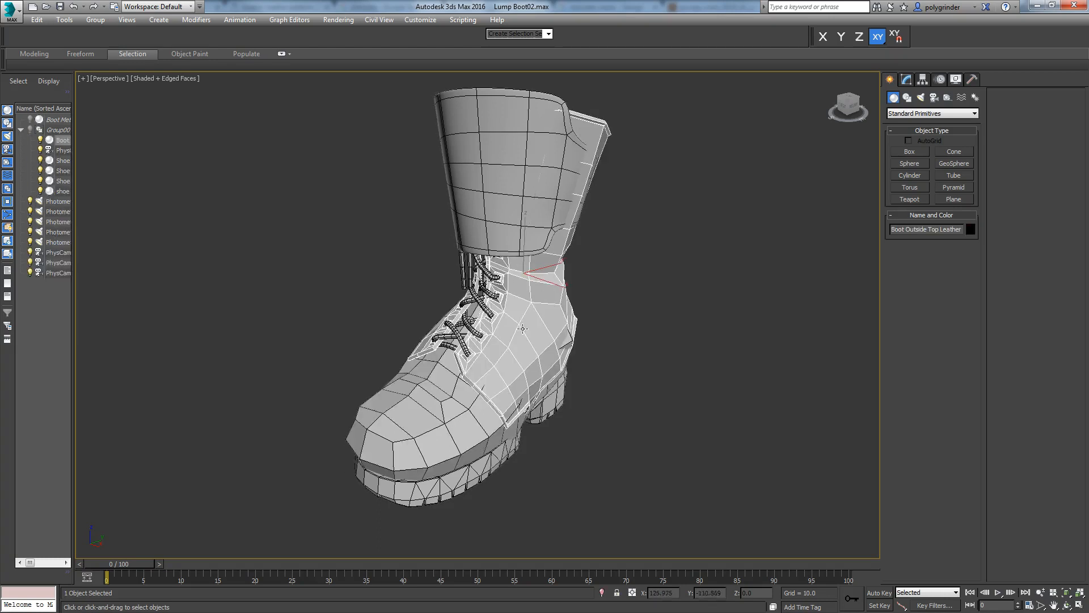
{"action": "left_click", "coordinate": [533, 162]}
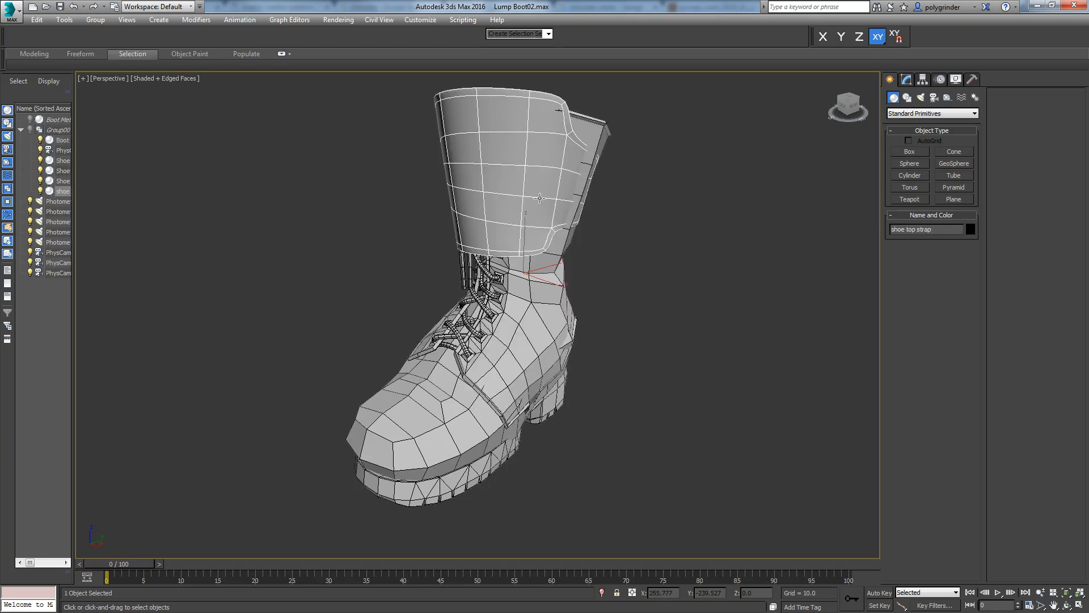
{"action": "left_click", "coordinate": [559, 338]}
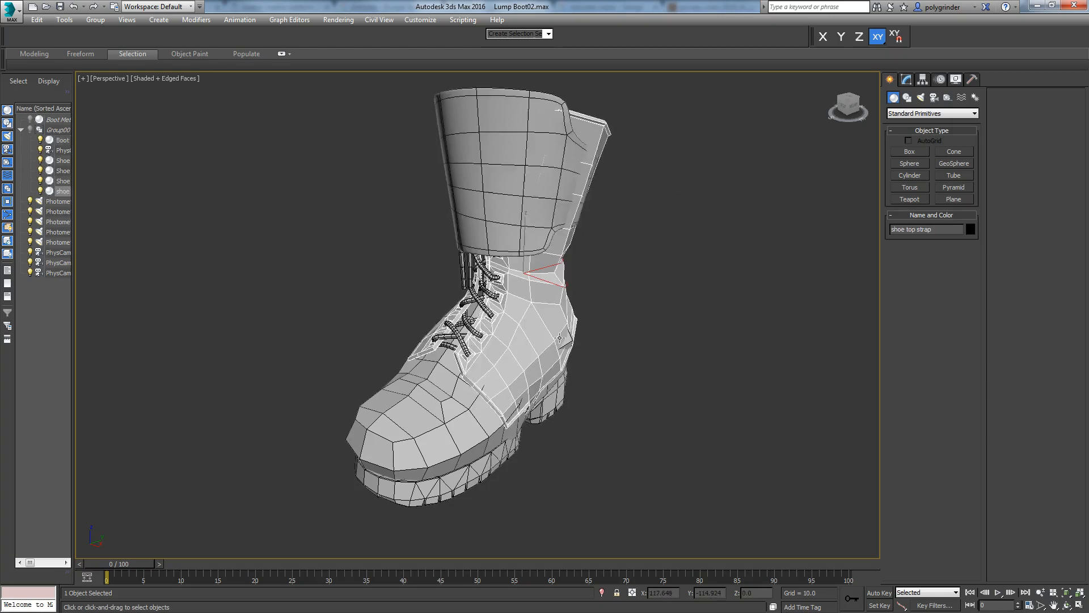
{"action": "left_click", "coordinate": [495, 462]}
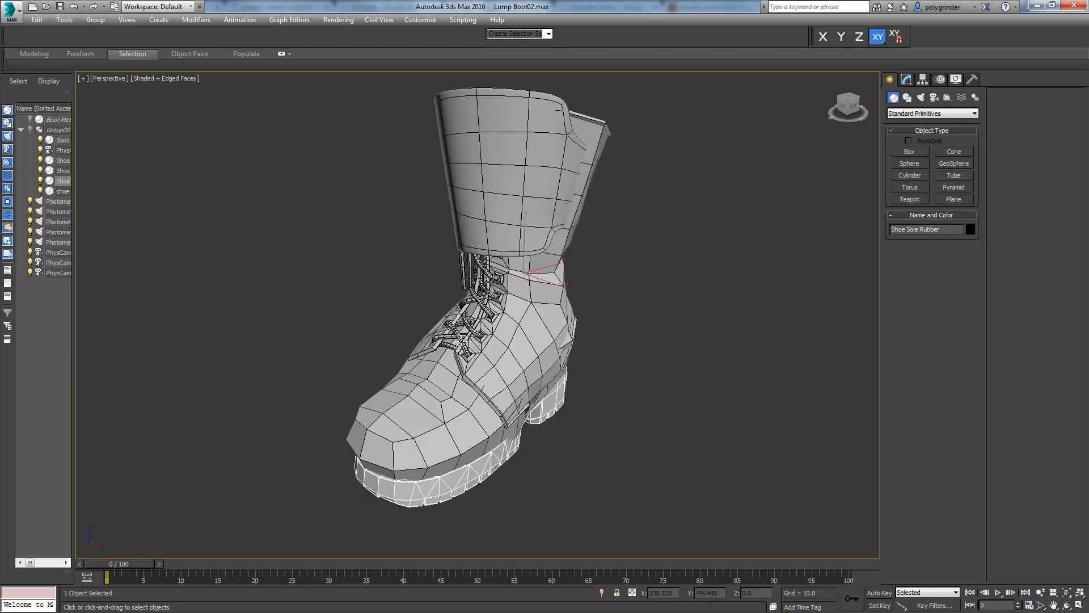
{"action": "left_click", "coordinate": [460, 339]}
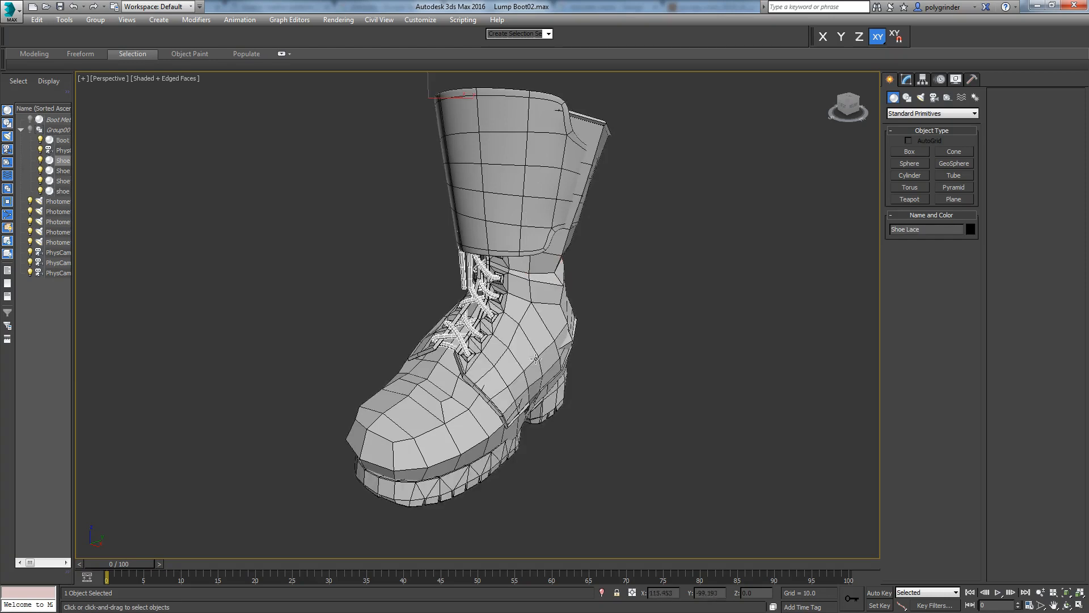
Turn on the MeshSmooth modifier of the Boot Outside Top Leather object and display its subdivision settings.
{"action": "left_click", "coordinate": [510, 379]}
{"action": "left_click", "coordinate": [907, 80]}
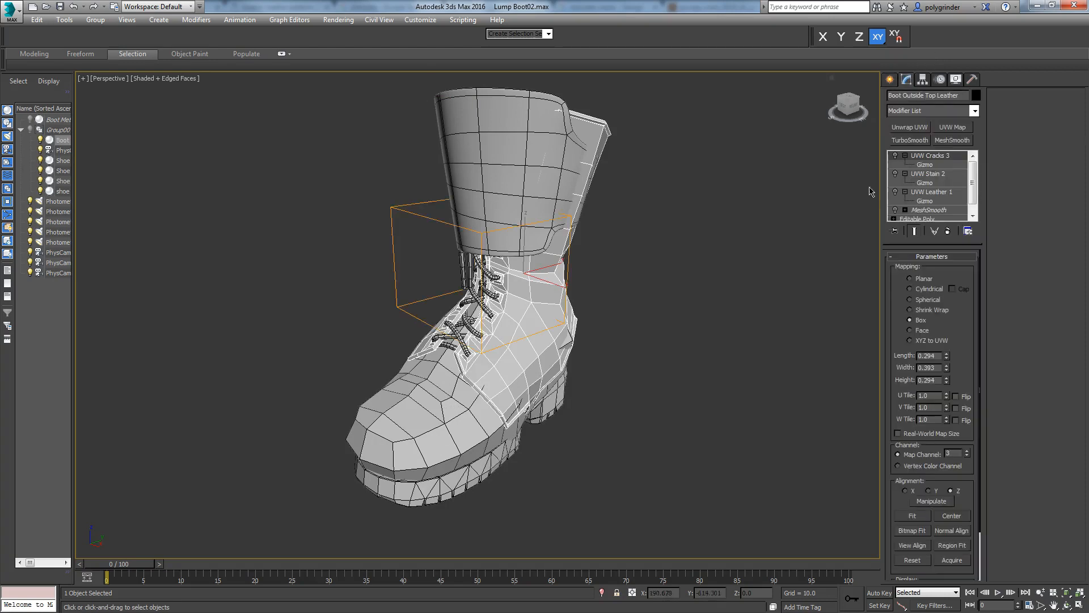
{"action": "left_click", "coordinate": [976, 205]}
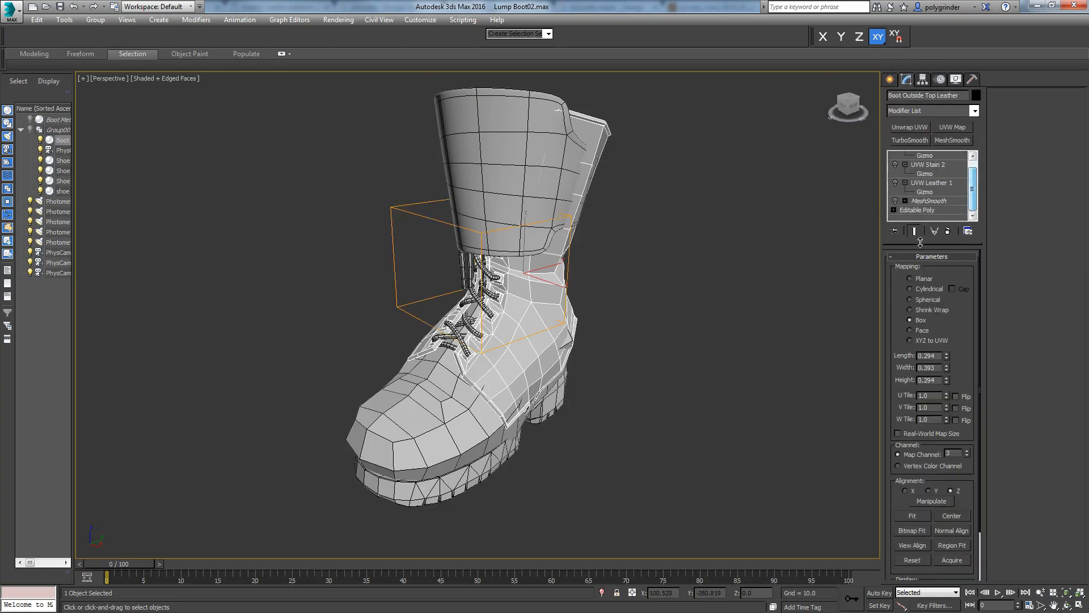
{"action": "left_click", "coordinate": [895, 201]}
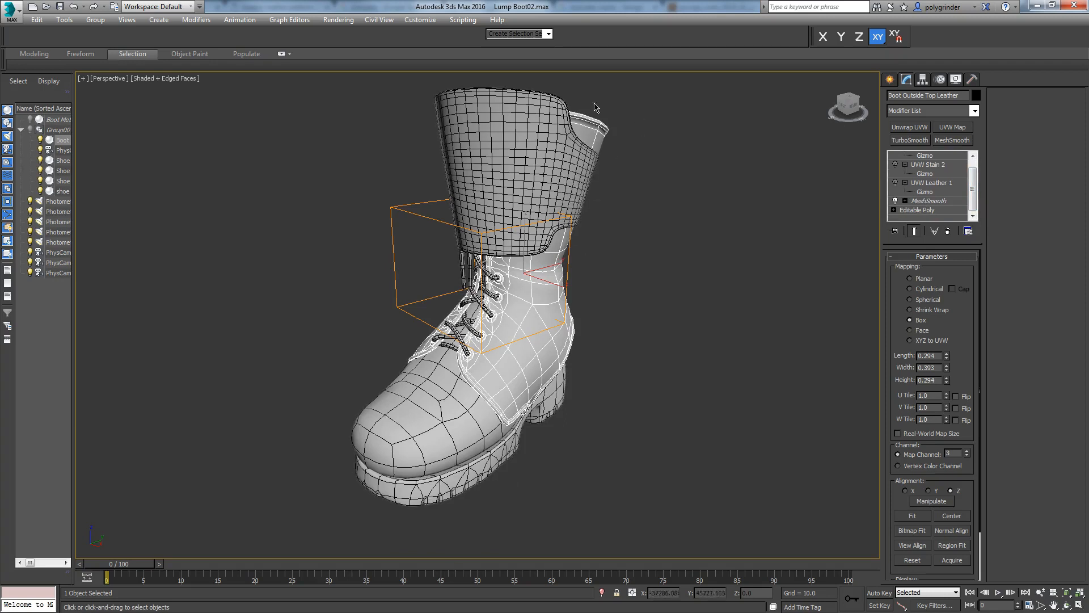
{"action": "left_click", "coordinate": [944, 201]}
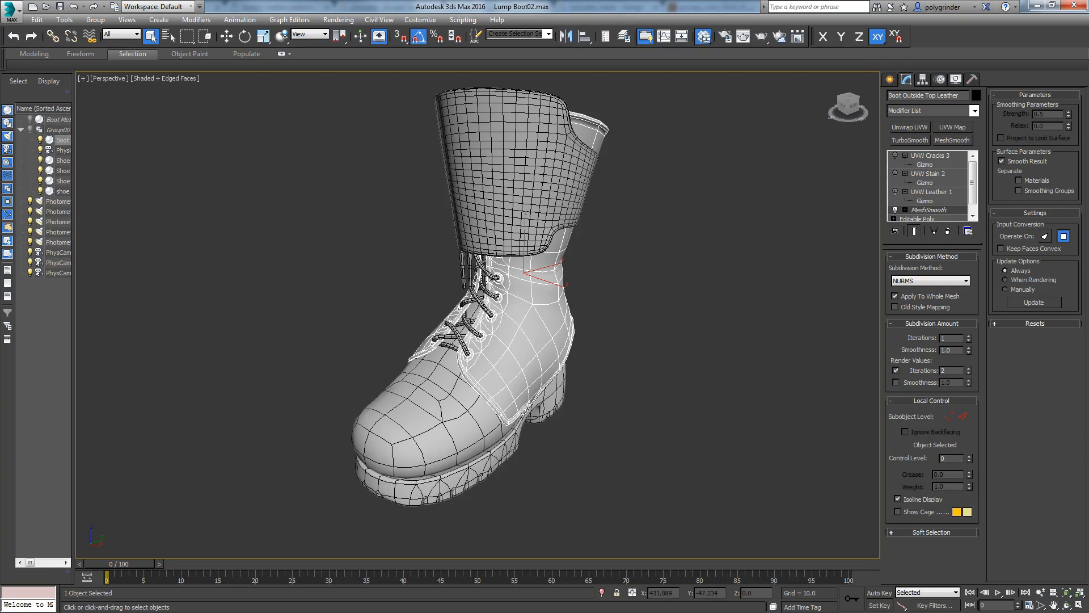
Open the Slate Material Editor at full size and examine the Boot Leather material's node network.
{"action": "left_click_drag", "start_coordinate": [0, 154], "coordinate": [695, 110]}
{"action": "key", "text": "l"}
{"action": "scroll", "coordinate": [381, 285], "scroll_direction": "down", "scroll_amount": 2}
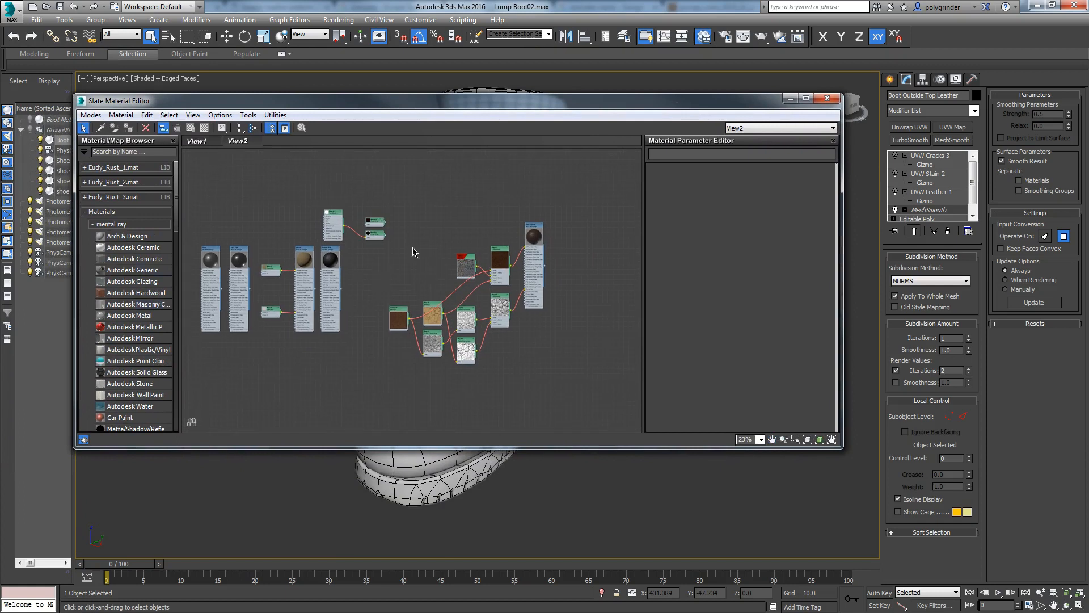
{"action": "scroll", "coordinate": [462, 238], "scroll_direction": "up", "scroll_amount": 2}
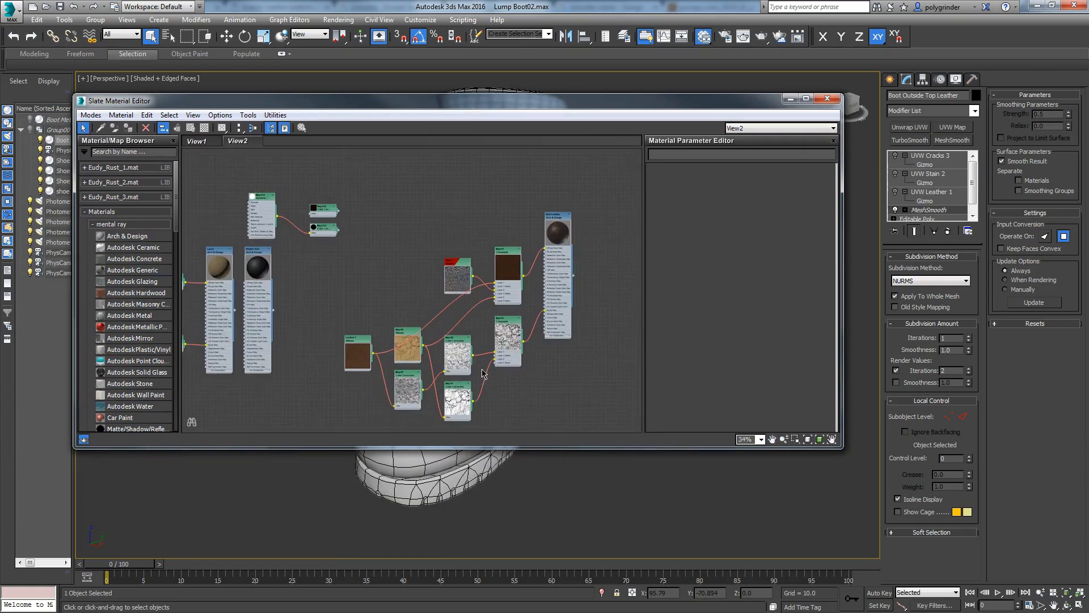
{"action": "scroll", "coordinate": [527, 382], "scroll_direction": "up", "scroll_amount": 2}
{"action": "mouse_move", "coordinate": [527, 382]}
{"action": "middle_mouse_down"}
{"action": "mouse_move", "coordinate": [530, 355]}
{"action": "mouse_move", "coordinate": [538, 364]}
{"action": "middle_mouse_up"}
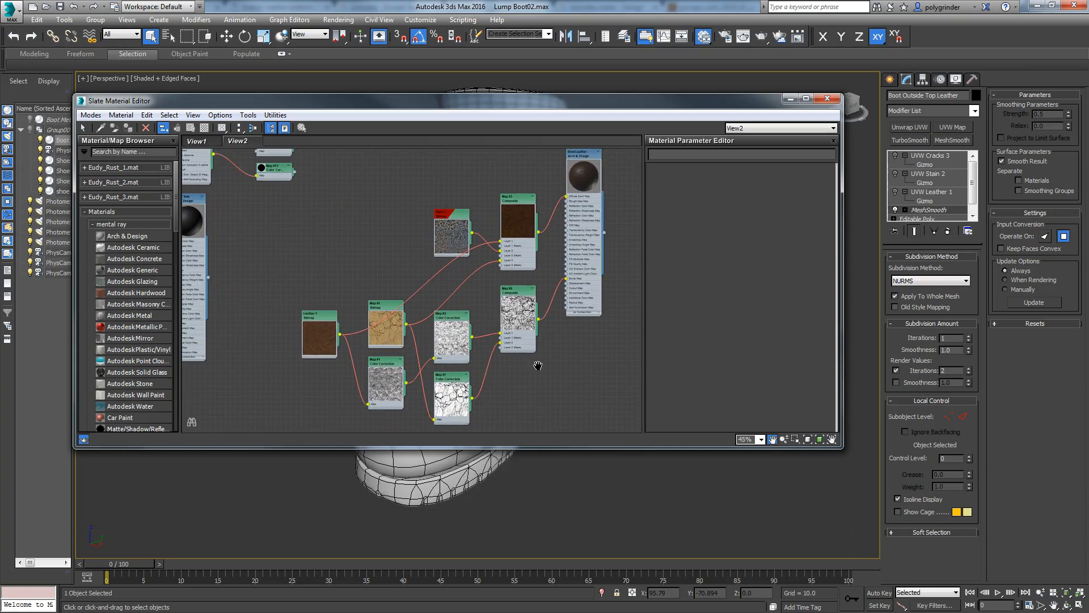
{"action": "left_click", "coordinate": [806, 98]}
{"action": "scroll", "coordinate": [724, 342], "scroll_direction": "up", "scroll_amount": 4}
{"action": "middle_click_drag", "start_coordinate": [722, 341], "coordinate": [799, 285]}
{"action": "scroll", "coordinate": [810, 278], "scroll_direction": "down", "scroll_amount": 1}
{"action": "left_click", "coordinate": [732, 73]}
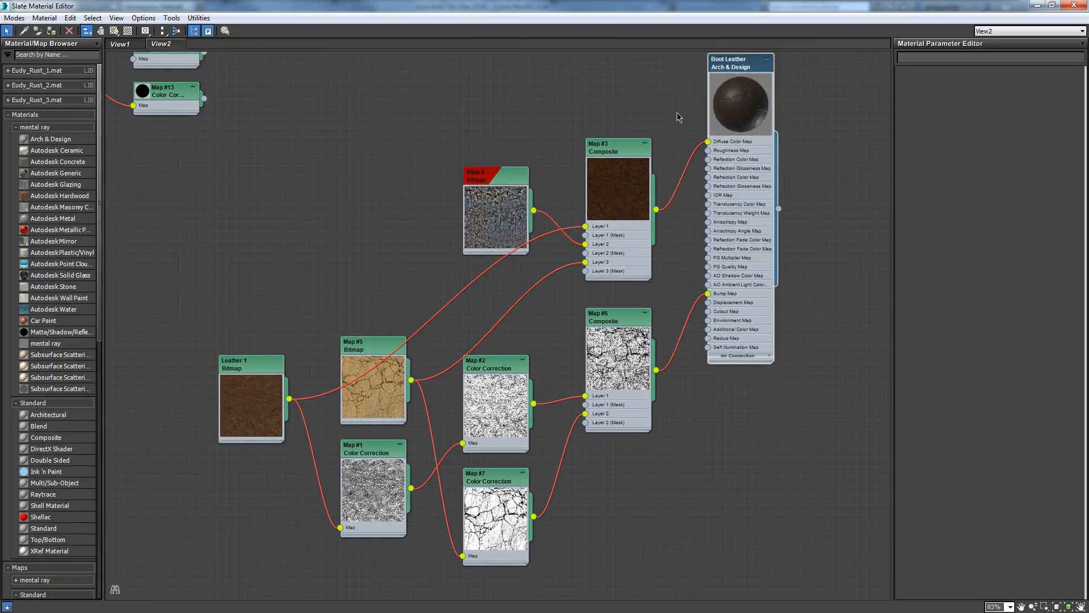
Examine the composite maps feeding Boot Leather's diffuse and bump, checking the layer blend modes and visibility of Map #3.
{"action": "left_click", "coordinate": [617, 153]}
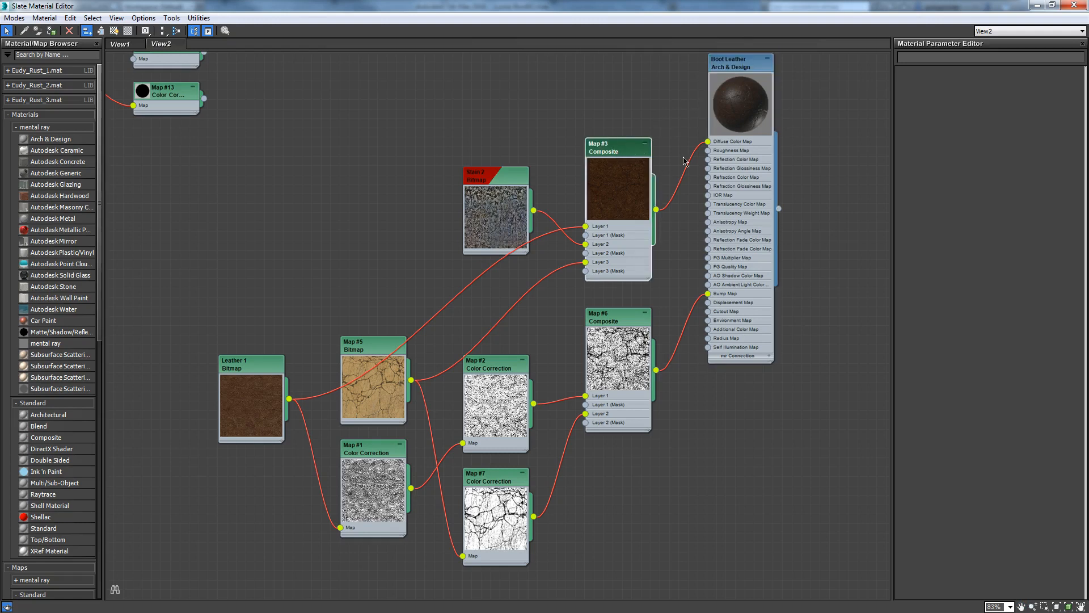
{"action": "left_click", "coordinate": [615, 324]}
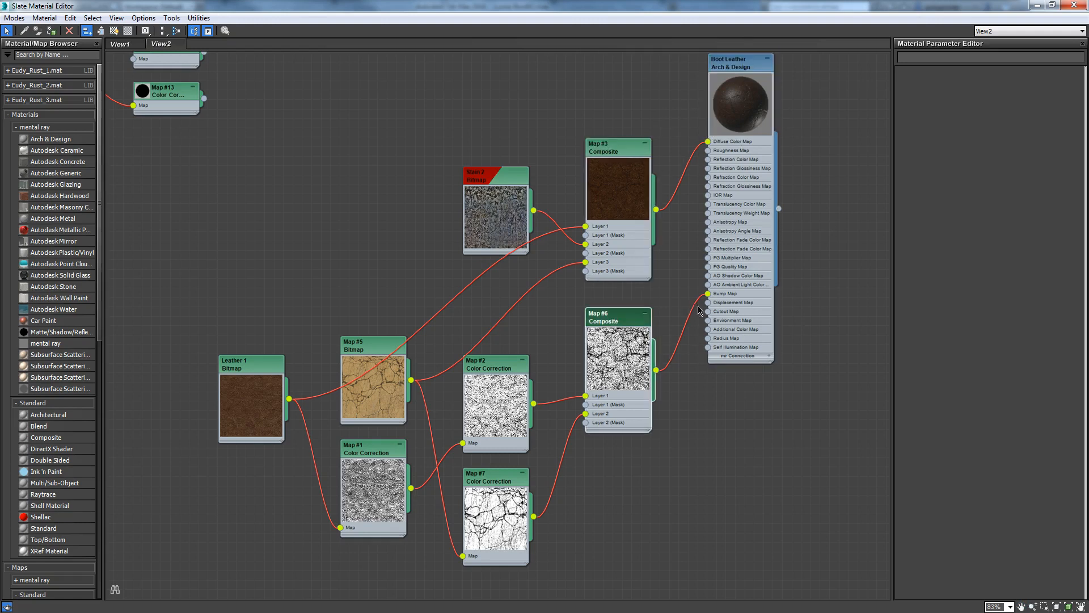
{"action": "double_click", "coordinate": [621, 153]}
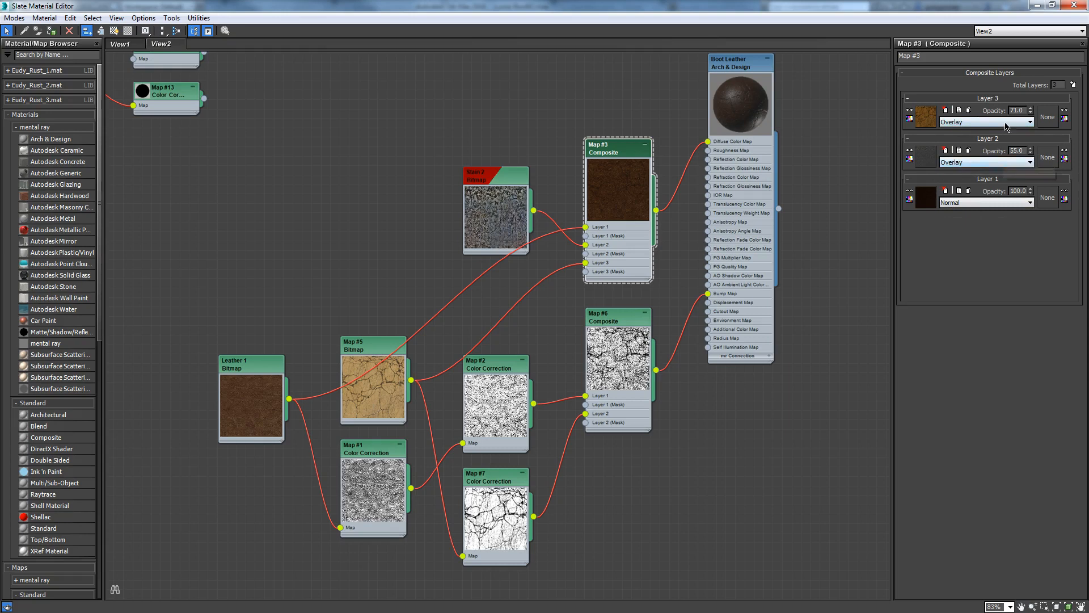
{"action": "left_click", "coordinate": [1007, 124]}
{"action": "left_click", "coordinate": [1007, 123]}
{"action": "left_click", "coordinate": [909, 111]}
{"action": "left_click", "coordinate": [909, 151]}
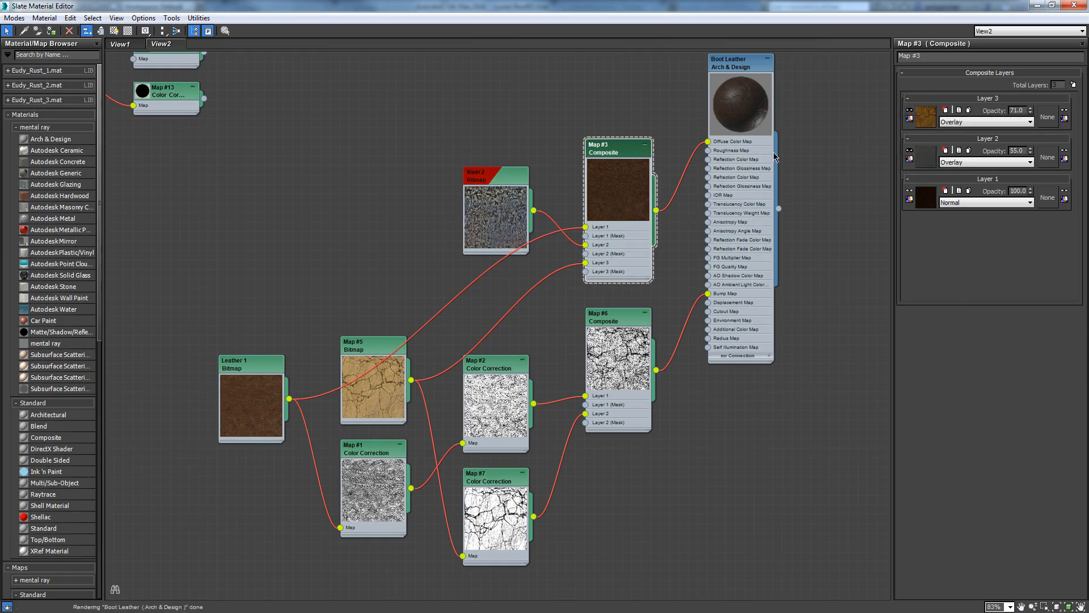
Assign the Boot Leather material to the toe leather, ankle leather and top strap, and add a UVW Map modifier to all three.
{"action": "left_click", "coordinate": [1051, 5]}
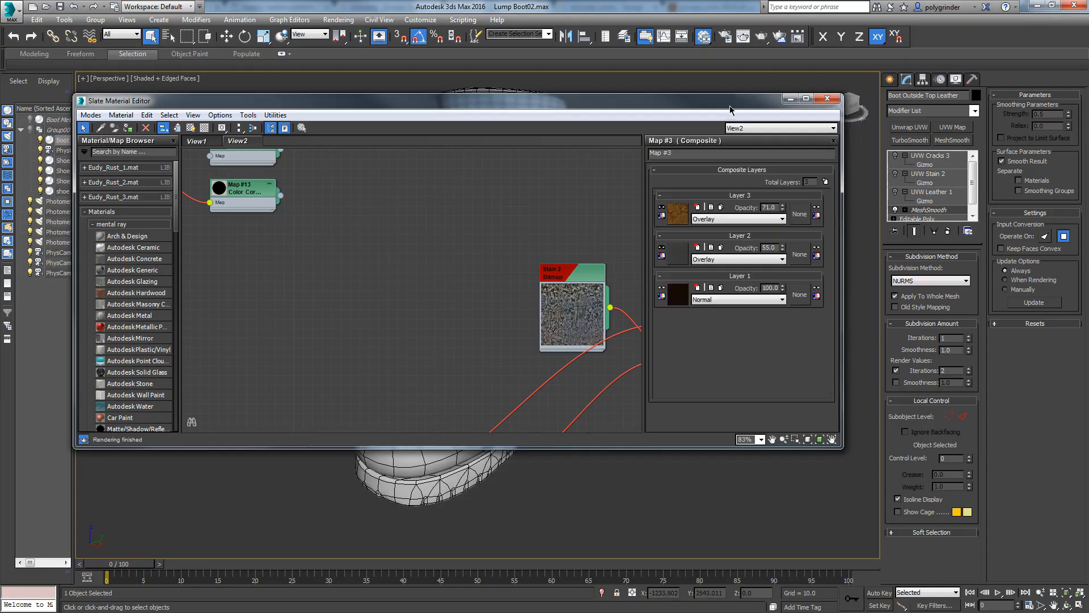
{"action": "left_click_drag", "start_coordinate": [731, 108], "coordinate": [1, 125]}
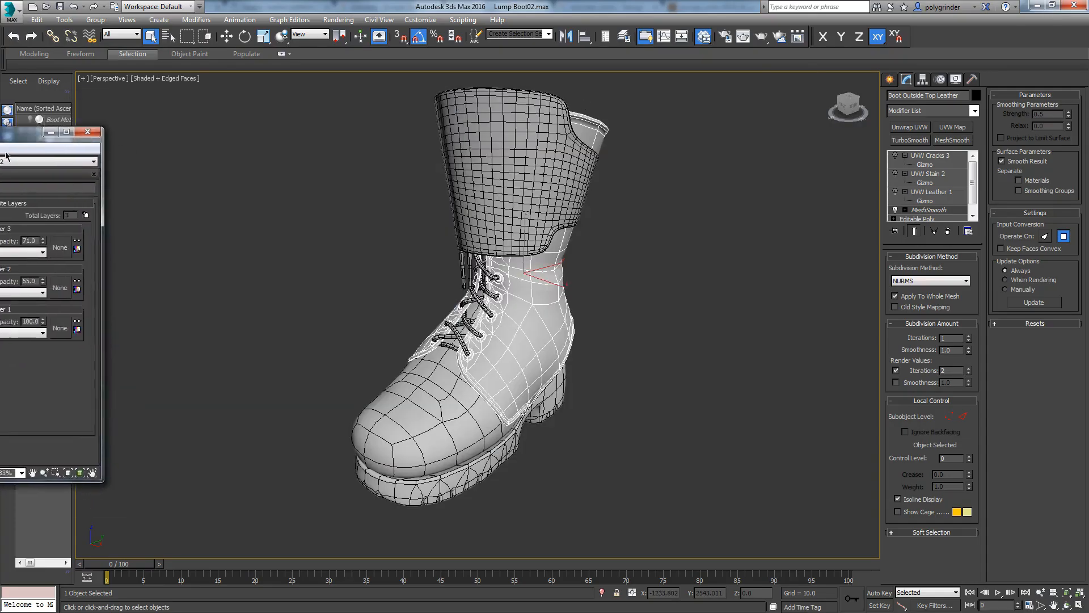
{"action": "left_click", "coordinate": [417, 406]}
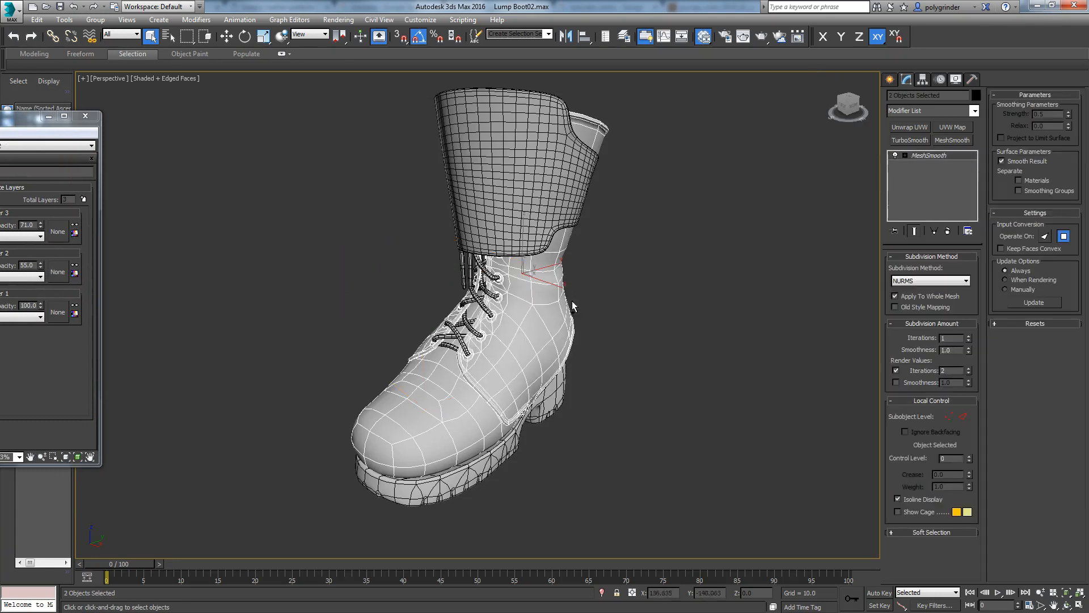
{"action": "left_click", "coordinate": [522, 236], "text": "ctrl"}
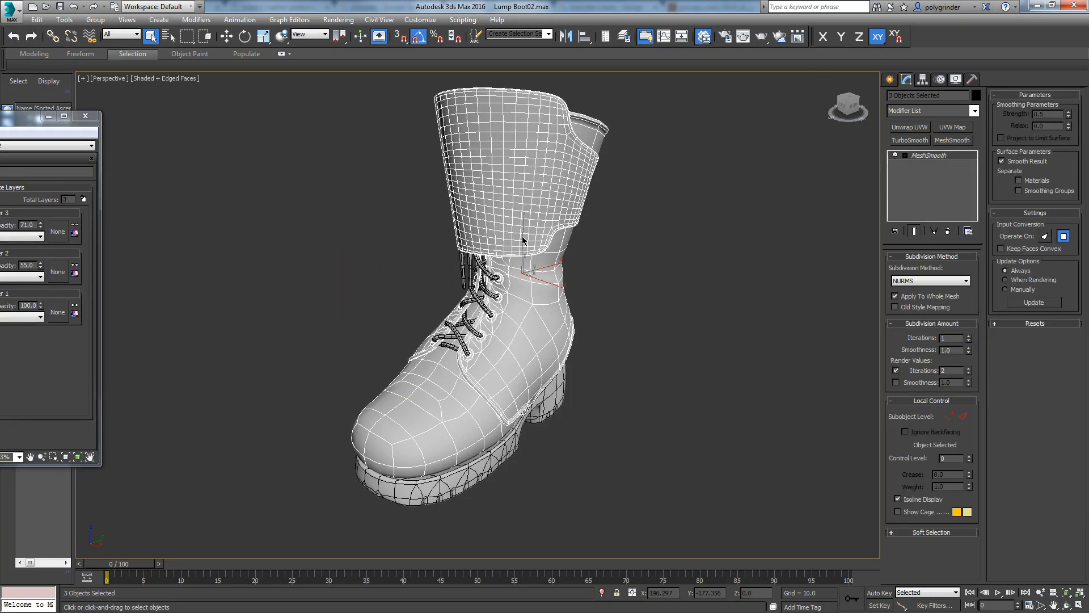
{"action": "left_click_drag", "start_coordinate": [0, 118], "coordinate": [490, 93]}
{"action": "middle_click_drag", "start_coordinate": [506, 205], "coordinate": [247, 256]}
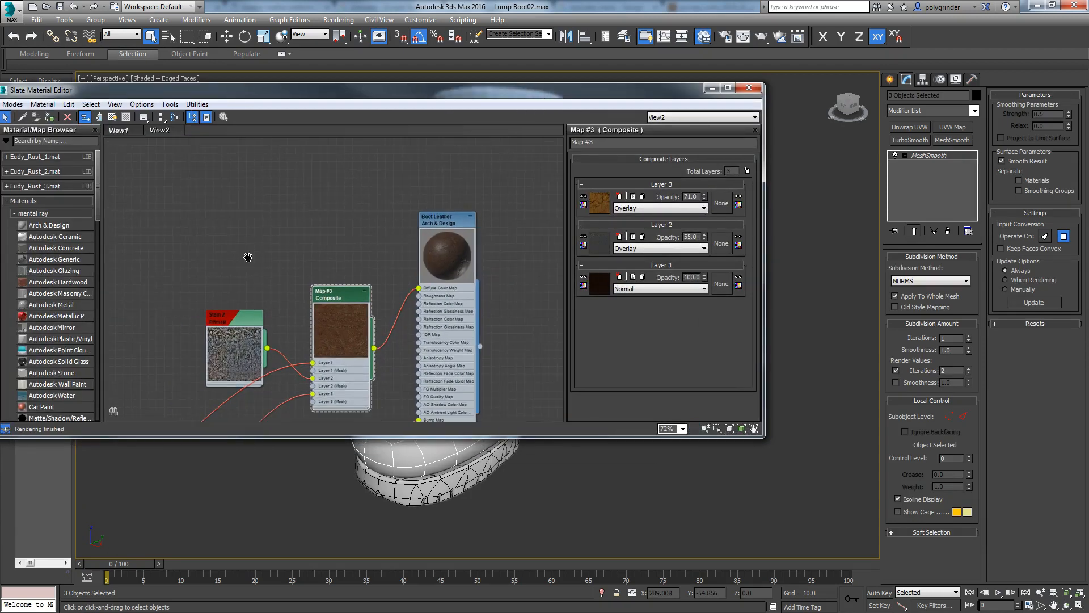
{"action": "right_click", "coordinate": [428, 218]}
{"action": "left_click", "coordinate": [459, 231]}
{"action": "left_click_drag", "start_coordinate": [533, 95], "coordinate": [0, 135]}
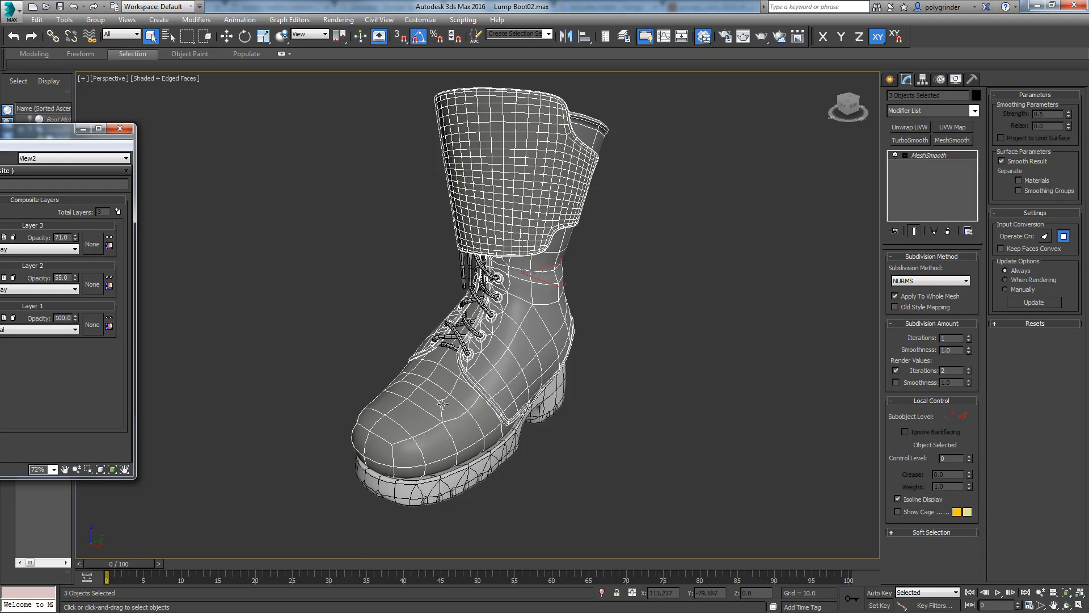
{"action": "left_click", "coordinate": [949, 128]}
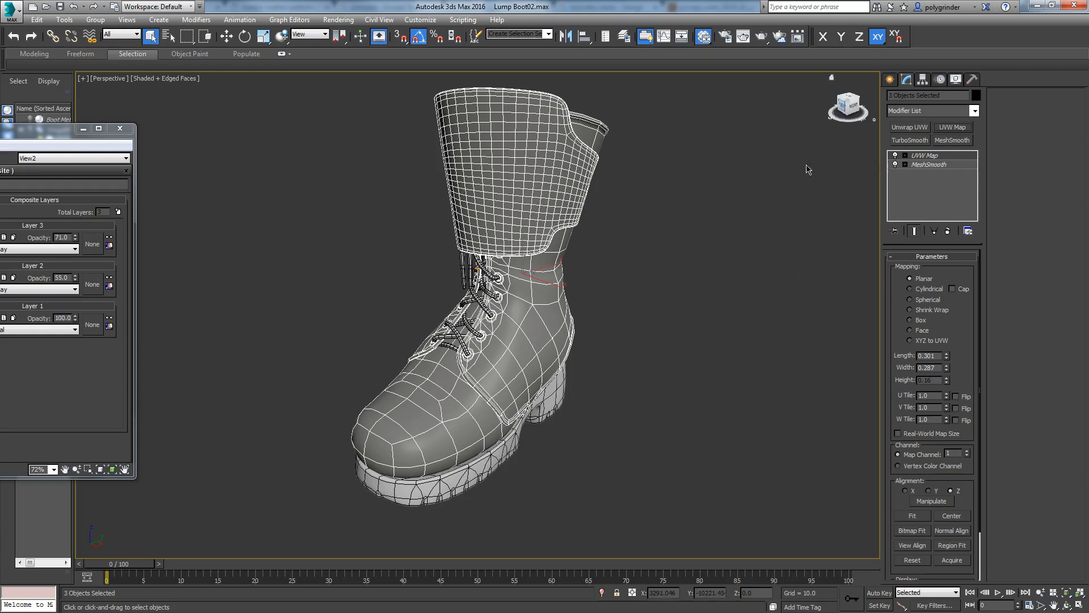
Move the Leather 1 bitmap node above the stain bitmap beside the Map #3 composite and display its mapping parameters.
{"action": "left_click_drag", "start_coordinate": [43, 128], "coordinate": [678, 69]}
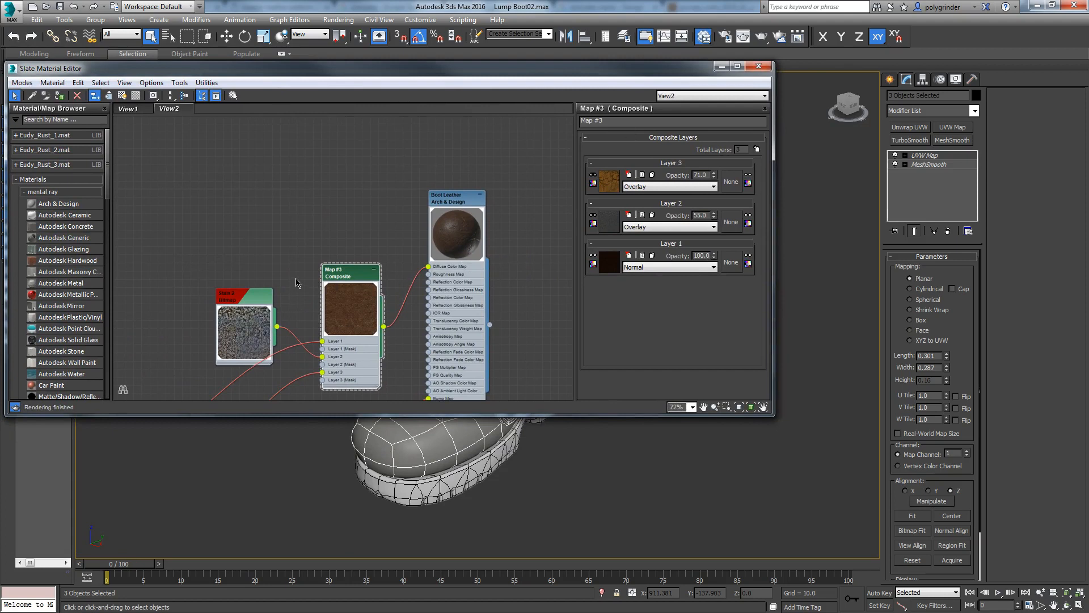
{"action": "middle_click_drag", "start_coordinate": [297, 280], "coordinate": [401, 189]}
{"action": "left_click_drag", "start_coordinate": [140, 365], "coordinate": [344, 127]}
{"action": "scroll", "coordinate": [364, 132], "scroll_direction": "up", "scroll_amount": 2}
{"action": "middle_click_drag", "start_coordinate": [364, 132], "coordinate": [343, 204]}
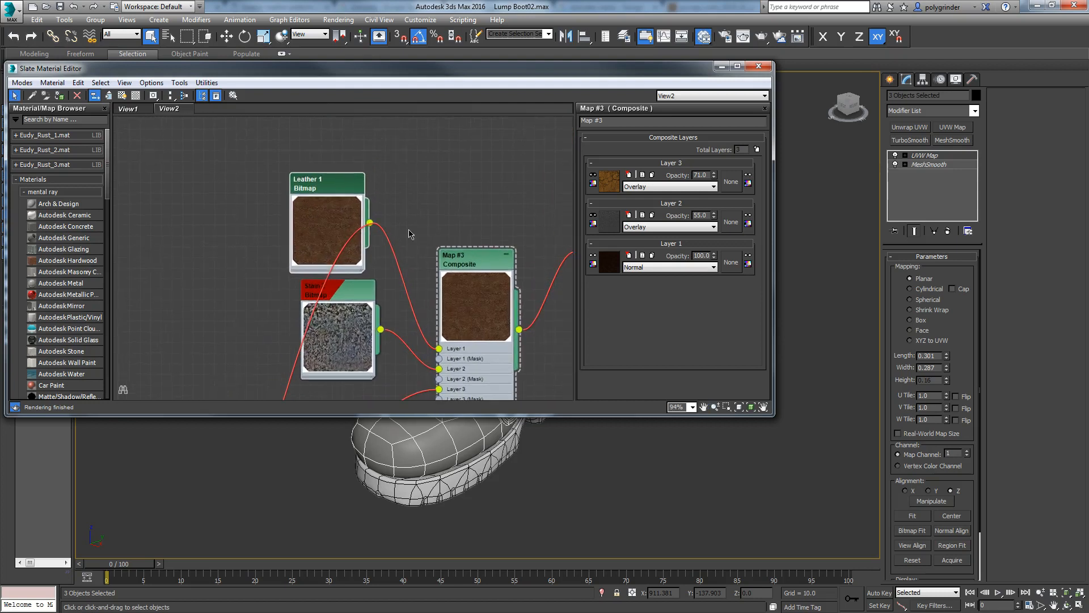
{"action": "double_click", "coordinate": [331, 195]}
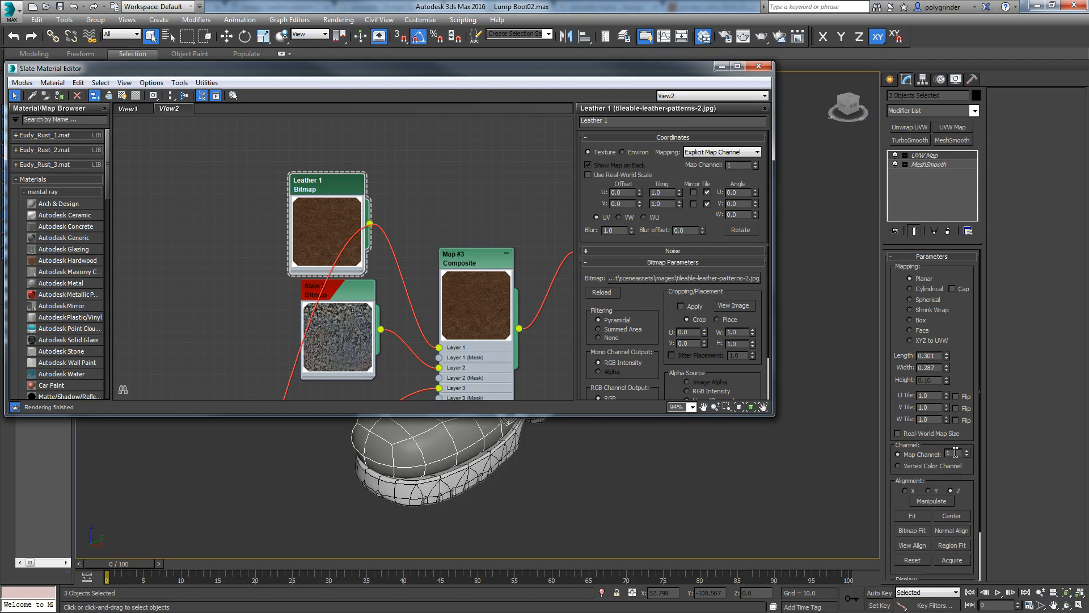
{"action": "left_click_drag", "start_coordinate": [336, 200], "coordinate": [325, 190]}
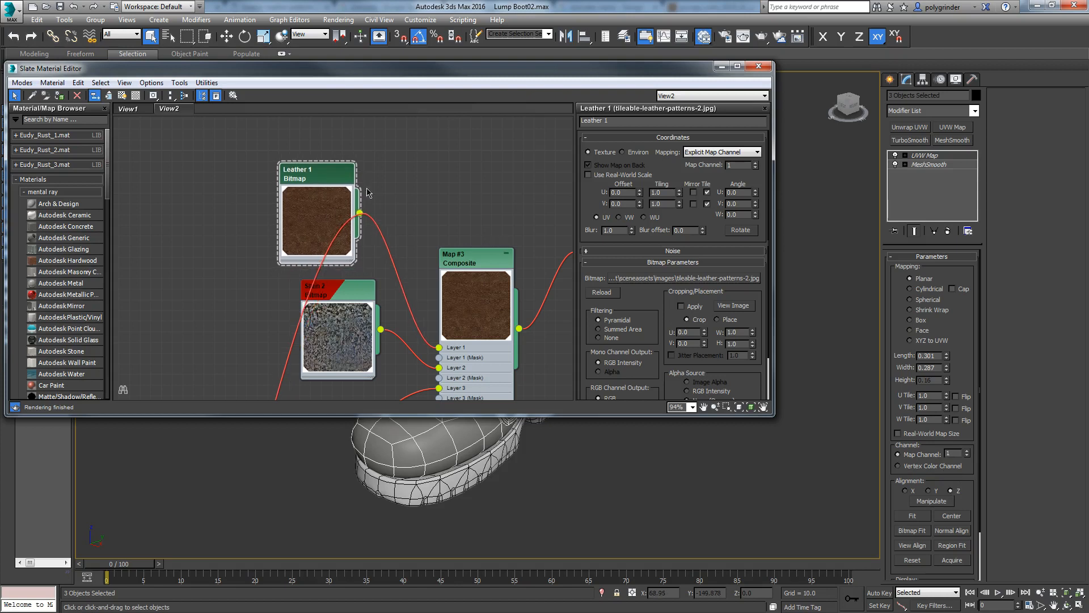
Switch to the web browser and show the image results for "tileable leather texture".
{"action": "key", "text": "alt+Tab"}
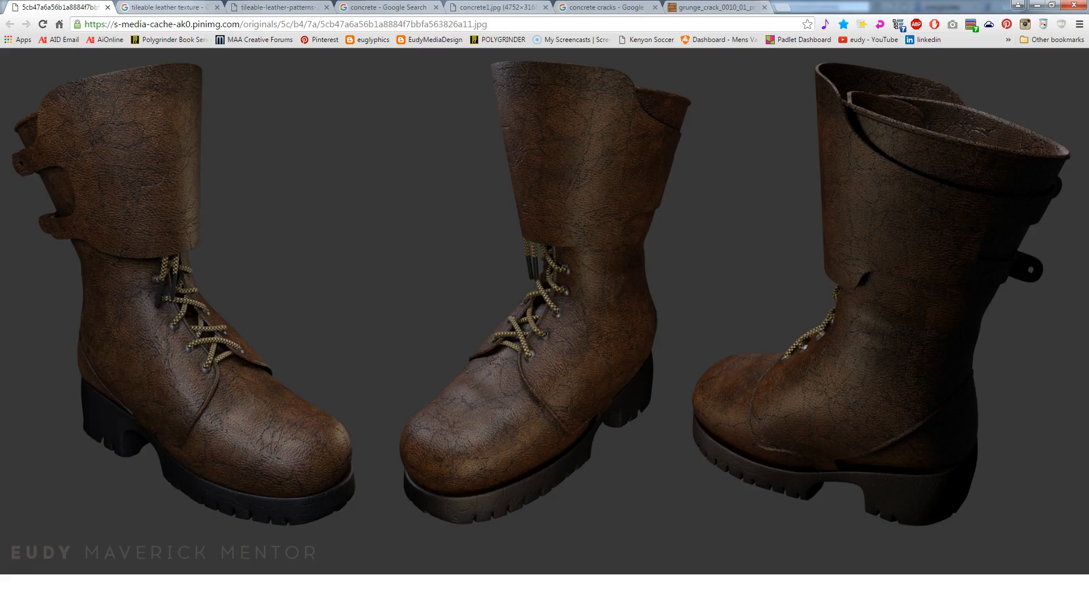
{"action": "left_click", "coordinate": [174, 8]}
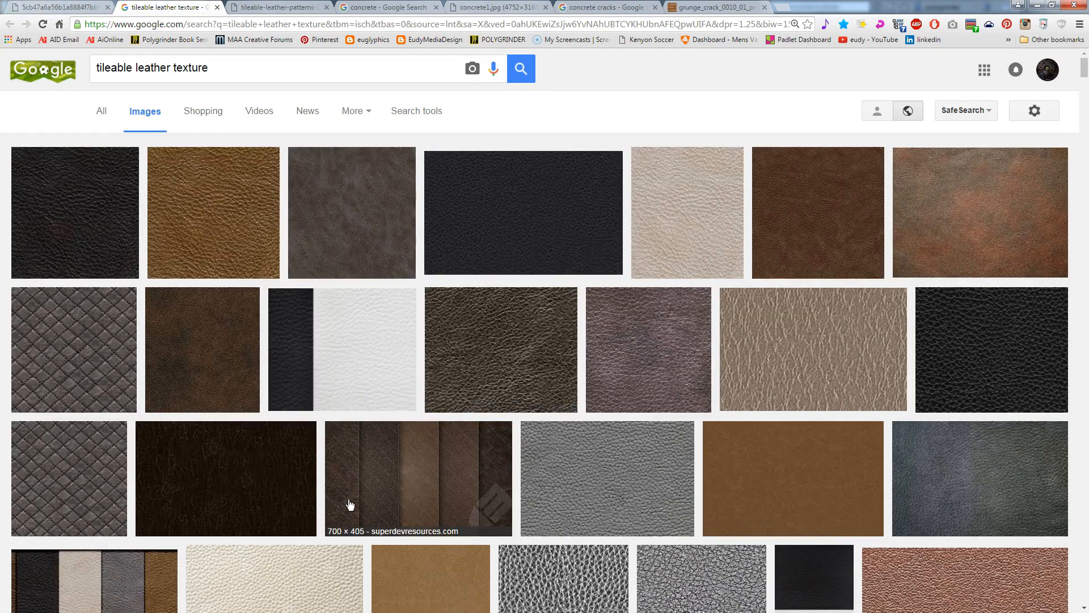
Return to 3ds Max and view the Leather 1 bitmap's image at full size.
{"action": "left_click", "coordinate": [137, 190]}
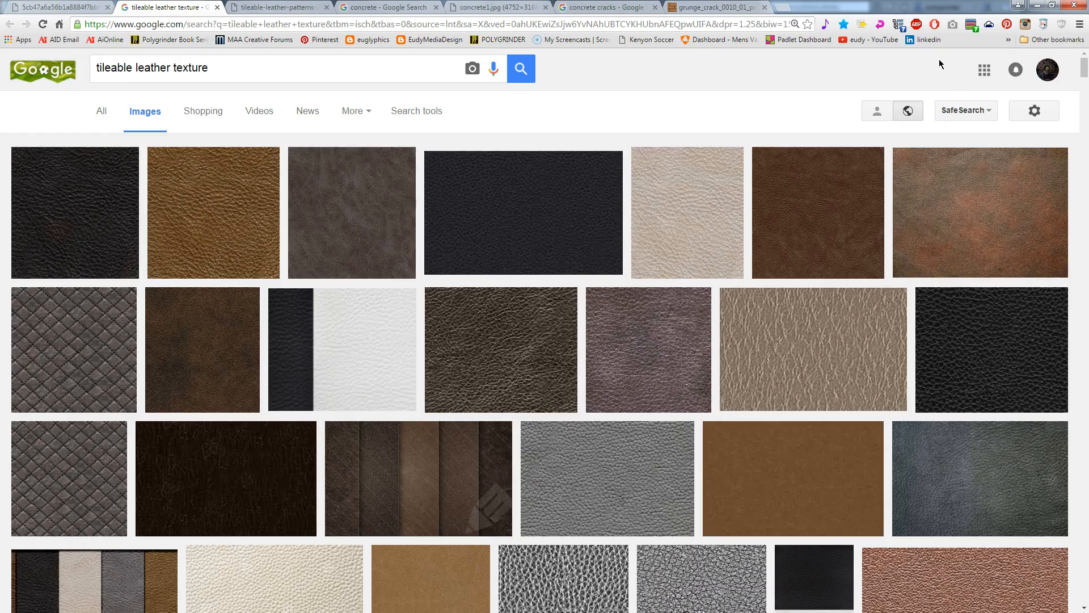
{"action": "mouse_move", "coordinate": [1085, 69]}
{"action": "left_mouse_down"}
{"action": "mouse_move", "coordinate": [1076, 133]}
{"action": "mouse_move", "coordinate": [1080, 57]}
{"action": "left_mouse_up"}
{"action": "left_click", "coordinate": [273, 7]}
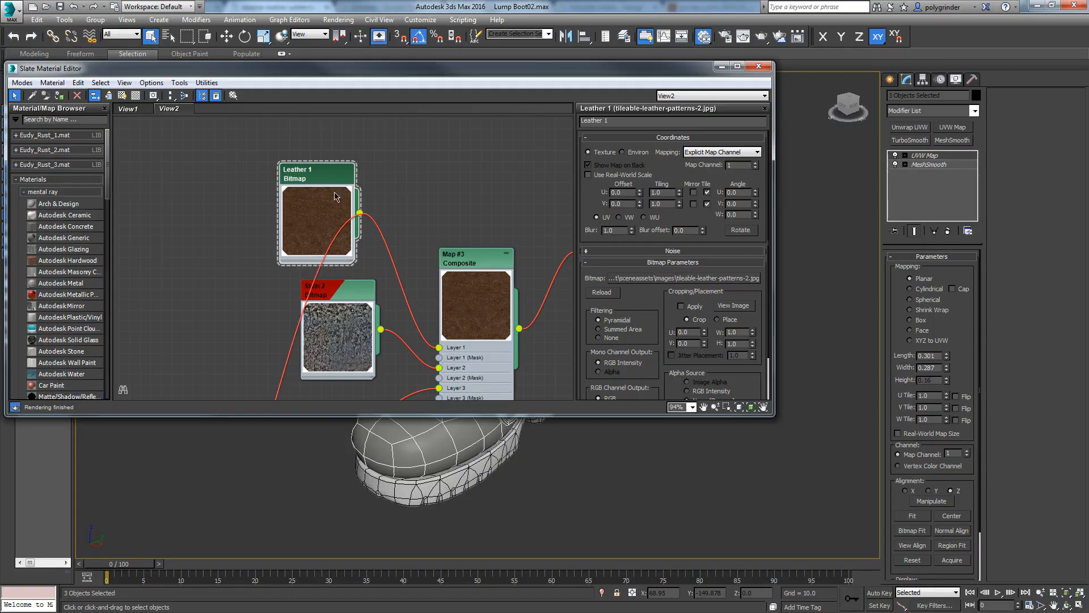
{"action": "left_click", "coordinate": [732, 306]}
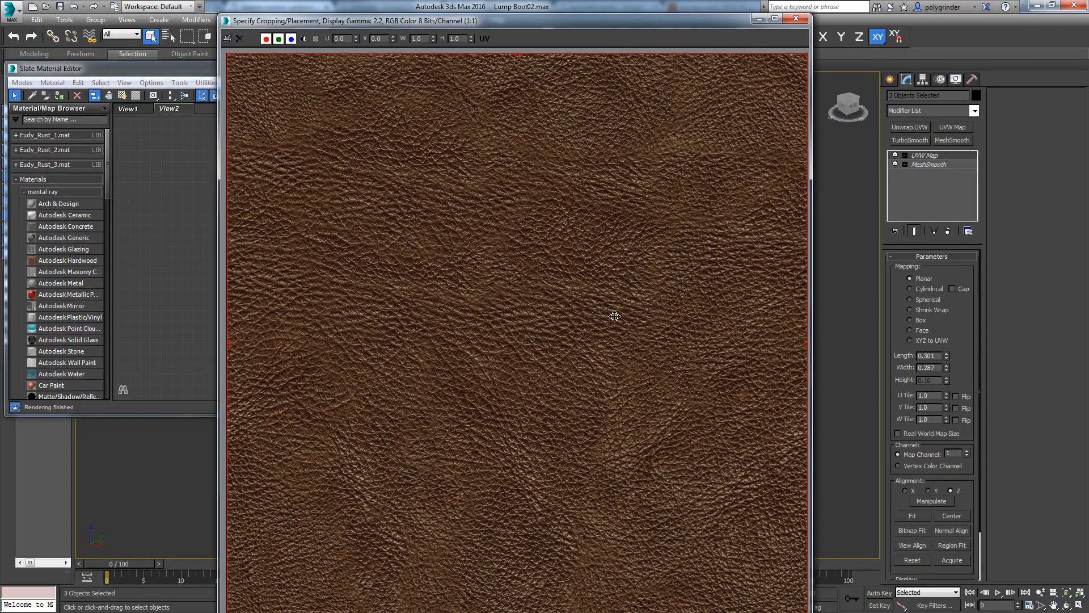
{"action": "left_click", "coordinate": [796, 18]}
Show the Leather 1 map shaded on the boot in the viewport and close the material editor.
{"action": "left_click_drag", "start_coordinate": [618, 69], "coordinate": [747, 149]}
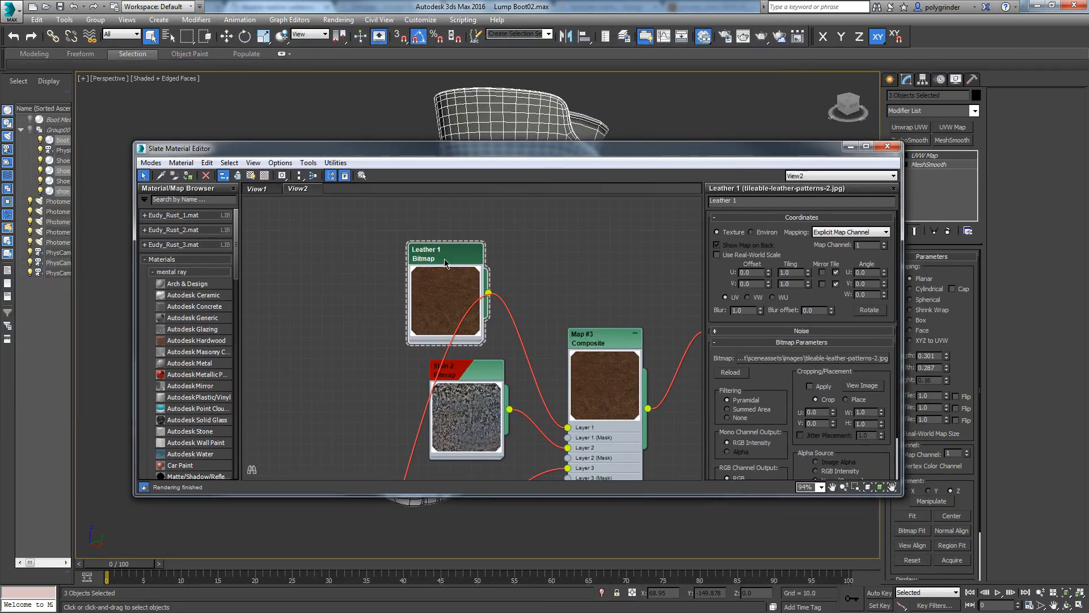
{"action": "left_click", "coordinate": [251, 175]}
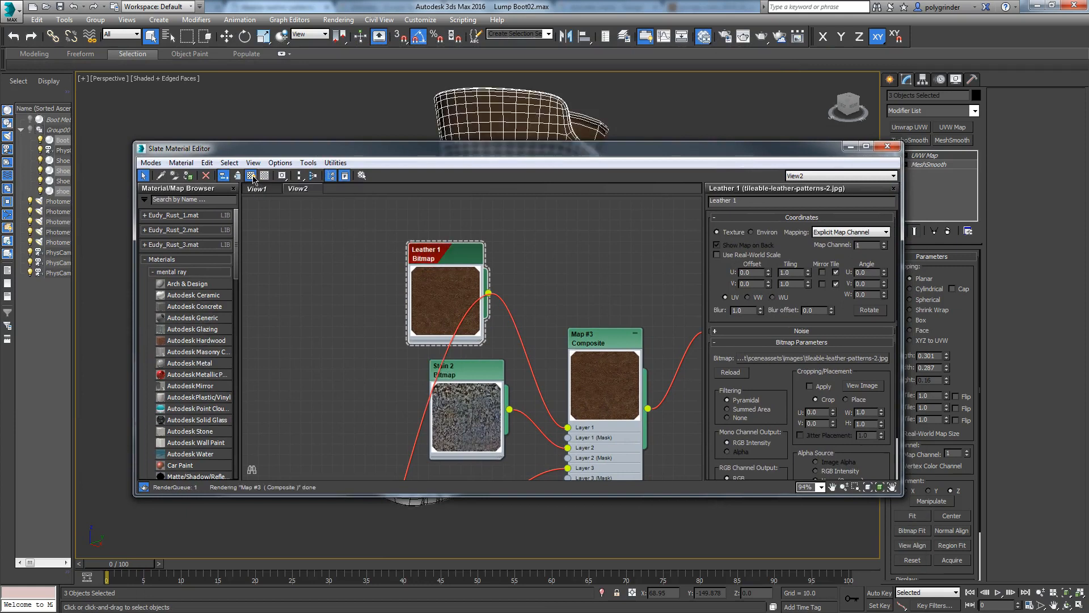
{"action": "key", "text": "m"}
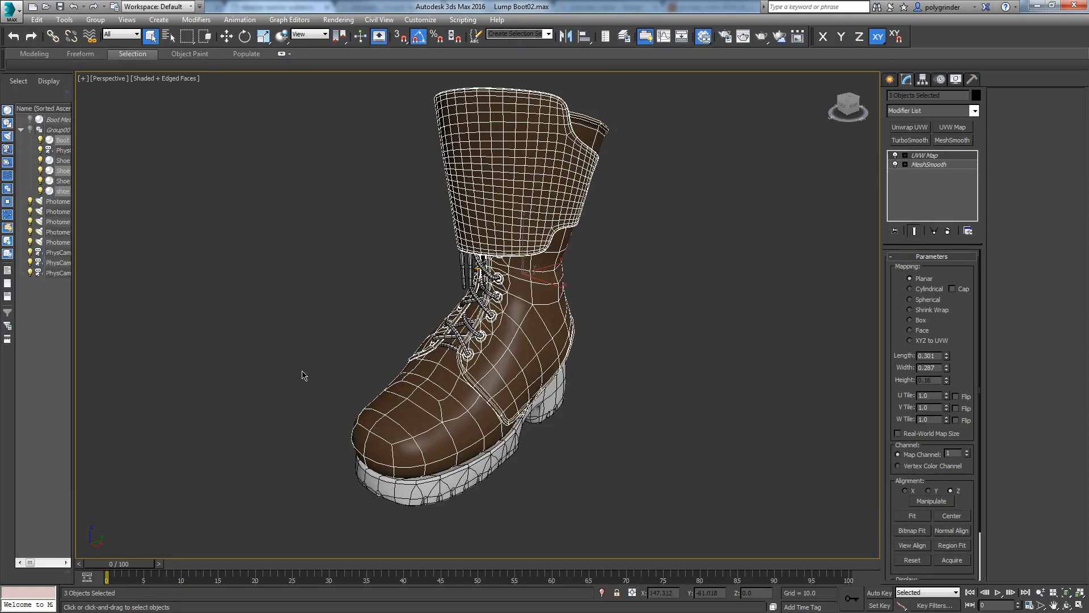
Set the shared UVW Map modifier to Box mapping with length, width and height of 20.
{"action": "scroll", "coordinate": [468, 452], "scroll_direction": "up", "scroll_amount": 5}
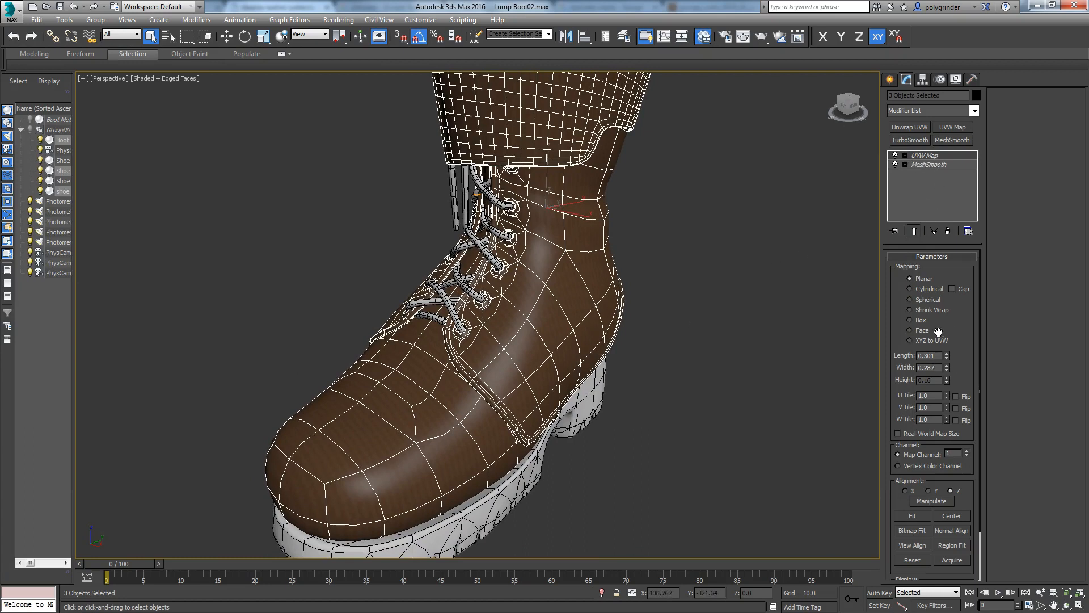
{"action": "left_click", "coordinate": [911, 320]}
{"action": "double_click", "coordinate": [937, 356]}
{"action": "type", "text": "20"}
{"action": "key", "text": "Return"}
{"action": "double_click", "coordinate": [937, 367]}
{"action": "type", "text": "20"}
{"action": "key", "text": "Return"}
{"action": "key", "text": "Tab"}
{"action": "type", "text": "20"}
{"action": "key", "text": "Return"}
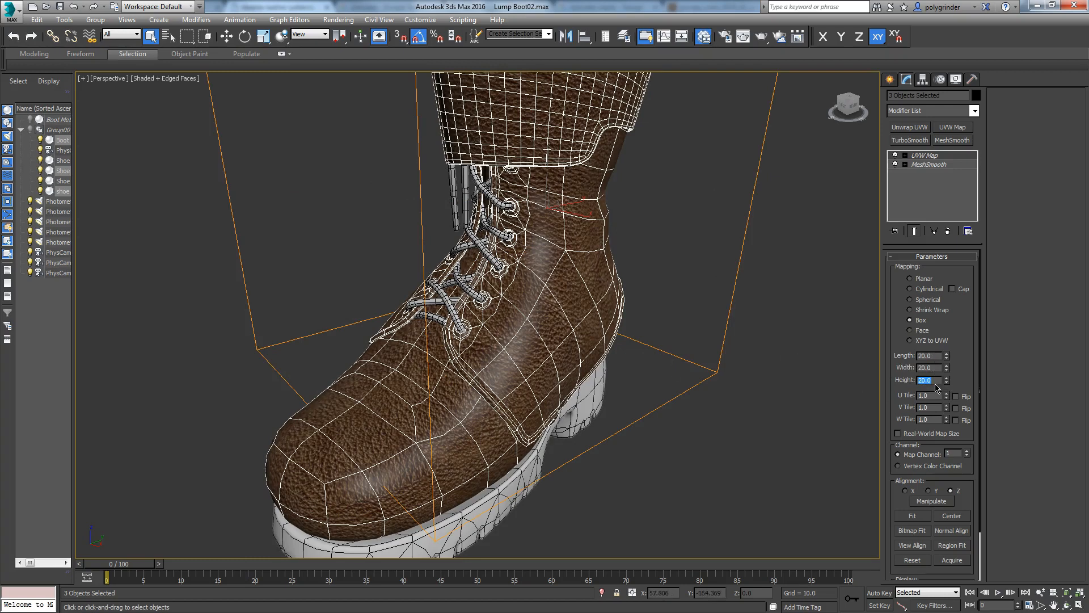
{"action": "key", "text": "m"}
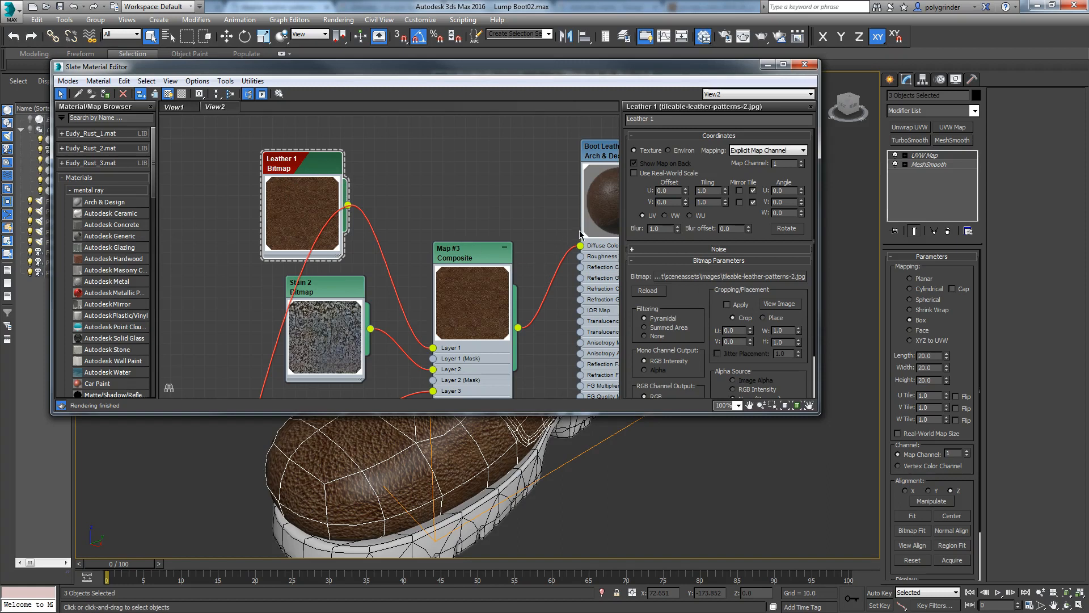
{"action": "left_click", "coordinate": [768, 64]}
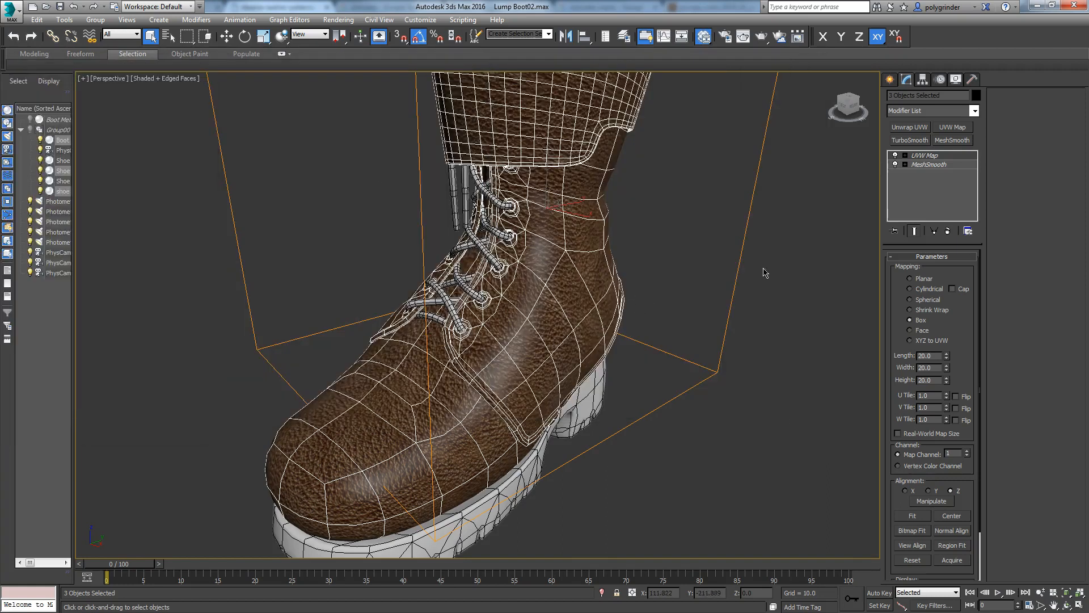
Reduce the mapping box's length, width and height to 10 each.
{"action": "left_click", "coordinate": [905, 155]}
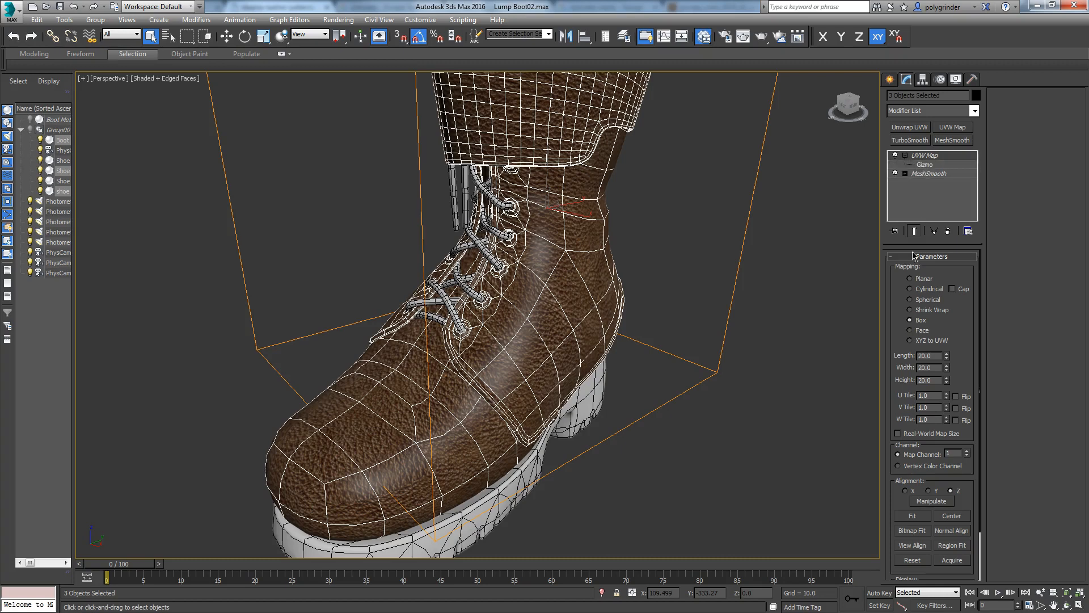
{"action": "double_click", "coordinate": [934, 355]}
{"action": "type", "text": "10"}
{"action": "key", "text": "Tab"}
{"action": "type", "text": "10"}
{"action": "key", "text": "Tab"}
{"action": "type", "text": "10"}
{"action": "key", "text": "Return"}
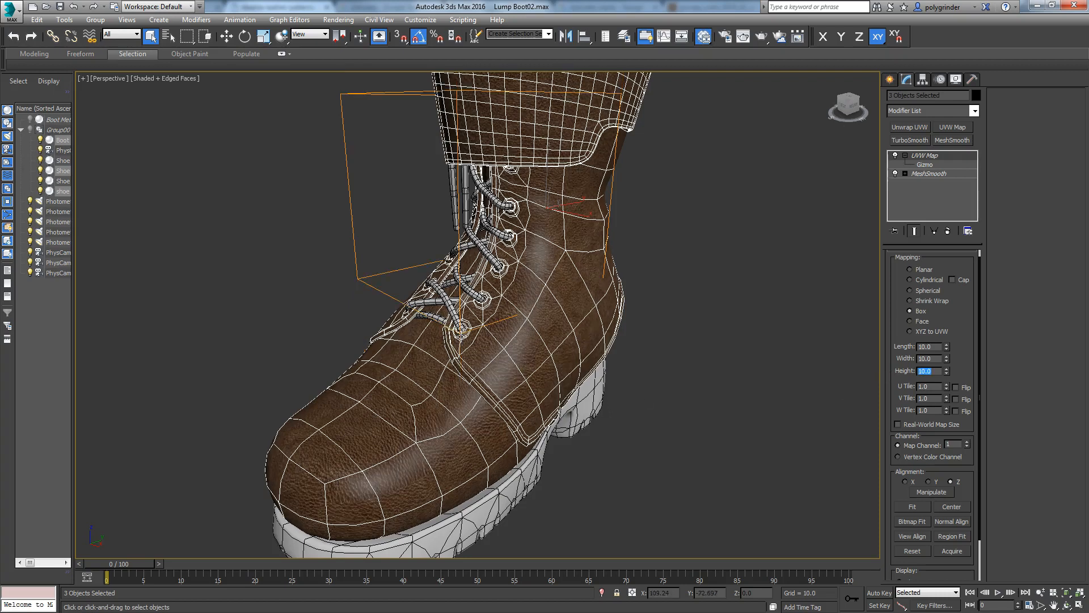
Scale the UVW Map gizmo up slightly with the selection locked, undoing the first scaling attempt.
{"action": "left_click", "coordinate": [925, 166]}
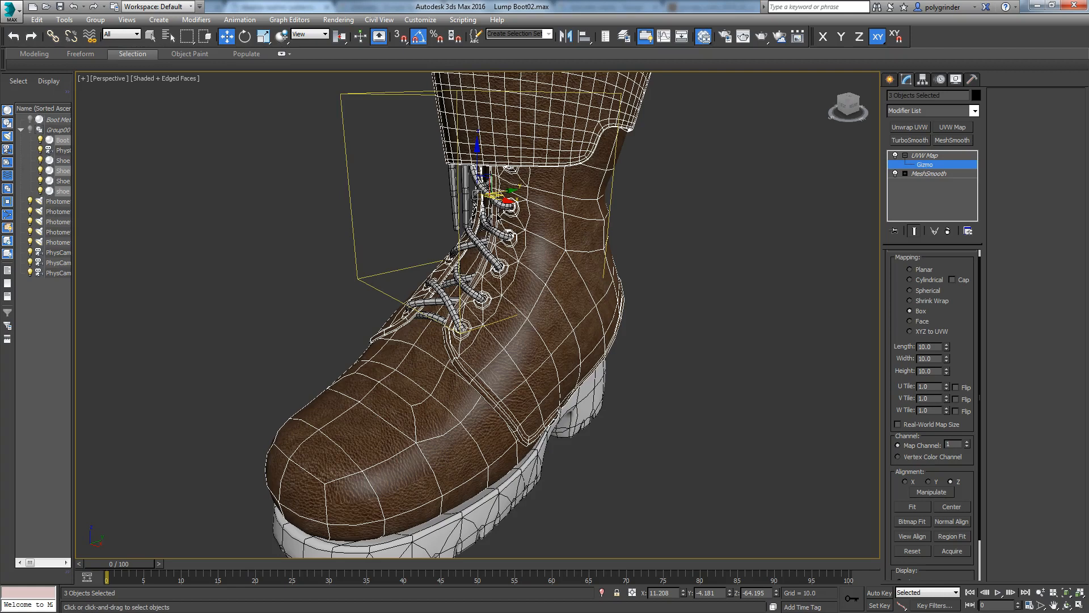
{"action": "right_click", "coordinate": [701, 318]}
{"action": "left_click", "coordinate": [712, 350]}
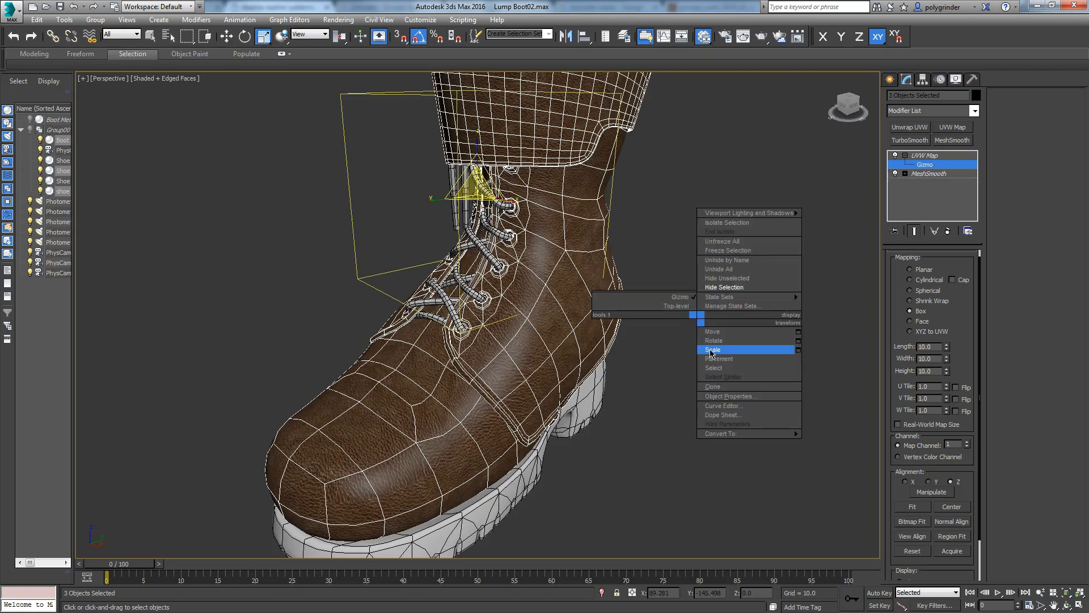
{"action": "key", "text": "space"}
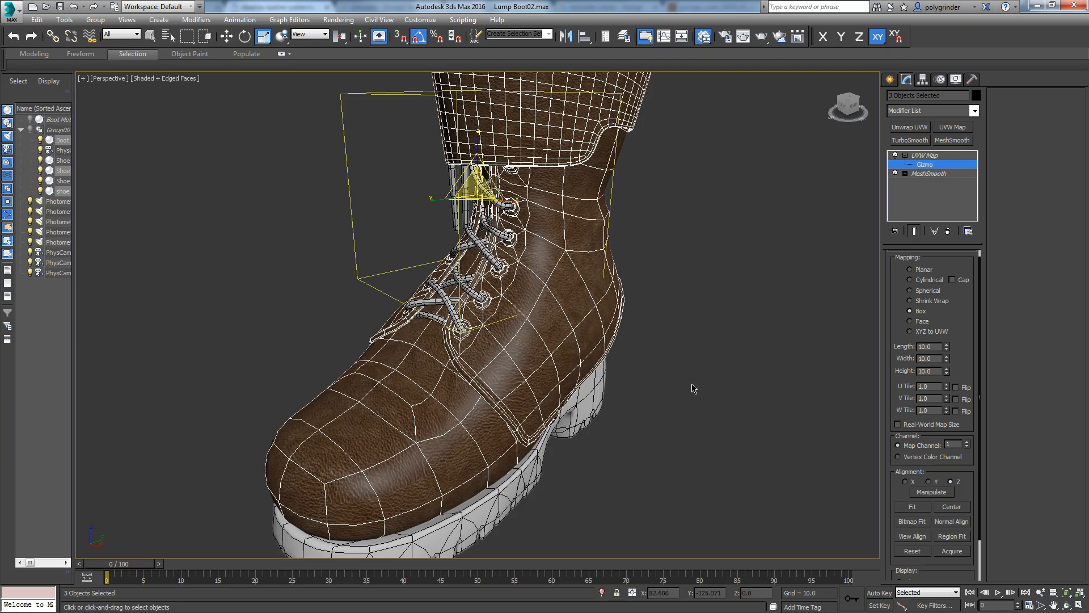
{"action": "left_click_drag", "start_coordinate": [489, 175], "coordinate": [488, 158]}
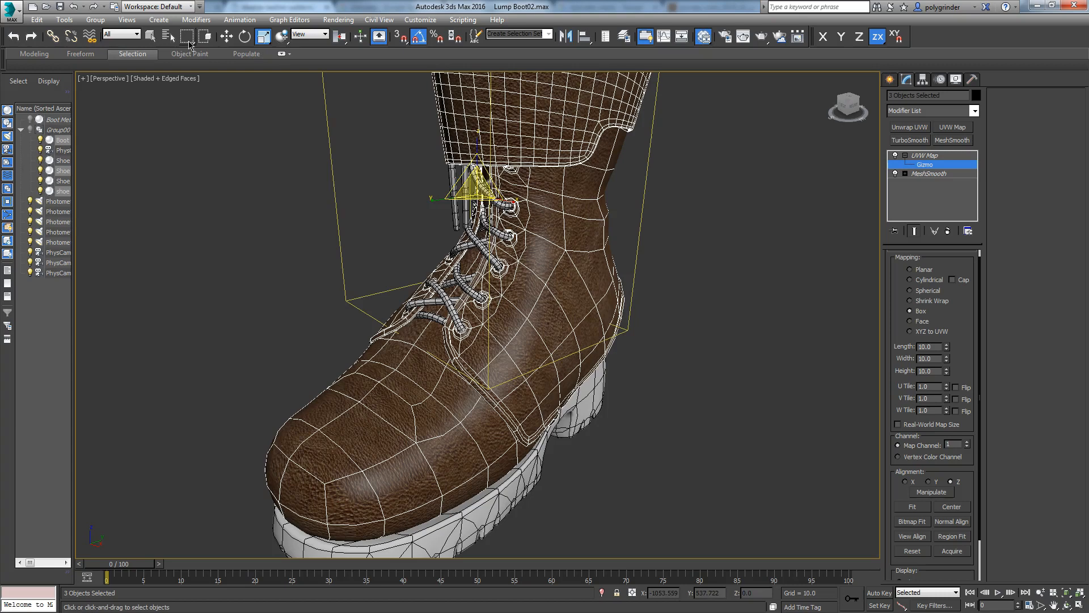
{"action": "left_click", "coordinate": [74, 8]}
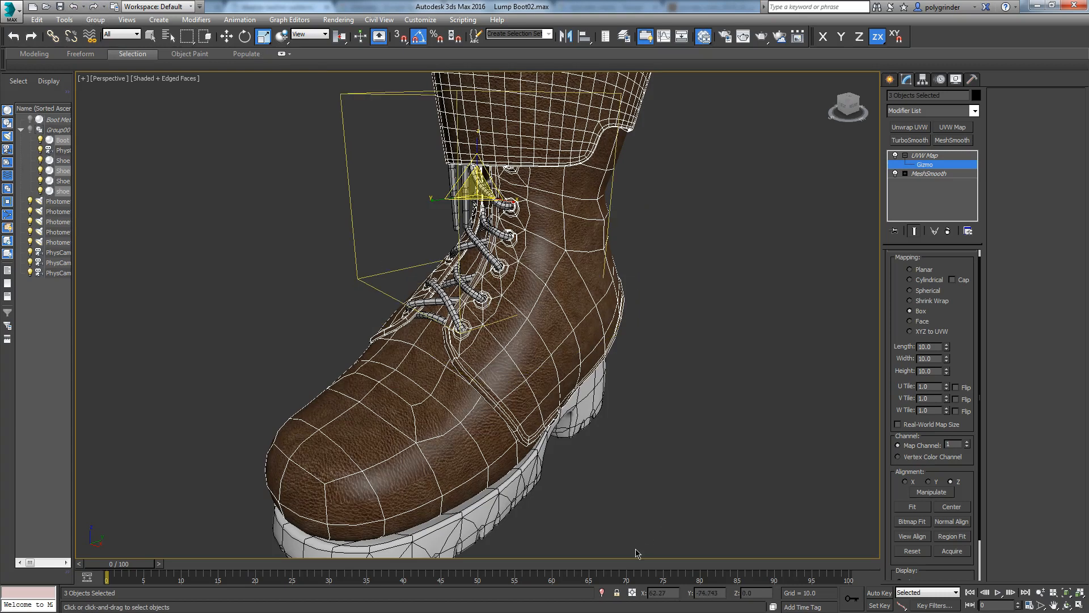
{"action": "left_click", "coordinate": [617, 592]}
{"action": "mouse_move", "coordinate": [776, 382]}
{"action": "left_mouse_down"}
{"action": "mouse_move", "coordinate": [785, 330]}
{"action": "mouse_move", "coordinate": [759, 381]}
{"action": "left_mouse_up"}
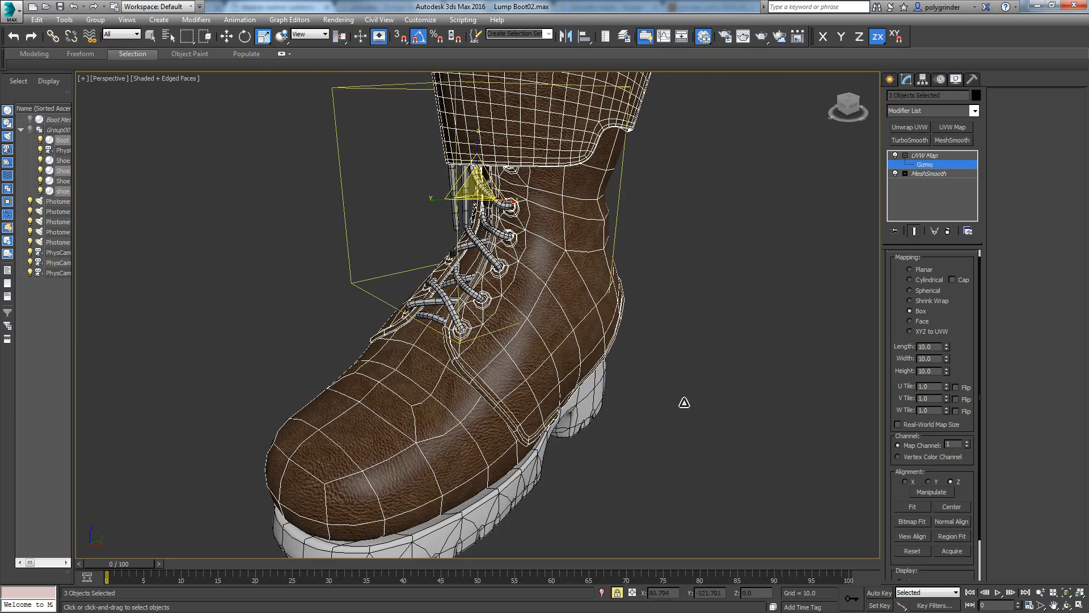
Rotate the UVW Map gizmo about its Z axis to change the direction of the leather grain.
{"action": "middle_click_drag", "start_coordinate": [606, 446], "coordinate": [665, 475], "text": "alt"}
{"action": "right_click", "coordinate": [673, 329]}
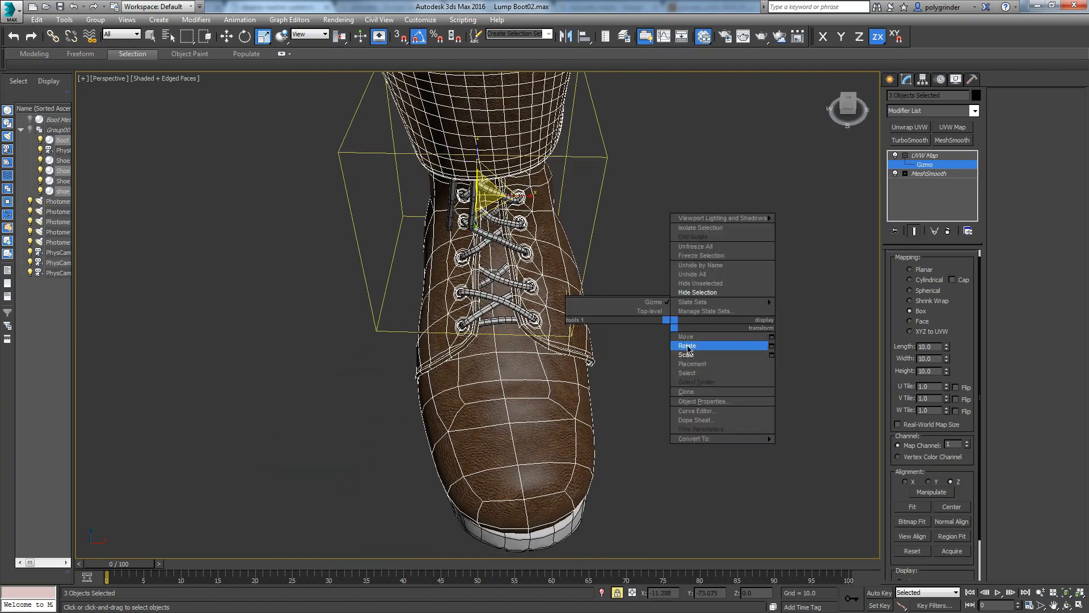
{"action": "left_click", "coordinate": [687, 343]}
{"action": "left_click_drag", "start_coordinate": [491, 217], "coordinate": [497, 221]}
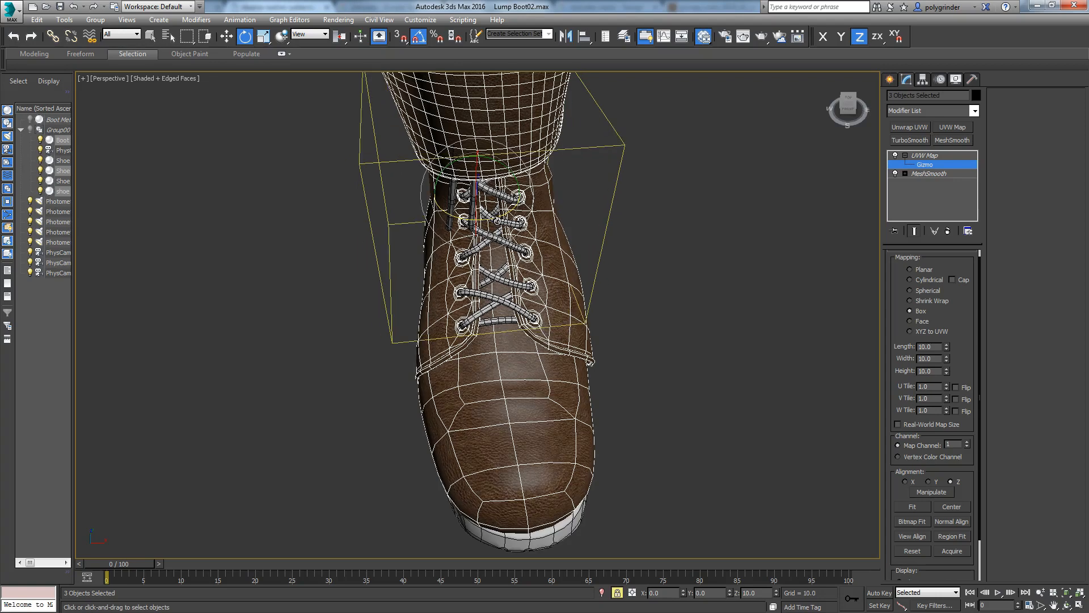
{"action": "middle_click_drag", "start_coordinate": [580, 356], "coordinate": [618, 374], "text": "alt"}
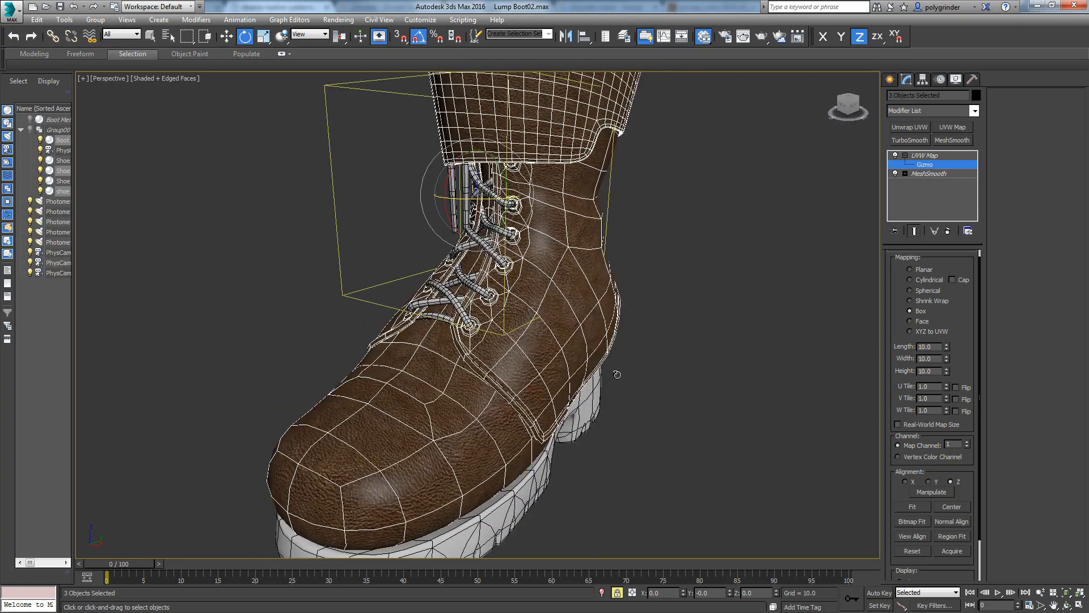
Scale the UVW Map gizmo uniformly once more and unlock the selection.
{"action": "right_click", "coordinate": [703, 369]}
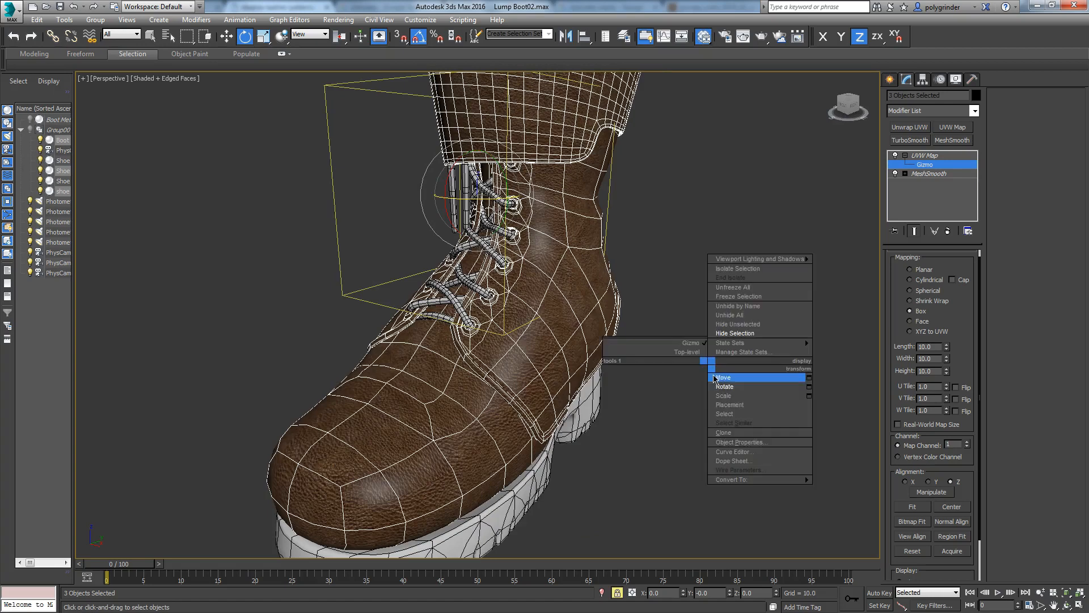
{"action": "left_click", "coordinate": [712, 396]}
{"action": "left_click_drag", "start_coordinate": [700, 389], "coordinate": [663, 431]}
{"action": "middle_click_drag", "start_coordinate": [662, 431], "coordinate": [629, 448], "text": "alt"}
{"action": "left_click", "coordinate": [617, 595]}
{"action": "middle_click_drag", "start_coordinate": [667, 401], "coordinate": [708, 386]}
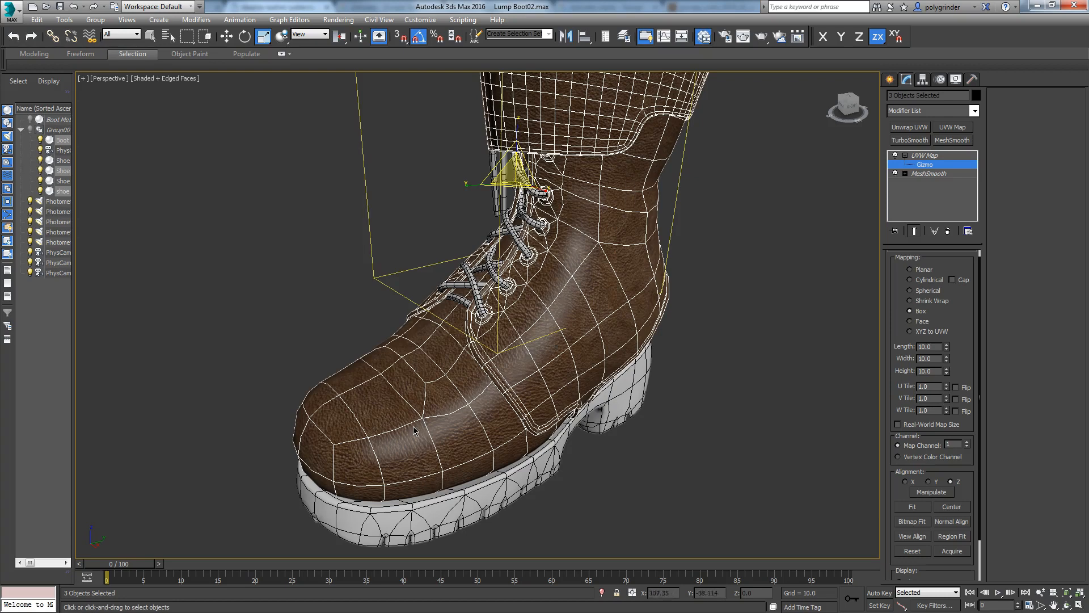
Delete the shared UVW Map modifier from the three selected leather parts.
{"action": "left_click", "coordinate": [923, 156]}
{"action": "left_click", "coordinate": [947, 231]}
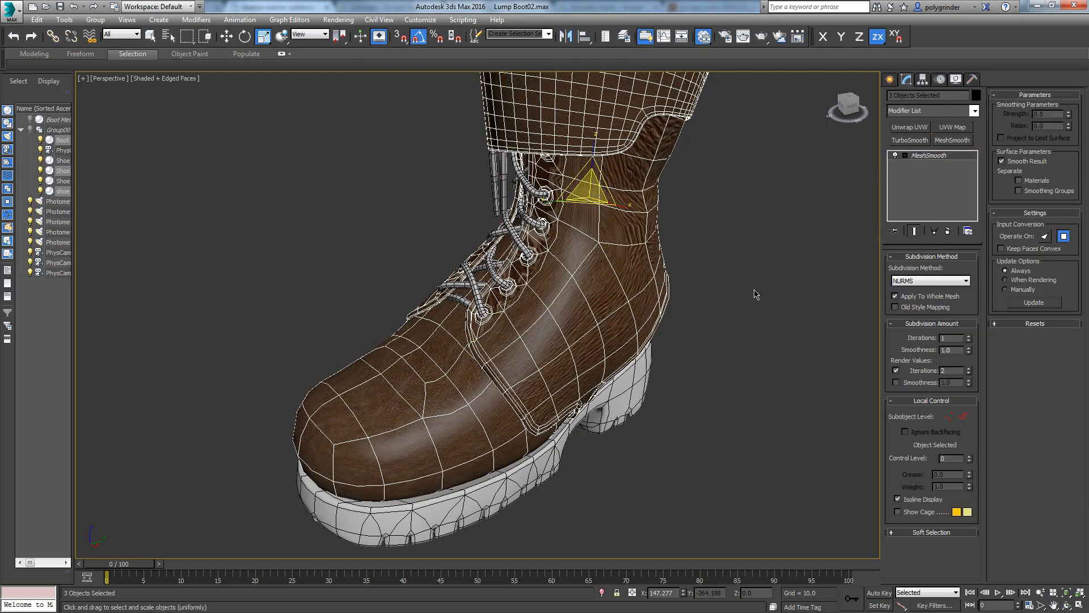
Enable the ankle leather's UVW Leather 1 modifier and the toe leather's matching UVW Map modifier.
{"action": "left_click", "coordinate": [632, 307]}
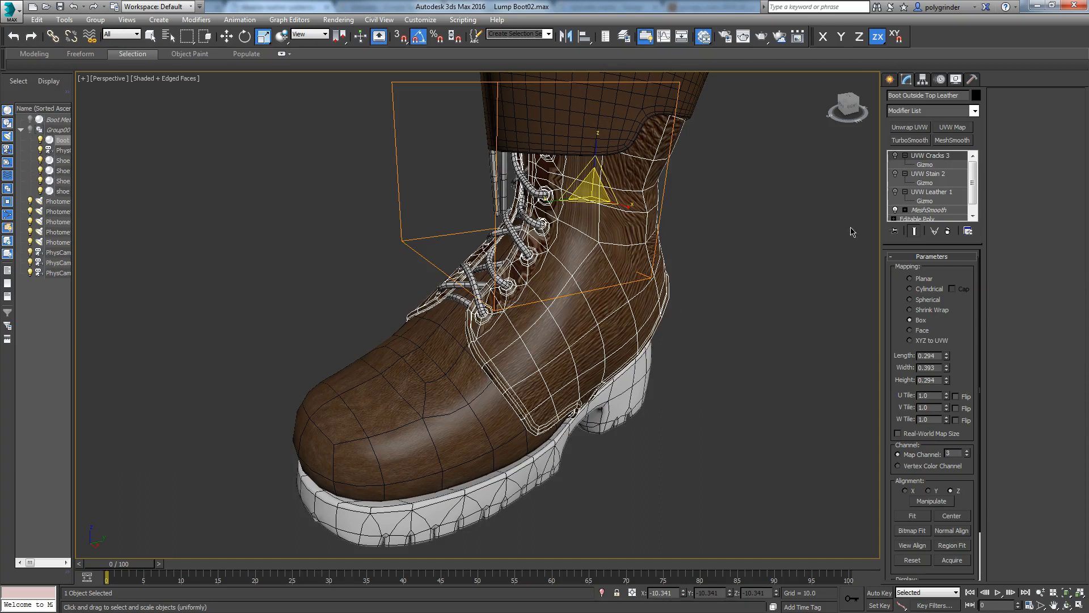
{"action": "left_click", "coordinate": [896, 193]}
{"action": "left_click", "coordinate": [928, 193]}
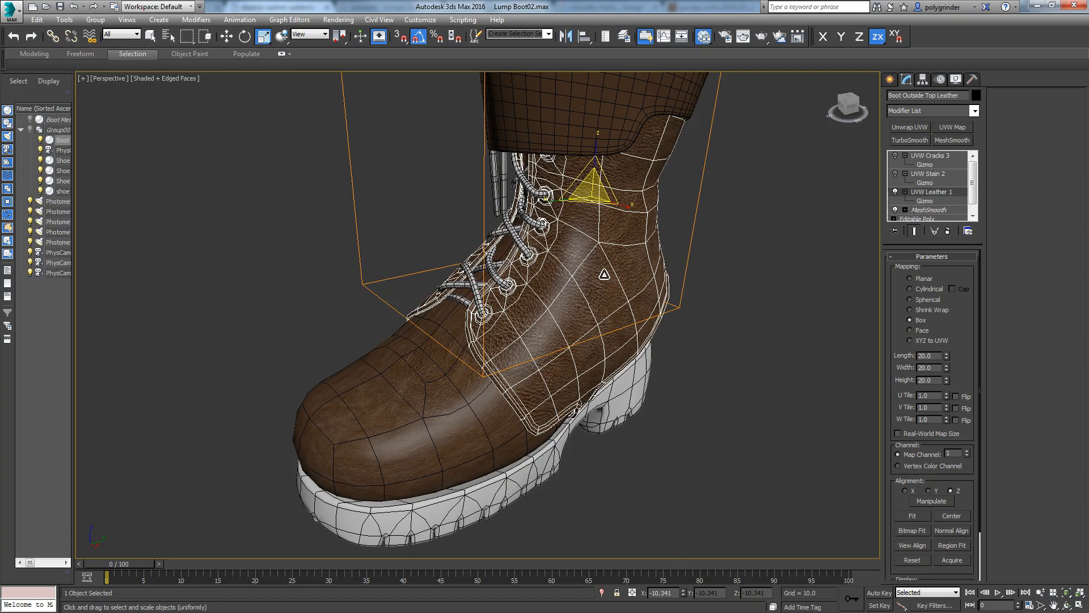
{"action": "left_click", "coordinate": [445, 421]}
{"action": "left_click", "coordinate": [927, 193]}
Select the ankle leather and toe leather alternately to compare their mapping modifiers and leather scale.
{"action": "left_click", "coordinate": [623, 279]}
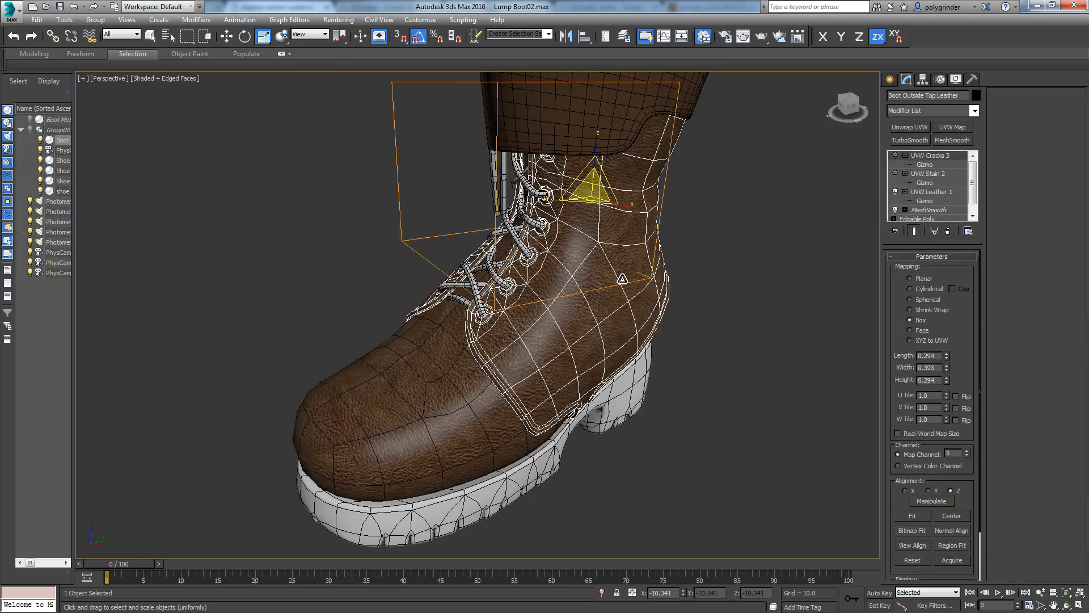
{"action": "left_click", "coordinate": [445, 407]}
{"action": "left_click", "coordinate": [606, 283]}
{"action": "left_click", "coordinate": [458, 403]}
Undo the accidental scaling of the ankle leather and switch to the Select Object tool.
{"action": "left_click", "coordinate": [589, 313]}
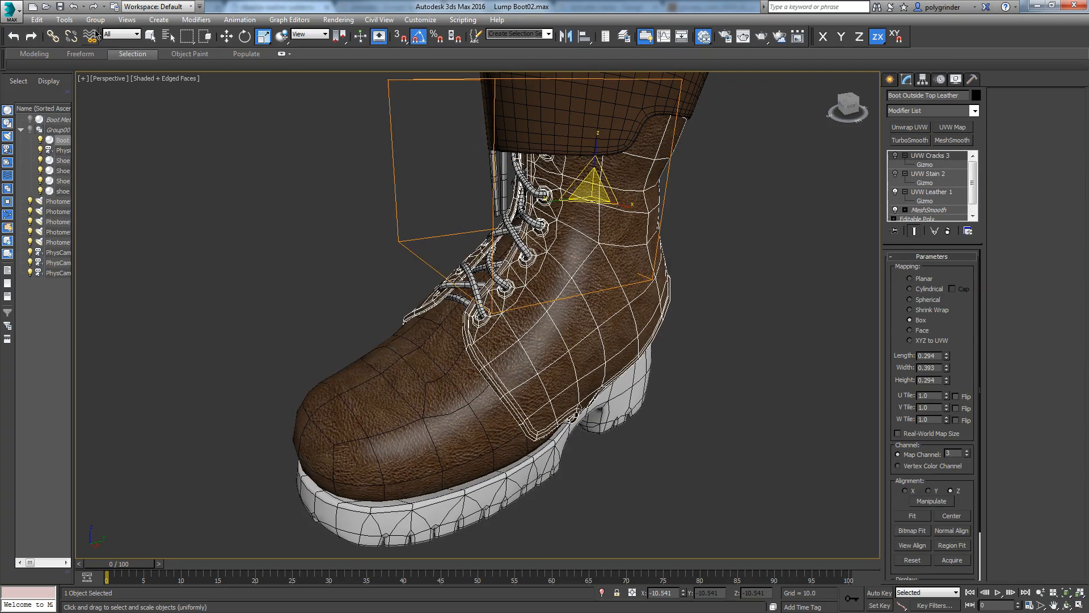
{"action": "left_click", "coordinate": [74, 7]}
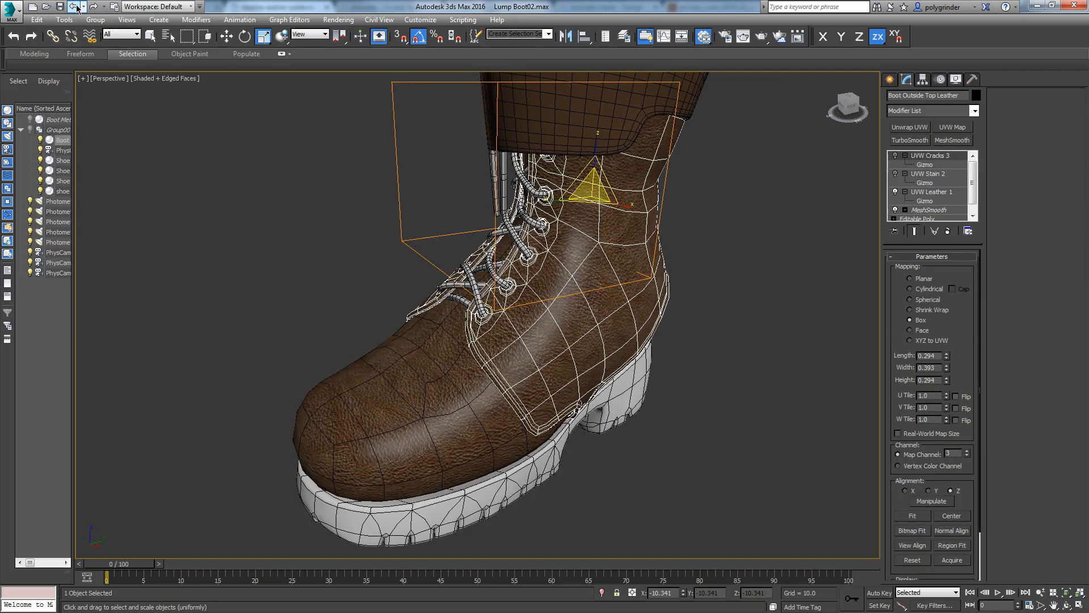
{"action": "left_click", "coordinate": [150, 36]}
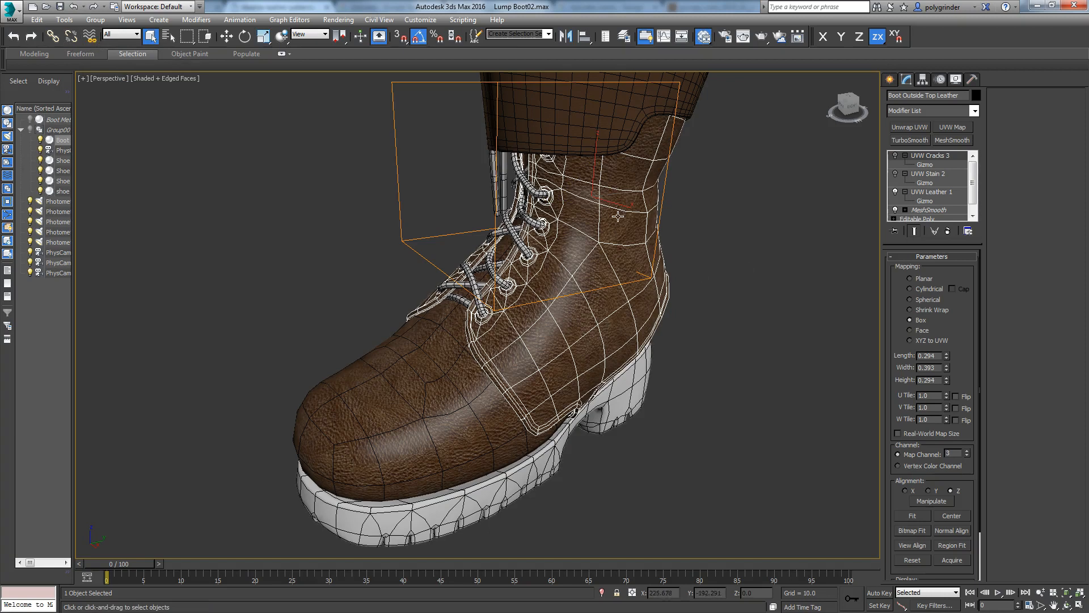
Check whether the toe leather's channel 1 UVW Map modifier can be made unique.
{"action": "left_click", "coordinate": [452, 402]}
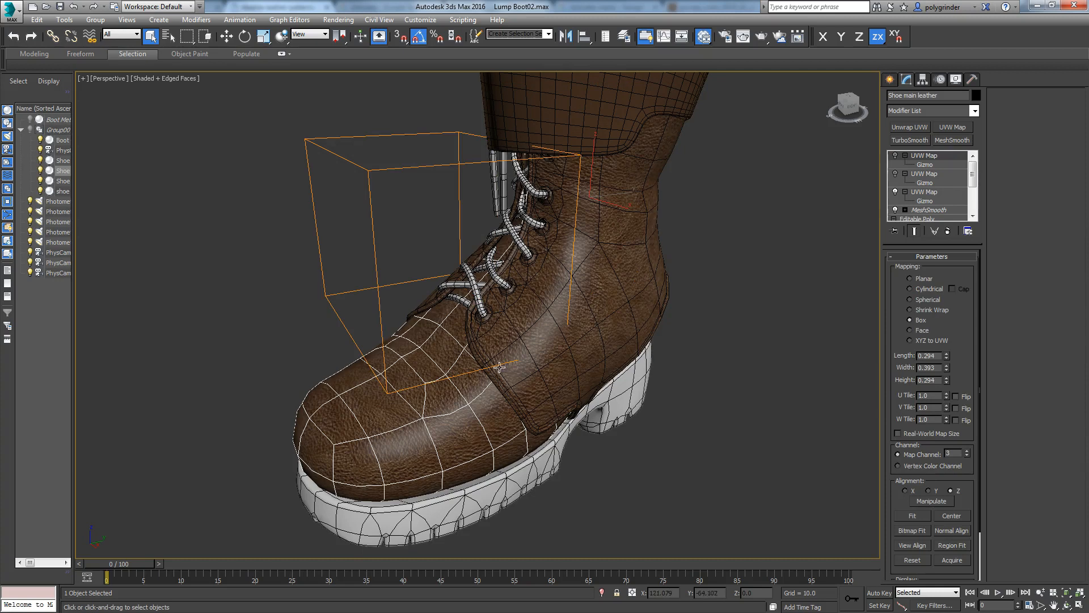
{"action": "left_click", "coordinate": [924, 155]}
{"action": "right_click", "coordinate": [922, 193]}
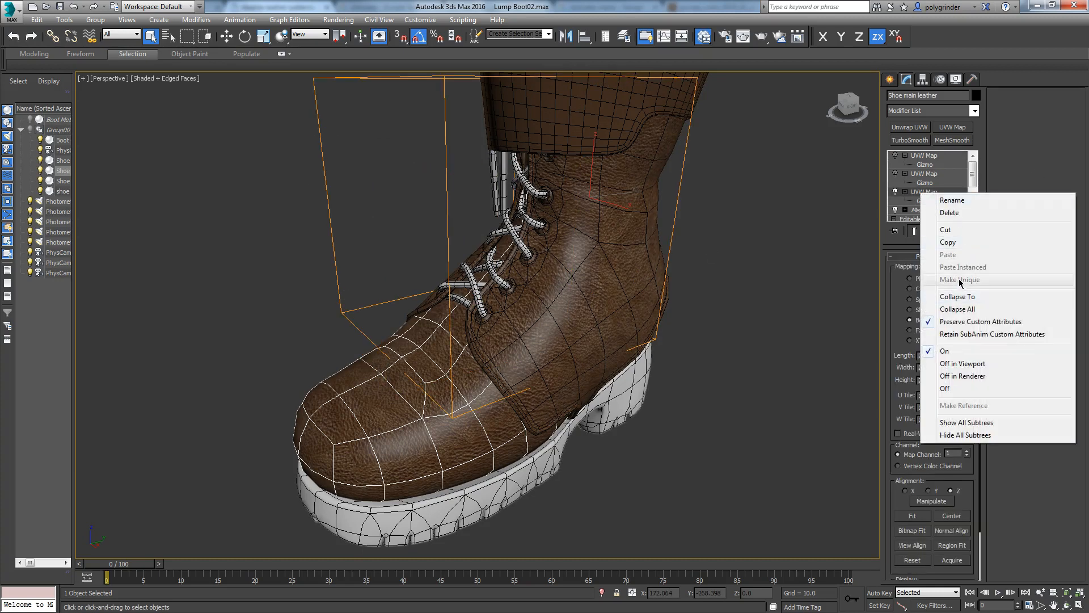
{"action": "left_click", "coordinate": [761, 324]}
Select the toe leather and ankle leather in turn and examine the leather grain up close around the ankle.
{"action": "left_click", "coordinate": [444, 405]}
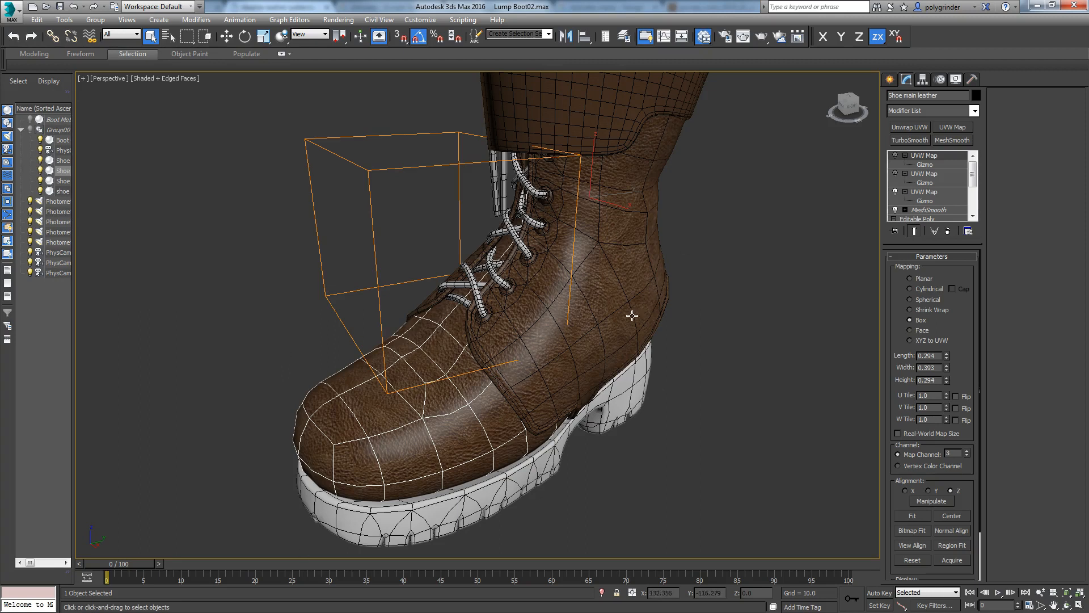
{"action": "left_click", "coordinate": [597, 316]}
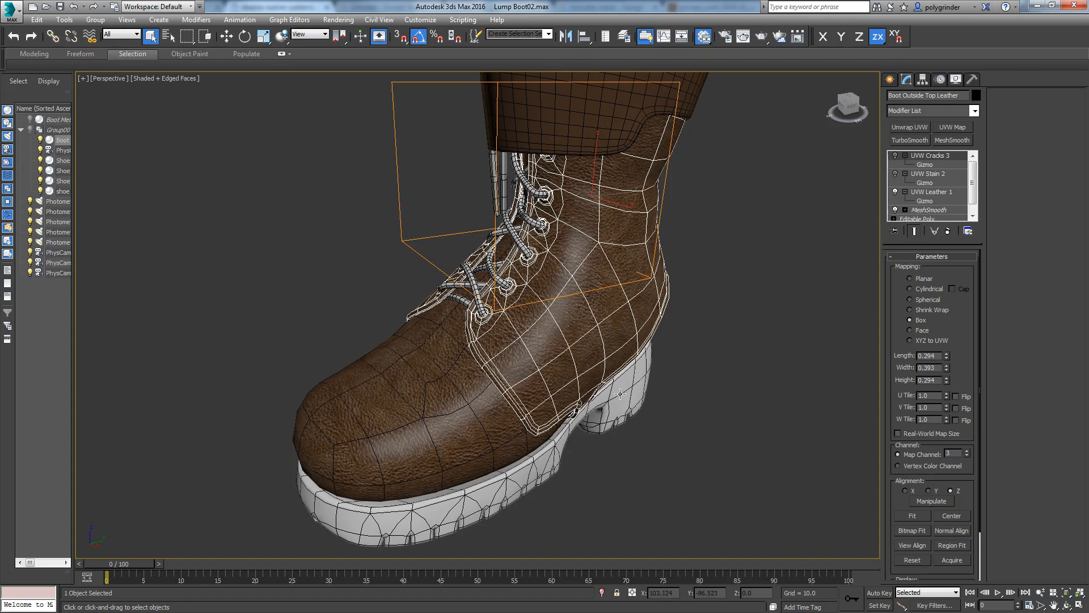
{"action": "scroll", "coordinate": [645, 401], "scroll_direction": "up", "scroll_amount": 5}
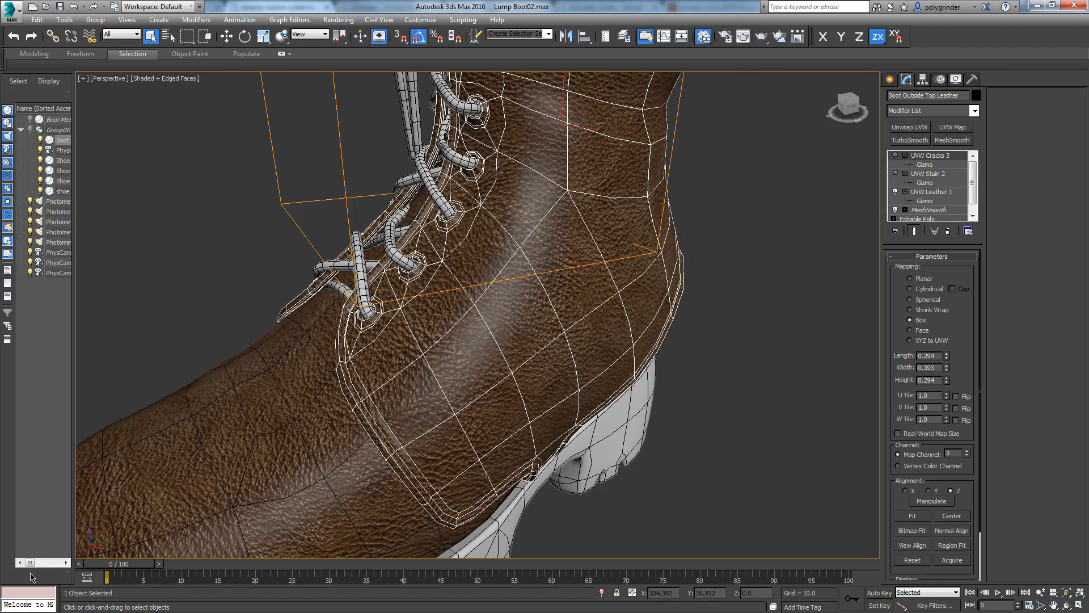
Render the region around the ankle leather and bring up the Boot Leather material node in the Slate Material Editor.
{"action": "key", "text": "shift+q"}
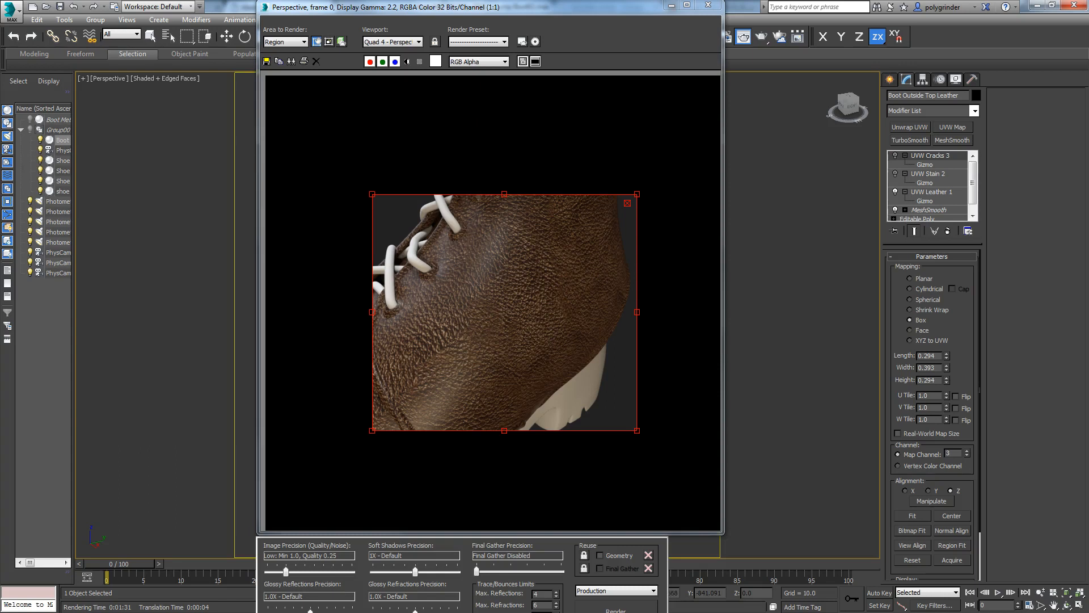
{"action": "key", "text": "m"}
{"action": "scroll", "coordinate": [555, 205], "scroll_direction": "down", "scroll_amount": 2}
{"action": "middle_click_drag", "start_coordinate": [555, 205], "coordinate": [483, 332]}
{"action": "middle_click_drag", "start_coordinate": [527, 300], "coordinate": [364, 279]}
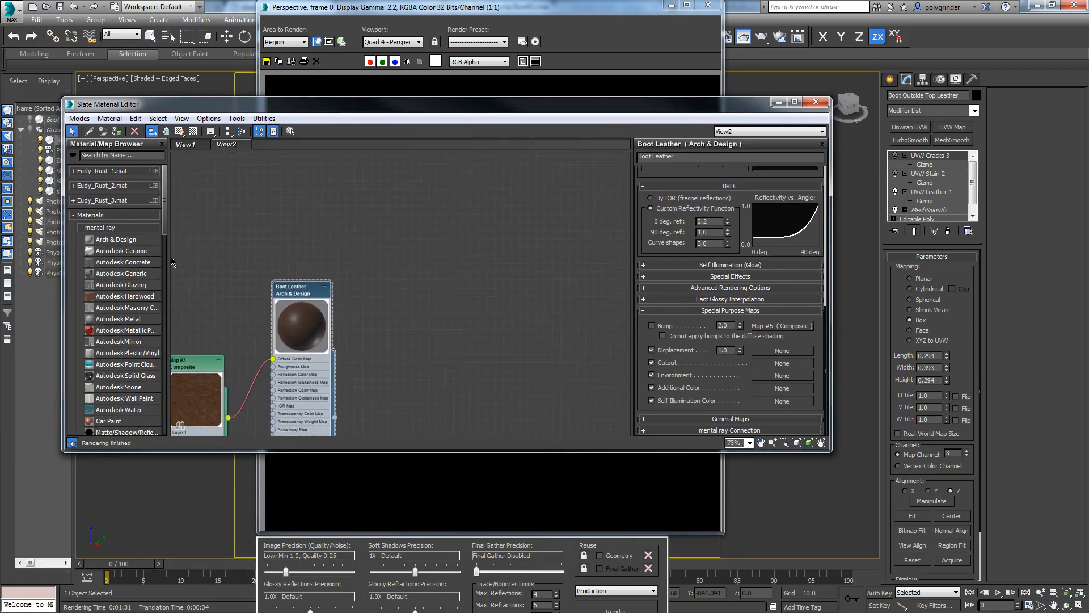
Add a new Arch & Design material beside Boot Leather and apply the Leather template to it.
{"action": "left_click_drag", "start_coordinate": [134, 243], "coordinate": [514, 211]}
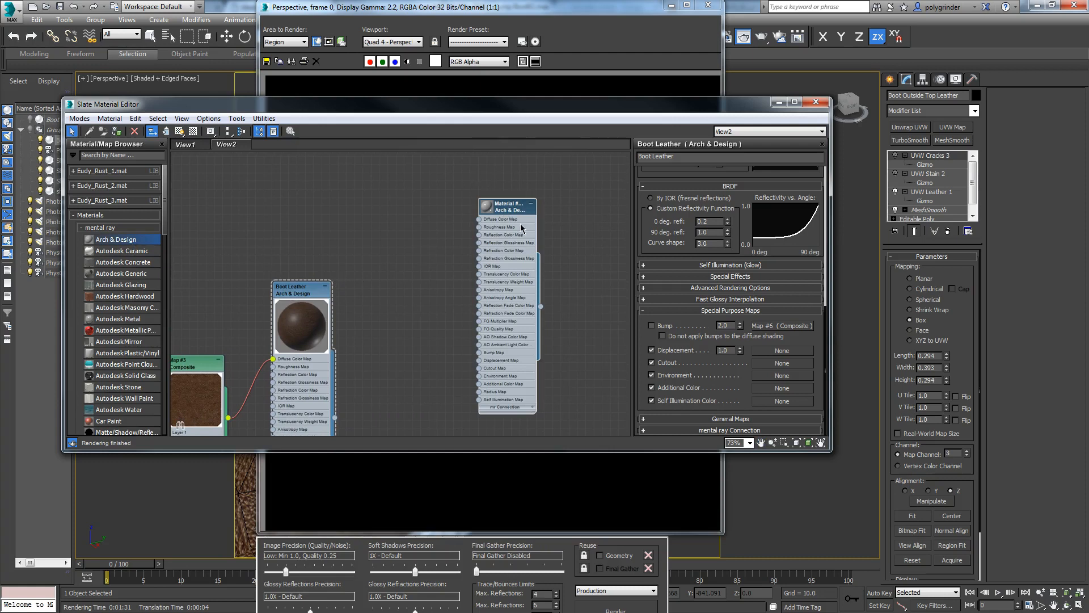
{"action": "double_click", "coordinate": [503, 211]}
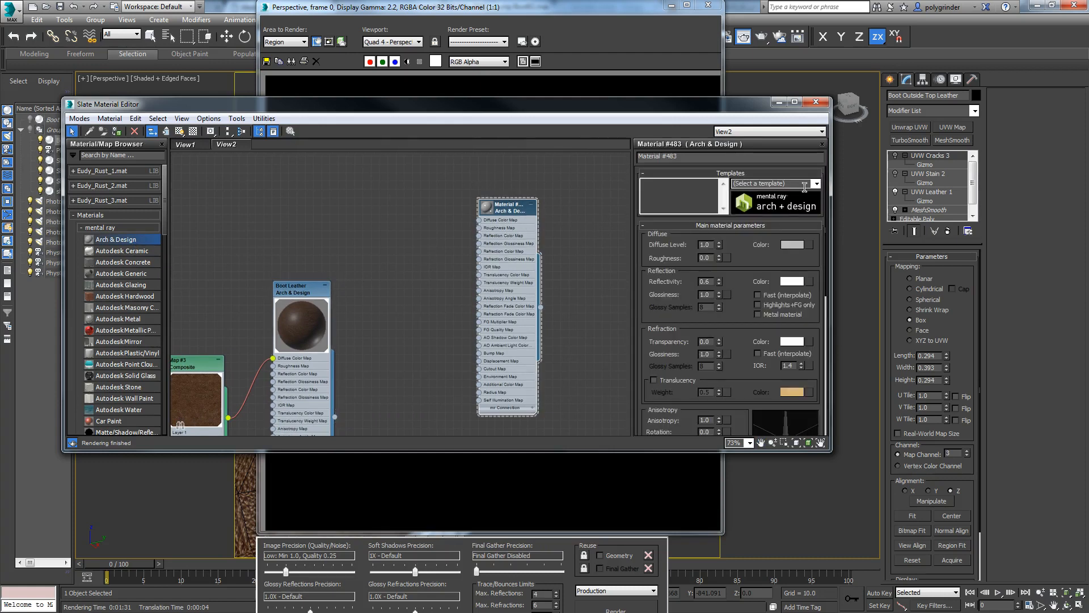
{"action": "left_click", "coordinate": [815, 184]}
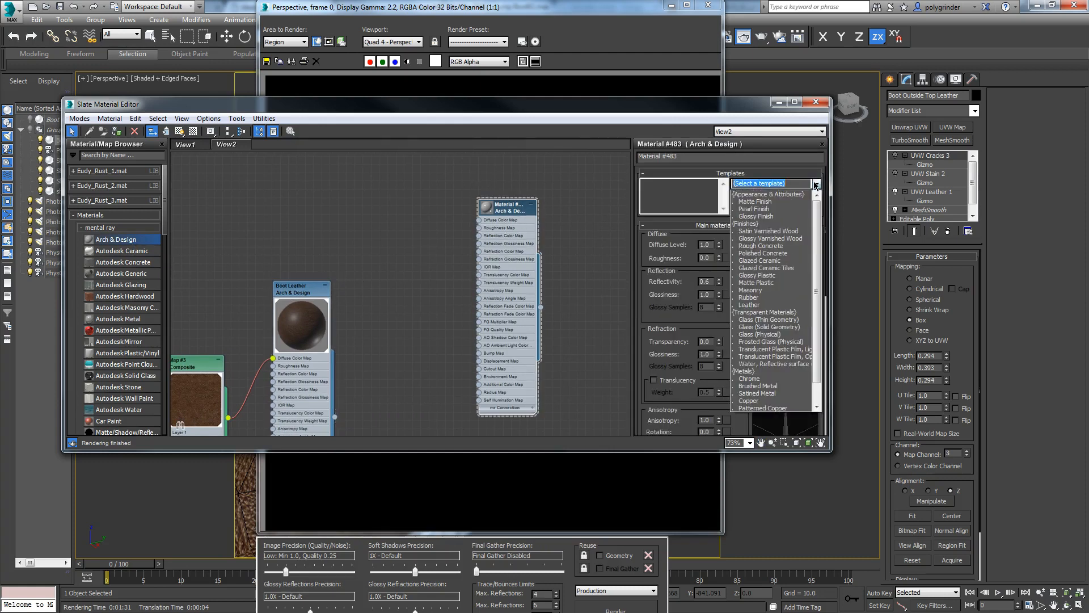
{"action": "left_click", "coordinate": [748, 305]}
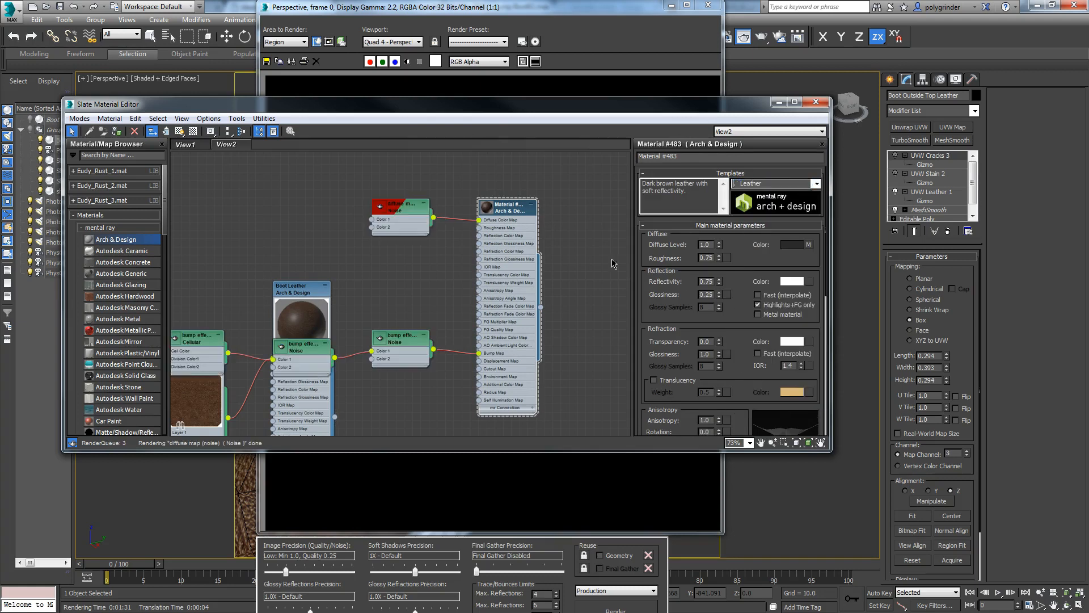
Delete the template's Noise and Cellular map nodes feeding the new Arch & Design material.
{"action": "middle_click_drag", "start_coordinate": [504, 207], "coordinate": [592, 148]}
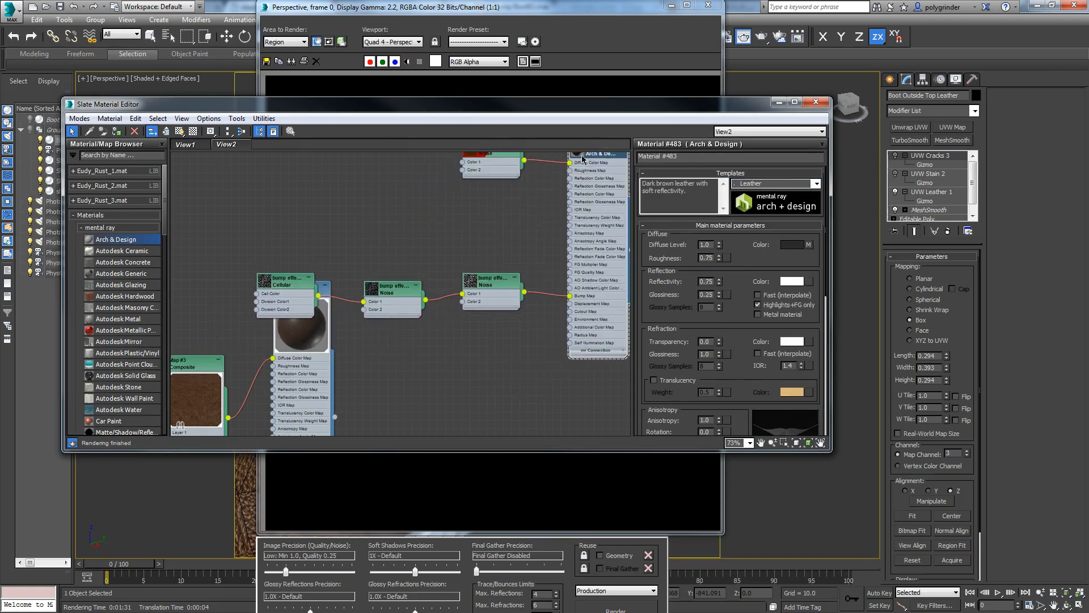
{"action": "middle_click_drag", "start_coordinate": [494, 291], "coordinate": [411, 451]}
{"action": "middle_click_drag", "start_coordinate": [514, 312], "coordinate": [572, 213]}
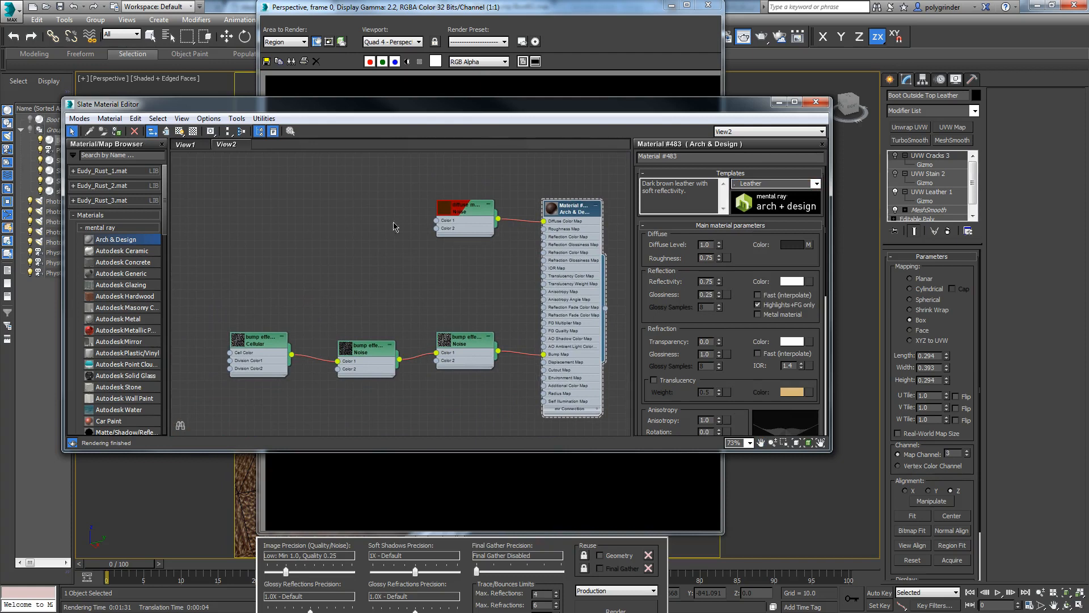
{"action": "left_click_drag", "start_coordinate": [208, 187], "coordinate": [502, 416]}
{"action": "key", "text": "Delete"}
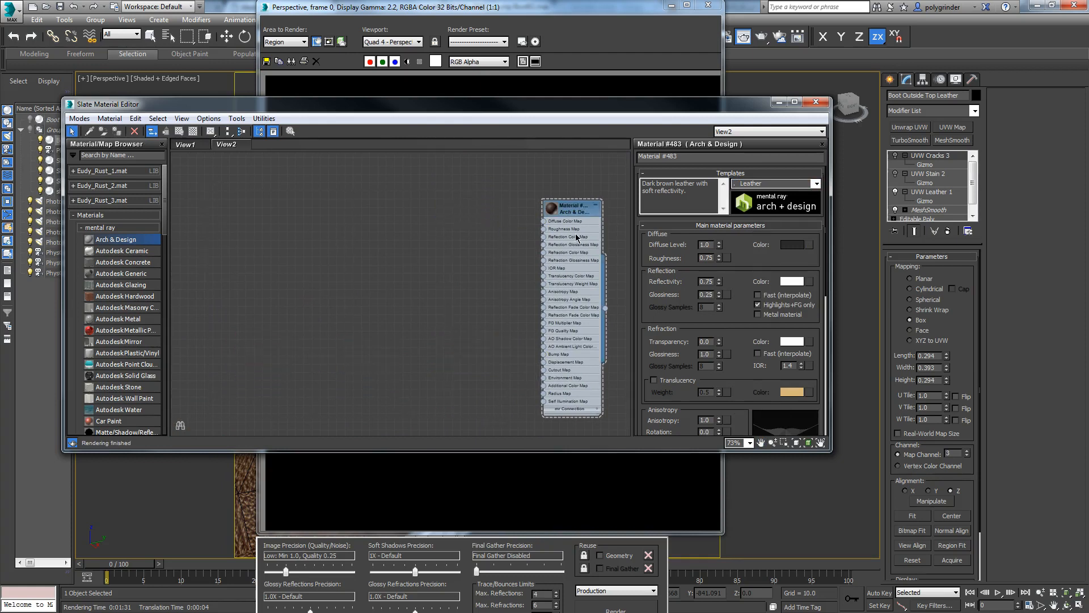
Enlarge the new leather material's preview and turn off its Highlights+FG only option.
{"action": "left_click_drag", "start_coordinate": [562, 211], "coordinate": [411, 273]}
{"action": "double_click", "coordinate": [394, 289]}
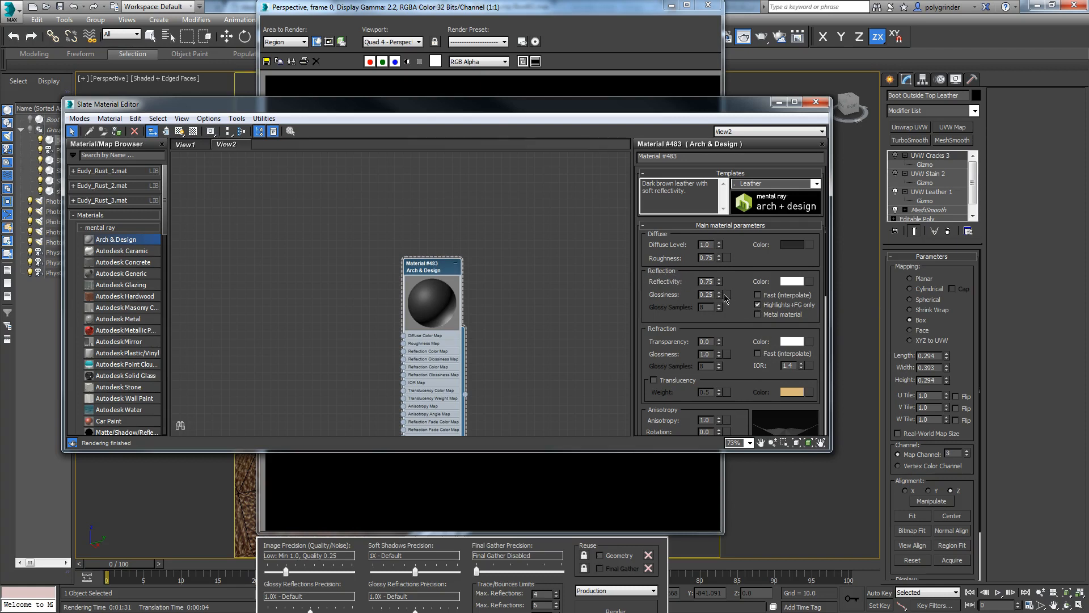
{"action": "left_click", "coordinate": [759, 306]}
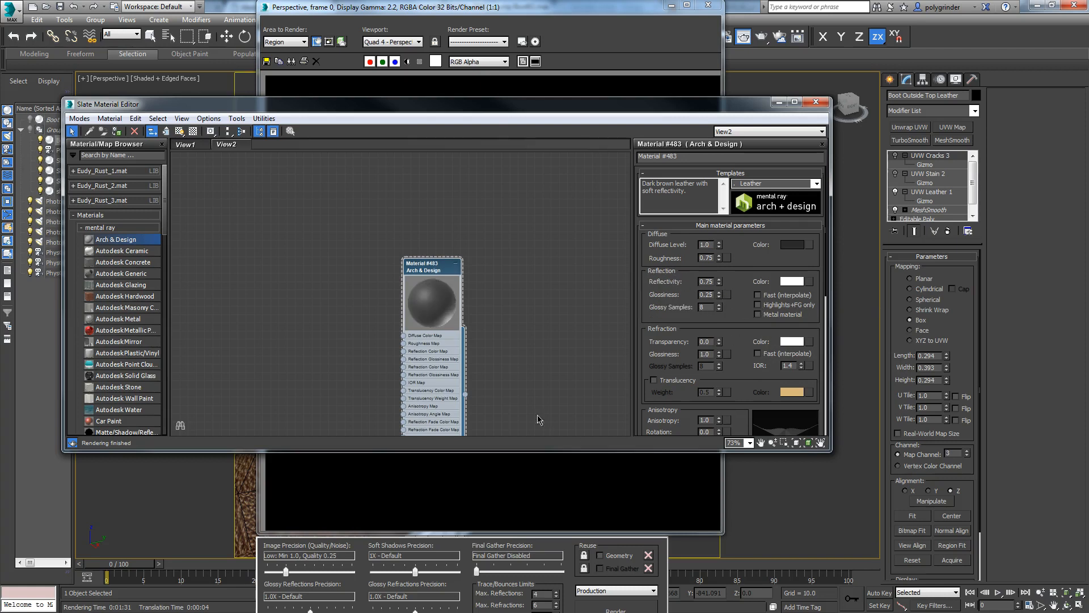
Open the Boot Leather material's parameters and examine its diffuse and reflection settings against the template material.
{"action": "middle_click_drag", "start_coordinate": [314, 376], "coordinate": [413, 323]}
{"action": "double_click", "coordinate": [388, 327]}
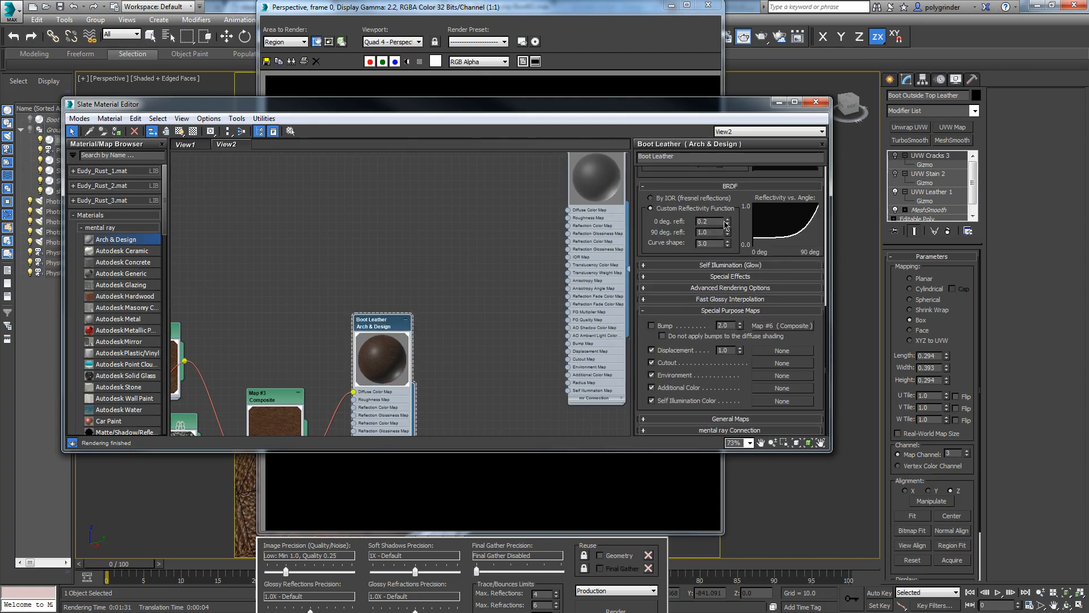
{"action": "scroll", "coordinate": [720, 255], "scroll_direction": "up", "scroll_amount": 10}
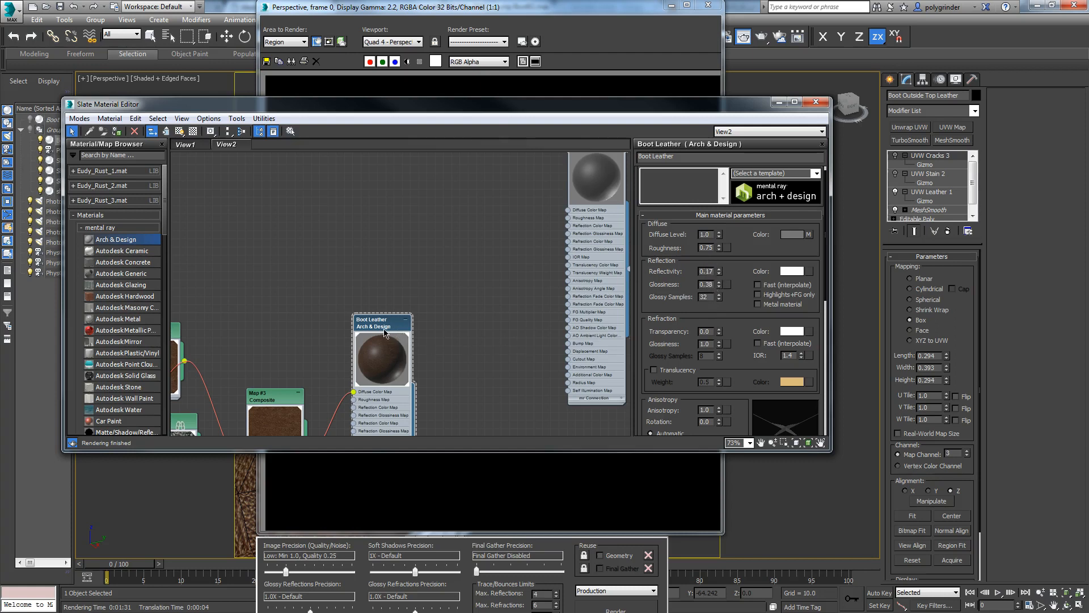
{"action": "scroll", "coordinate": [414, 373], "scroll_direction": "up", "scroll_amount": 2}
{"action": "middle_click_drag", "start_coordinate": [414, 373], "coordinate": [476, 315]}
{"action": "scroll", "coordinate": [436, 338], "scroll_direction": "down", "scroll_amount": 2}
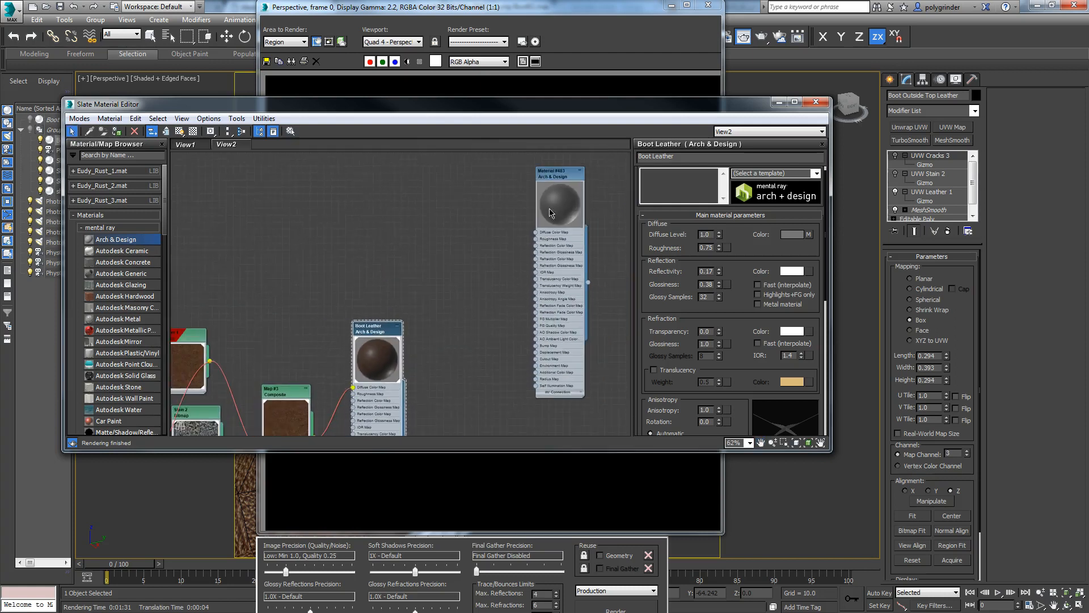
Delete the trial Arch & Design leather material from the node graph.
{"action": "left_click_drag", "start_coordinate": [559, 183], "coordinate": [523, 245]}
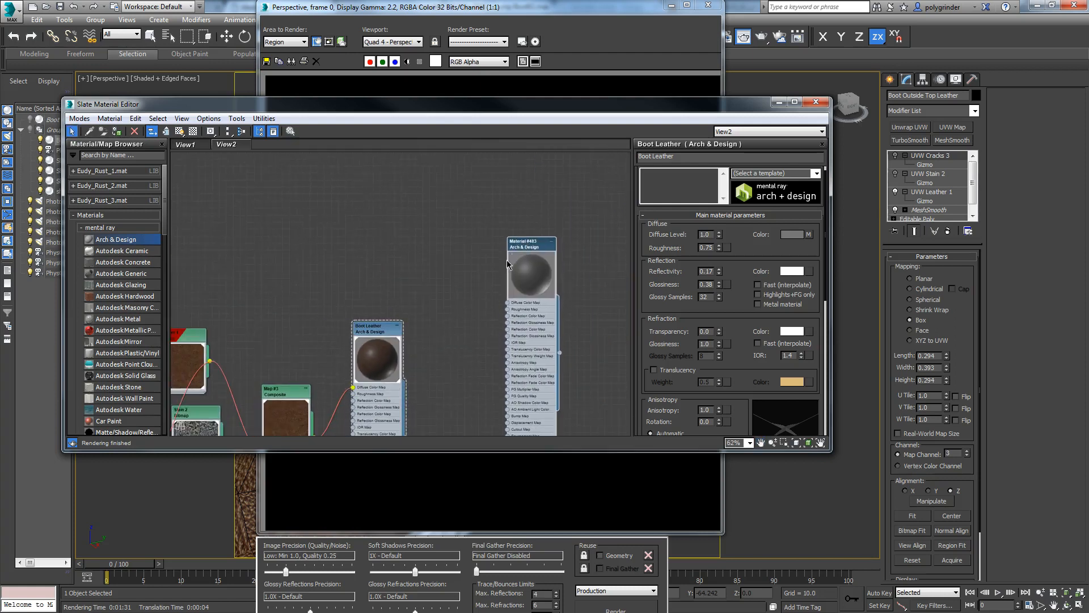
{"action": "key", "text": "Delete"}
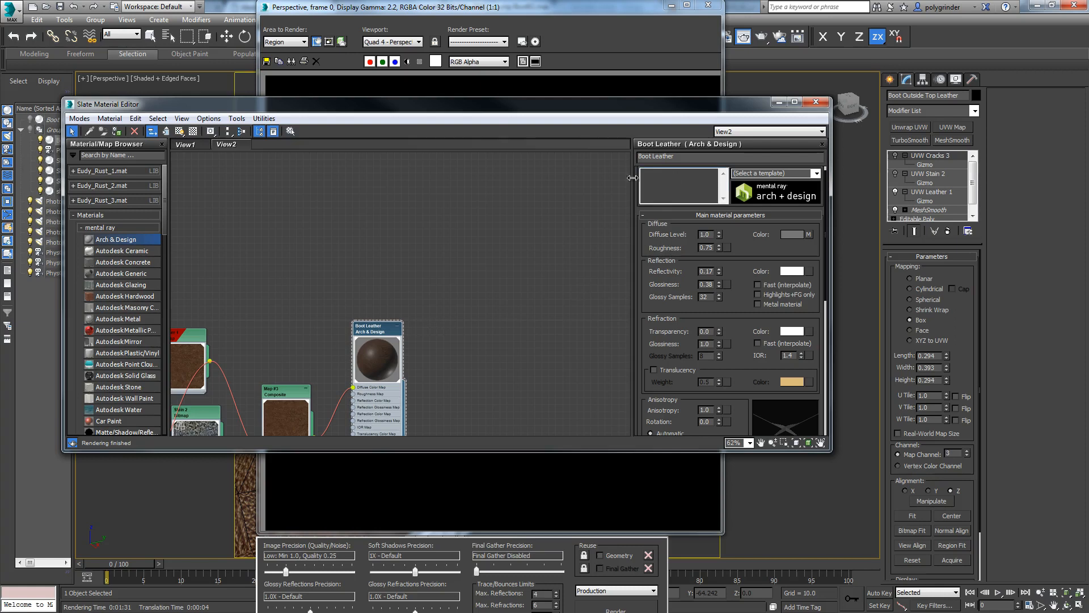
Hide Layer 2 of the Map #6 Composite that feeds the Boot Leather bump.
{"action": "scroll", "coordinate": [434, 390], "scroll_direction": "up", "scroll_amount": 1}
{"action": "middle_click_drag", "start_coordinate": [434, 390], "coordinate": [550, 299]}
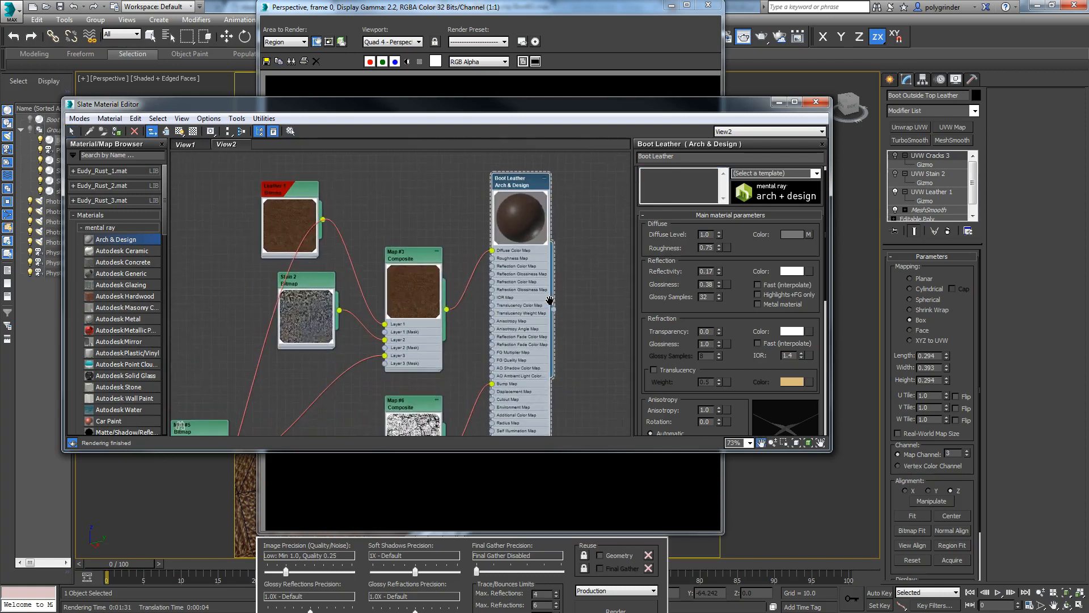
{"action": "middle_click_drag", "start_coordinate": [519, 381], "coordinate": [483, 321]}
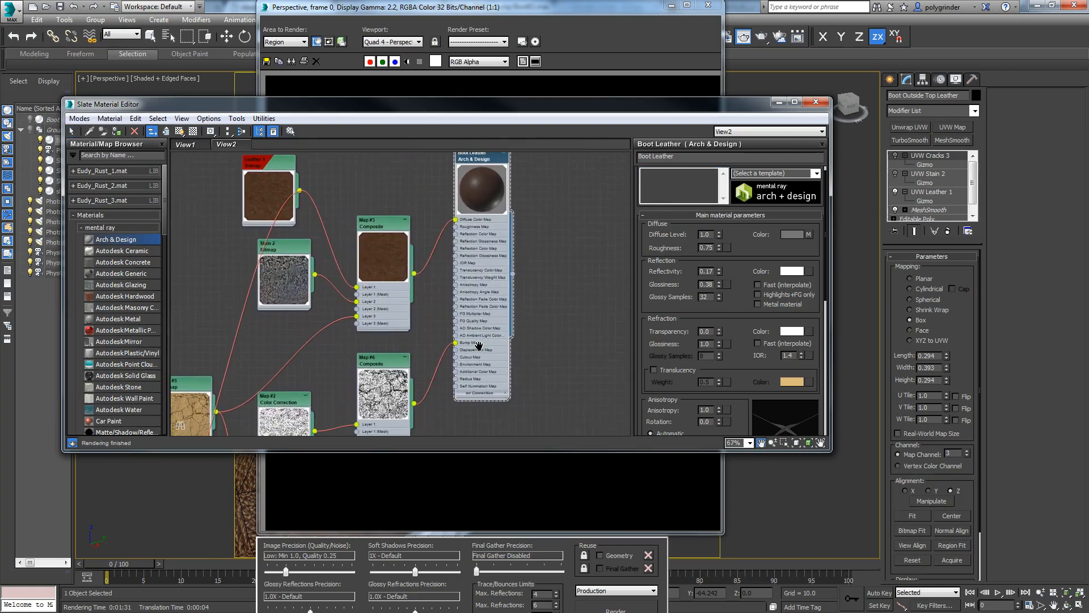
{"action": "middle_click_drag", "start_coordinate": [319, 373], "coordinate": [363, 322]}
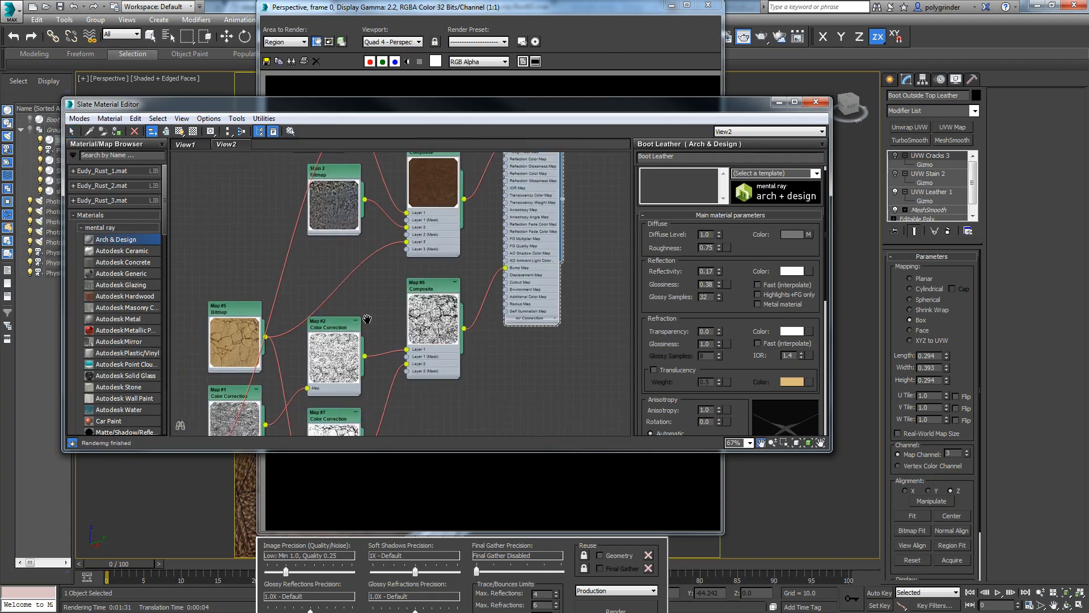
{"action": "scroll", "coordinate": [374, 315], "scroll_direction": "down", "scroll_amount": 1}
{"action": "double_click", "coordinate": [422, 248]}
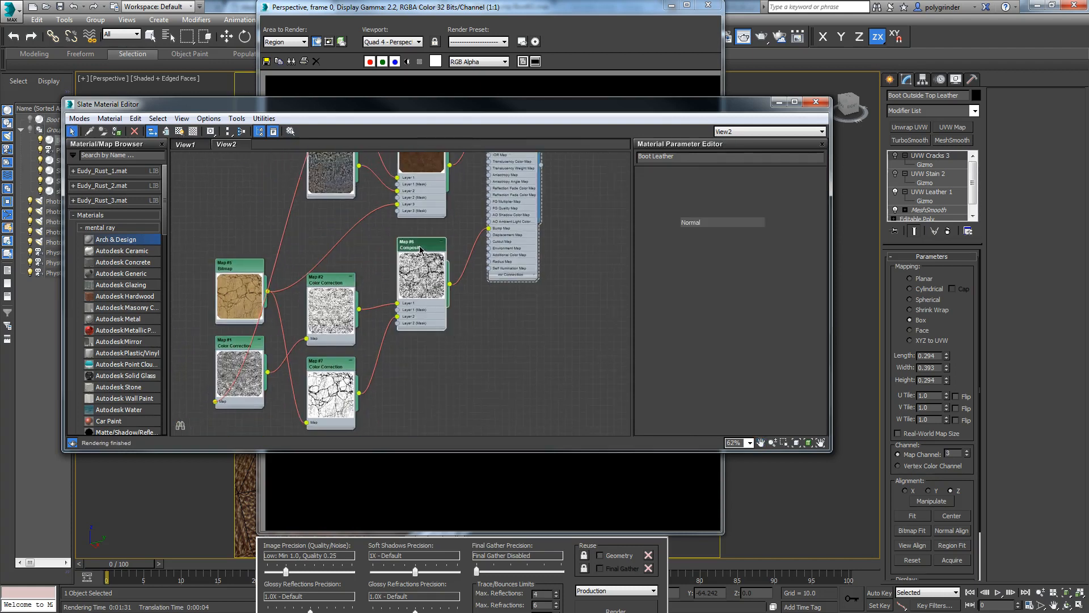
{"action": "left_click", "coordinate": [650, 212]}
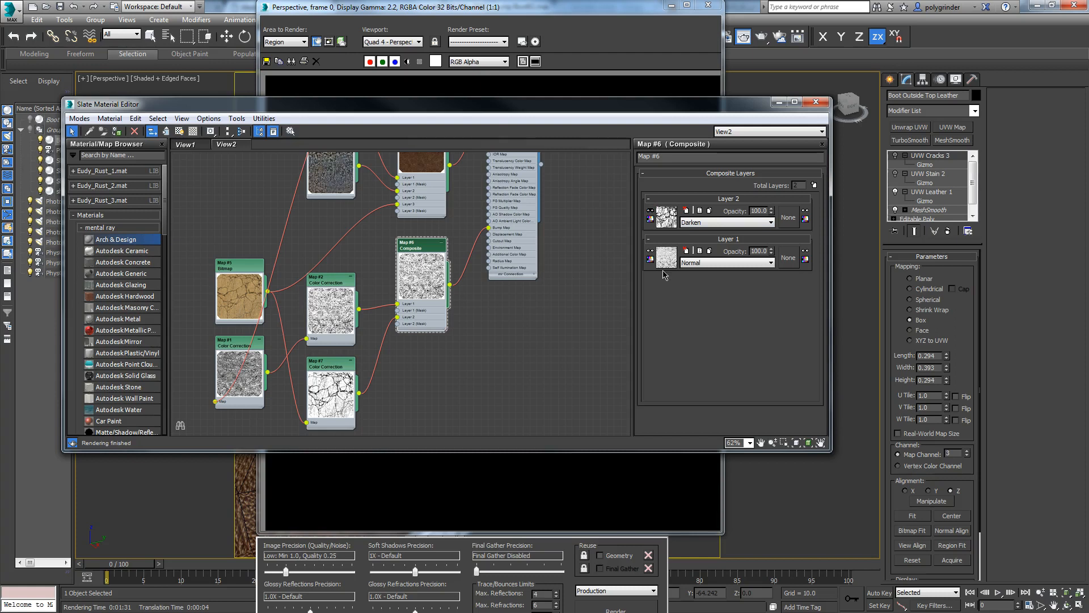
Reposition the Leather 1 bitmap and Map #1 Color Correction nodes so their connections are easier to follow.
{"action": "middle_click_drag", "start_coordinate": [472, 350], "coordinate": [506, 438]}
{"action": "scroll", "coordinate": [506, 432], "scroll_direction": "down", "scroll_amount": 1}
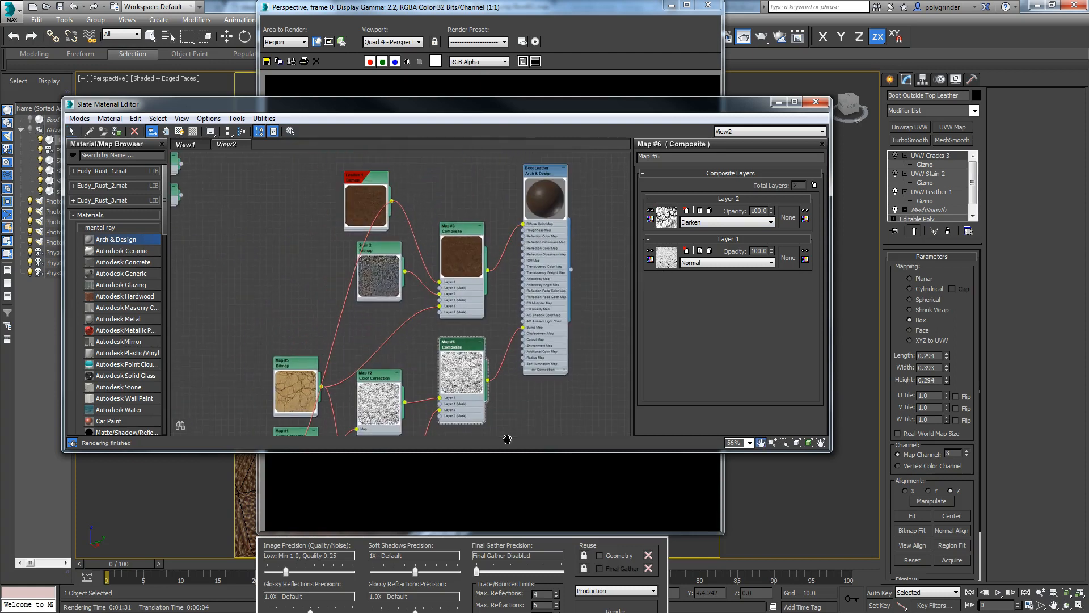
{"action": "left_click_drag", "start_coordinate": [374, 188], "coordinate": [291, 191]}
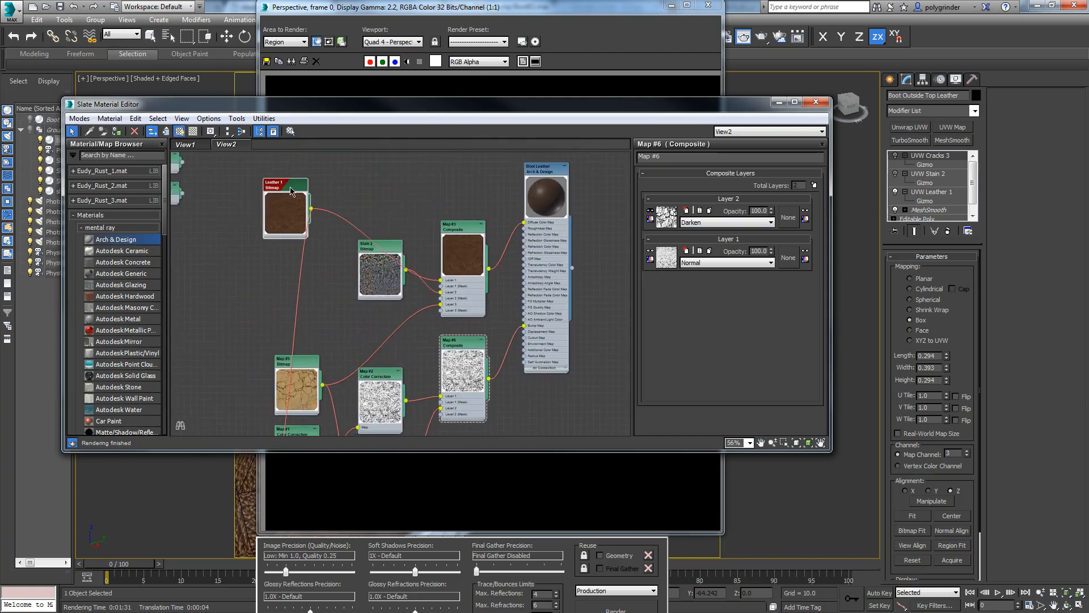
{"action": "middle_click_drag", "start_coordinate": [334, 336], "coordinate": [404, 201]}
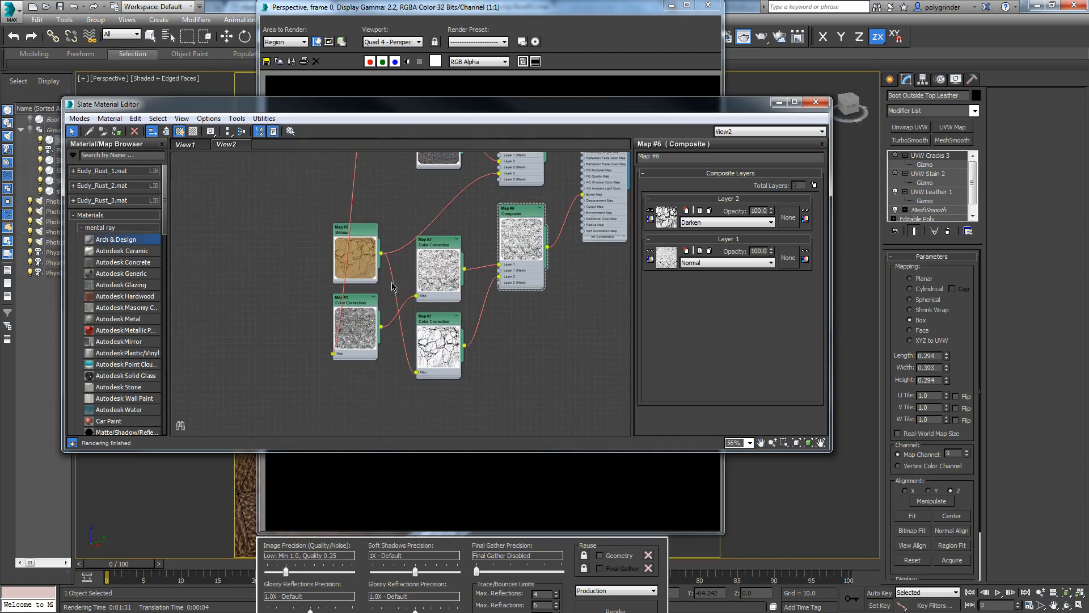
{"action": "left_click_drag", "start_coordinate": [351, 304], "coordinate": [357, 316]}
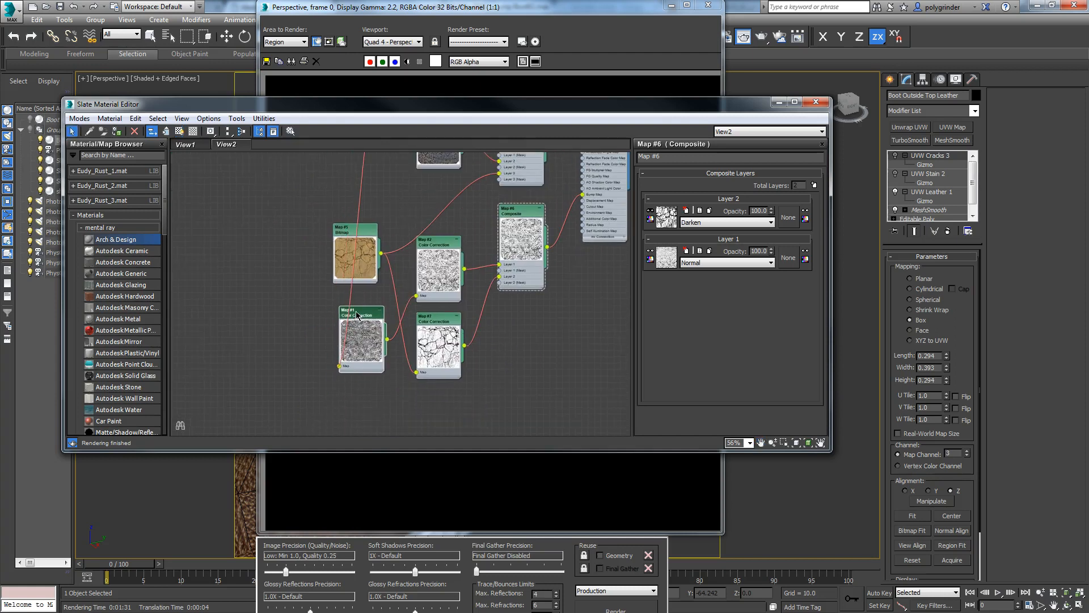
Add a standard Color Correction map to the node graph and open its parameters.
{"action": "right_click", "coordinate": [505, 339]}
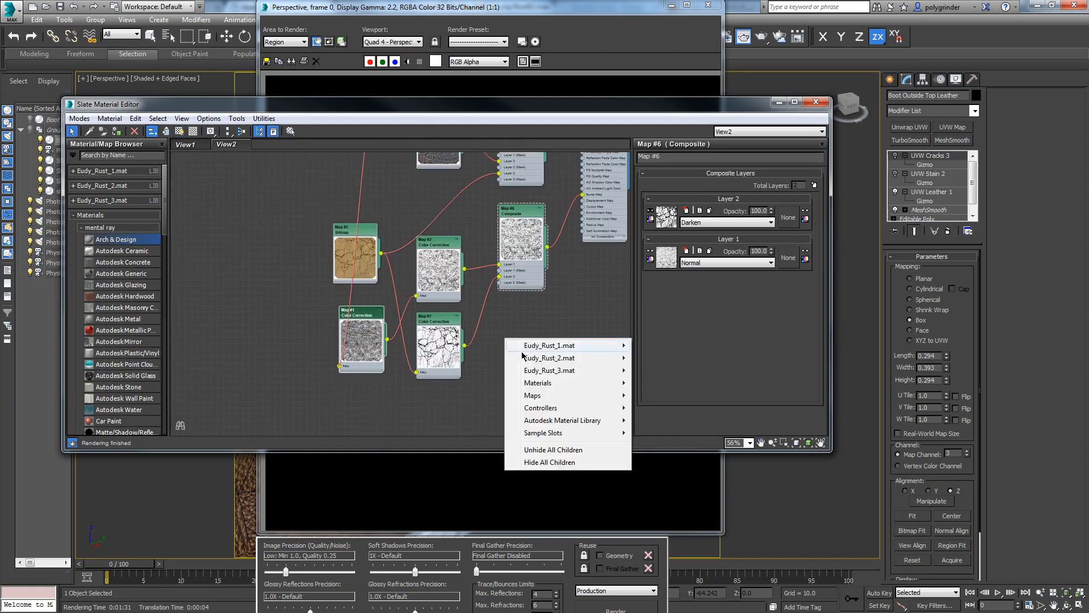
{"action": "mouse_move", "coordinate": [546, 390]}
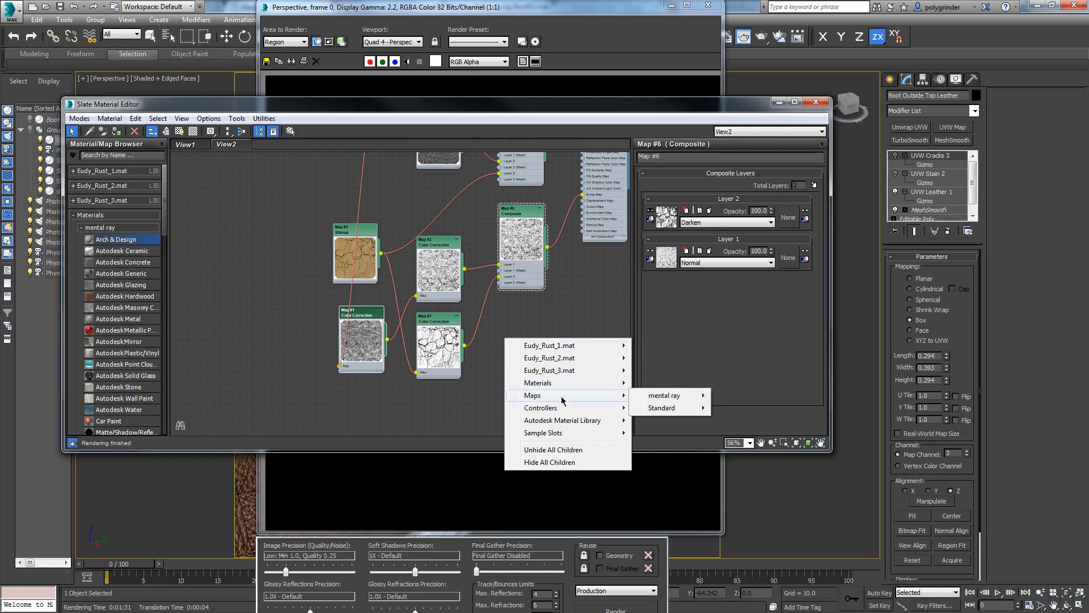
{"action": "mouse_move", "coordinate": [662, 413]}
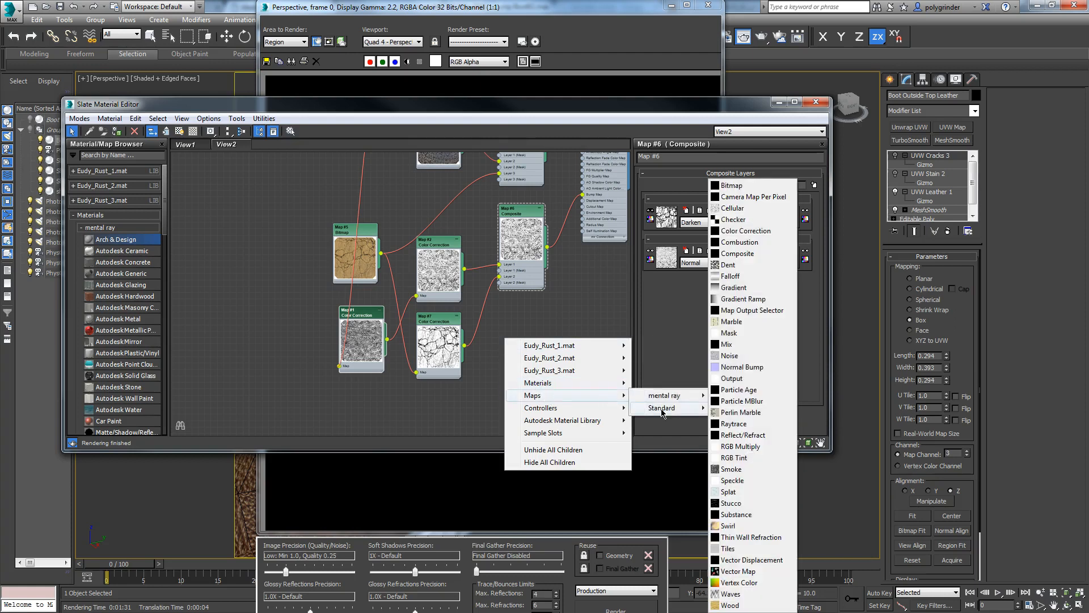
{"action": "left_click", "coordinate": [744, 231]}
{"action": "double_click", "coordinate": [505, 340]}
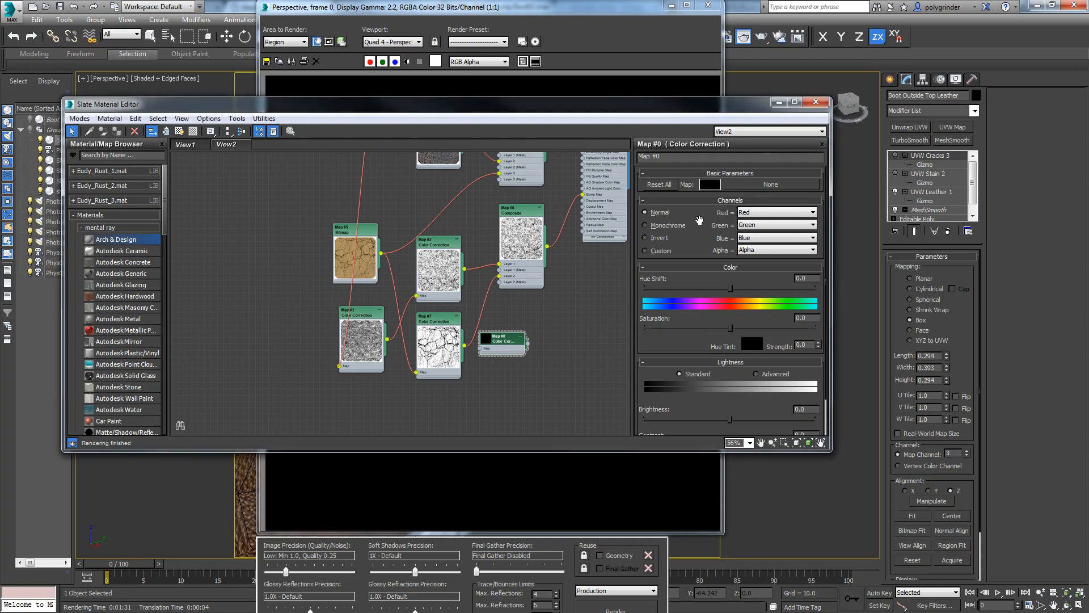
Try a magenta base color on the new Color Correction map, then delete its node.
{"action": "left_click", "coordinate": [710, 185]}
{"action": "left_click", "coordinate": [455, 112]}
{"action": "left_click", "coordinate": [573, 198]}
{"action": "left_click_drag", "start_coordinate": [508, 340], "coordinate": [534, 347]}
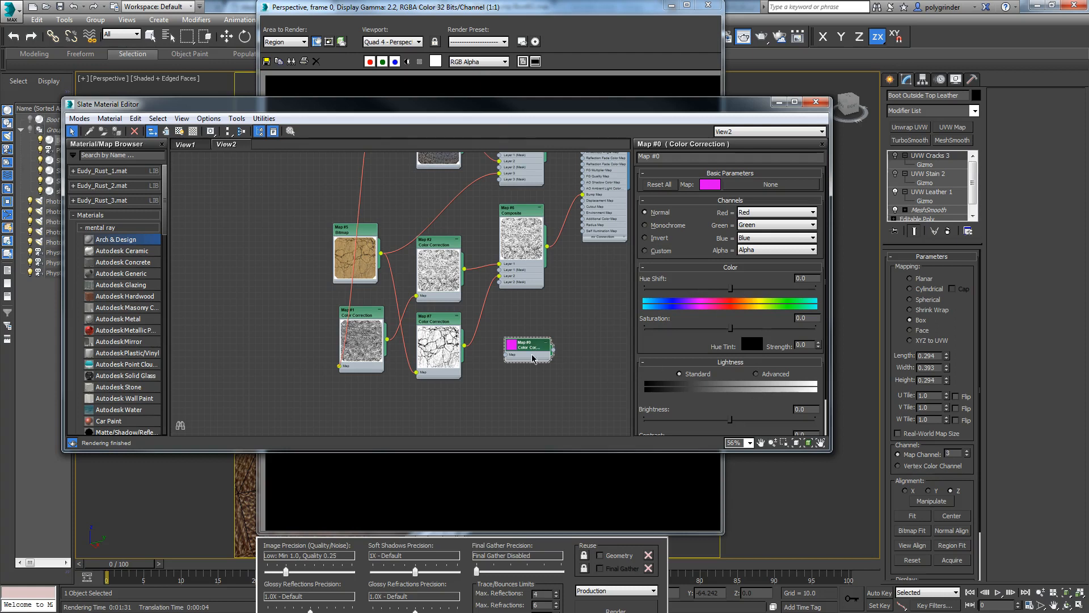
{"action": "key", "text": "Delete"}
Examine the Map #1 Color Correction's grain preview, Monochrome channels and Advanced lightness settings.
{"action": "double_click", "coordinate": [361, 319]}
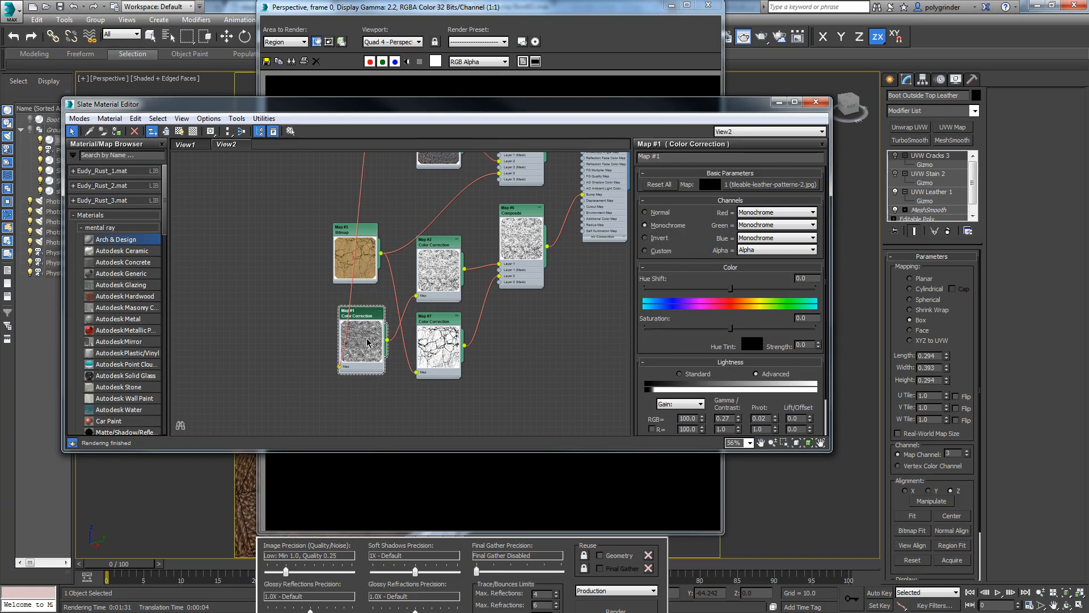
{"action": "scroll", "coordinate": [367, 340], "scroll_direction": "up", "scroll_amount": 6}
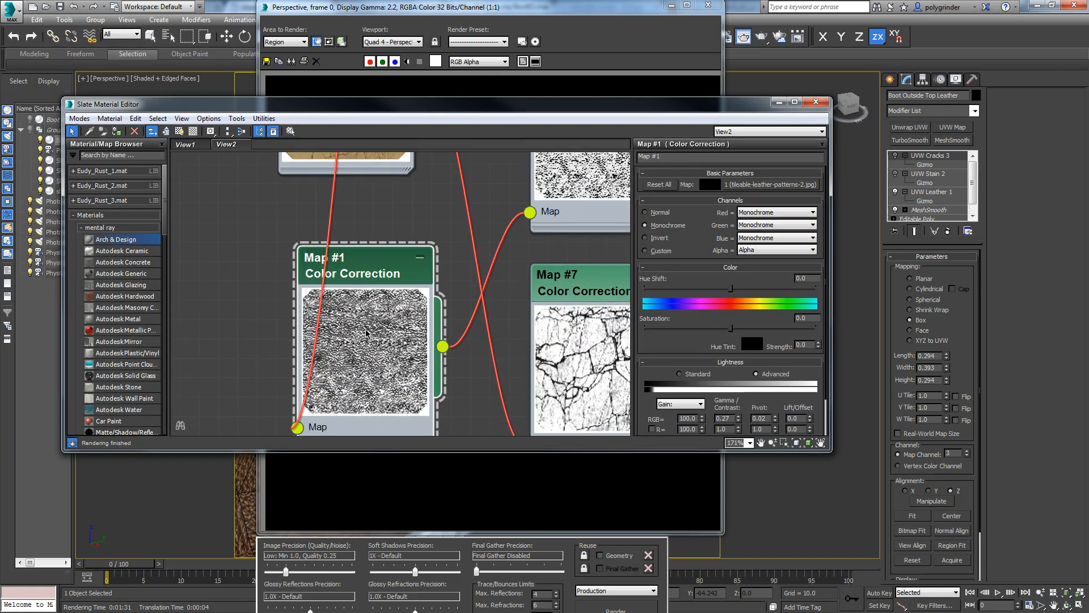
{"action": "scroll", "coordinate": [368, 329], "scroll_direction": "down", "scroll_amount": 1}
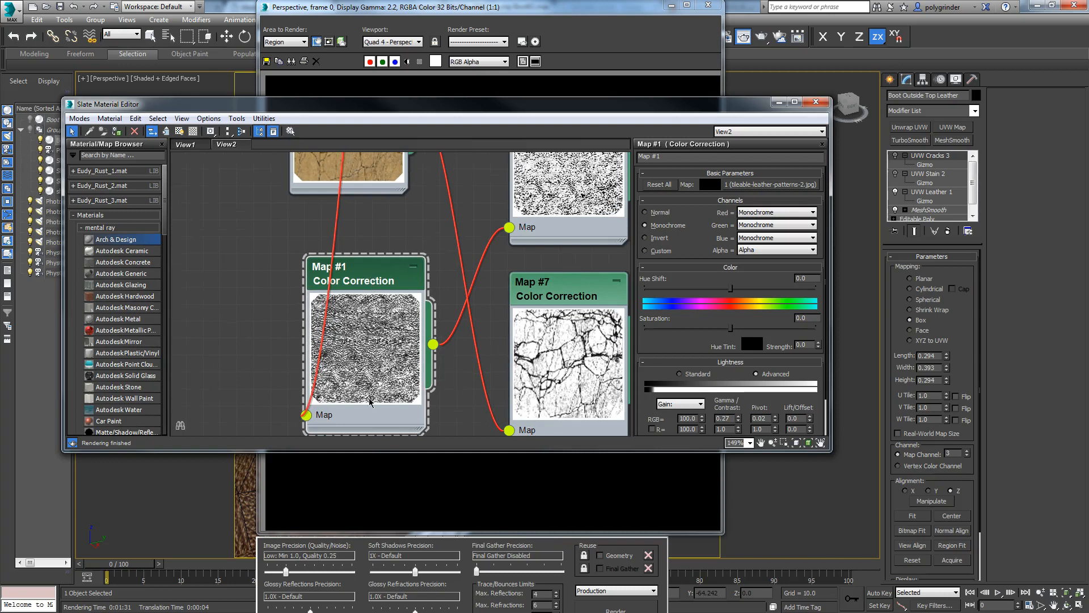
{"action": "scroll", "coordinate": [470, 359], "scroll_direction": "down", "scroll_amount": 3}
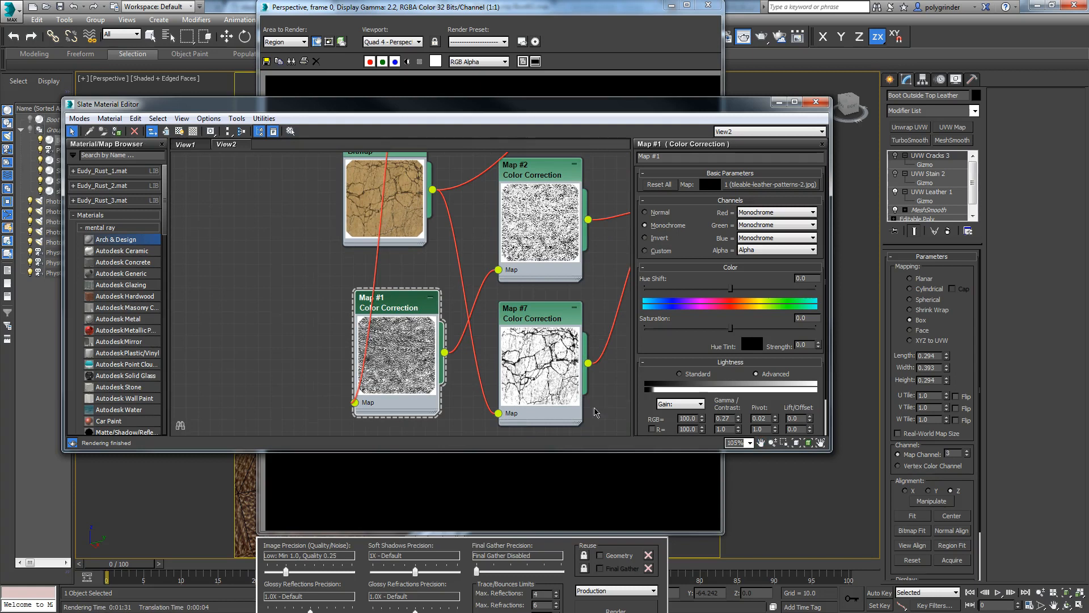
{"action": "left_click_drag", "start_coordinate": [656, 381], "coordinate": [657, 338]}
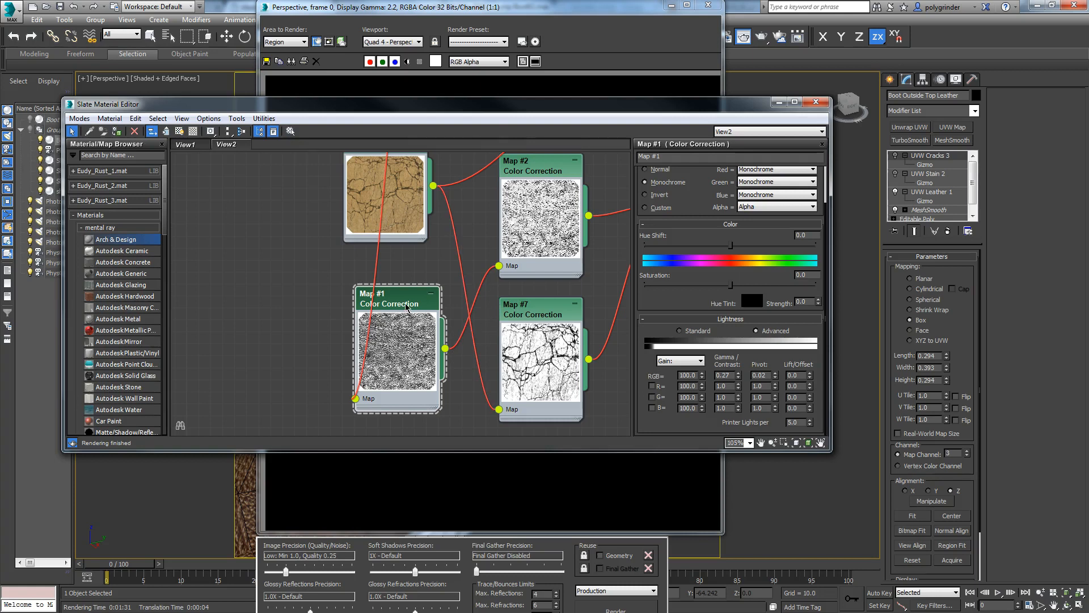
Examine the Map #2 Color Correction's Invert channels and its connection into Layer 1 of the Map #6 Composite.
{"action": "middle_click_drag", "start_coordinate": [505, 294], "coordinate": [411, 332]}
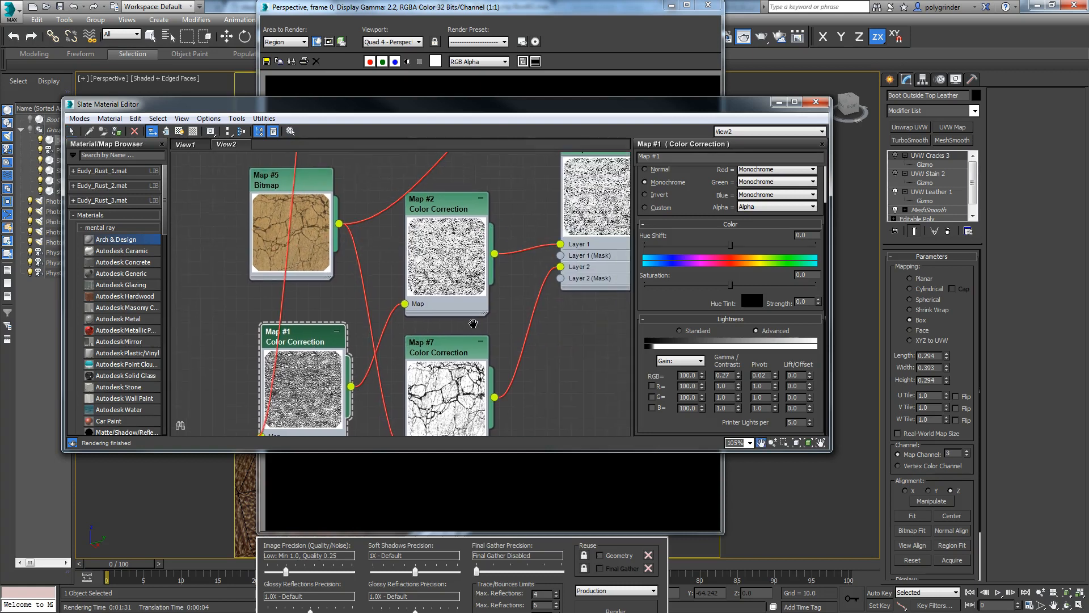
{"action": "double_click", "coordinate": [440, 210]}
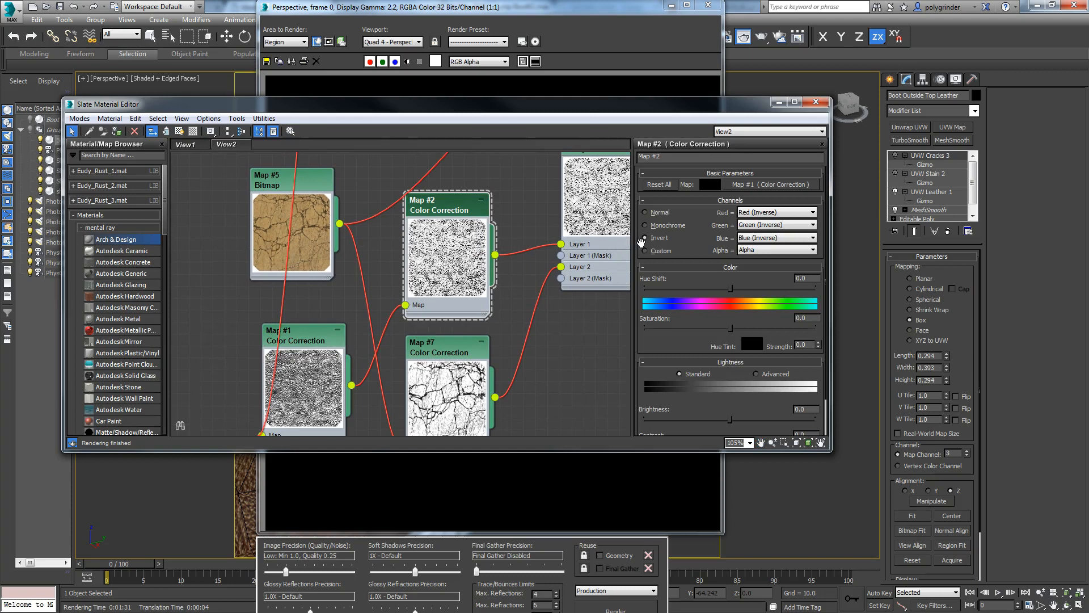
{"action": "left_click", "coordinate": [644, 237]}
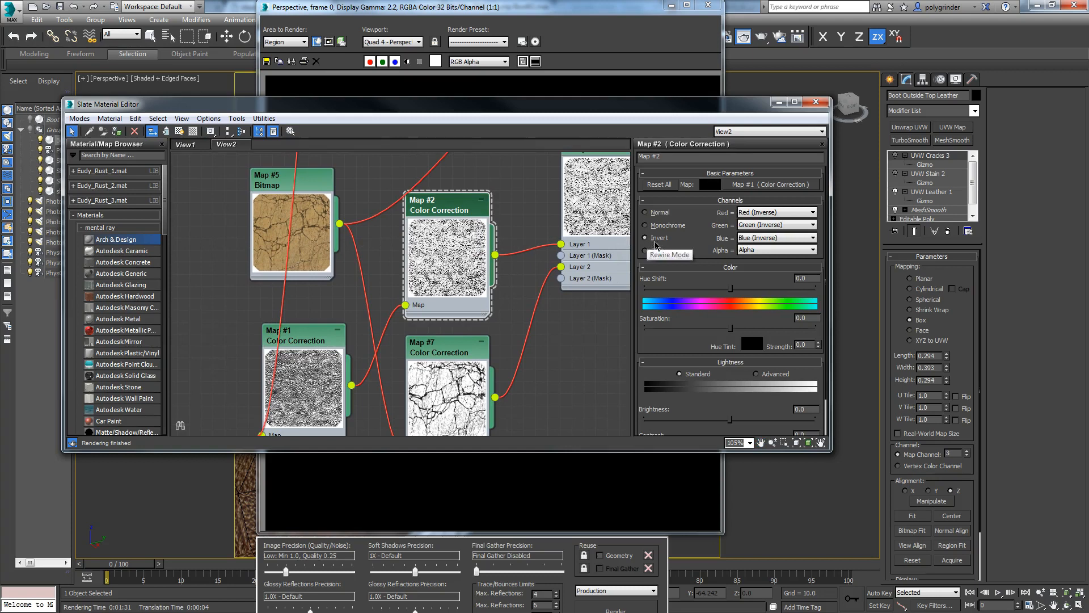
{"action": "middle_click_drag", "start_coordinate": [602, 269], "coordinate": [499, 338]}
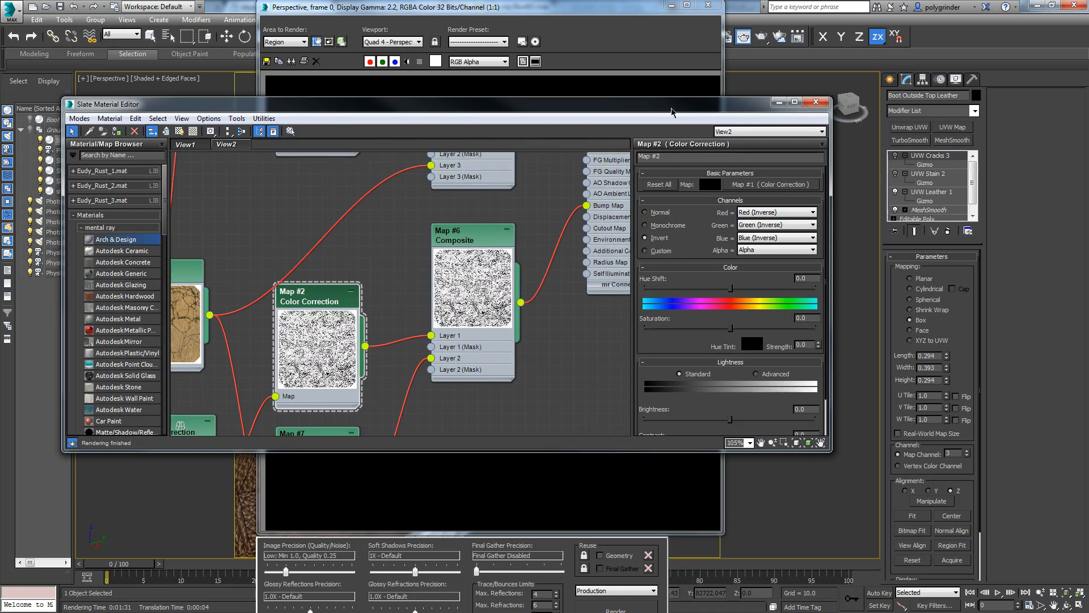
Disconnect the Map #3 Composite from Boot Leather's Diffuse Color Map and view the boot region rendered with bump only.
{"action": "left_click_drag", "start_coordinate": [672, 111], "coordinate": [703, 94]}
{"action": "scroll", "coordinate": [532, 265], "scroll_direction": "down", "scroll_amount": 4}
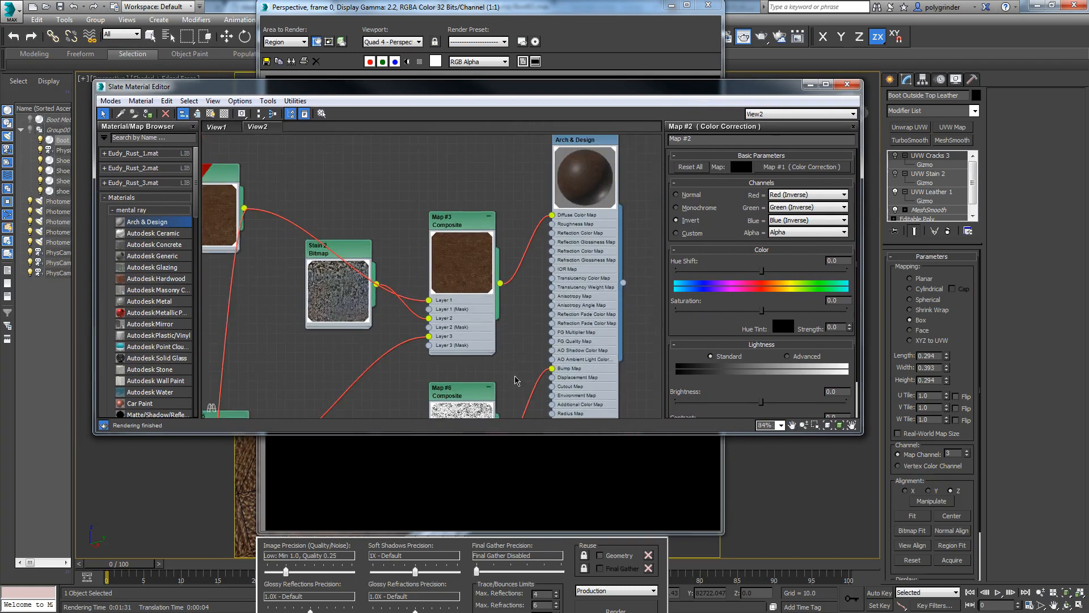
{"action": "left_click_drag", "start_coordinate": [549, 233], "coordinate": [530, 258]}
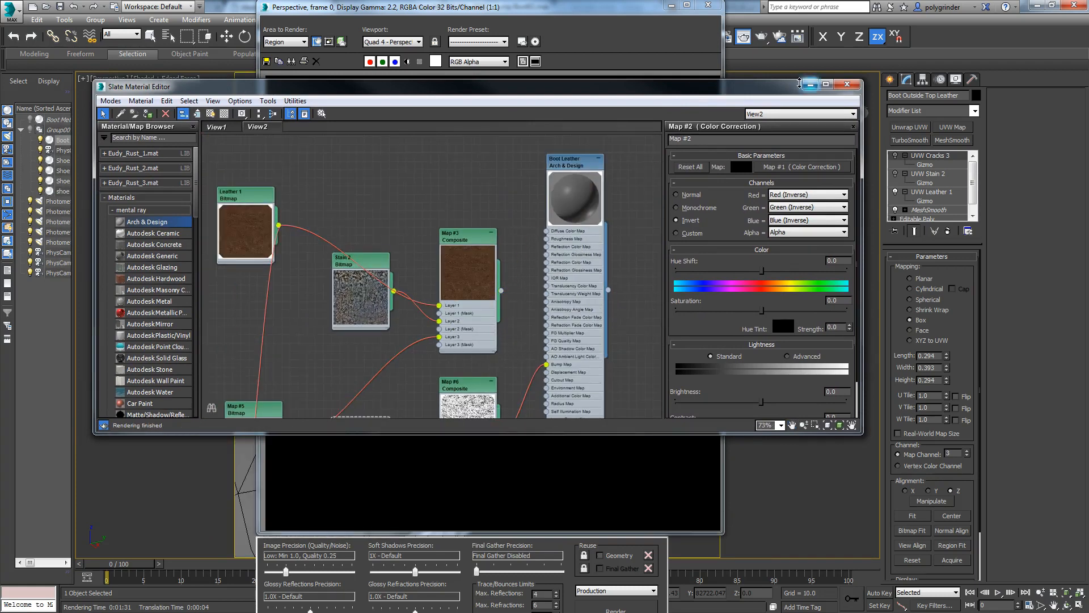
{"action": "left_click", "coordinate": [810, 85]}
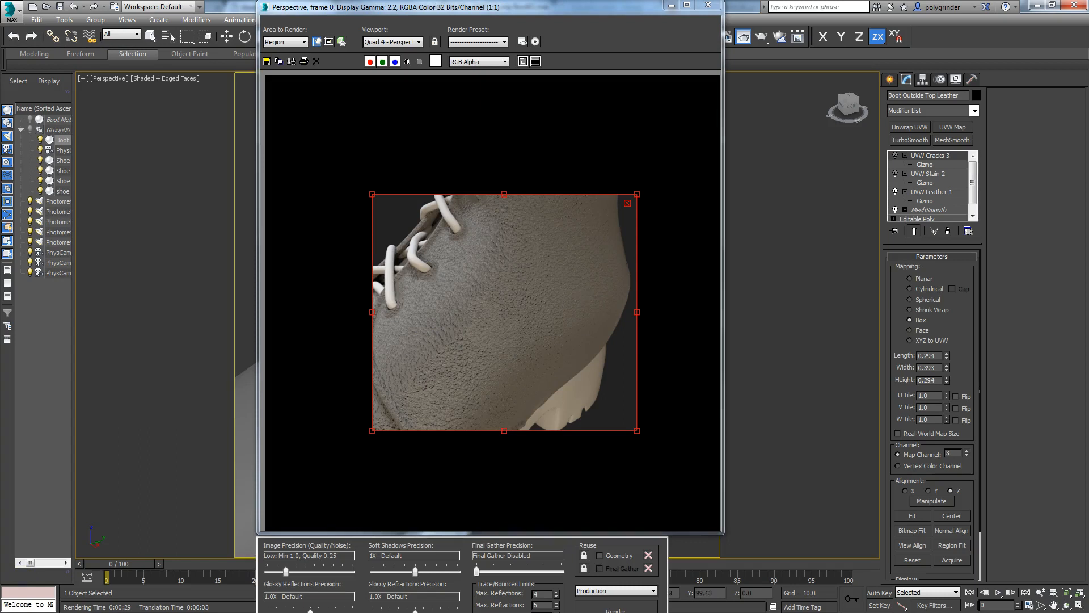
Reconnect the Map #3 Composite to Boot Leather's Diffuse Color Map and render the boot region again.
{"action": "key", "text": "m"}
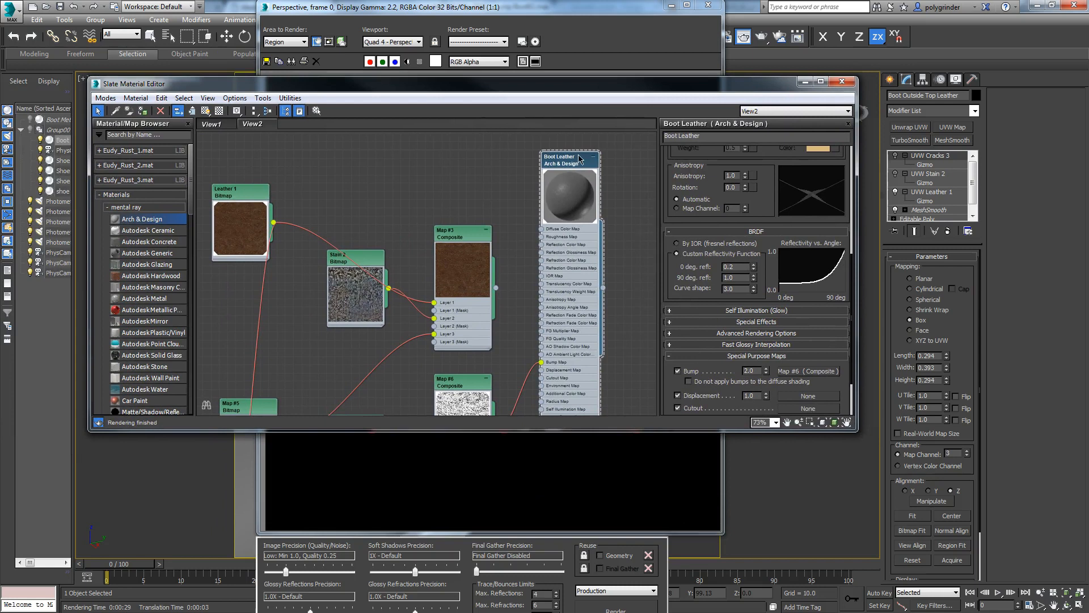
{"action": "mouse_move", "coordinate": [531, 91]}
{"action": "left_mouse_down"}
{"action": "mouse_move", "coordinate": [527, 441]}
{"action": "mouse_move", "coordinate": [525, 326]}
{"action": "mouse_move", "coordinate": [544, 406]}
{"action": "mouse_move", "coordinate": [512, 447]}
{"action": "mouse_move", "coordinate": [542, 105]}
{"action": "left_mouse_up"}
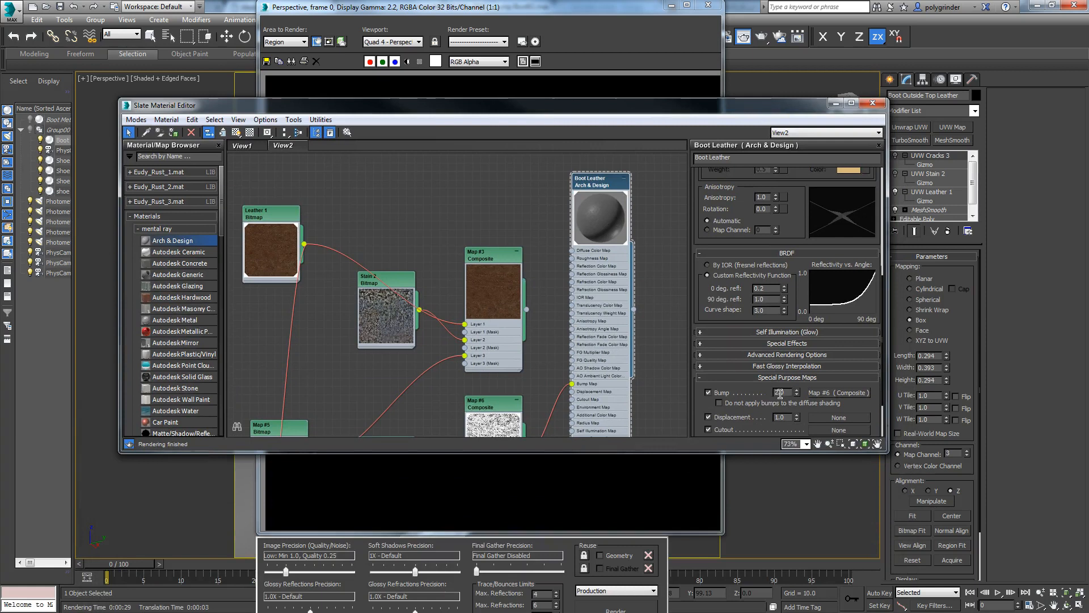
{"action": "left_click_drag", "start_coordinate": [732, 111], "coordinate": [712, 169]}
{"action": "left_click_drag", "start_coordinate": [506, 365], "coordinate": [550, 307]}
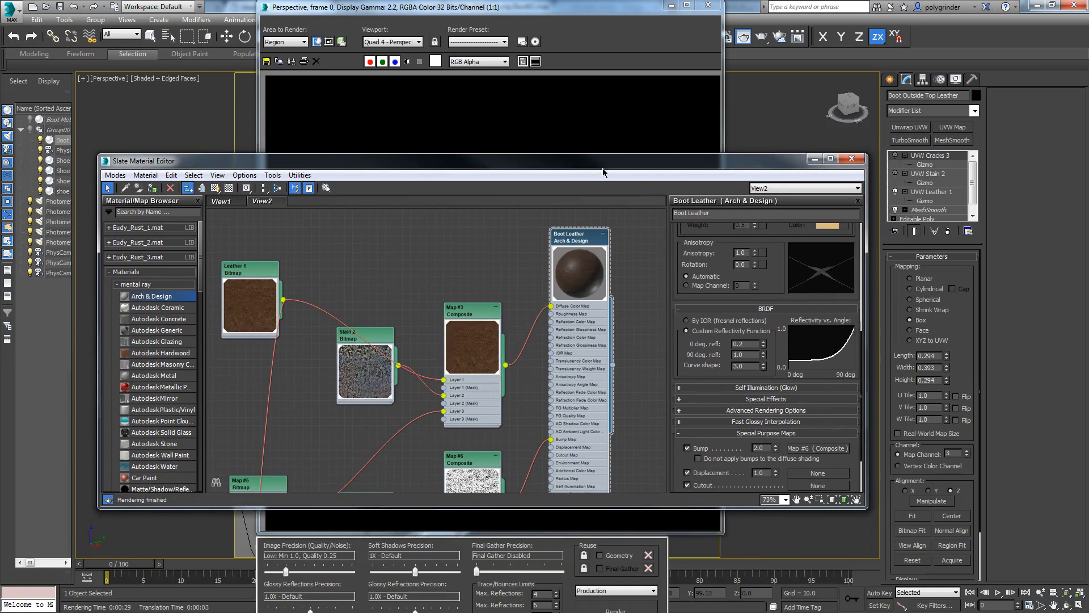
{"action": "left_click_drag", "start_coordinate": [607, 166], "coordinate": [0, 144]}
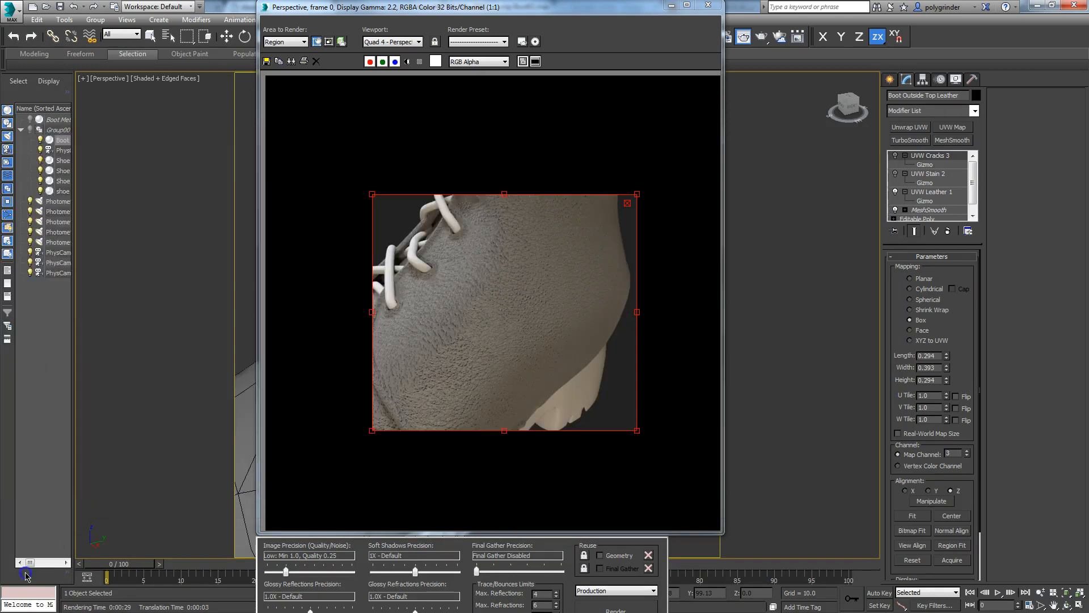
{"action": "left_click", "coordinate": [764, 41]}
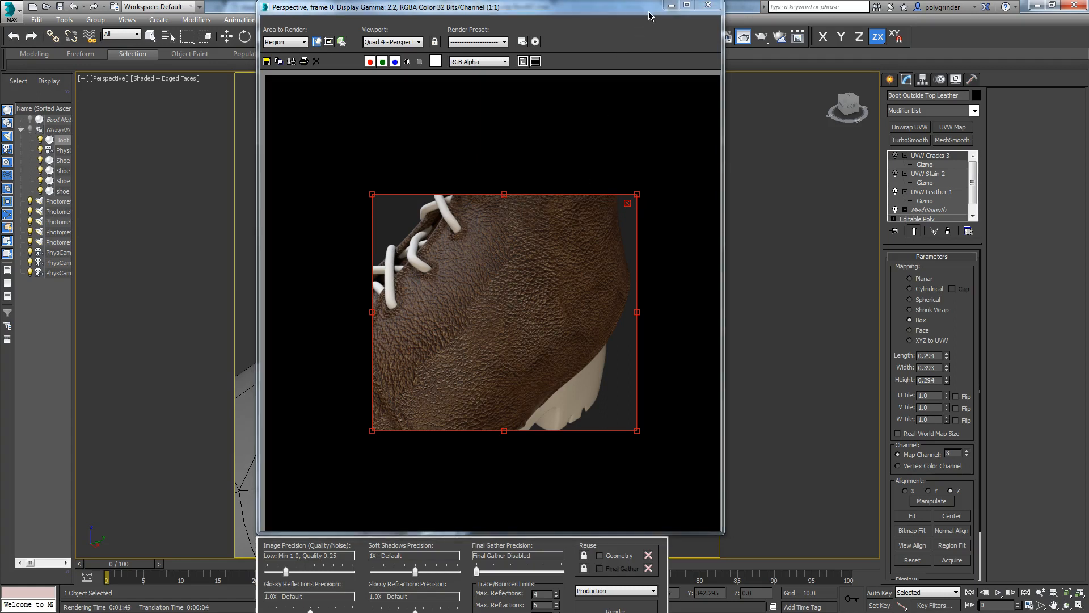
Put the render window away and open the Stain 2 bitmap's parameters in the material's node graph.
{"action": "left_click", "coordinate": [672, 5]}
{"action": "key", "text": "m"}
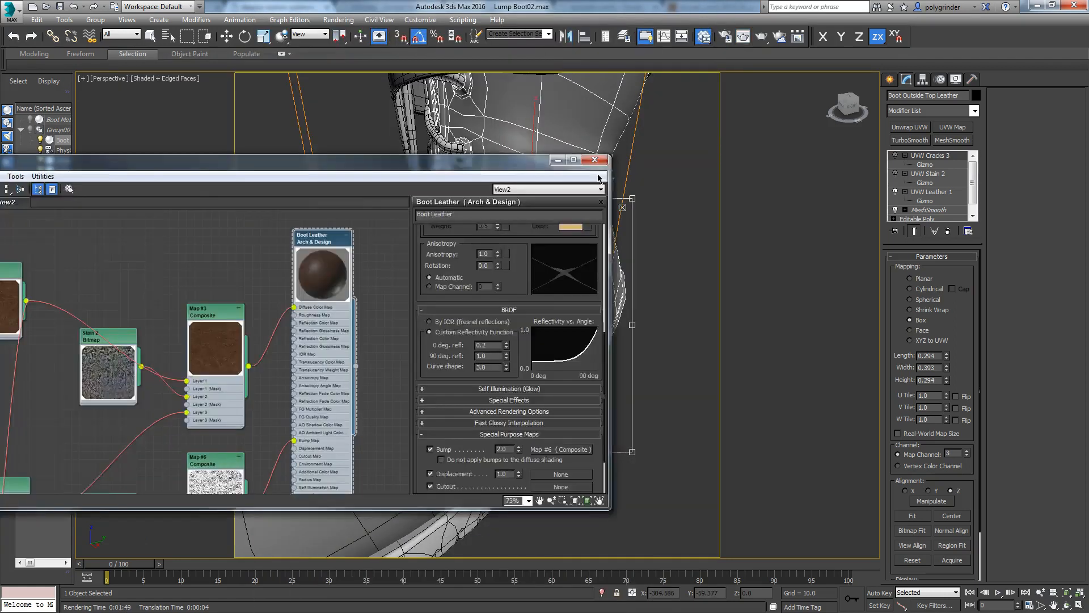
{"action": "double_click", "coordinate": [421, 262]}
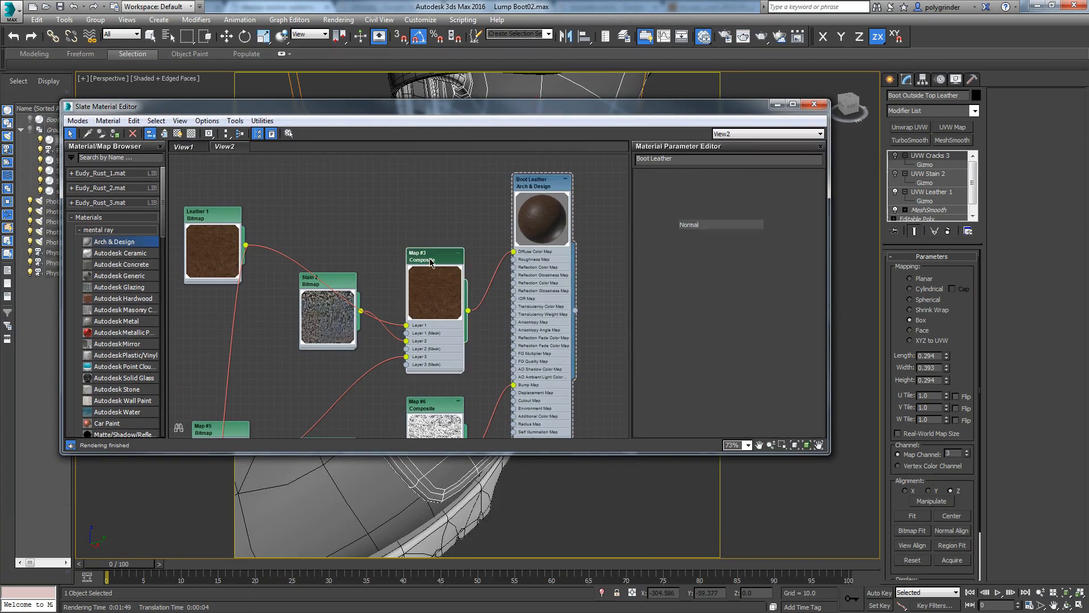
{"action": "double_click", "coordinate": [328, 312]}
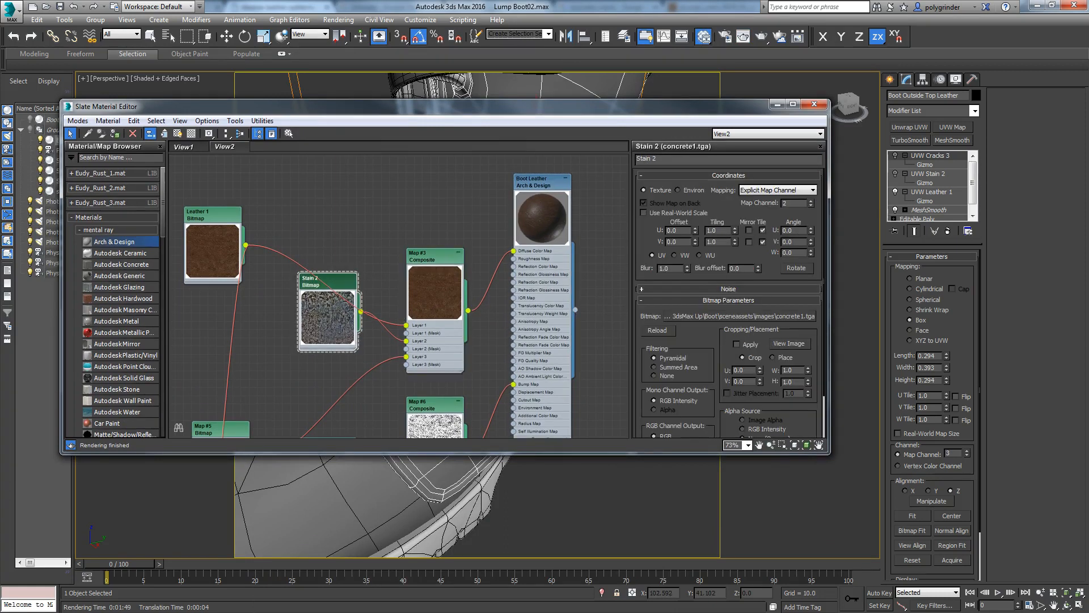
Switch to Chrome and look through the concrete image search results and the concrete1.jpg source image.
{"action": "key", "text": "alt+Tab"}
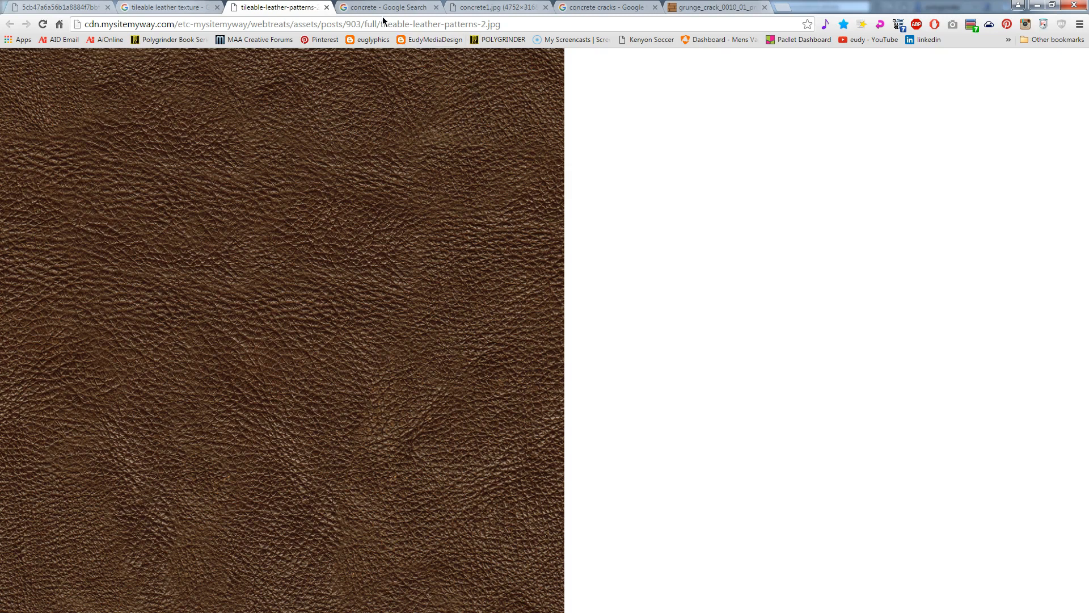
{"action": "left_click", "coordinate": [383, 7]}
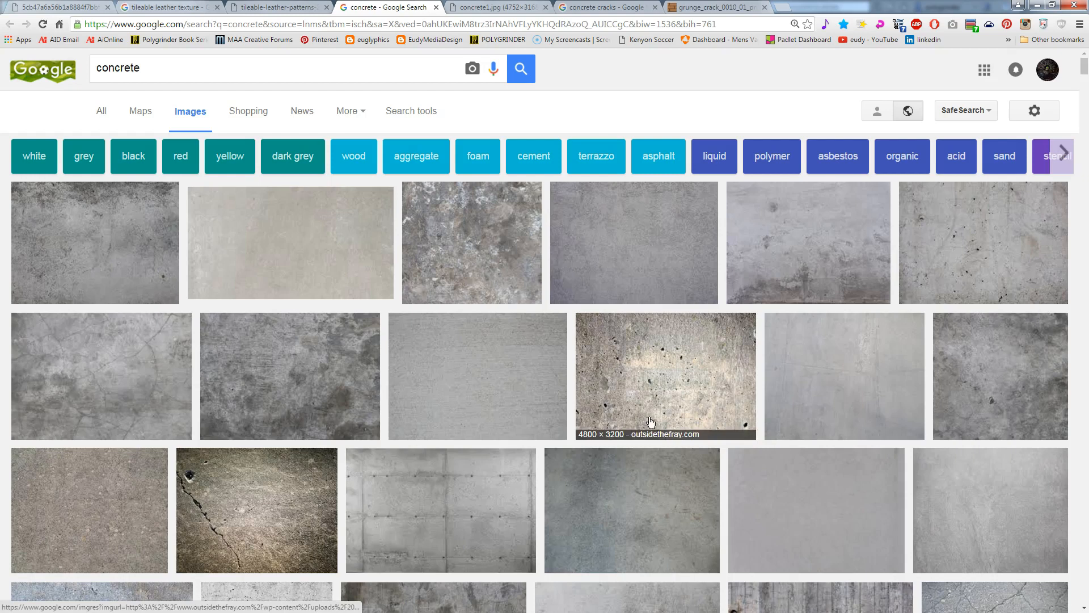
{"action": "scroll", "coordinate": [567, 433], "scroll_direction": "down", "scroll_amount": 4}
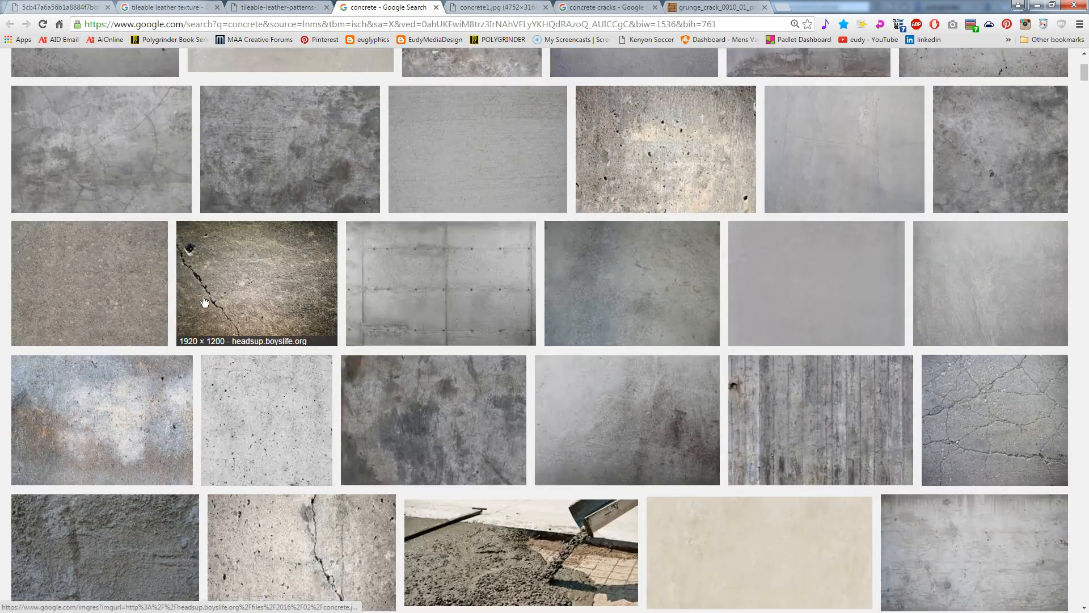
{"action": "scroll", "coordinate": [242, 311], "scroll_direction": "up", "scroll_amount": 3}
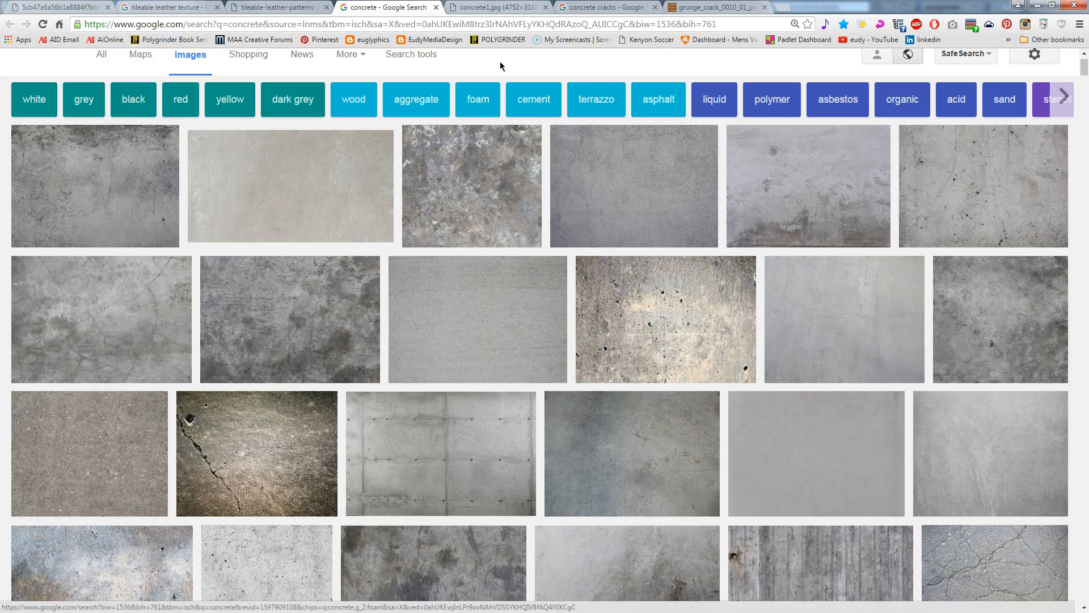
{"action": "key", "text": "ctrl+Tab"}
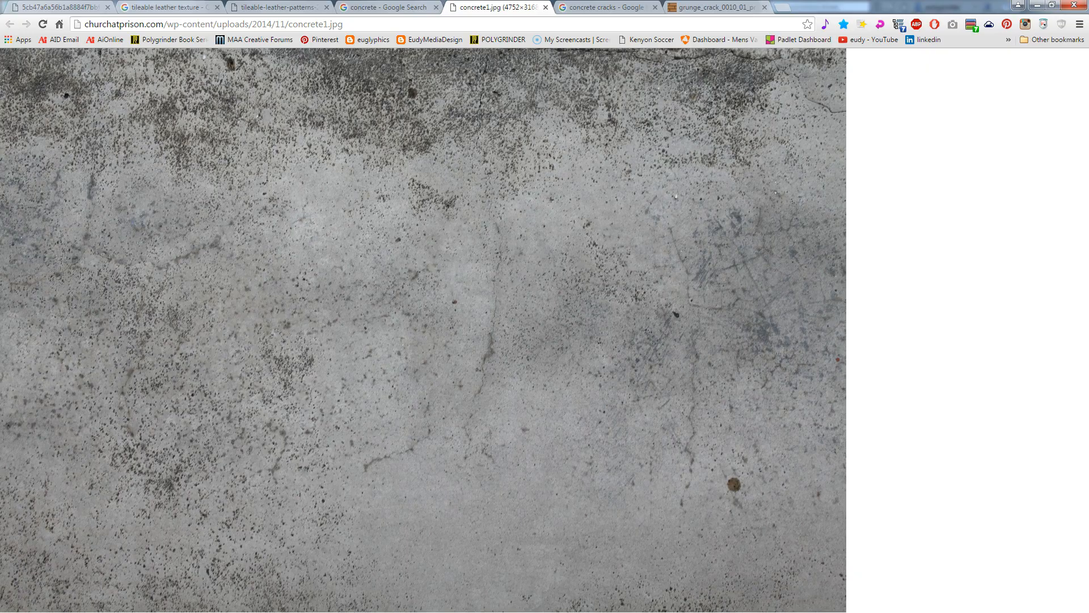
Switch to Photoshop and turn on the High Pass layer above the Background in concrete1.tif.
{"action": "key", "text": "alt+Tab"}
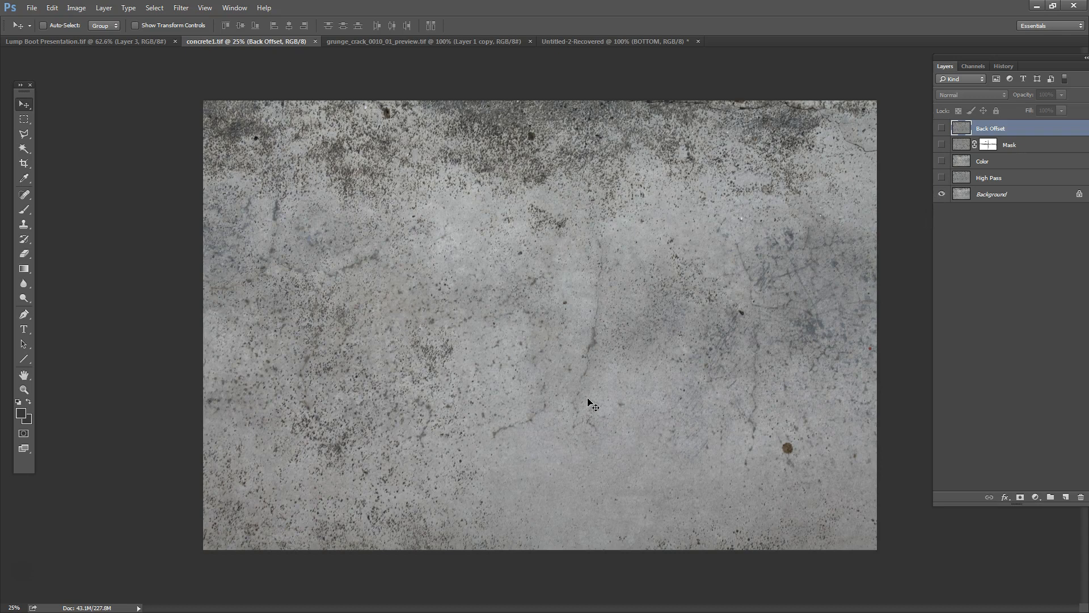
{"action": "left_click", "coordinate": [1004, 194]}
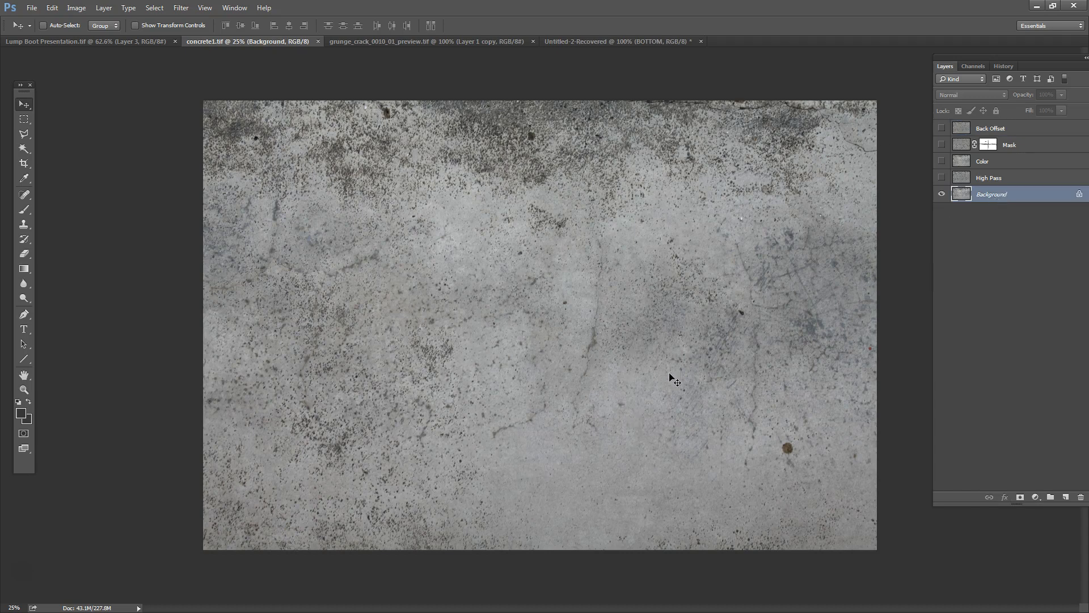
{"action": "left_click", "coordinate": [987, 179]}
{"action": "left_click", "coordinate": [941, 178]}
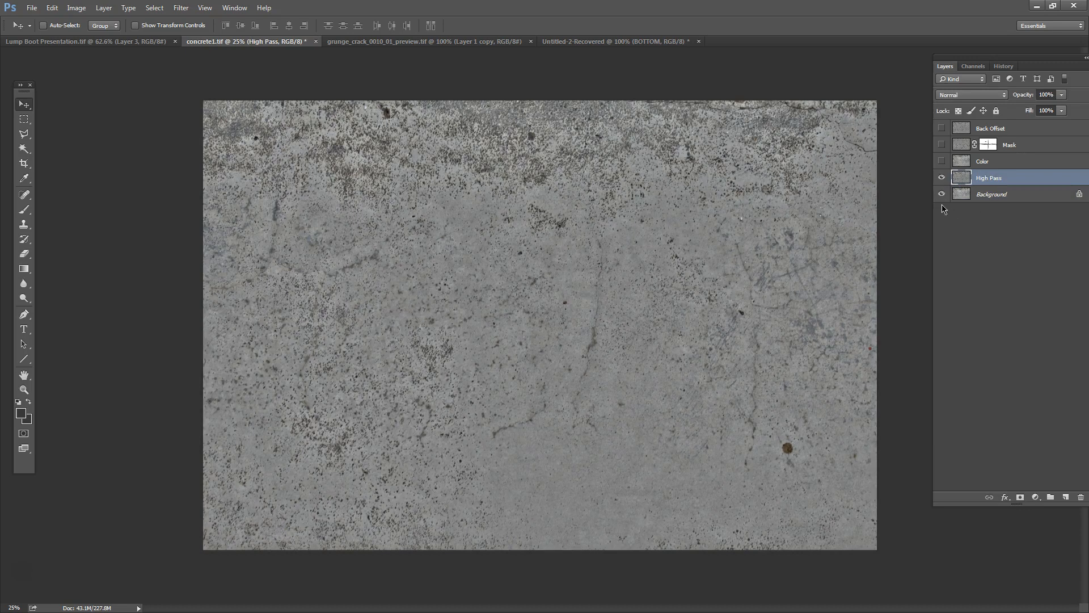
Try the High Pass filter at different radius values on the High Pass layer, then cancel it.
{"action": "left_click", "coordinate": [181, 8]}
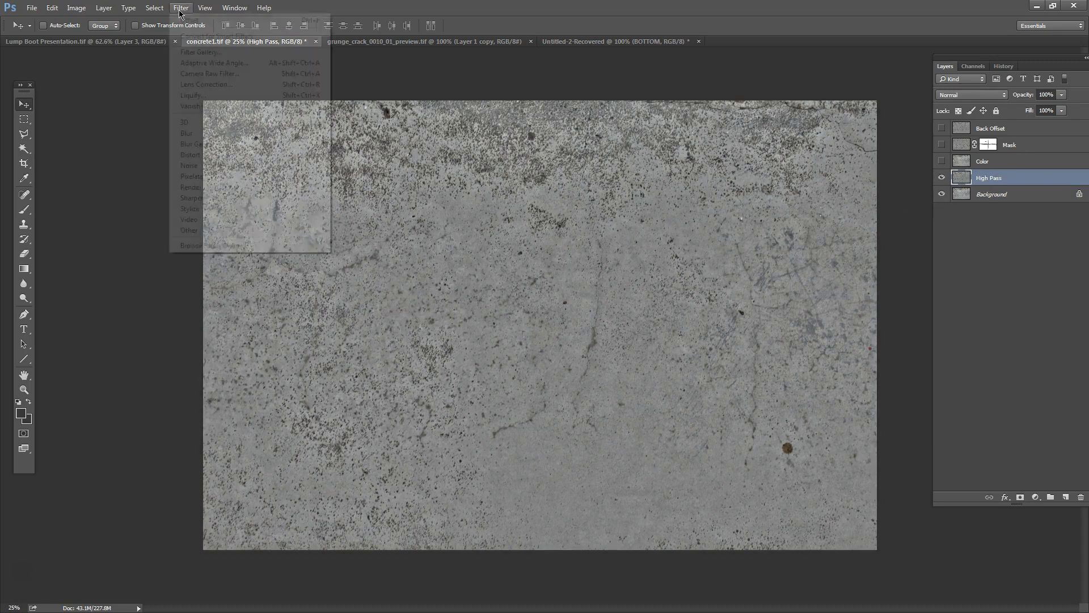
{"action": "mouse_move", "coordinate": [222, 233]}
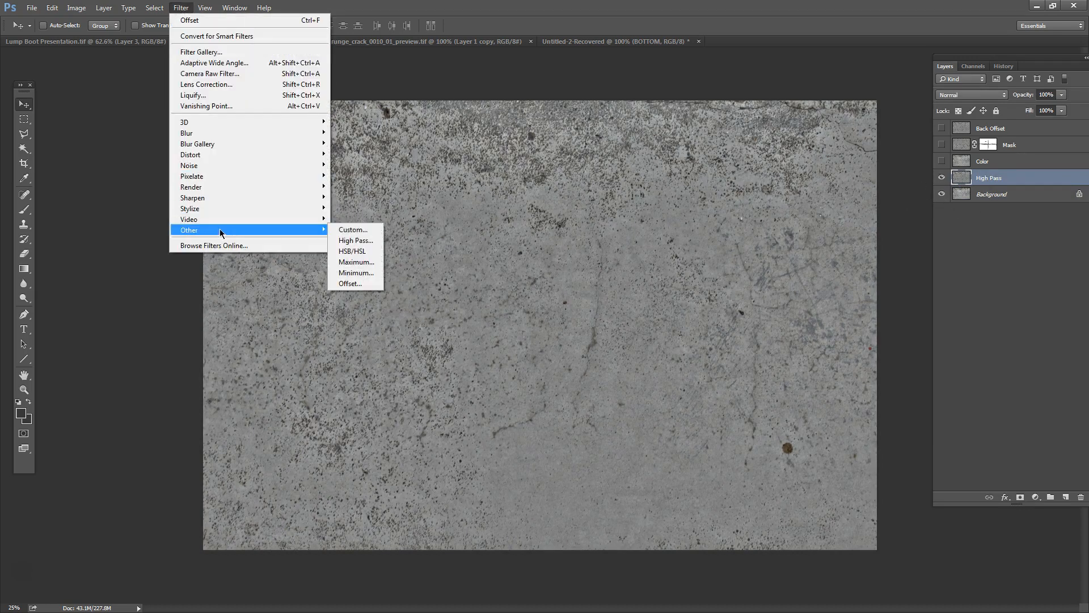
{"action": "left_click", "coordinate": [344, 240]}
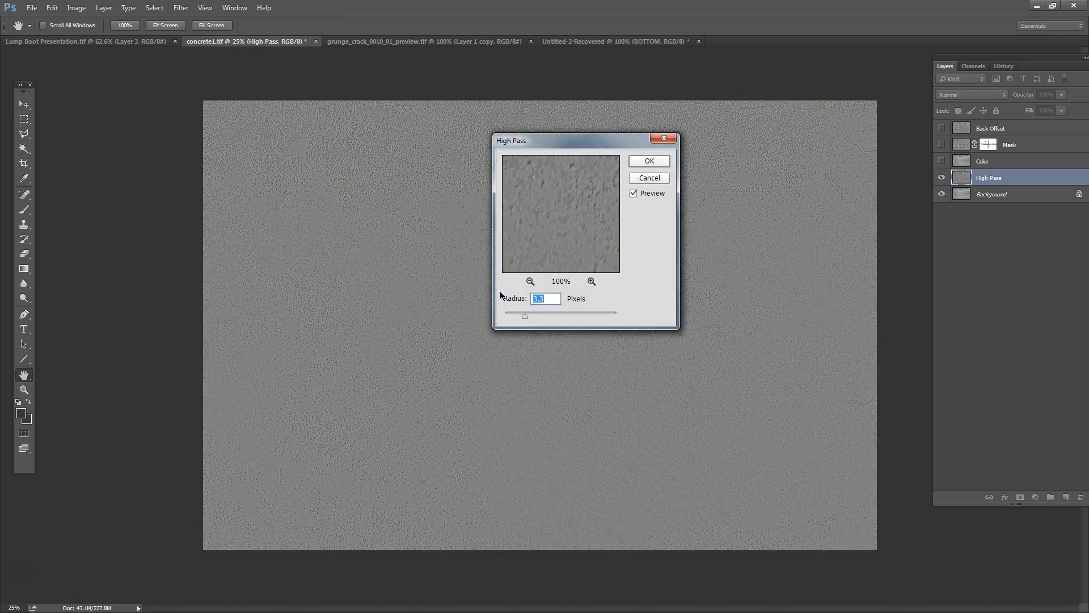
{"action": "left_click_drag", "start_coordinate": [547, 319], "coordinate": [571, 316]}
{"action": "left_click", "coordinate": [657, 179]}
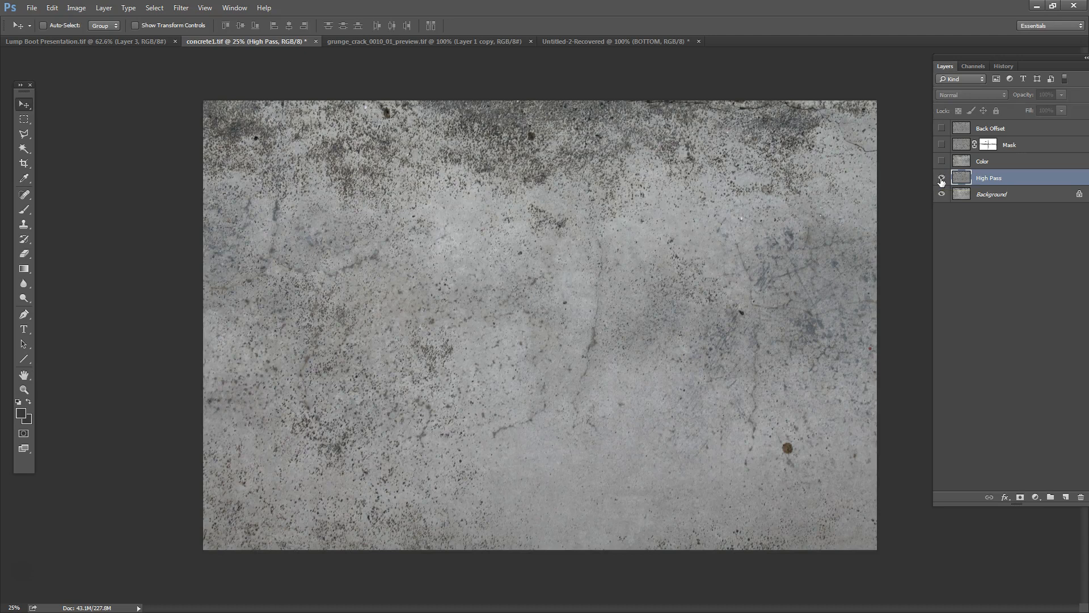
Compare the image with and without the High Pass layer, then select the Color layer and turn it on.
{"action": "left_click", "coordinate": [942, 179]}
{"action": "left_click", "coordinate": [942, 179]}
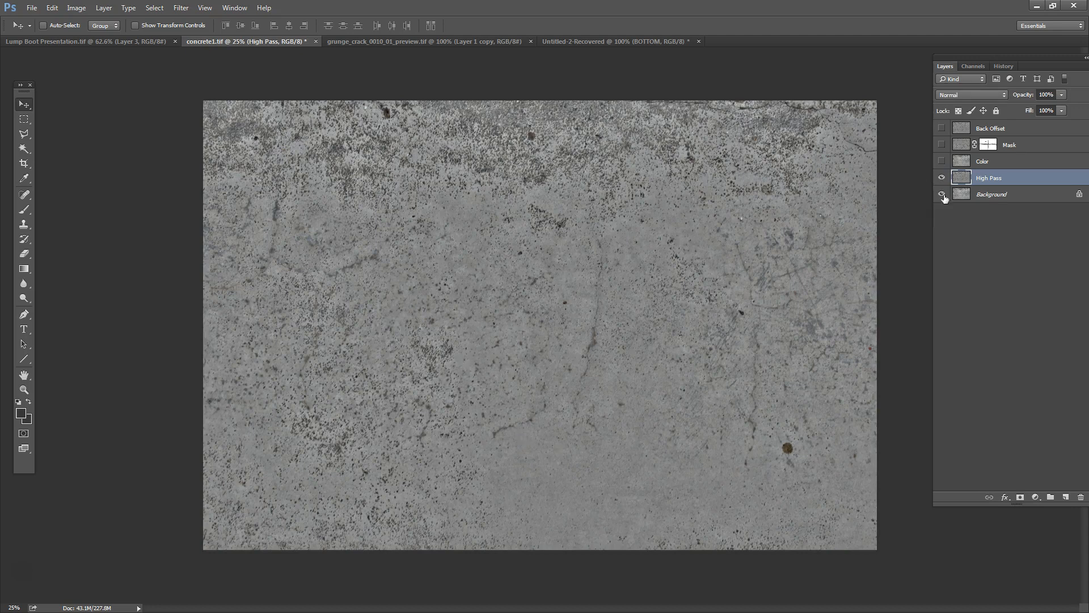
{"action": "left_click", "coordinate": [990, 195]}
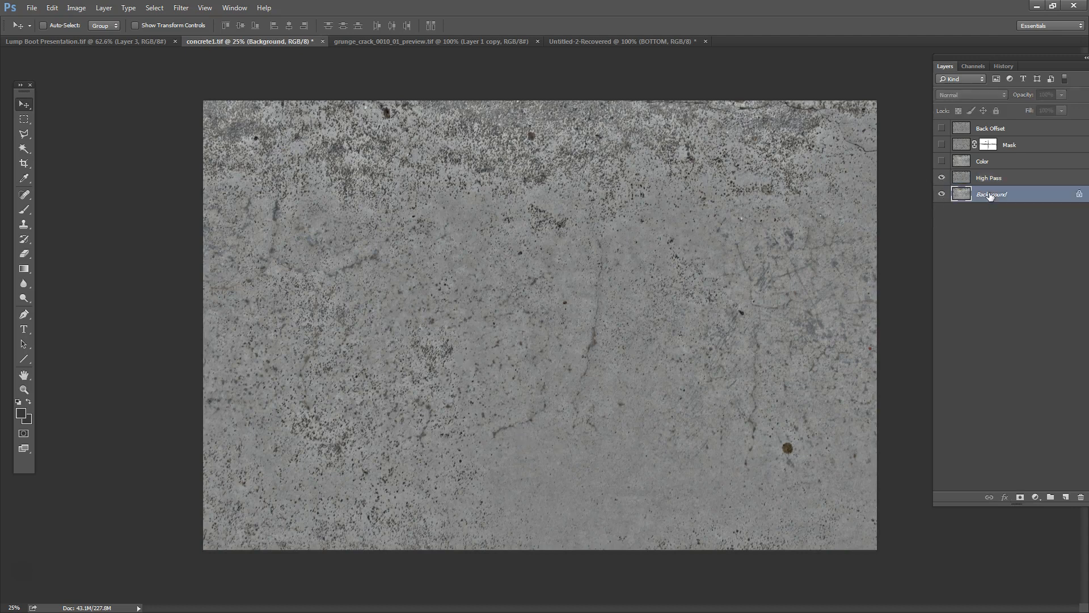
{"action": "left_click", "coordinate": [992, 163]}
{"action": "left_click", "coordinate": [942, 162]}
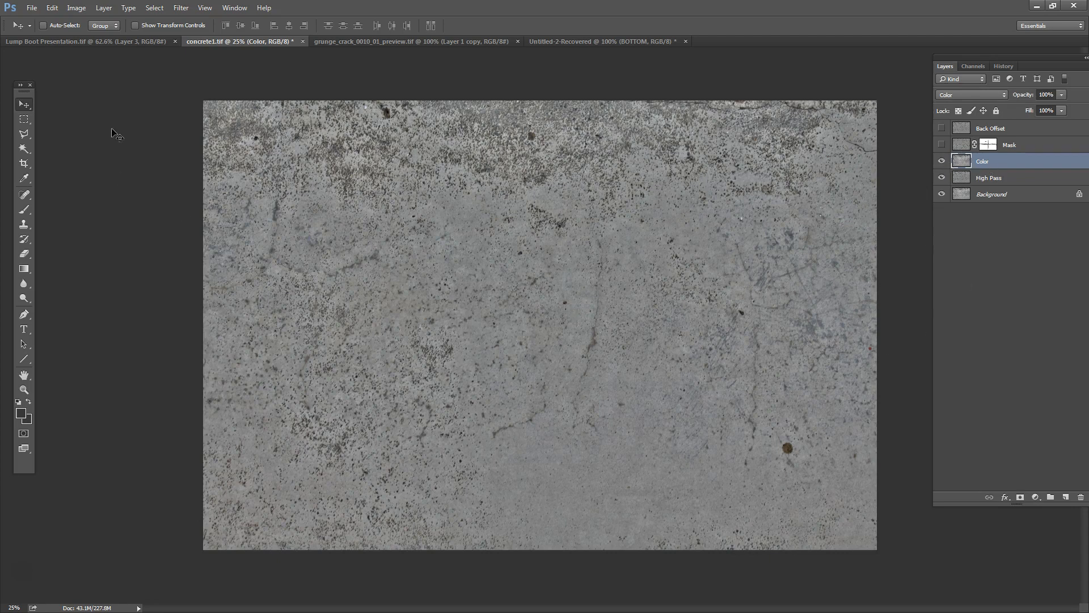
Select the whole canvas on the Color layer, look over the copy and paste commands, and deselect.
{"action": "left_click", "coordinate": [52, 8]}
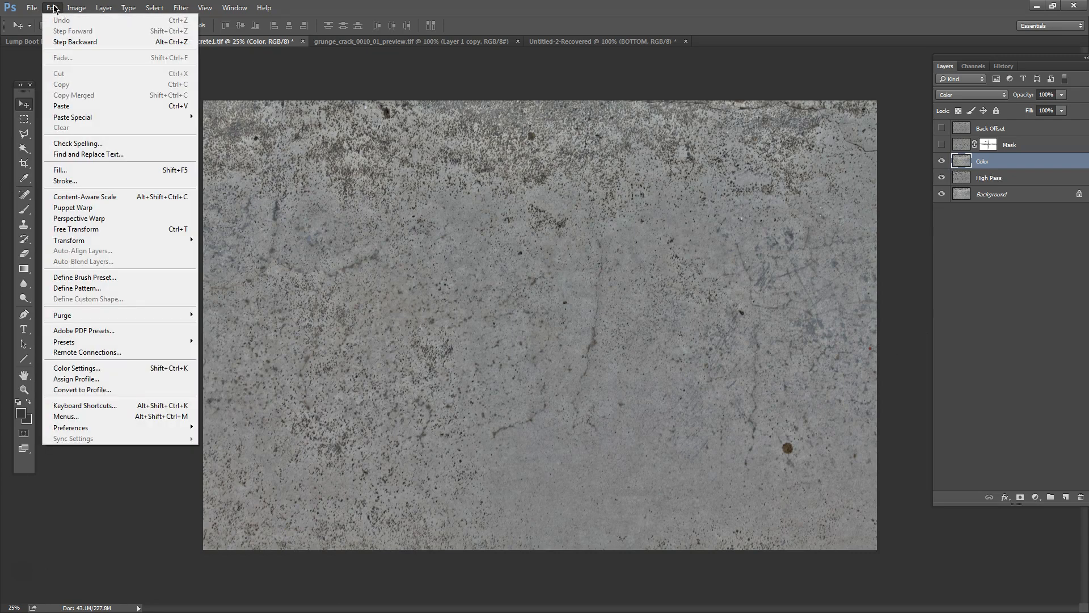
{"action": "left_click", "coordinate": [152, 20]}
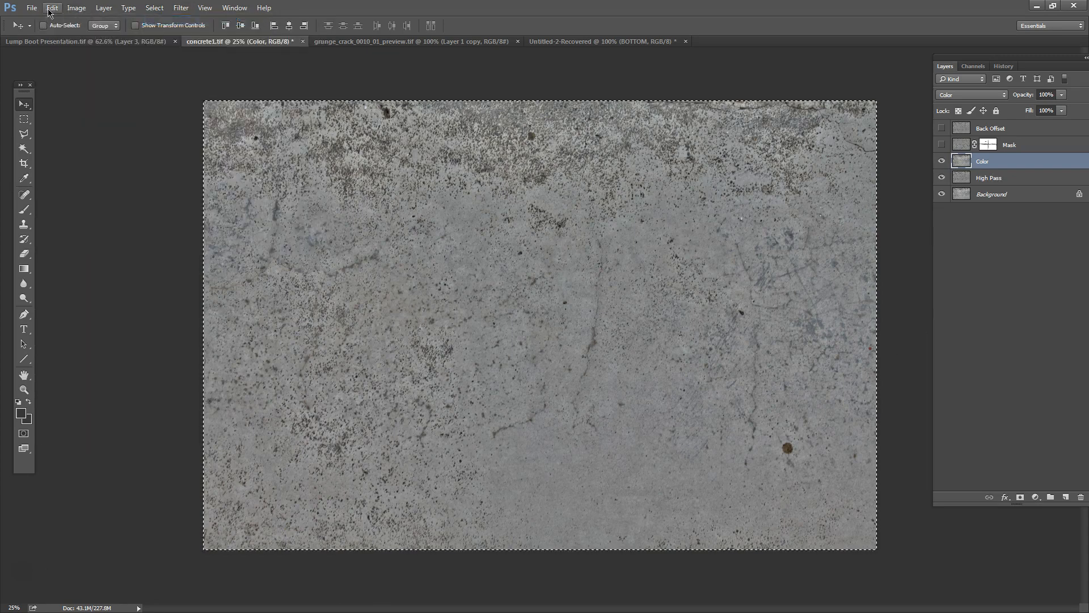
{"action": "left_click", "coordinate": [51, 9]}
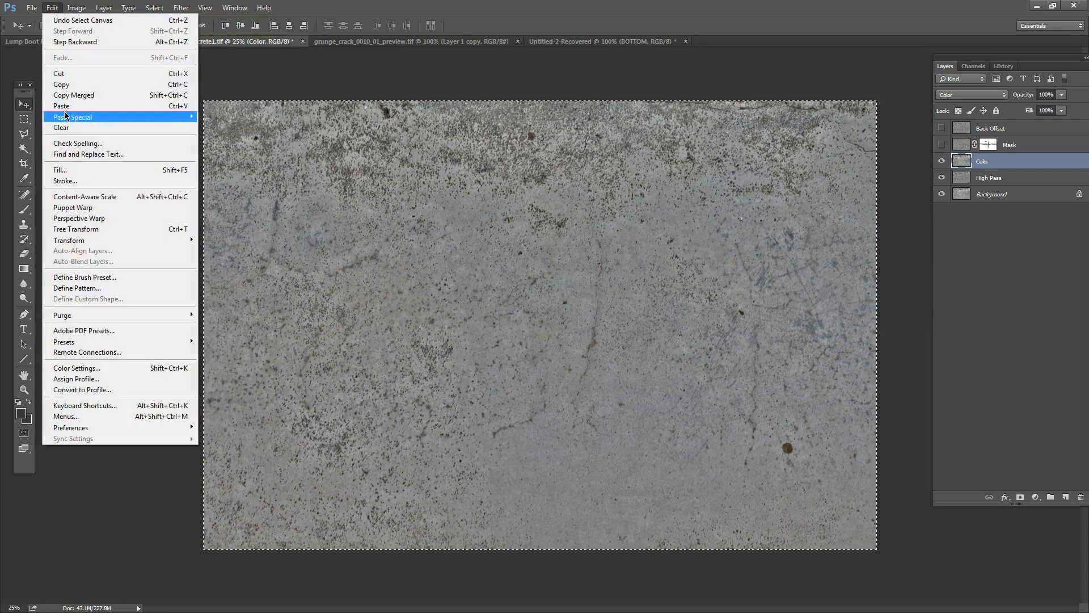
{"action": "left_click", "coordinate": [311, 73]}
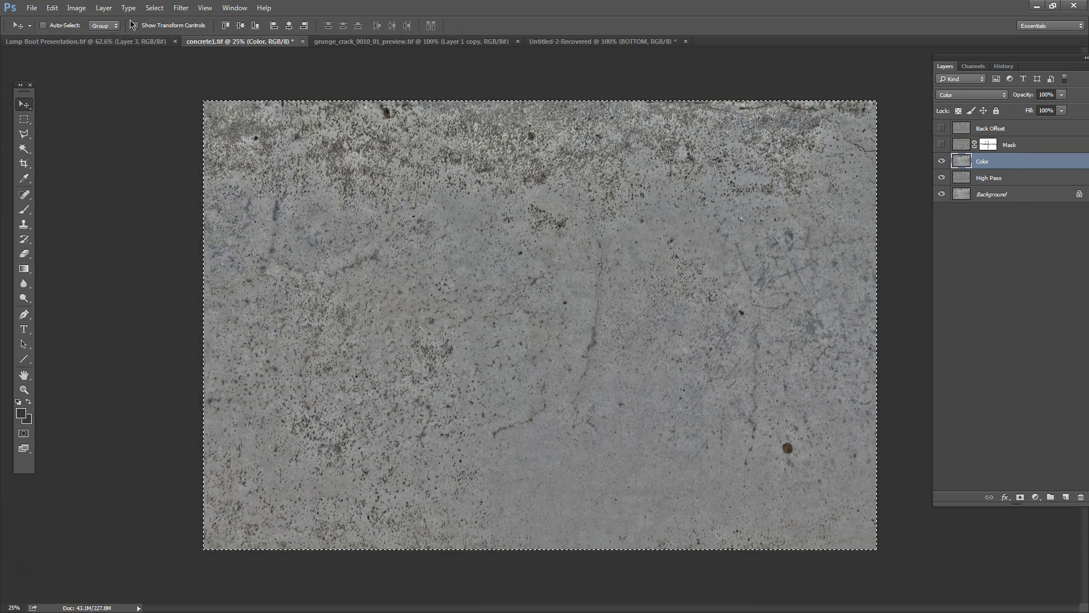
{"action": "left_click", "coordinate": [155, 8]}
{"action": "left_click", "coordinate": [164, 33]}
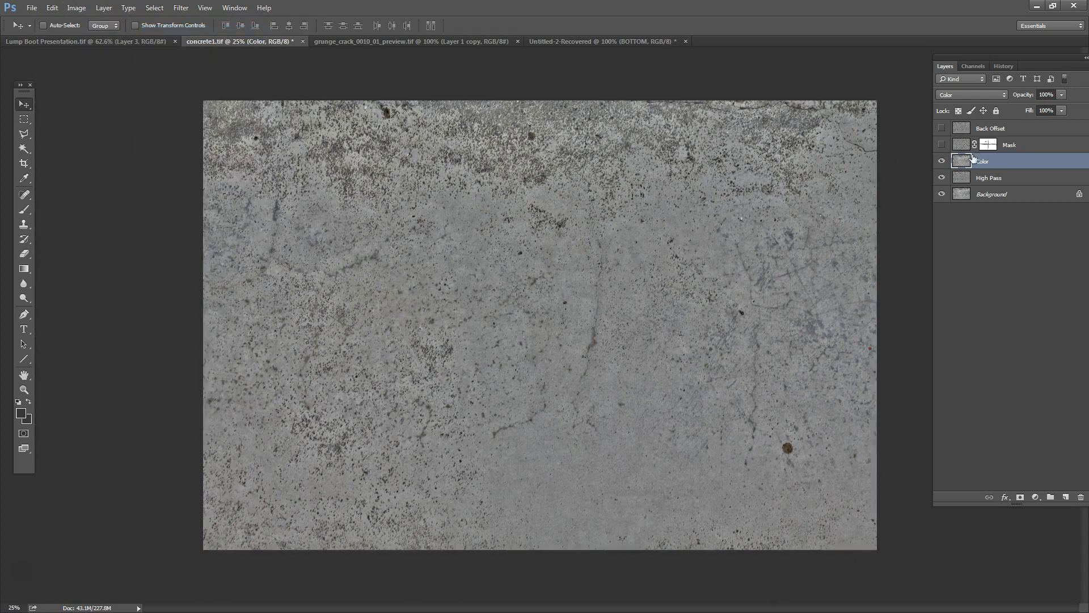
Turn on the Mask layer above the Color layer and disable its layer mask.
{"action": "left_click", "coordinate": [942, 145]}
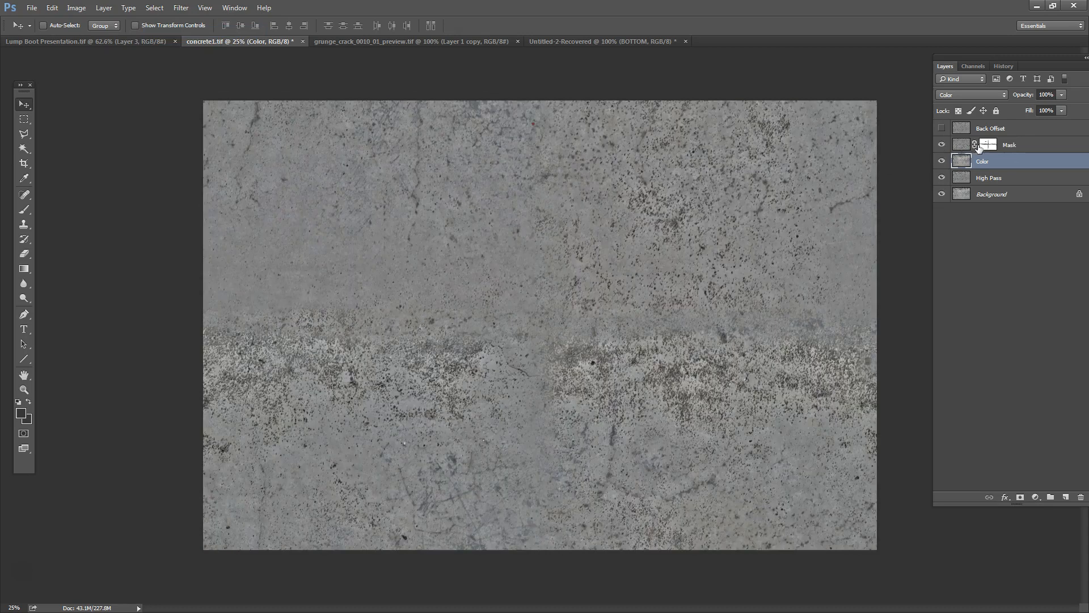
{"action": "left_click", "coordinate": [988, 145]}
{"action": "right_click", "coordinate": [988, 147]}
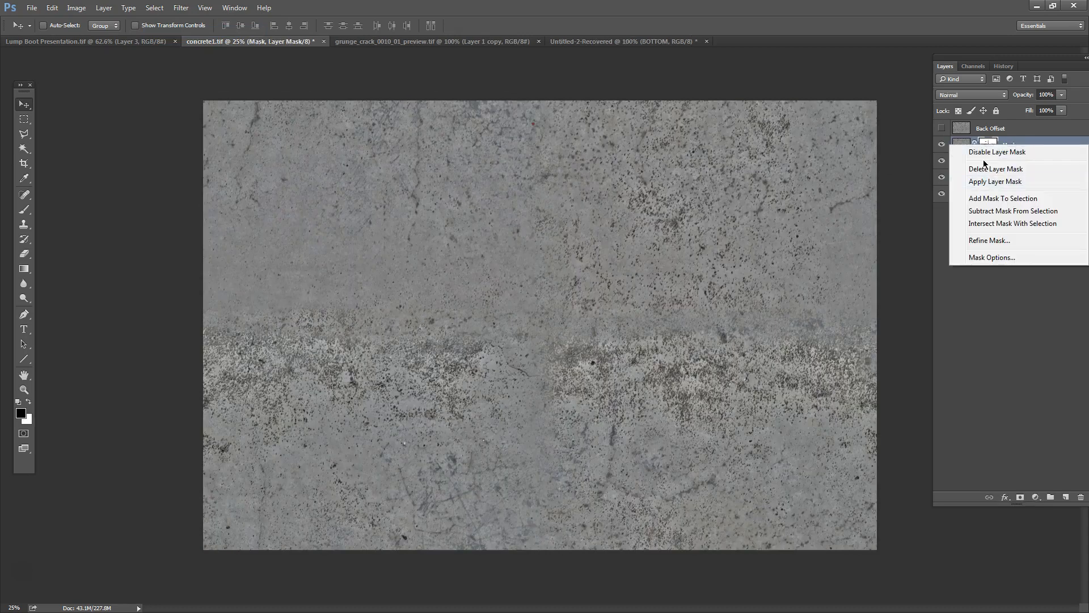
{"action": "left_click", "coordinate": [990, 152]}
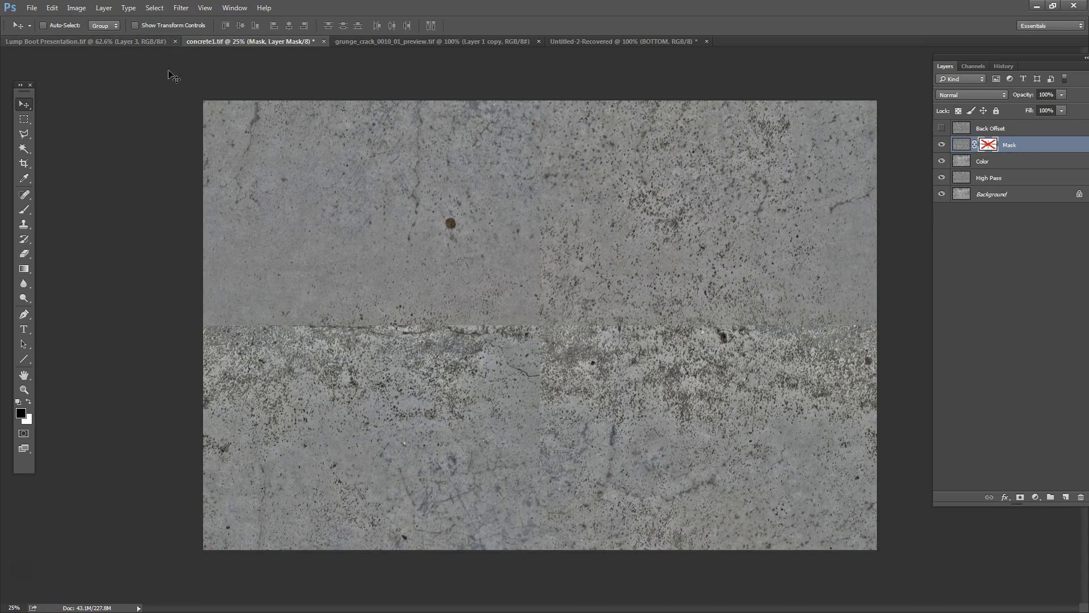
Check the image's pixel dimensions, then look over the Offset filter settings for the Mask layer, cancelling both dialogs.
{"action": "left_click", "coordinate": [76, 8]}
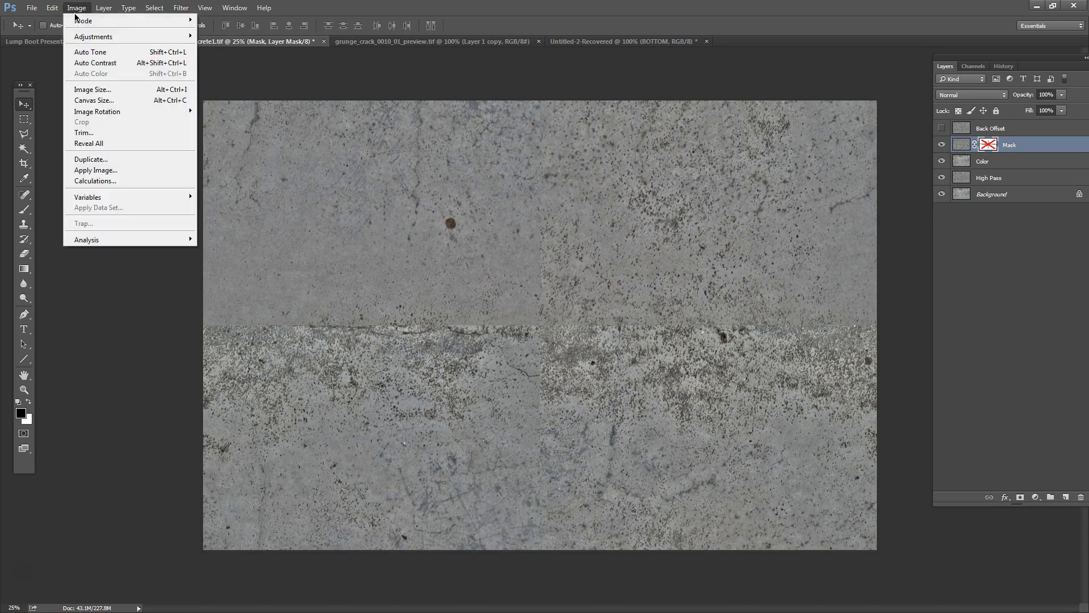
{"action": "left_click", "coordinate": [92, 88]}
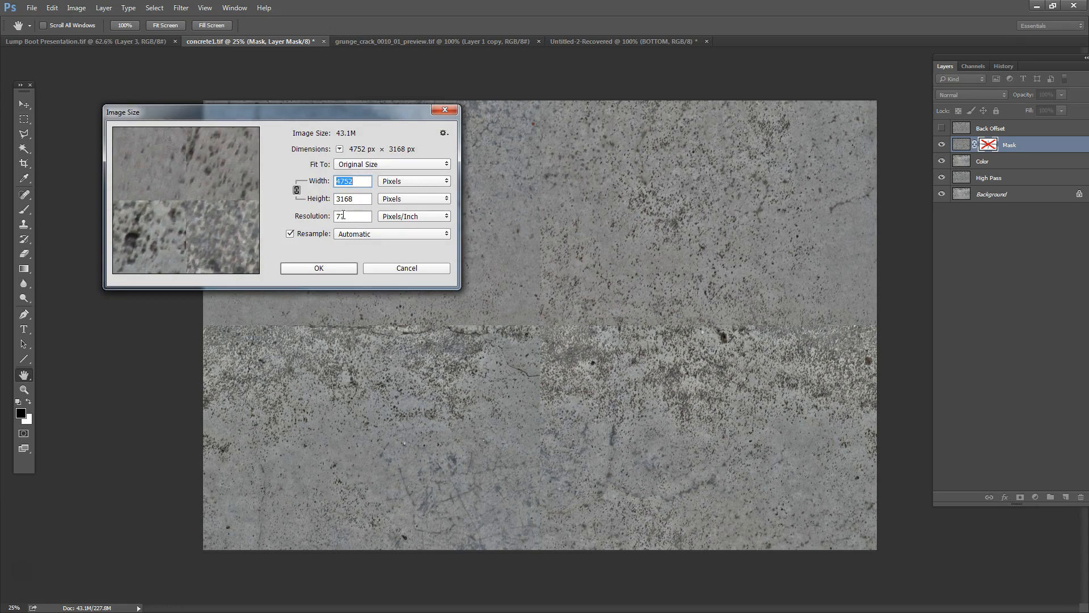
{"action": "left_click", "coordinate": [393, 268]}
{"action": "left_click", "coordinate": [181, 8]}
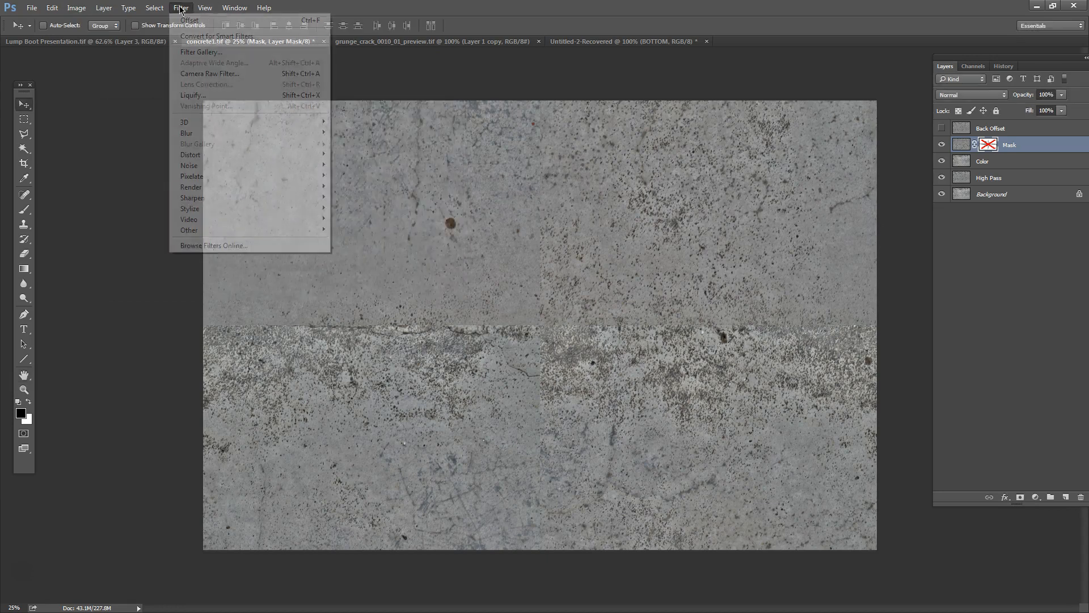
{"action": "mouse_move", "coordinate": [227, 231]}
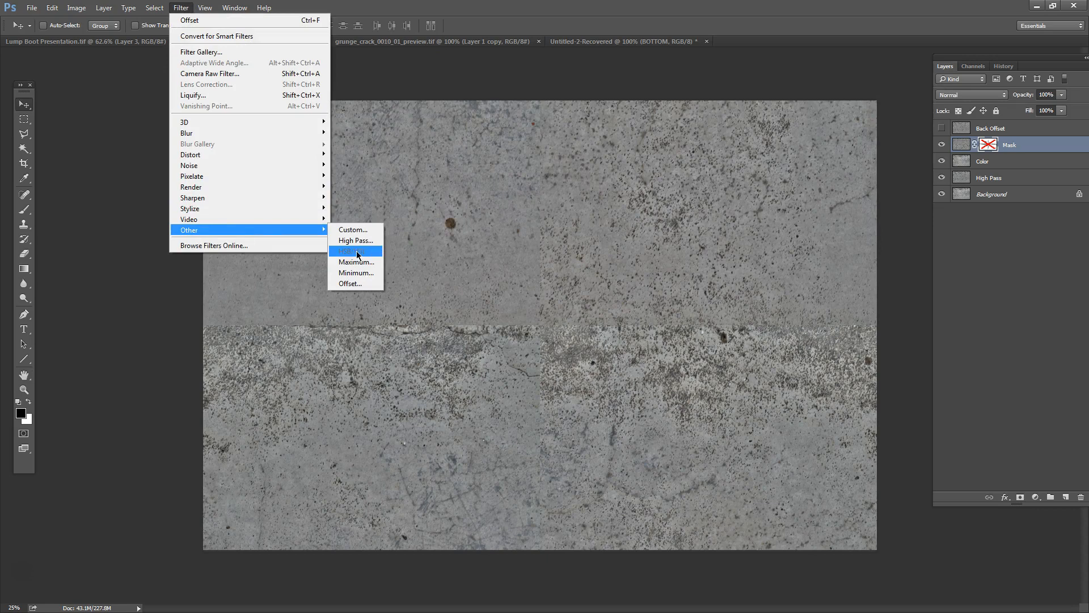
{"action": "left_click", "coordinate": [359, 284]}
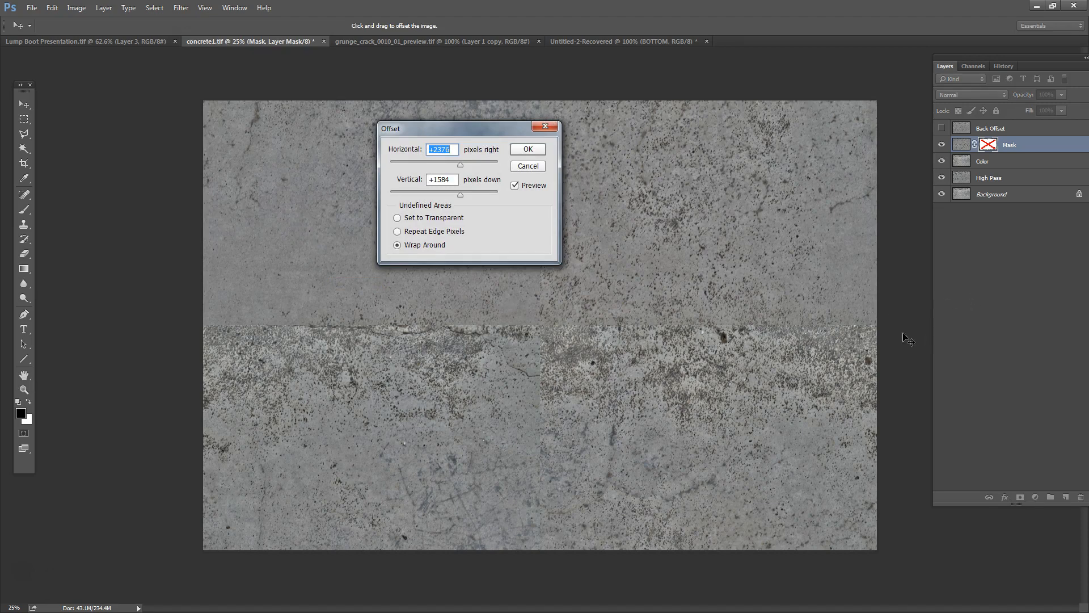
{"action": "left_click", "coordinate": [544, 127]}
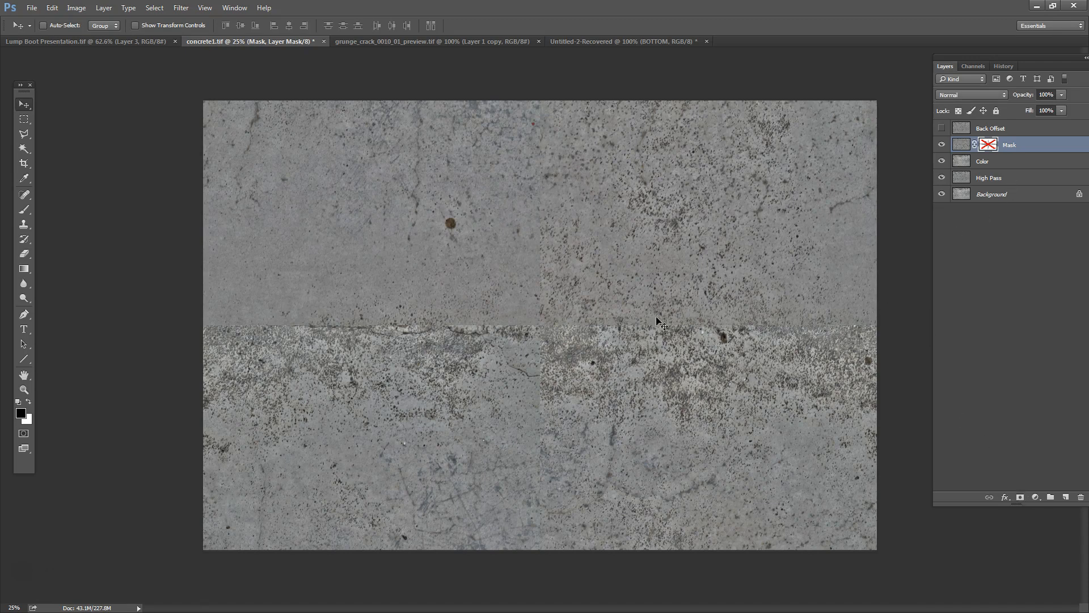
Enable the Mask layer's mask again and compare the image with and without that layer.
{"action": "right_click", "coordinate": [986, 147]}
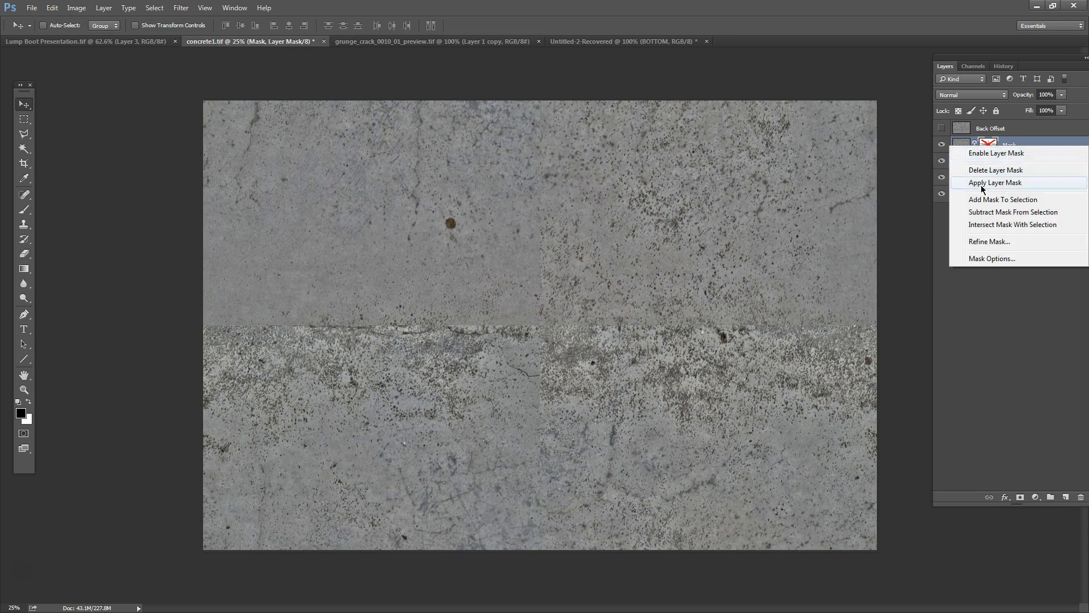
{"action": "left_click", "coordinate": [996, 154]}
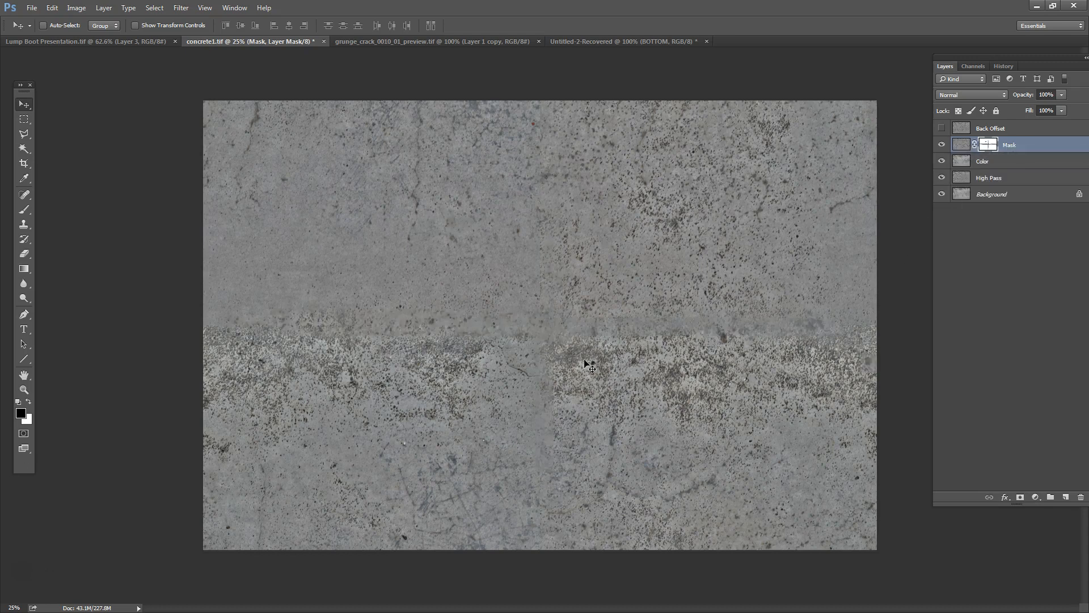
{"action": "left_click", "coordinate": [941, 146]}
{"action": "left_click", "coordinate": [941, 148]}
Turn on the Back Offset layer, hide the Mask, Color and High Pass layers, and compare it with the Background.
{"action": "left_click", "coordinate": [996, 128]}
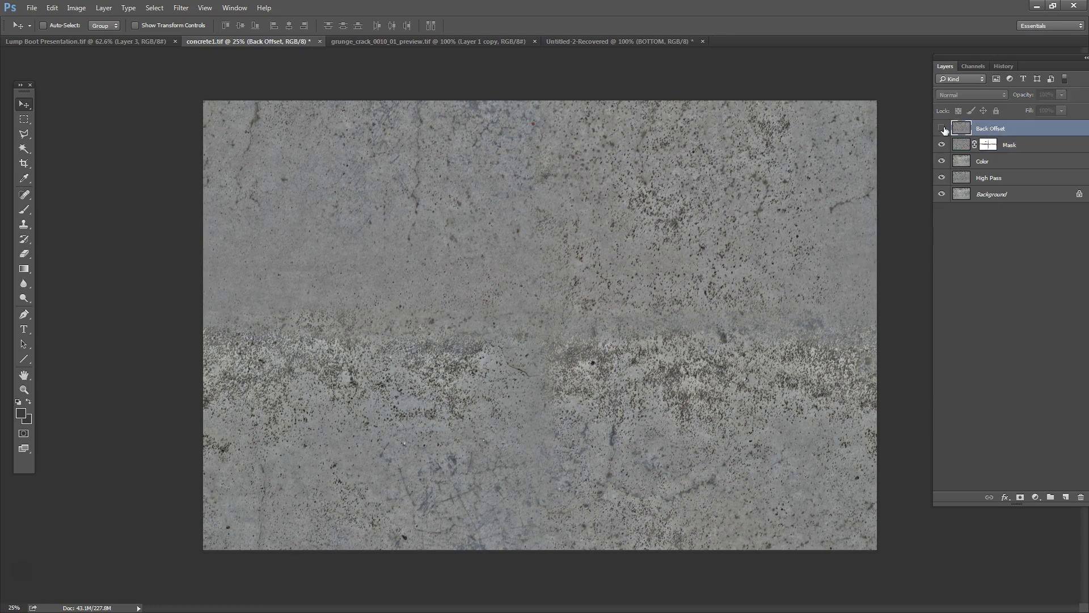
{"action": "left_click", "coordinate": [942, 128]}
{"action": "left_click_drag", "start_coordinate": [941, 178], "coordinate": [939, 150]}
{"action": "left_click", "coordinate": [943, 127]}
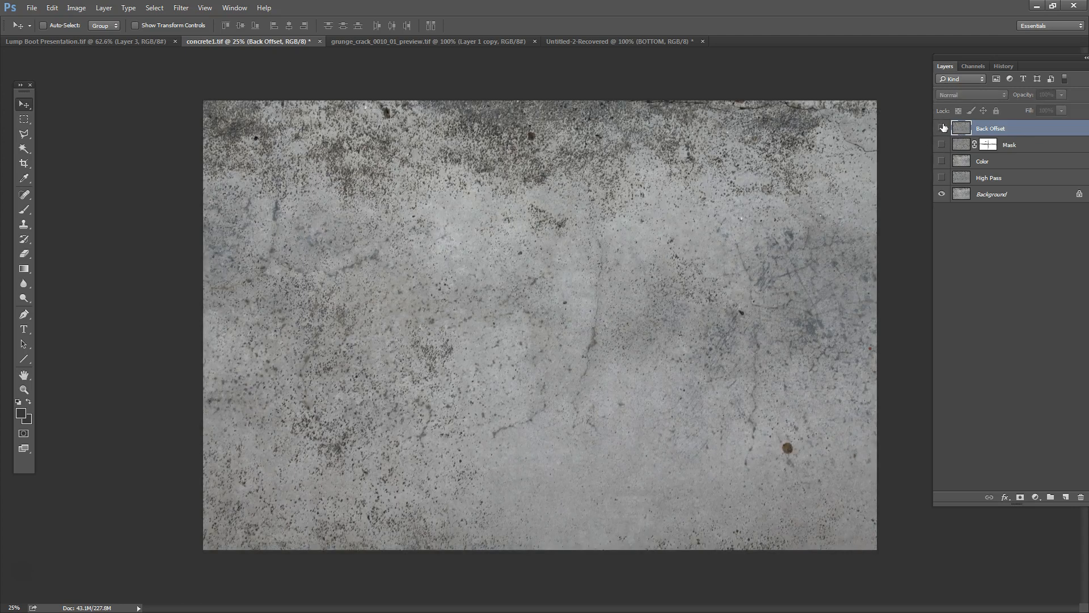
{"action": "left_click", "coordinate": [943, 127]}
{"action": "left_click", "coordinate": [943, 127]}
{"action": "left_click", "coordinate": [943, 128]}
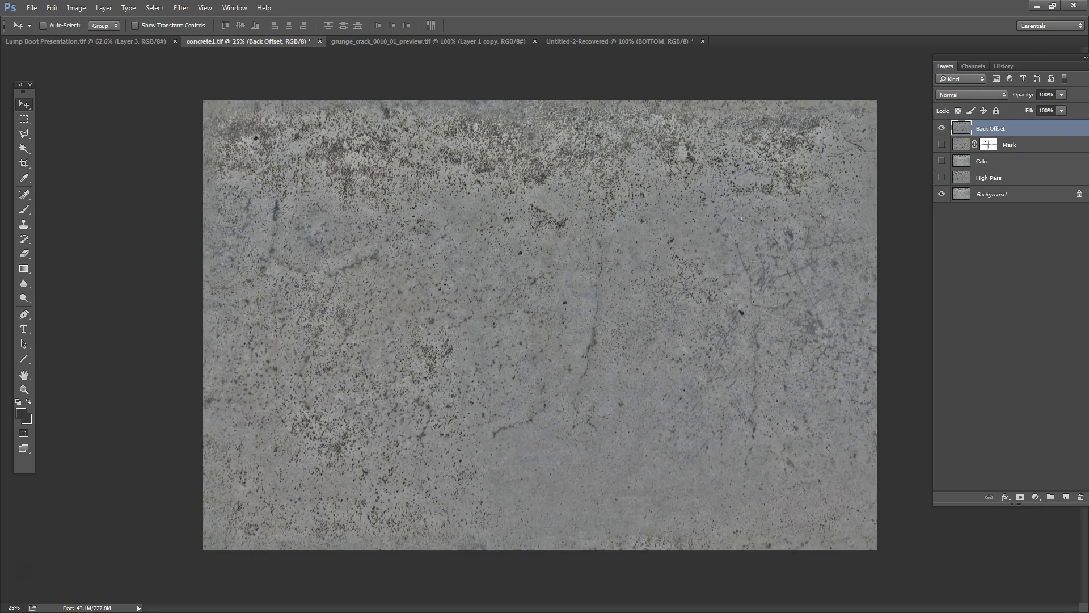
Switch to 3ds Max, view the concrete1.tga image of the Stain 2 bitmap, and close the image view.
{"action": "key", "text": "alt+Tab"}
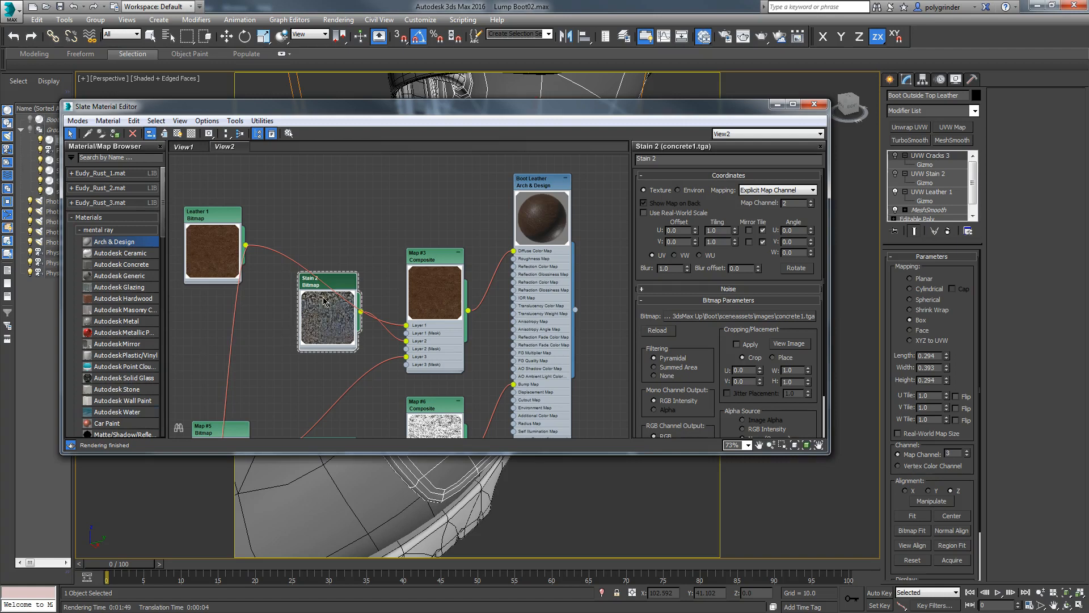
{"action": "left_click", "coordinate": [789, 344]}
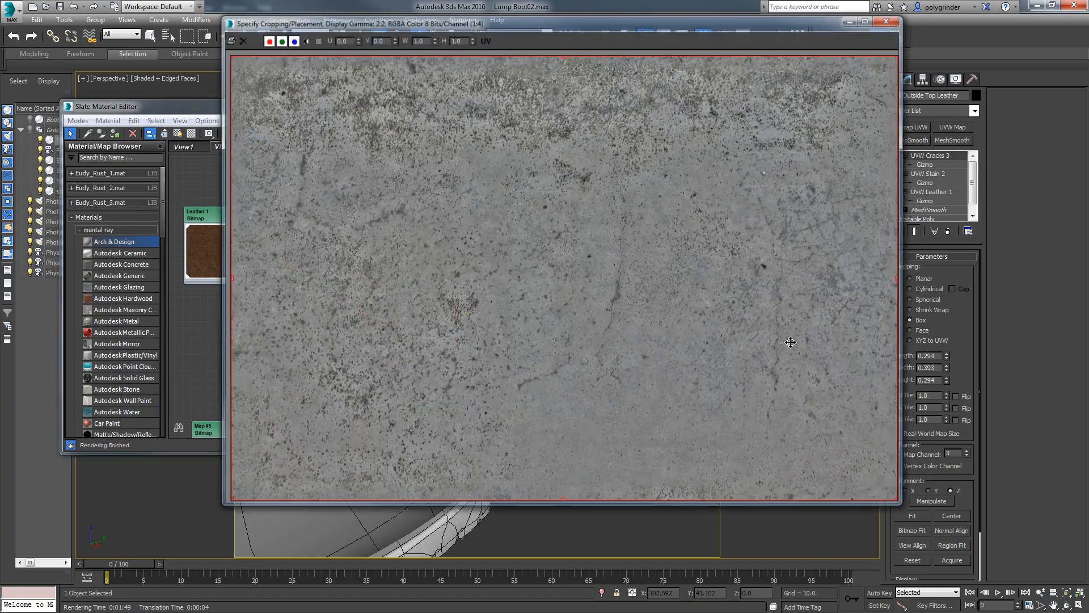
{"action": "left_click", "coordinate": [898, 15]}
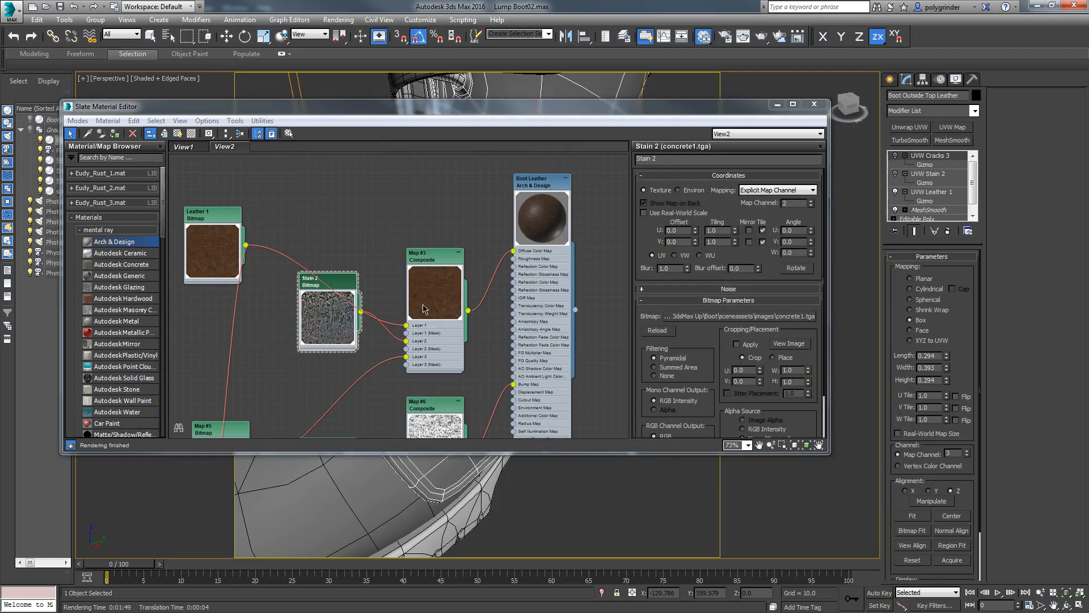
Open the Map #3 Composite parameters and set Layer 2's opacity to 100.
{"action": "double_click", "coordinate": [531, 189]}
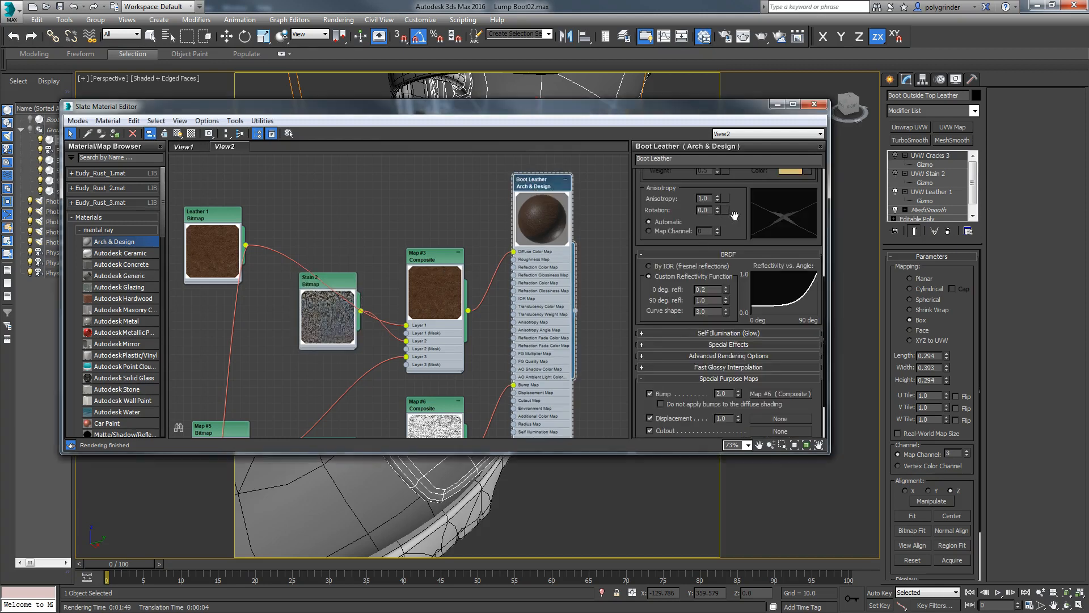
{"action": "scroll", "coordinate": [735, 216], "scroll_direction": "up", "scroll_amount": 5}
{"action": "double_click", "coordinate": [437, 260]}
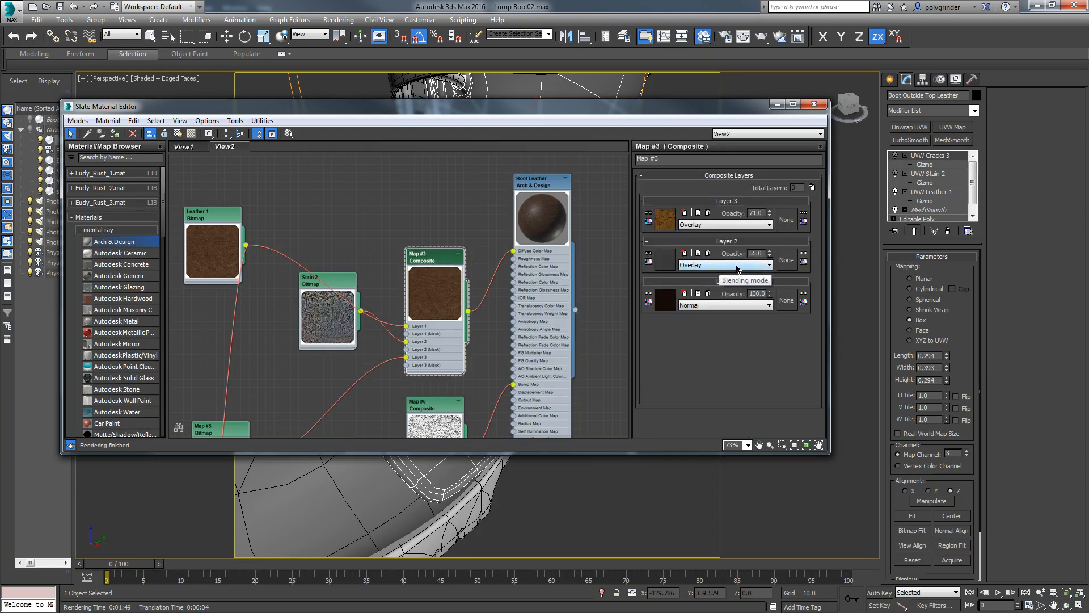
{"action": "left_click", "coordinate": [648, 254]}
{"action": "double_click", "coordinate": [750, 252]}
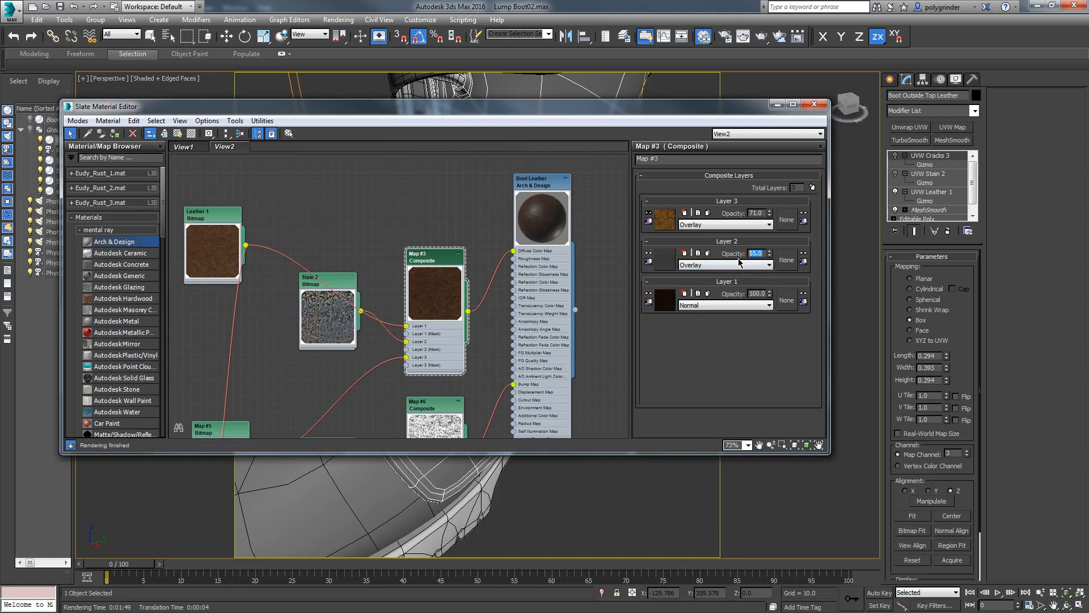
{"action": "type", "text": "100"}
{"action": "key", "text": "Return"}
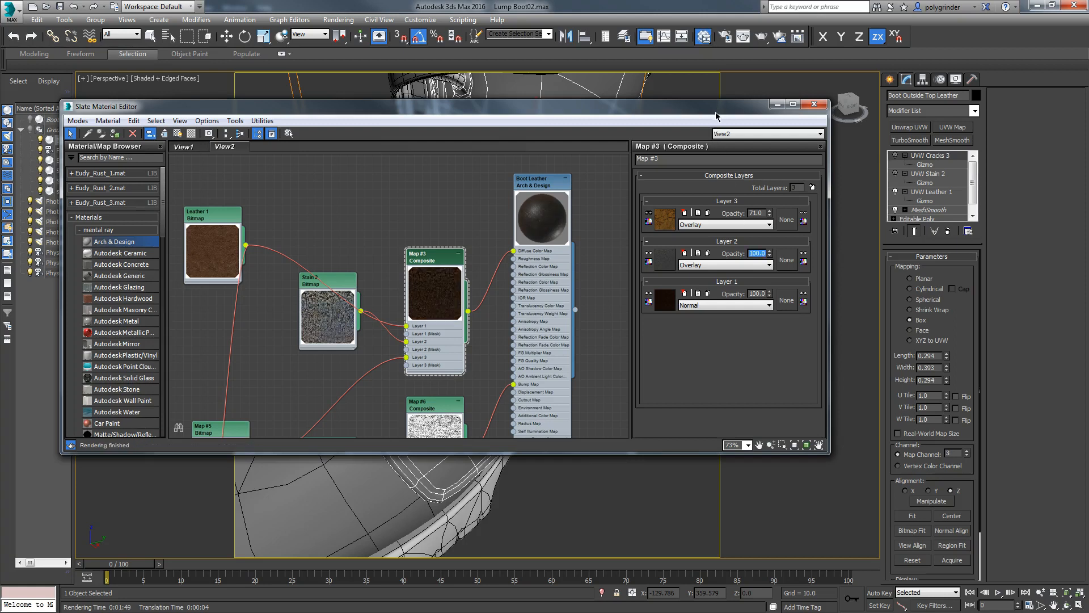
Change the blending mode of Layer 2 in the Map #3 Composite to Normal.
{"action": "left_click_drag", "start_coordinate": [716, 112], "coordinate": [725, 84]}
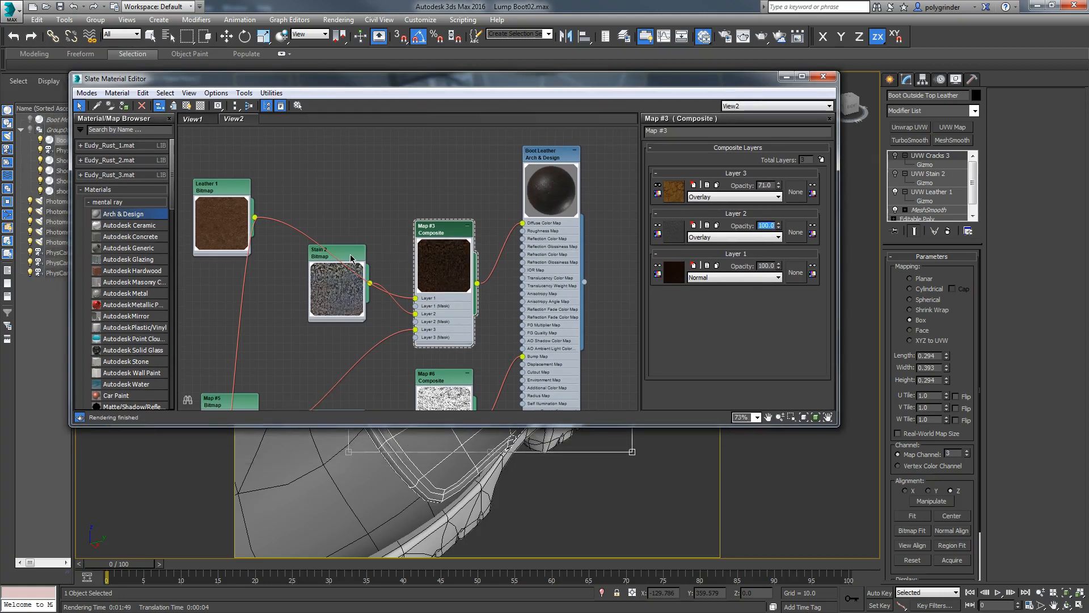
{"action": "left_click", "coordinate": [714, 238]}
{"action": "left_click", "coordinate": [703, 245]}
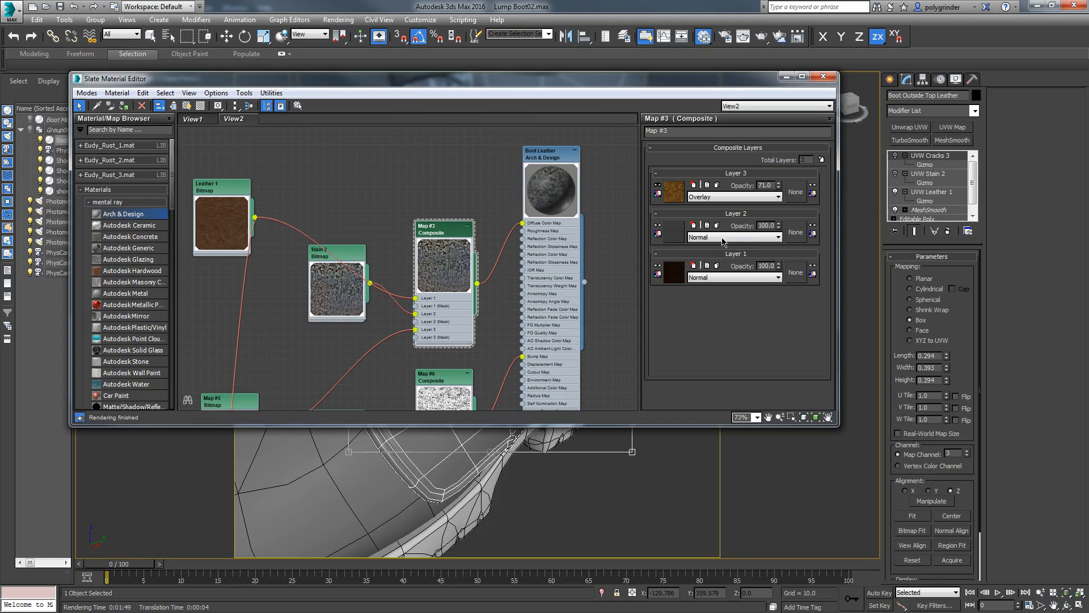
Open the Stain 2 bitmap's parameters and rearrange the Leather 1 and Stain 2 nodes so they sit clear of each other.
{"action": "left_click", "coordinate": [346, 258]}
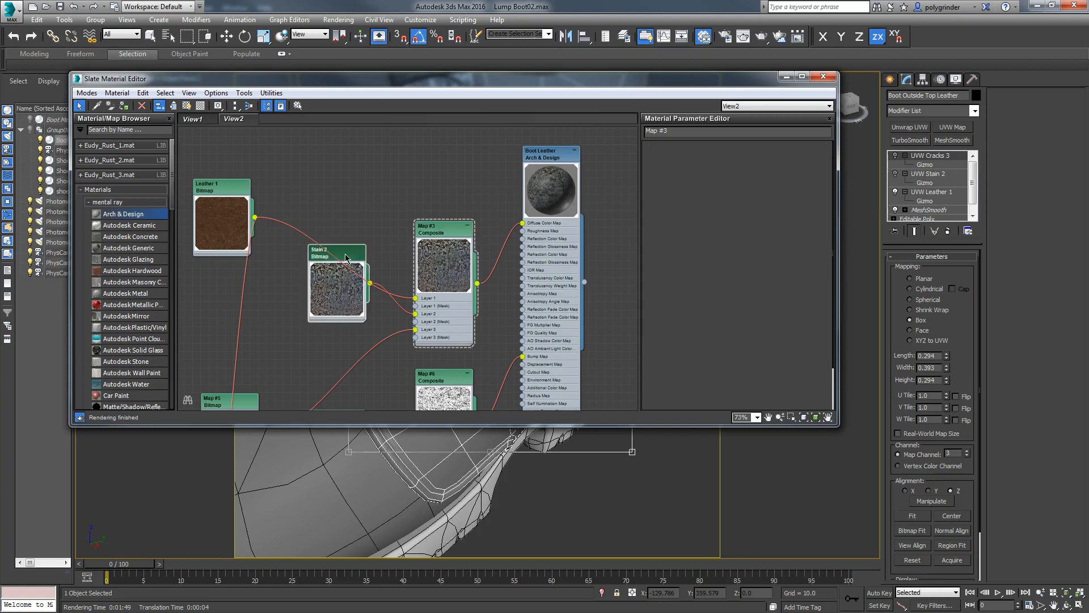
{"action": "double_click", "coordinate": [346, 258]}
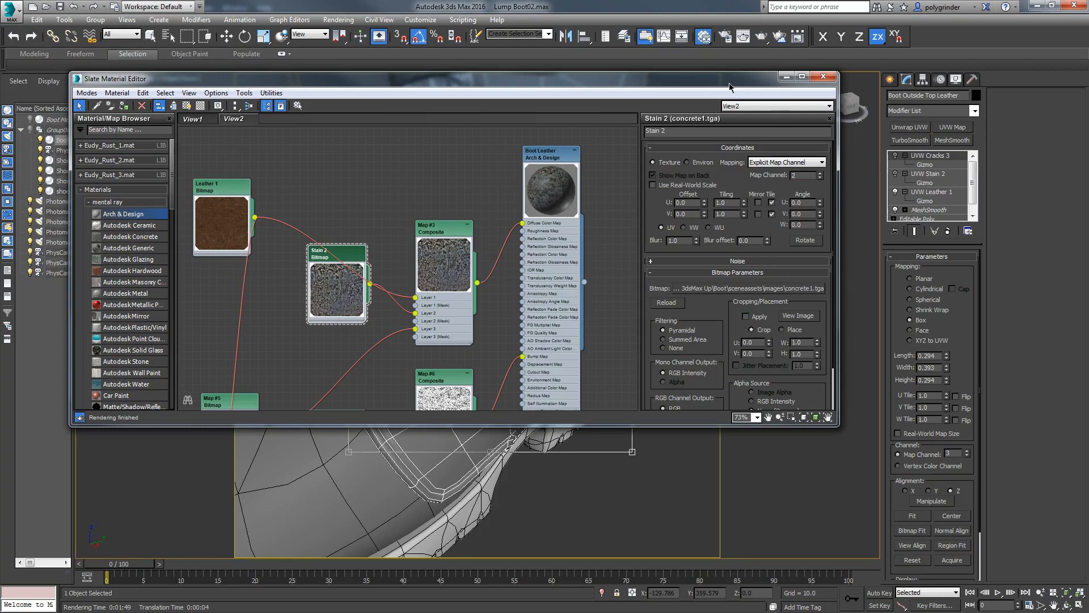
{"action": "left_click_drag", "start_coordinate": [230, 195], "coordinate": [247, 179]}
{"action": "mouse_move", "coordinate": [335, 268]}
{"action": "left_mouse_down"}
{"action": "mouse_move", "coordinate": [312, 294]}
{"action": "mouse_move", "coordinate": [324, 255]}
{"action": "left_mouse_up"}
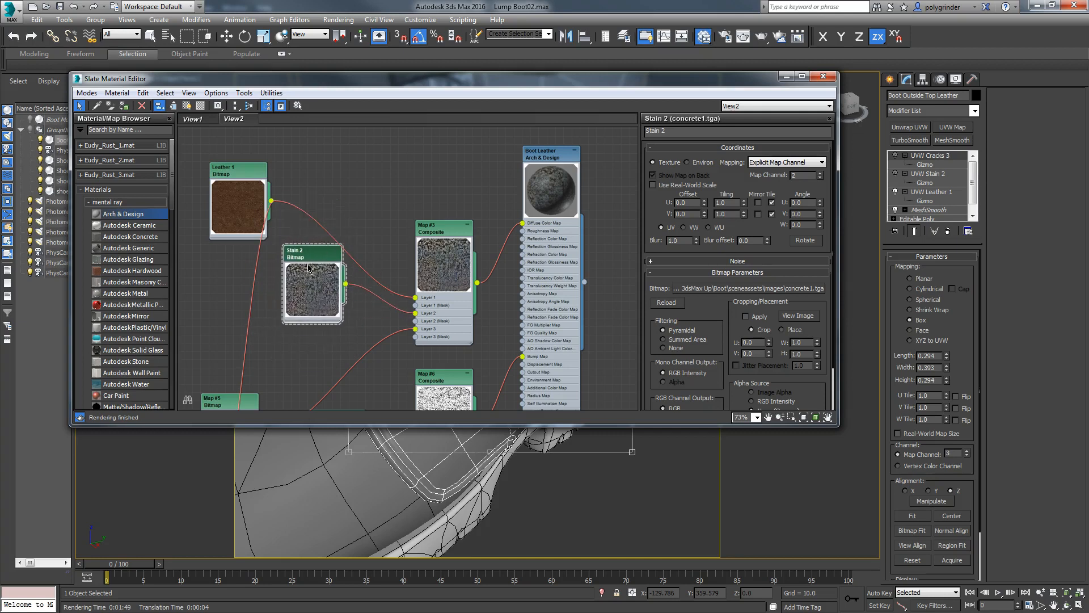
Move the Slate Material Editor off the boot, check the UVW Stain 2 and UVW Leather 1 modifiers, and leave UVW Stain 2 selected.
{"action": "left_click_drag", "start_coordinate": [608, 84], "coordinate": [0, 112]}
{"action": "key", "text": "q"}
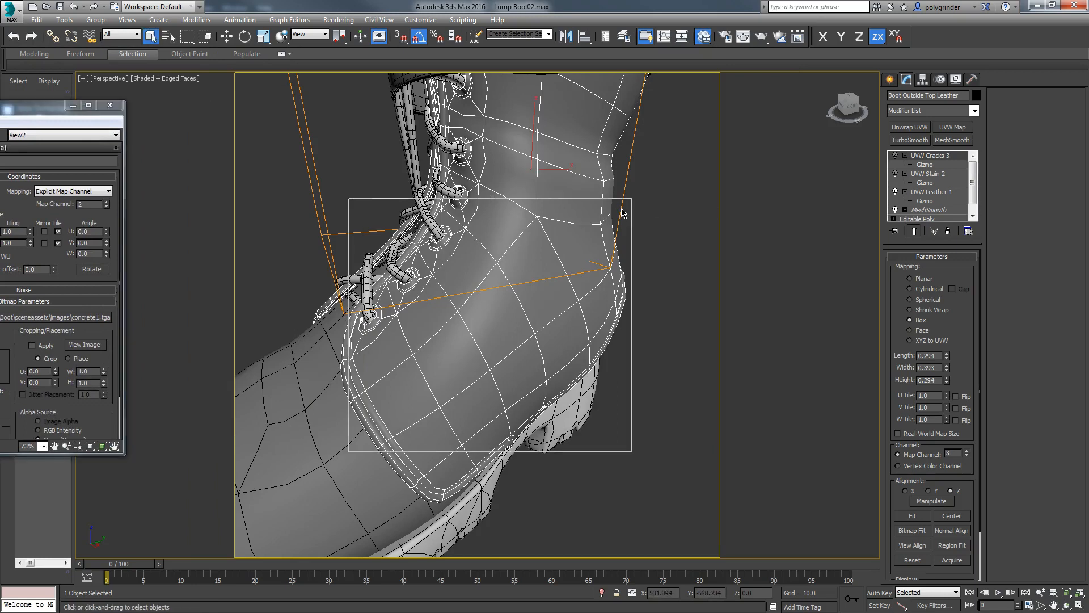
{"action": "left_click", "coordinate": [926, 176]}
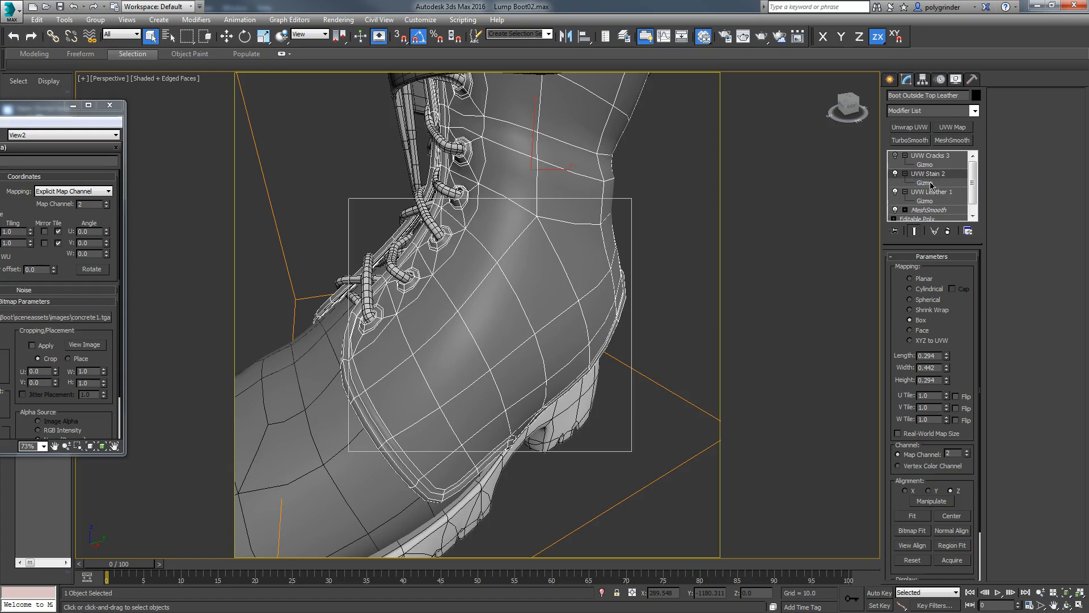
{"action": "right_click", "coordinate": [936, 174]}
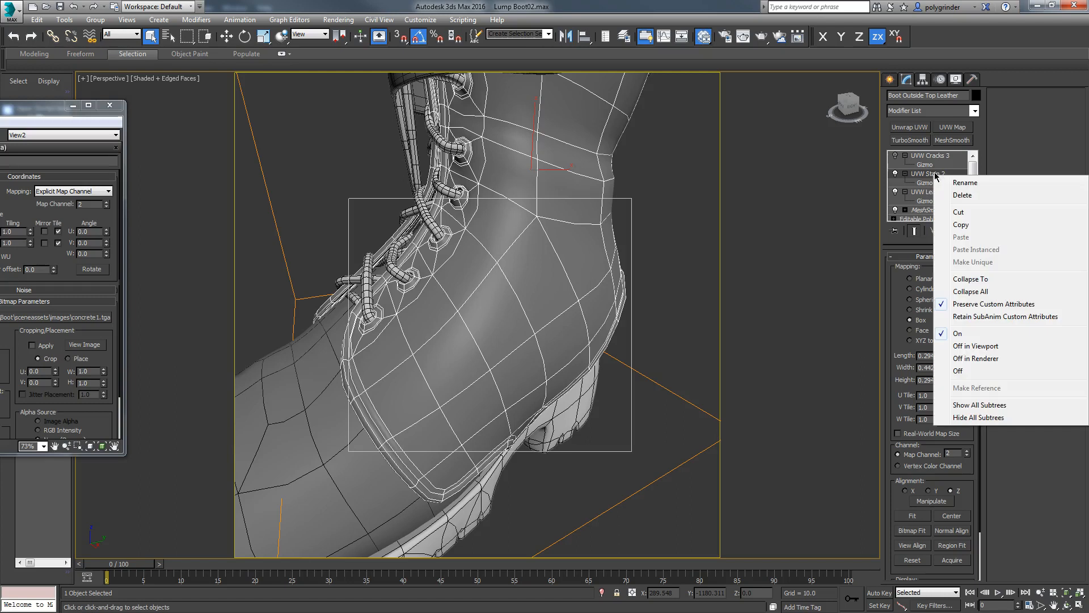
{"action": "left_click", "coordinate": [961, 182]}
{"action": "left_click", "coordinate": [924, 182]}
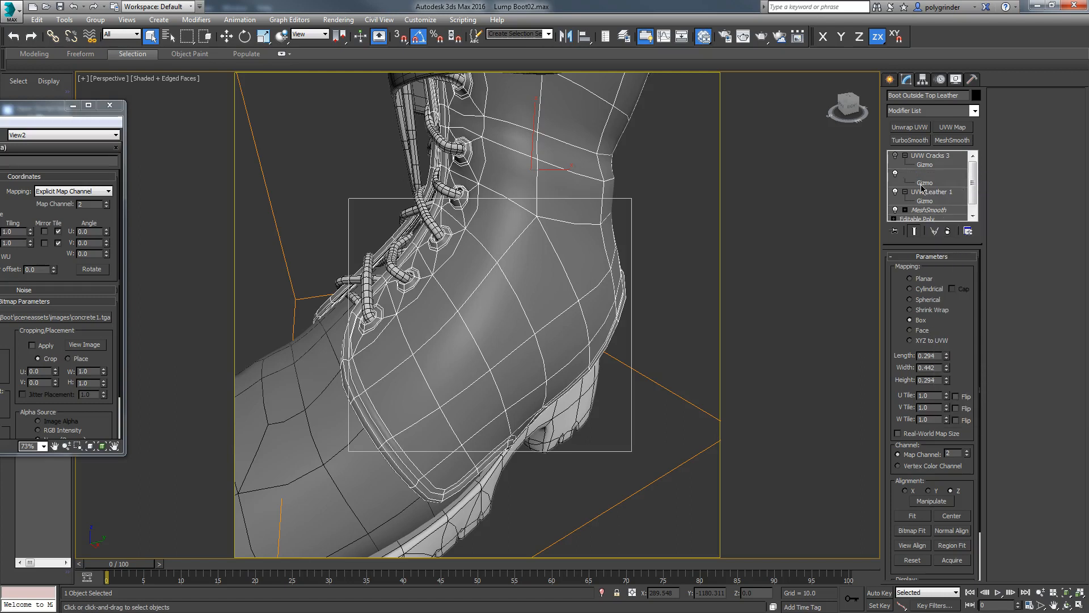
{"action": "left_click", "coordinate": [942, 174]}
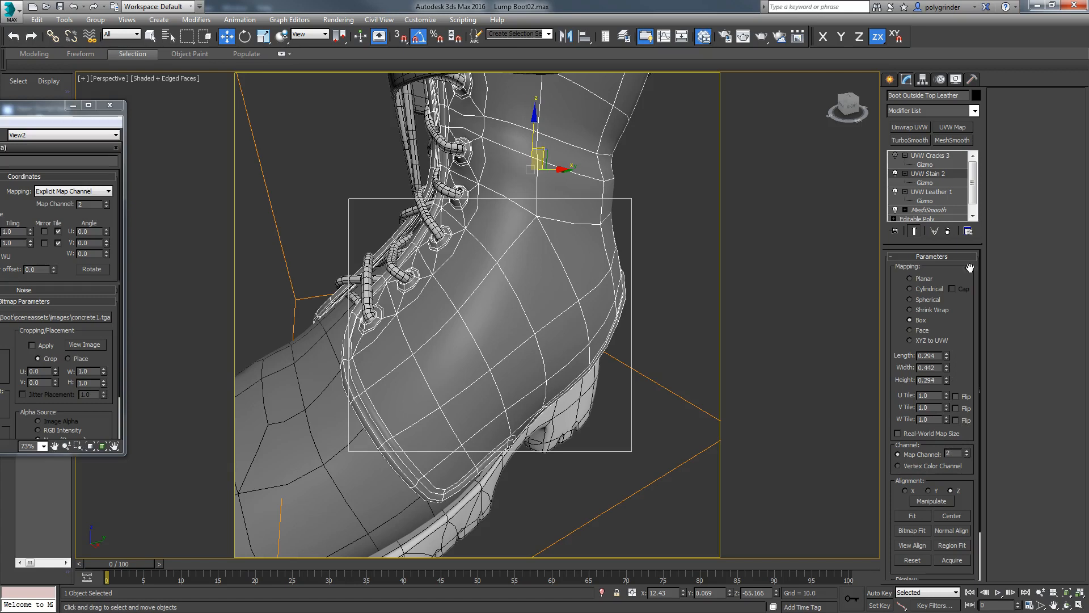
{"action": "left_click", "coordinate": [931, 174]}
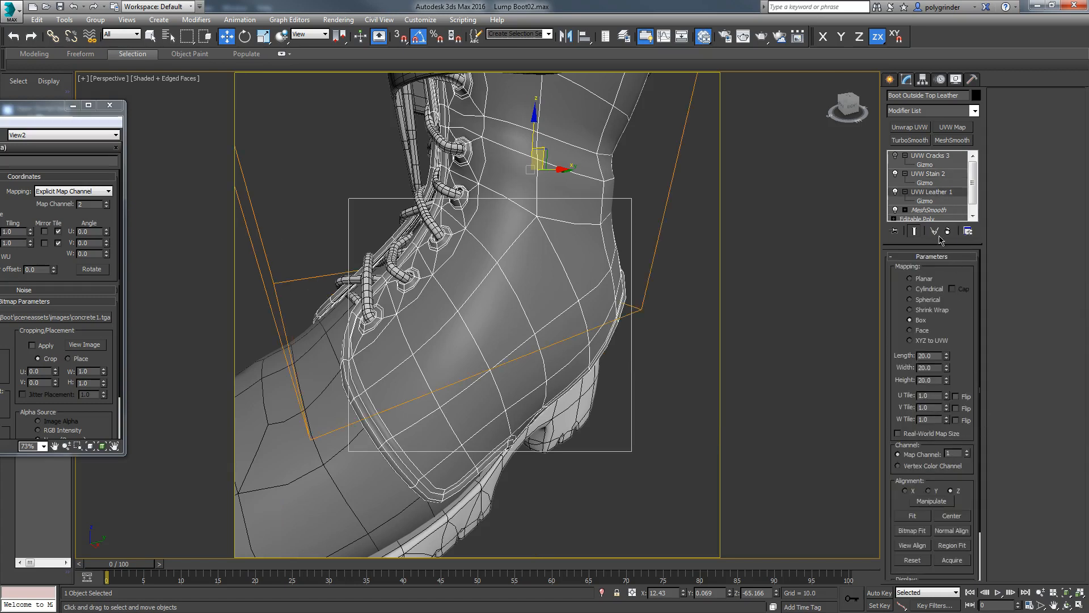
{"action": "left_click", "coordinate": [930, 191]}
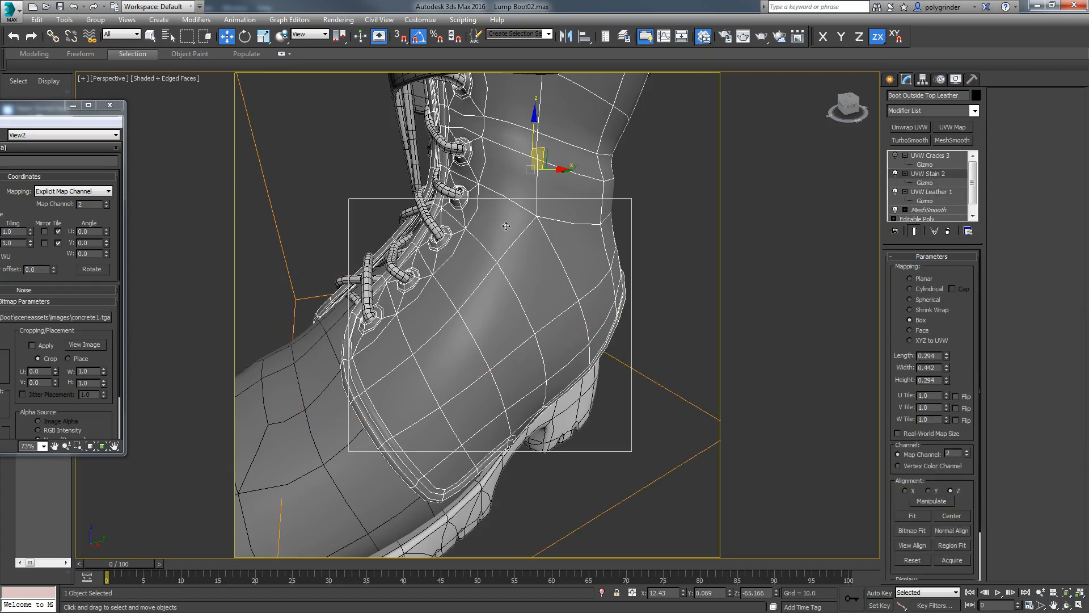
Show the Stain 2 map shaded on the boot in the viewport, with the Slate Material Editor moved aside.
{"action": "left_click_drag", "start_coordinate": [0, 112], "coordinate": [675, 116]}
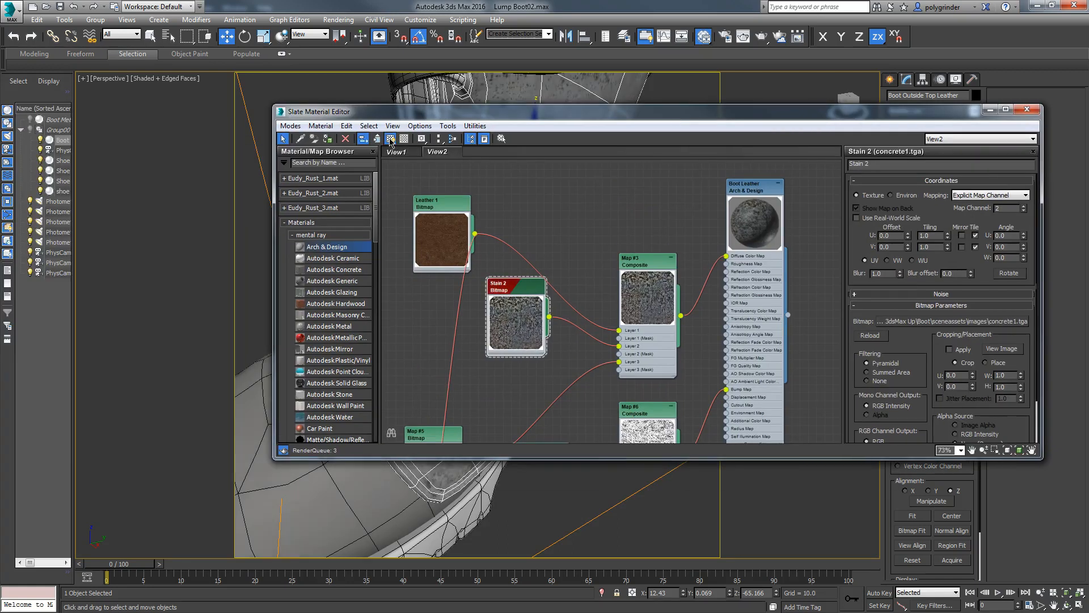
{"action": "left_click_drag", "start_coordinate": [976, 111], "coordinate": [11, 189]}
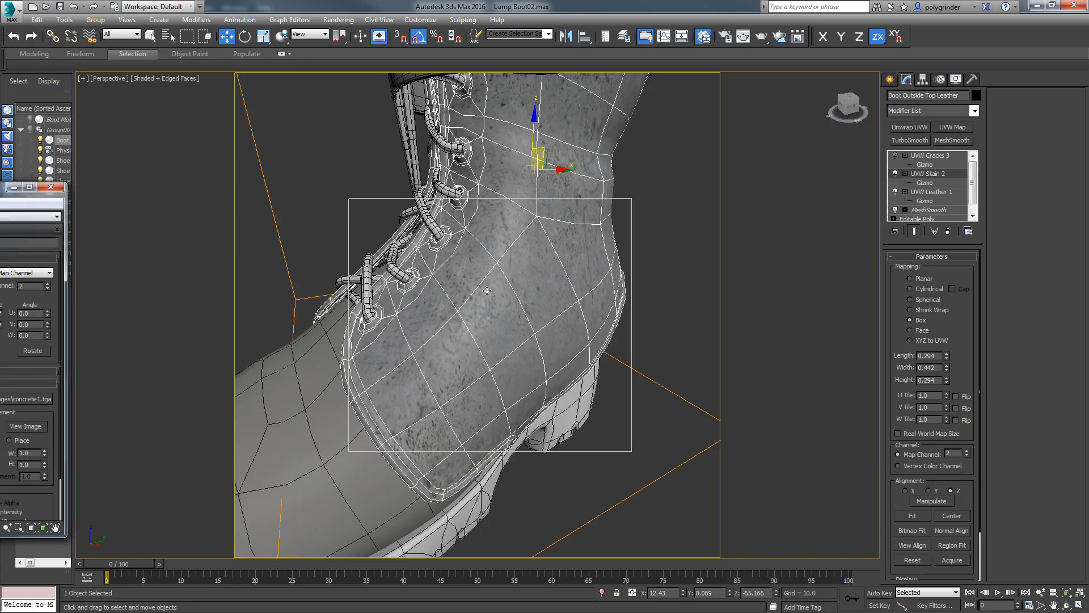
Try moving the UVW Stain 2 gizmo to shift the stain across the boot, and undo the moves.
{"action": "left_click", "coordinate": [925, 183]}
{"action": "left_click_drag", "start_coordinate": [425, 167], "coordinate": [409, 209]}
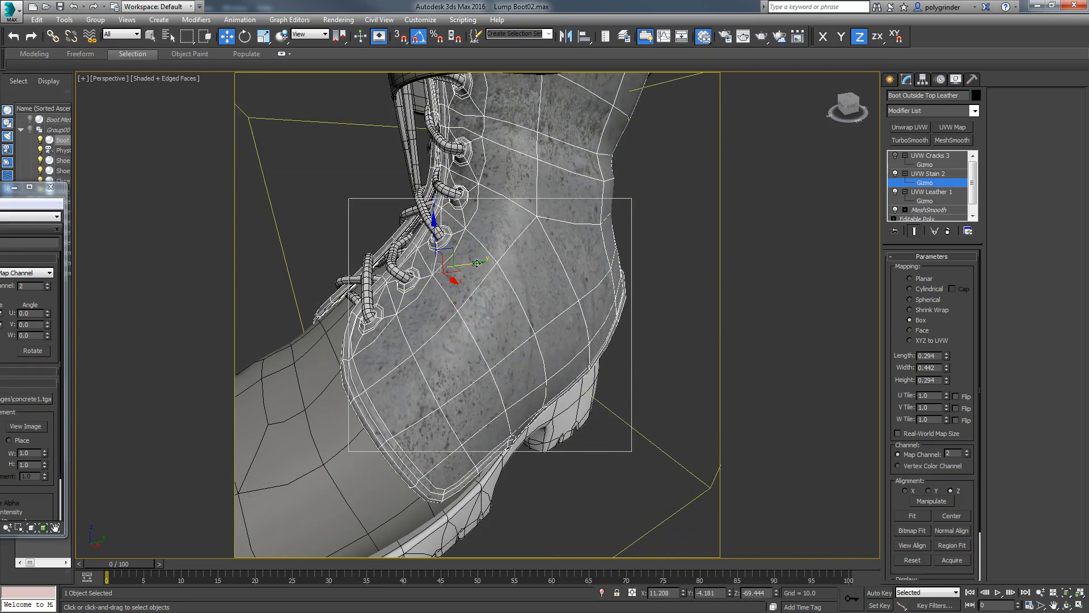
{"action": "mouse_move", "coordinate": [472, 264]}
{"action": "left_mouse_down"}
{"action": "mouse_move", "coordinate": [421, 265]}
{"action": "mouse_move", "coordinate": [470, 254]}
{"action": "left_mouse_up"}
{"action": "key", "text": "ctrl+z"}
{"action": "key", "text": "ctrl+z"}
{"action": "key", "text": "ctrl+z"}
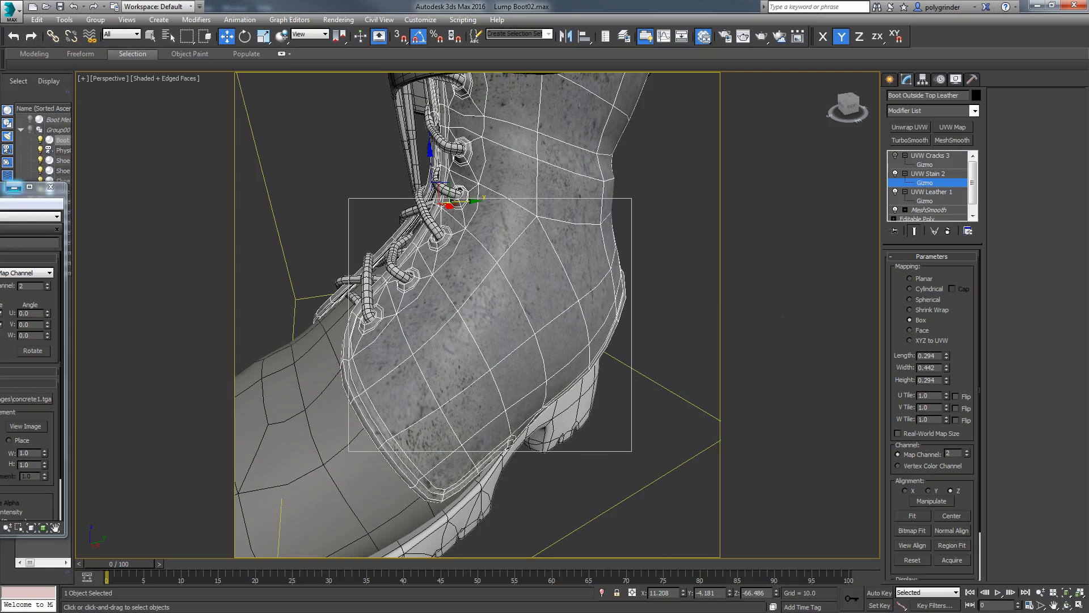
Bring up the Slate Material Editor, view the Stain 2 bitmap's concrete image at full extent, and close the image view.
{"action": "key", "text": "m"}
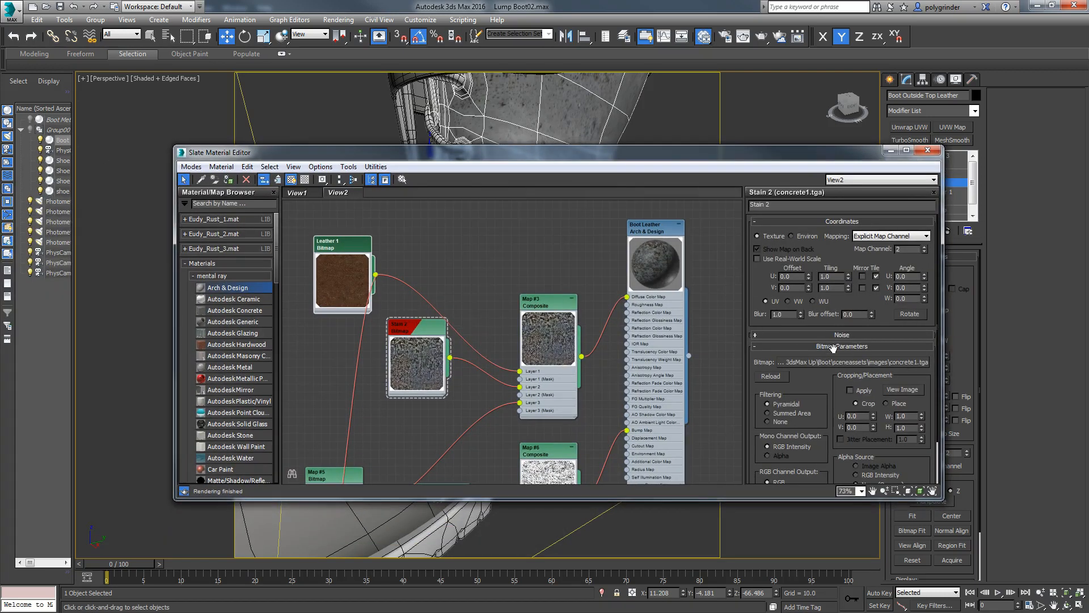
{"action": "left_click_drag", "start_coordinate": [839, 147], "coordinate": [217, 207]}
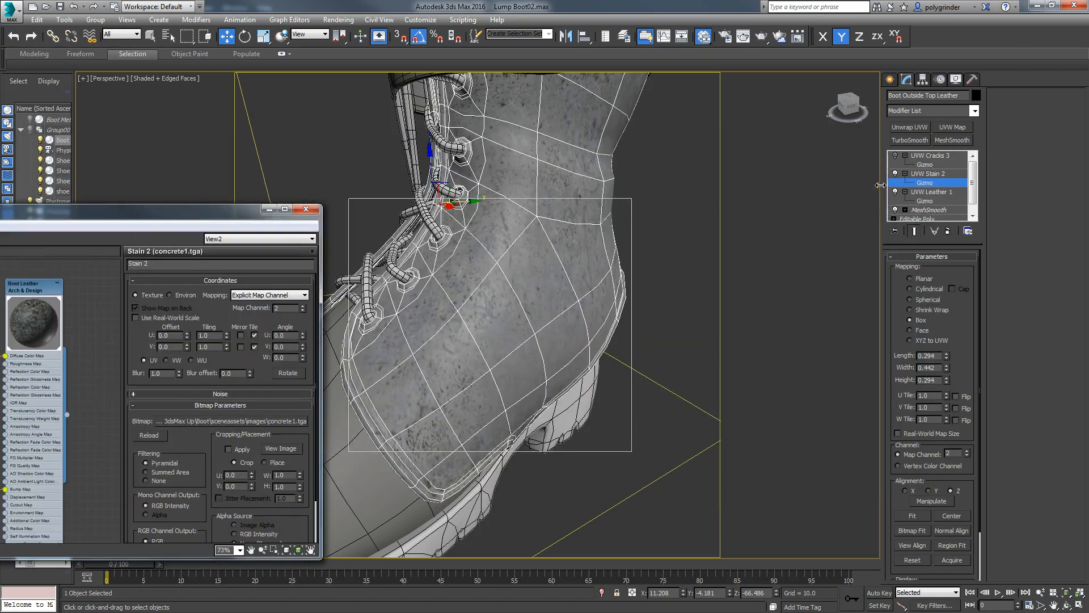
{"action": "left_click_drag", "start_coordinate": [238, 206], "coordinate": [181, 118]}
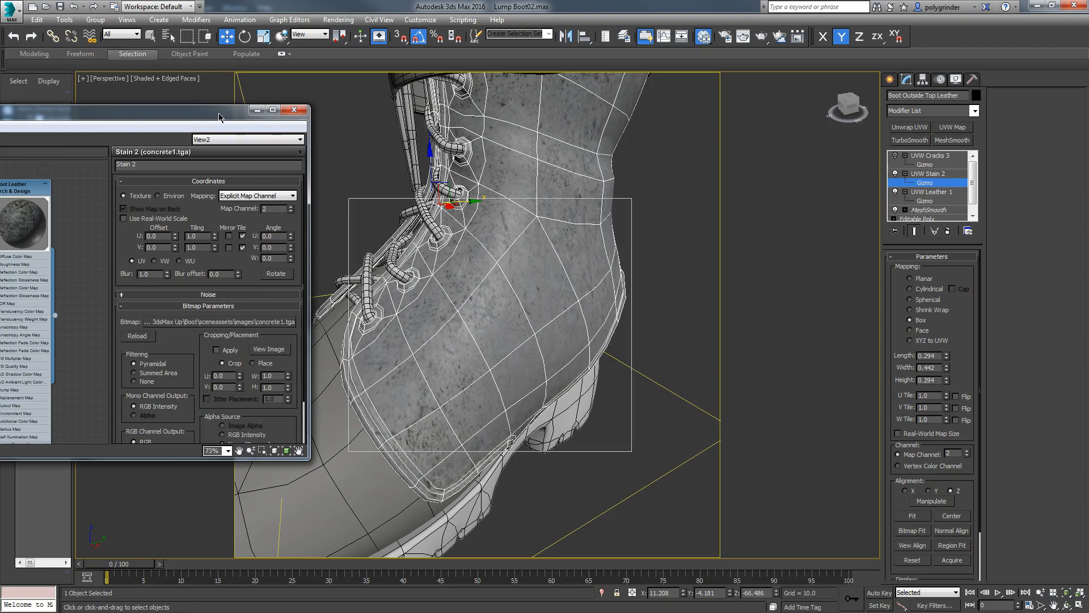
{"action": "left_click_drag", "start_coordinate": [221, 113], "coordinate": [834, 101]}
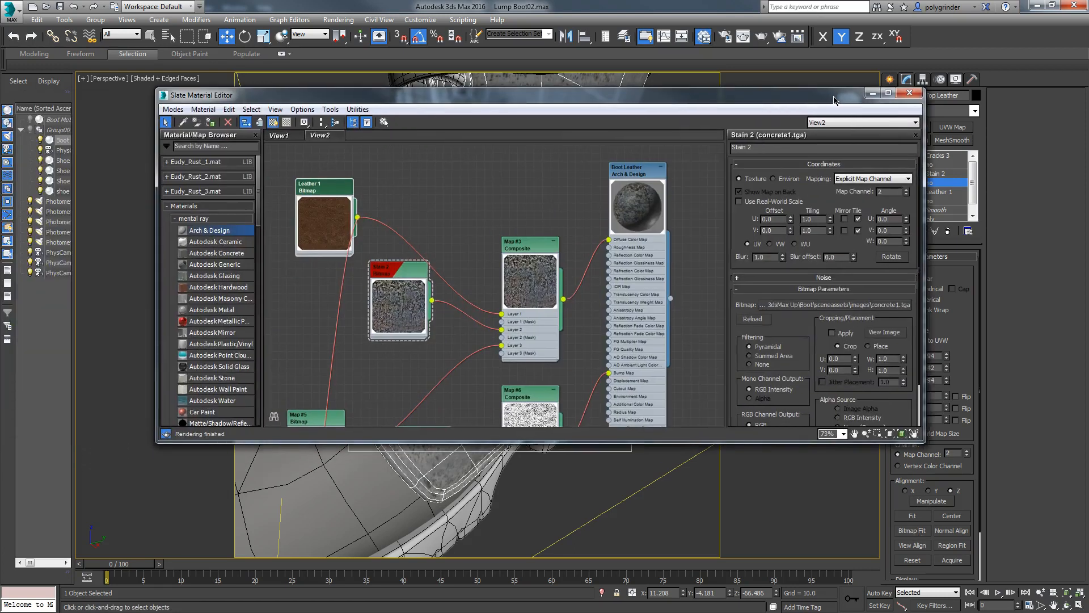
{"action": "left_click", "coordinate": [885, 332]}
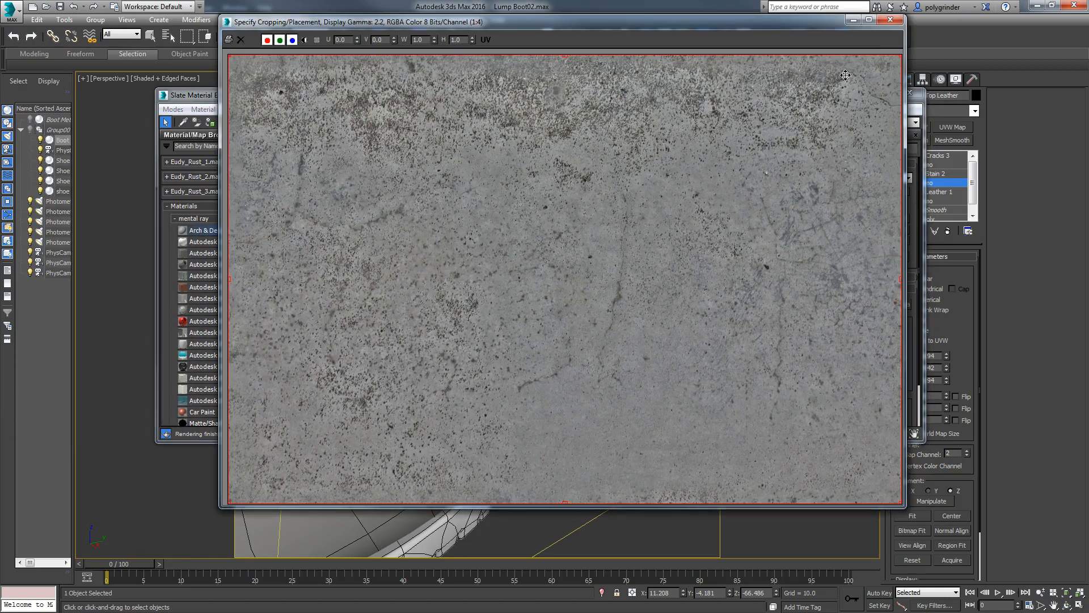
{"action": "left_click", "coordinate": [891, 22]}
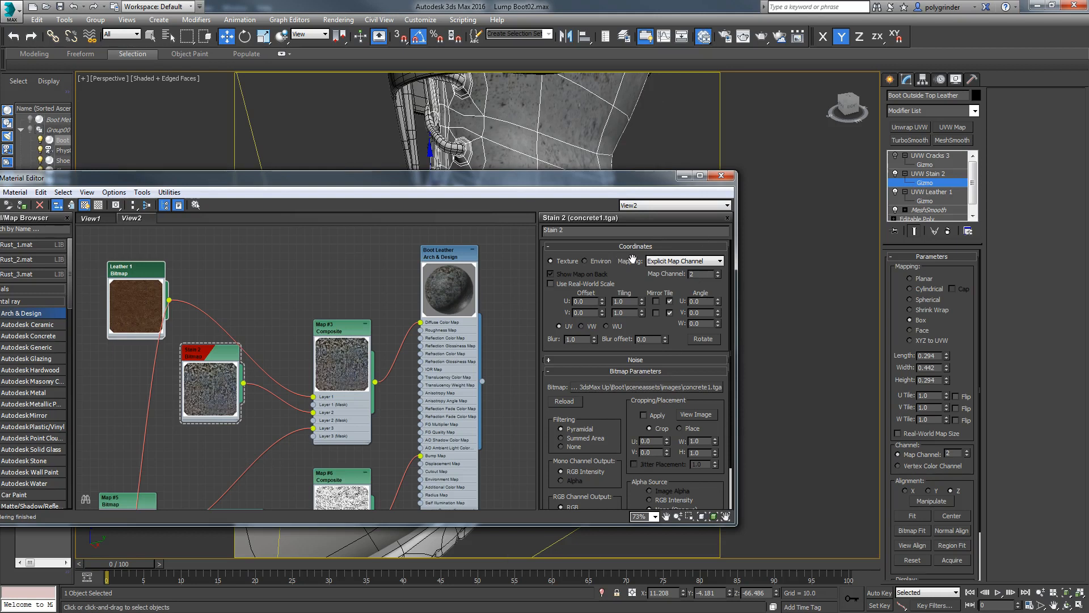
Start a Bitmap Fit for UVW Stain 2, browse to concrete1.tif in the sceneassets images folder, and cancel the image selection.
{"action": "left_click", "coordinate": [914, 532]}
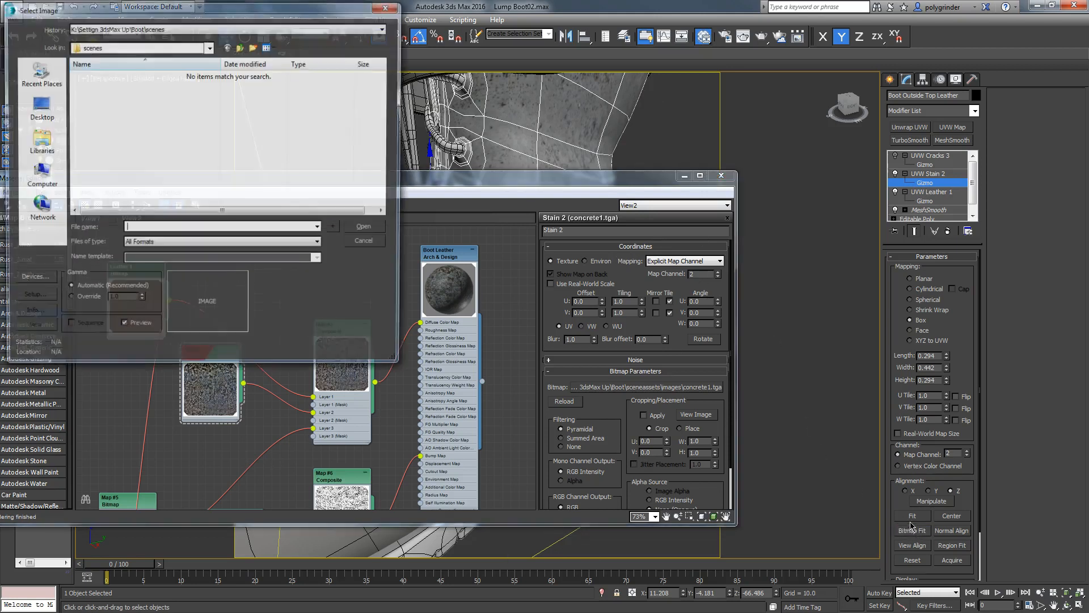
{"action": "left_click_drag", "start_coordinate": [230, 12], "coordinate": [349, 41]}
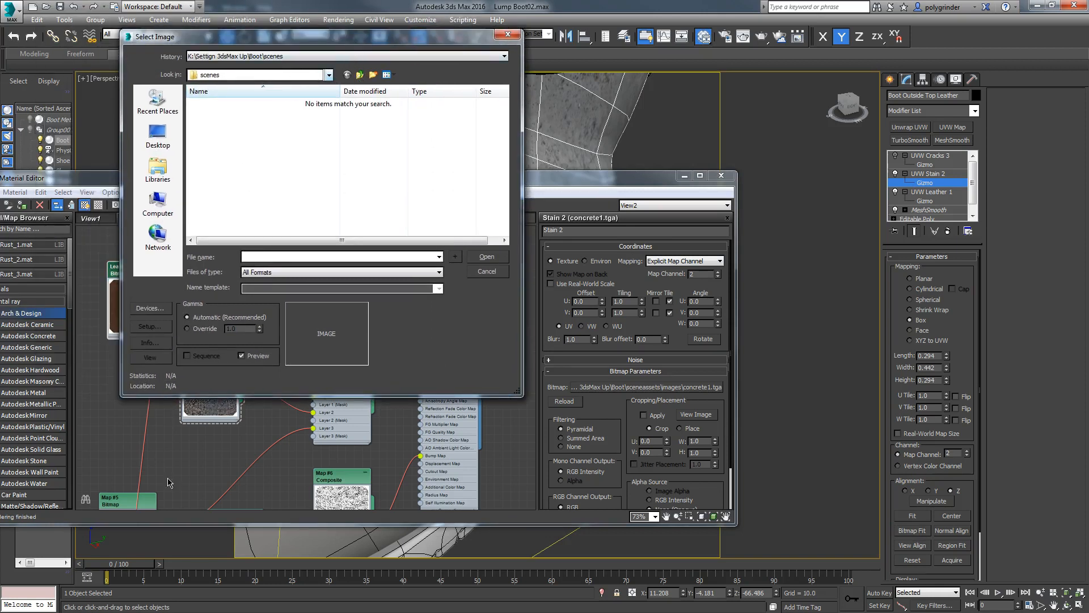
{"action": "left_click", "coordinate": [360, 75]}
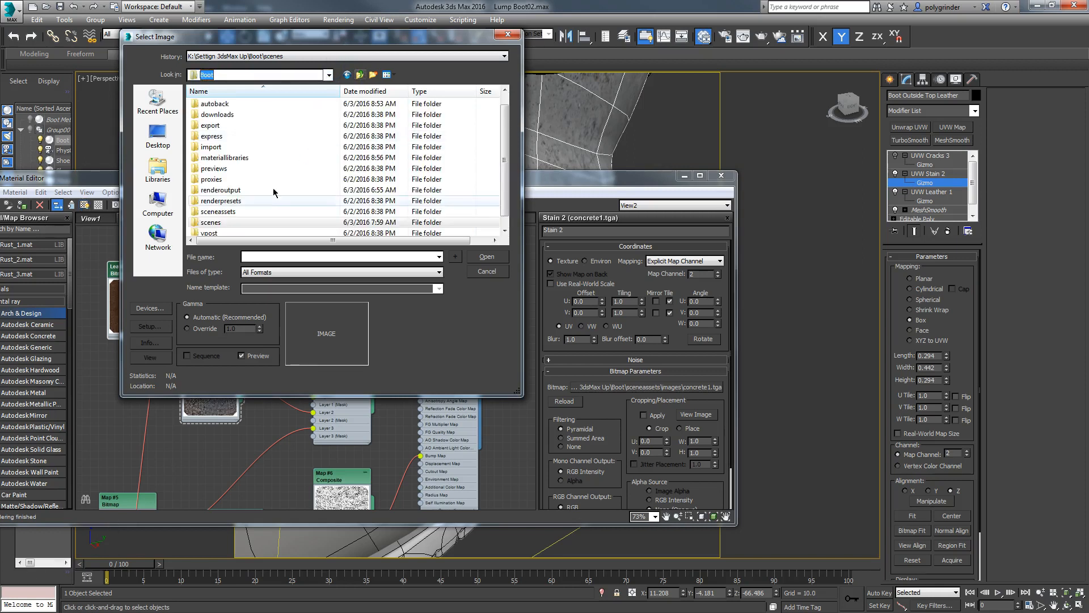
{"action": "double_click", "coordinate": [221, 212]}
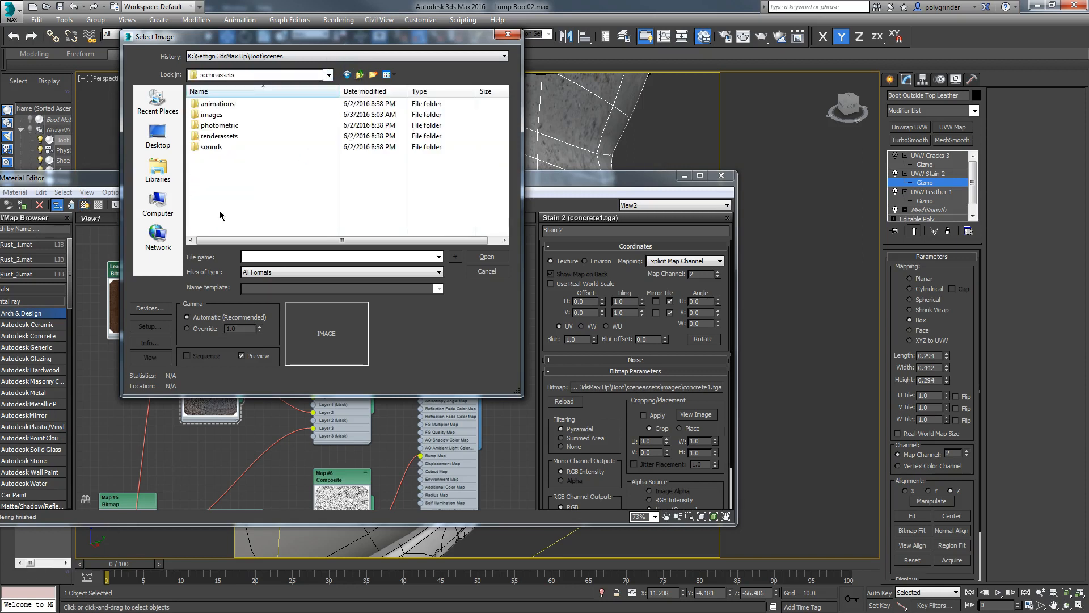
{"action": "double_click", "coordinate": [216, 117]}
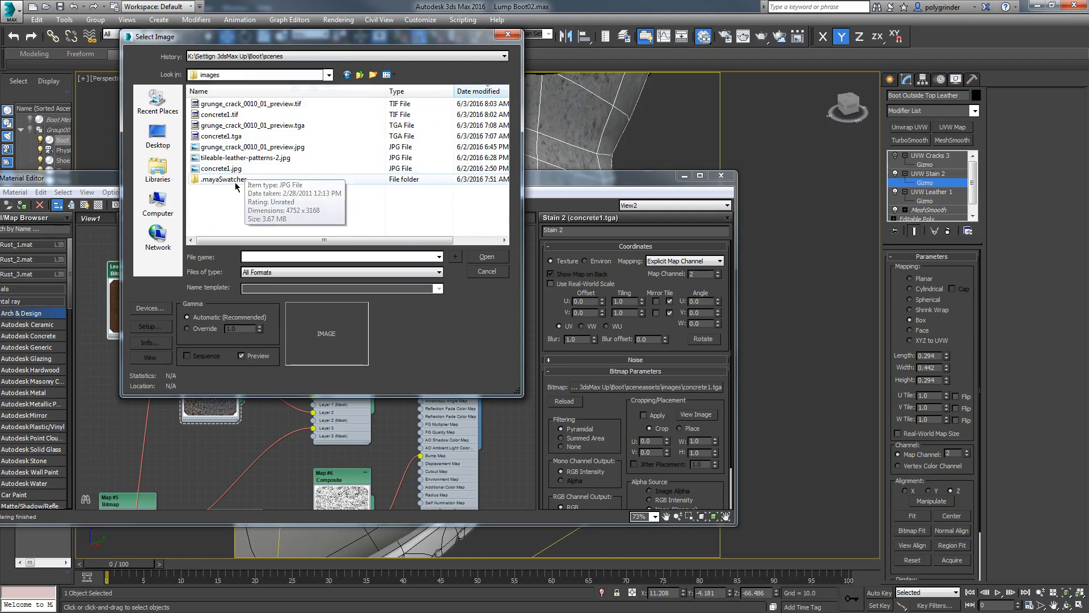
{"action": "left_click", "coordinate": [238, 113]}
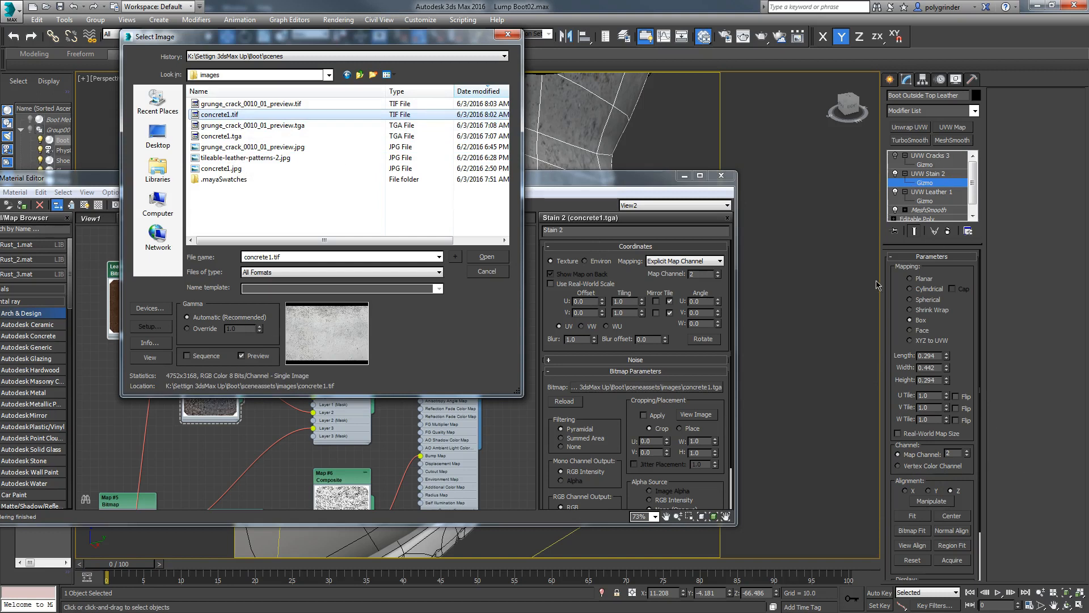
{"action": "left_click", "coordinate": [486, 271]}
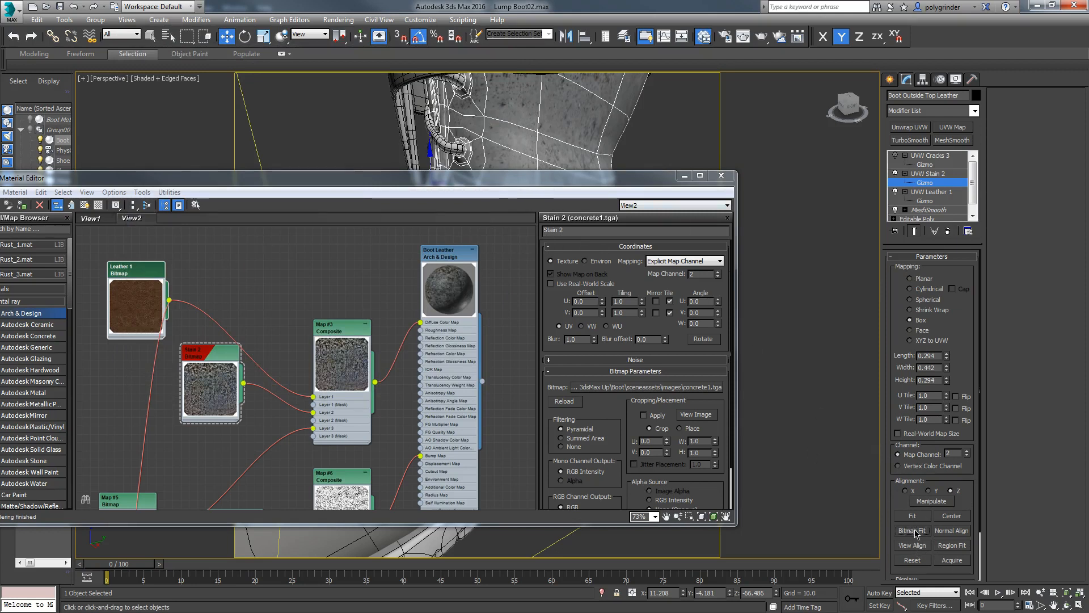
Set the blending mode of Layer 2 in the Map #3 Composite to Overlay.
{"action": "left_click_drag", "start_coordinate": [607, 184], "coordinate": [721, 381]}
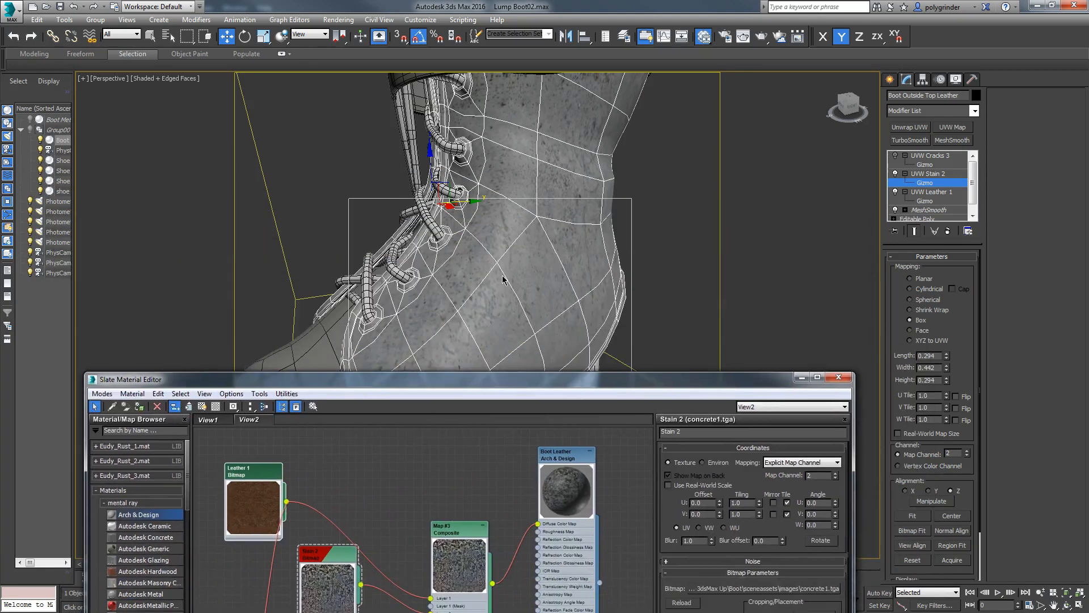
{"action": "left_click_drag", "start_coordinate": [639, 384], "coordinate": [678, 85]}
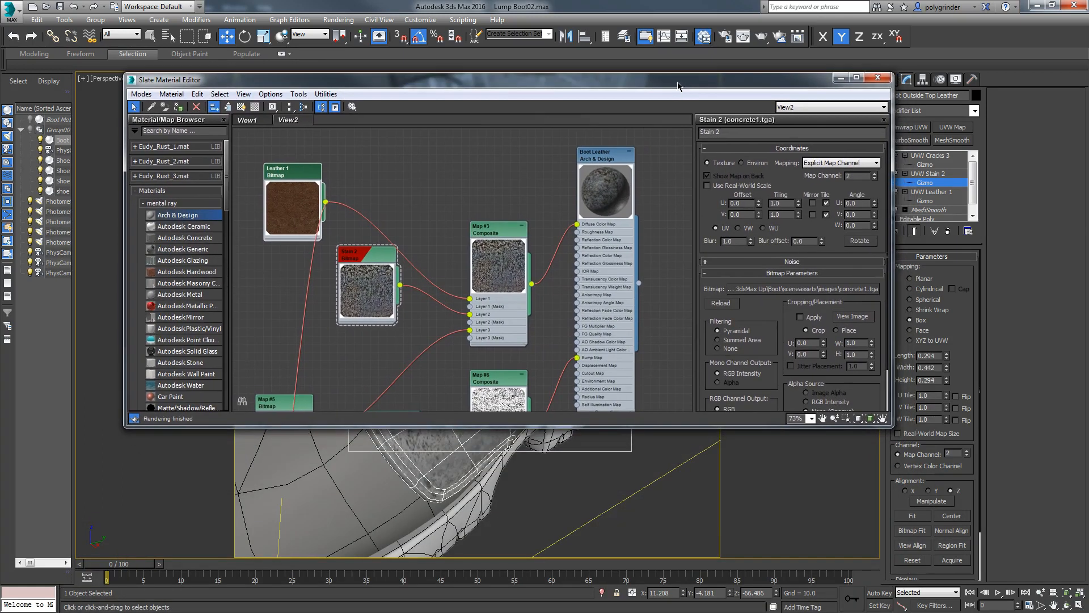
{"action": "double_click", "coordinate": [497, 236]}
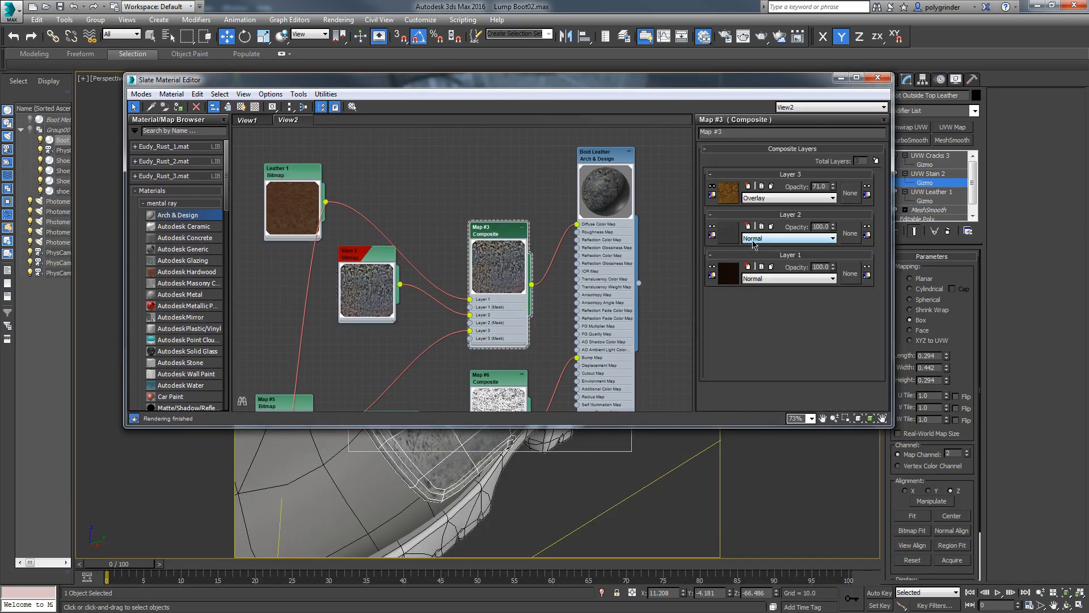
{"action": "left_click", "coordinate": [756, 239]}
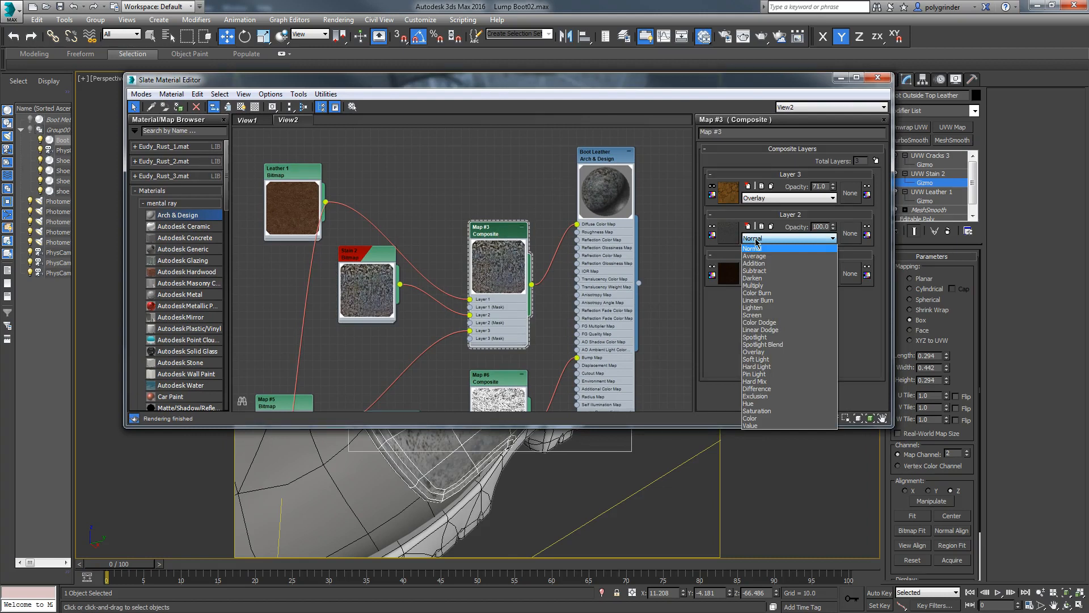
{"action": "left_click", "coordinate": [755, 352]}
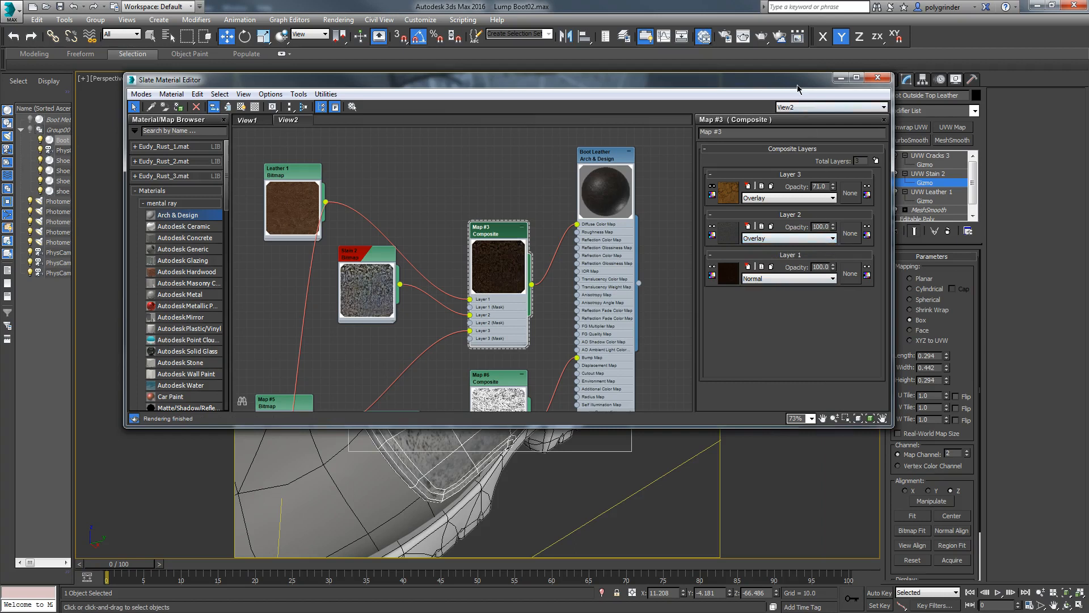
Render the boot region with the overlaid stain and move the rendered frame off the boot.
{"action": "left_click_drag", "start_coordinate": [797, 84], "coordinate": [723, 92]}
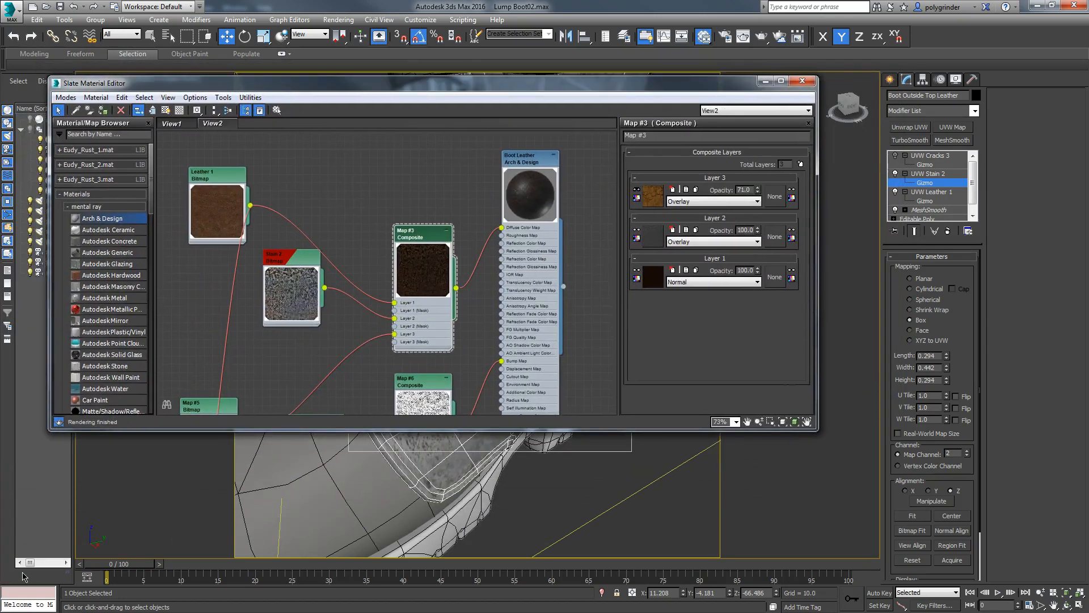
{"action": "left_click", "coordinate": [761, 38]}
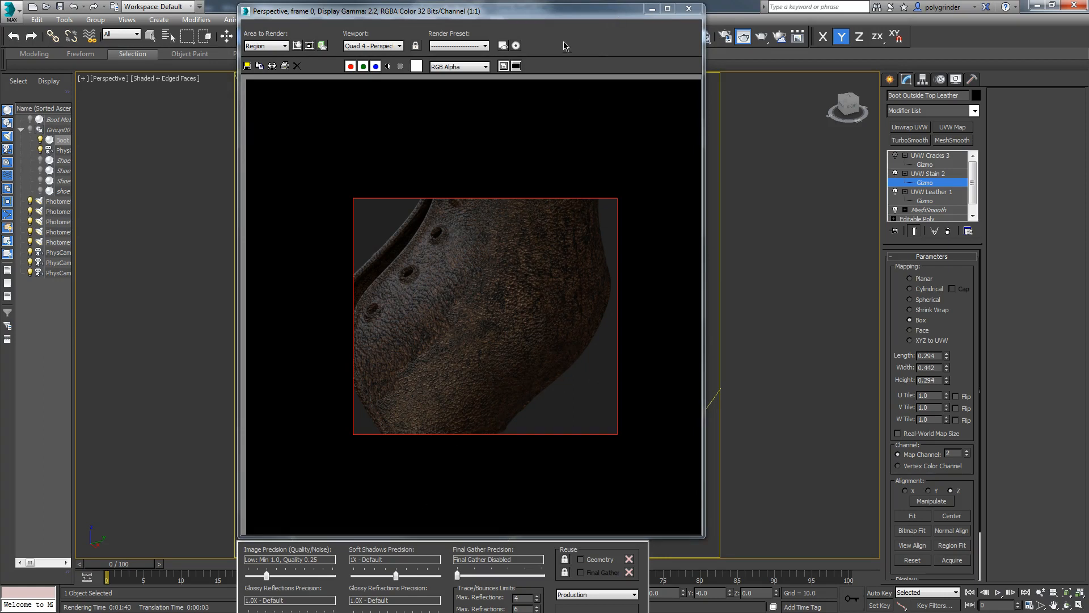
{"action": "left_click_drag", "start_coordinate": [573, 15], "coordinate": [34, 64]}
Inspect the stain mapping box around the whole boot upper, and review the rendered leather again.
{"action": "middle_click", "coordinate": [494, 363]}
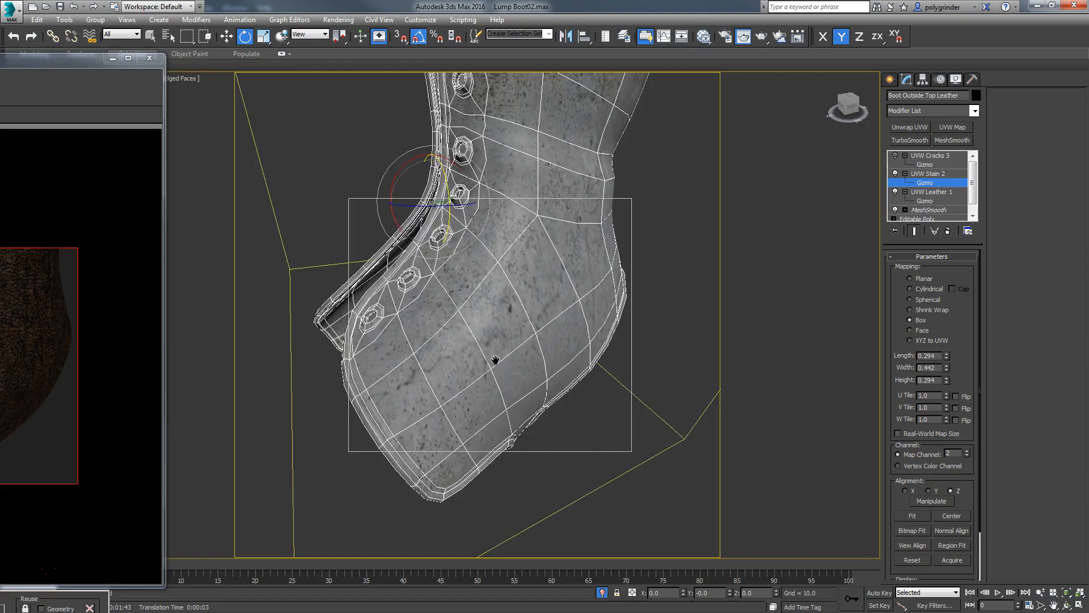
{"action": "scroll", "coordinate": [494, 363], "scroll_direction": "down", "scroll_amount": 5}
{"action": "middle_click_drag", "start_coordinate": [493, 358], "coordinate": [540, 271], "text": "alt"}
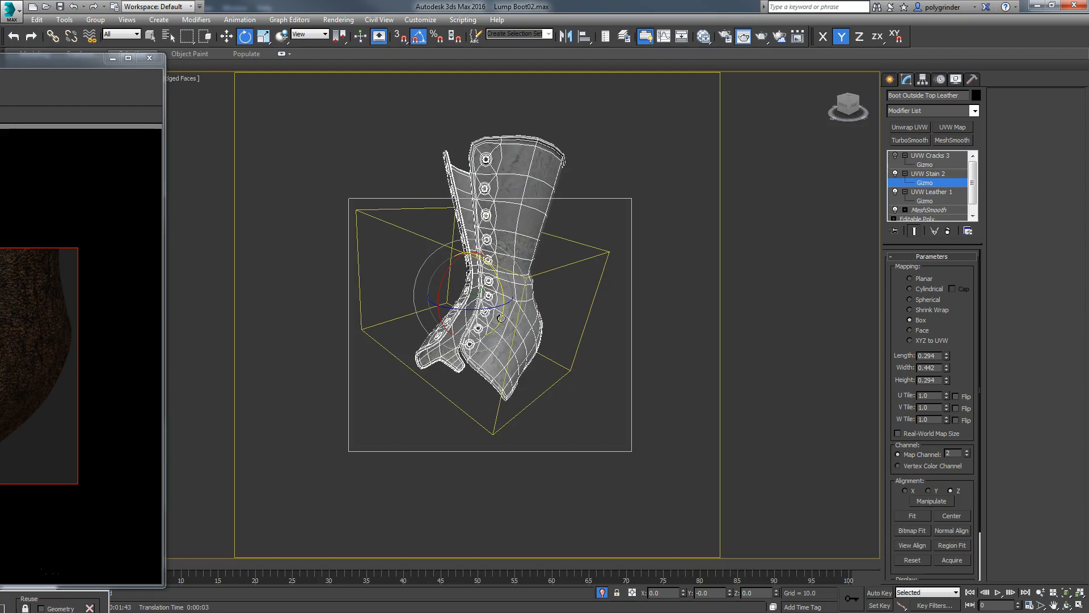
{"action": "middle_click_drag", "start_coordinate": [538, 324], "coordinate": [561, 318], "text": "alt"}
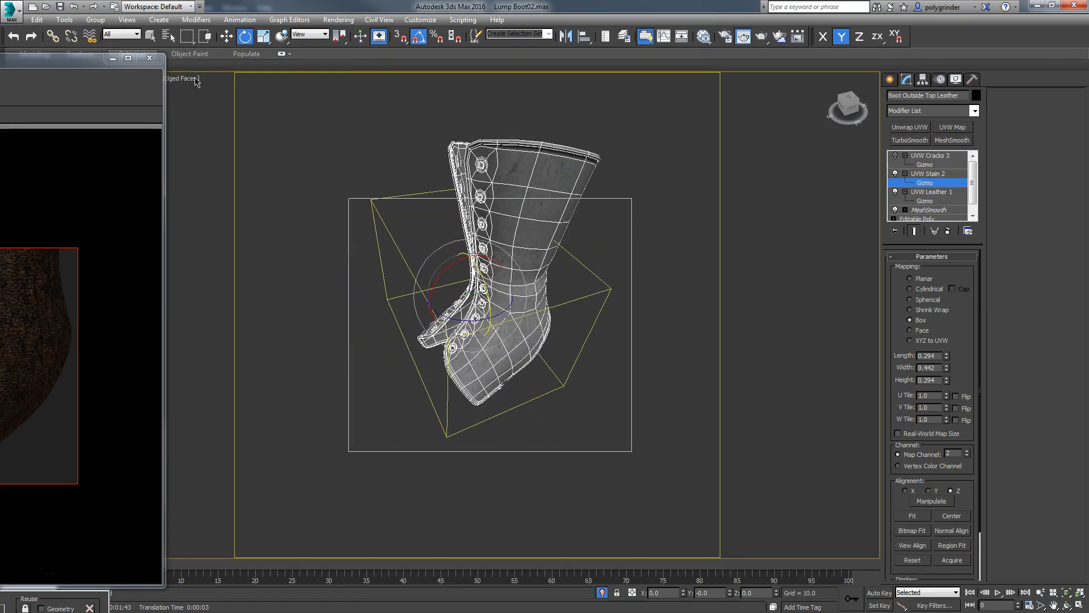
{"action": "left_click_drag", "start_coordinate": [66, 66], "coordinate": [630, 86]}
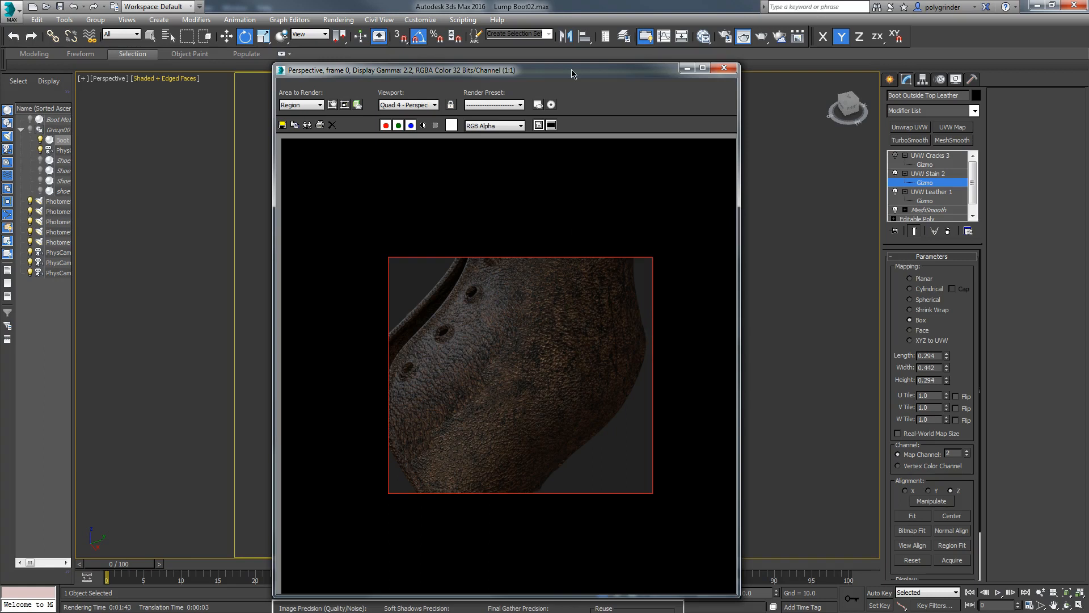
{"action": "mouse_move", "coordinate": [565, 73]}
{"action": "left_mouse_down"}
{"action": "mouse_move", "coordinate": [490, 71]}
{"action": "mouse_move", "coordinate": [545, 69]}
{"action": "mouse_move", "coordinate": [567, 51]}
{"action": "left_mouse_up"}
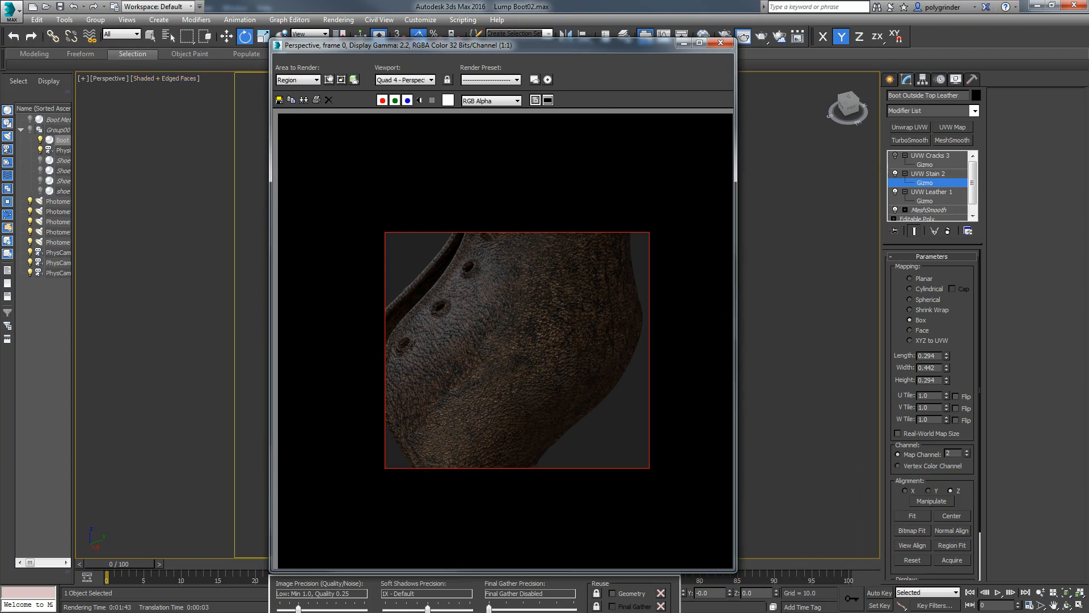
Switch to Chrome, look through the concrete cracks image results, and open the grunge_crack_0010_01 page.
{"action": "key", "text": "alt+Tab"}
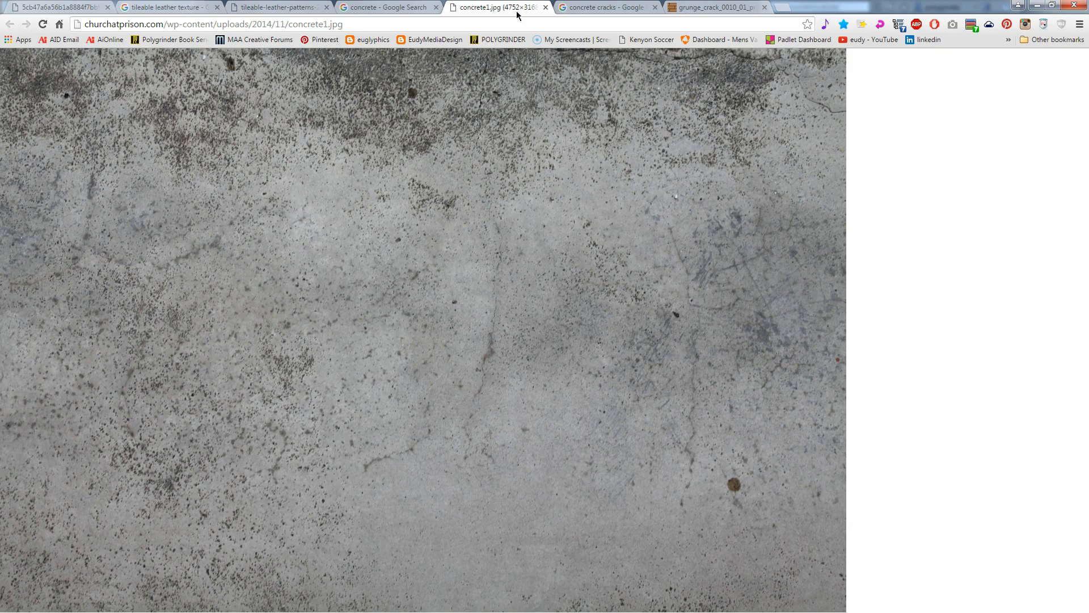
{"action": "left_click", "coordinate": [585, 7]}
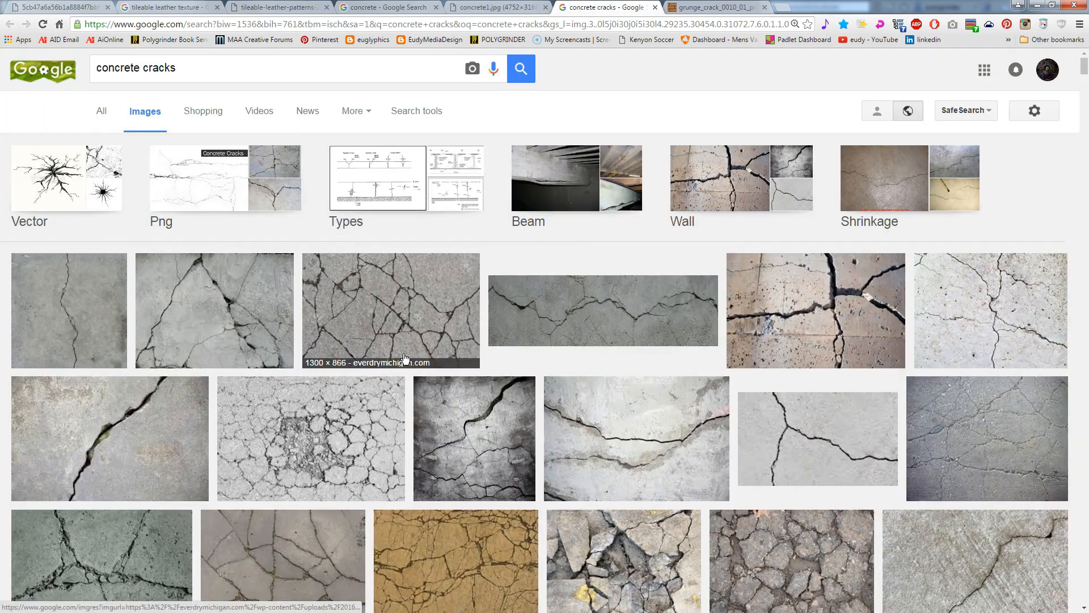
{"action": "scroll", "coordinate": [407, 359], "scroll_direction": "down", "scroll_amount": 1}
{"action": "scroll", "coordinate": [406, 359], "scroll_direction": "down", "scroll_amount": 9}
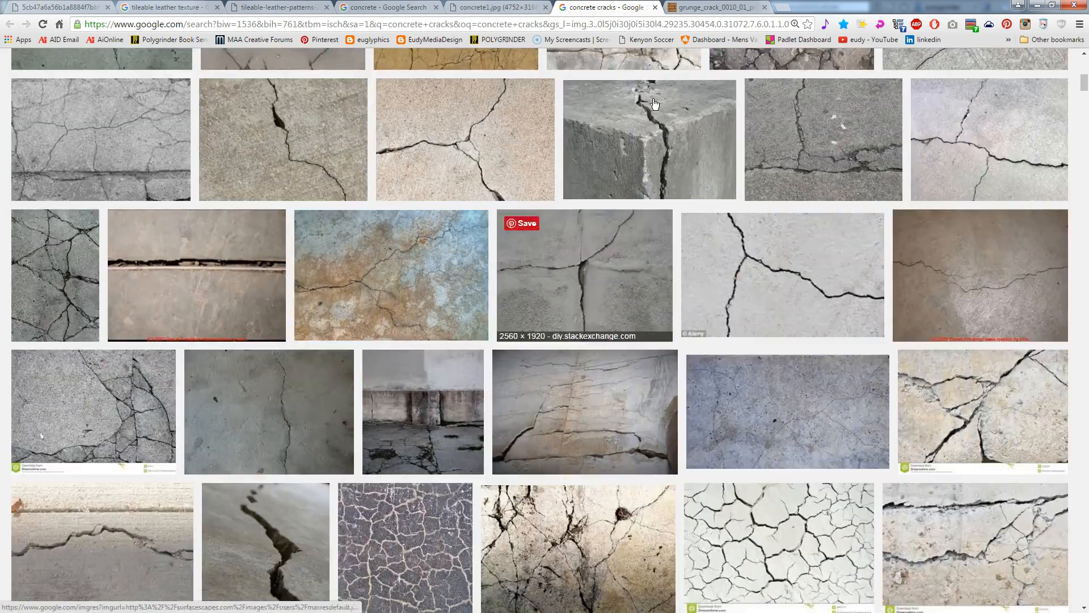
{"action": "left_click", "coordinate": [714, 7]}
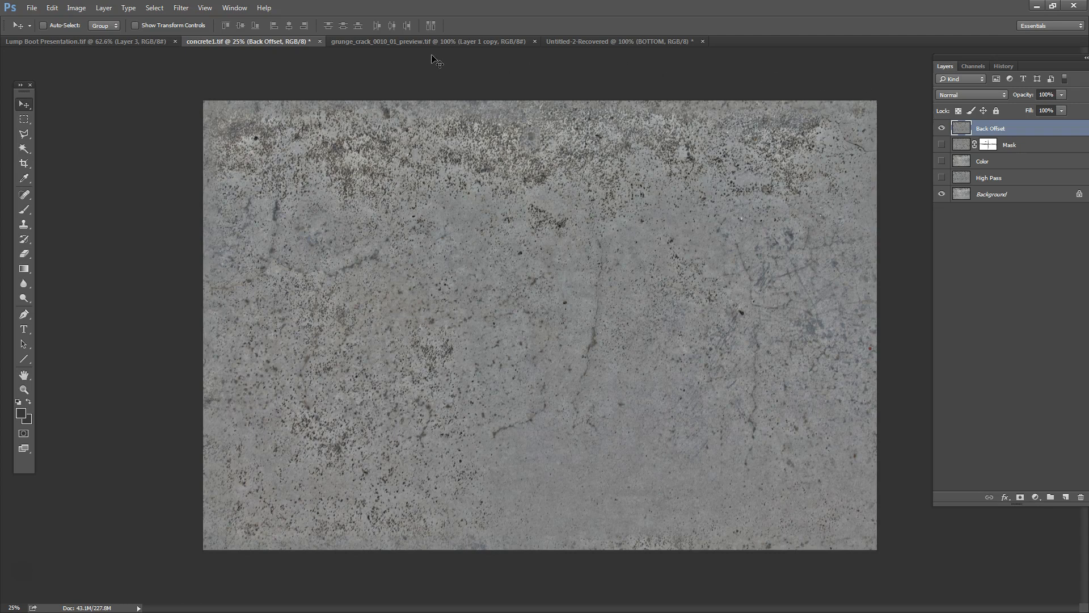
Compare the Layer 1 and Background copy layers of grunge_crack_0010_01_preview.tif in Photoshop by toggling visibility, and leave Layer 1 visible and selected.
{"action": "left_click", "coordinate": [425, 43]}
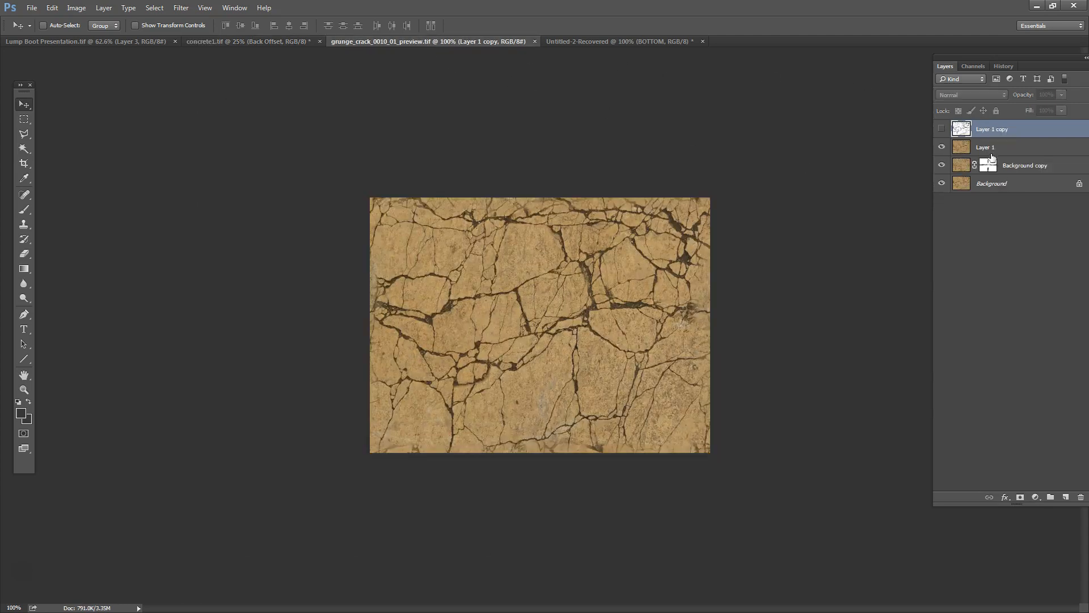
{"action": "left_click", "coordinate": [942, 165]}
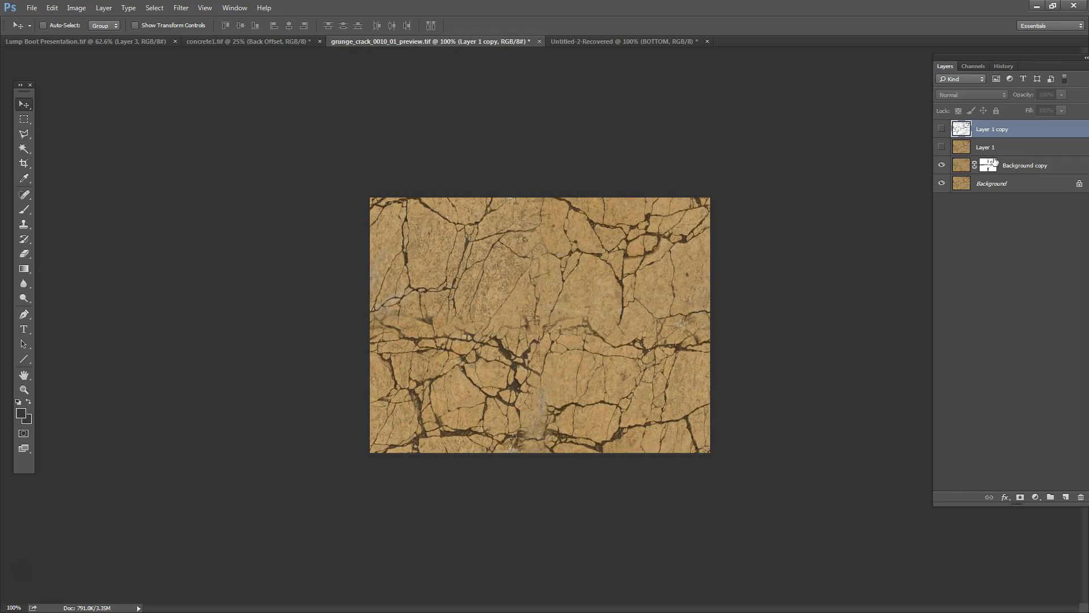
{"action": "left_click", "coordinate": [942, 148]}
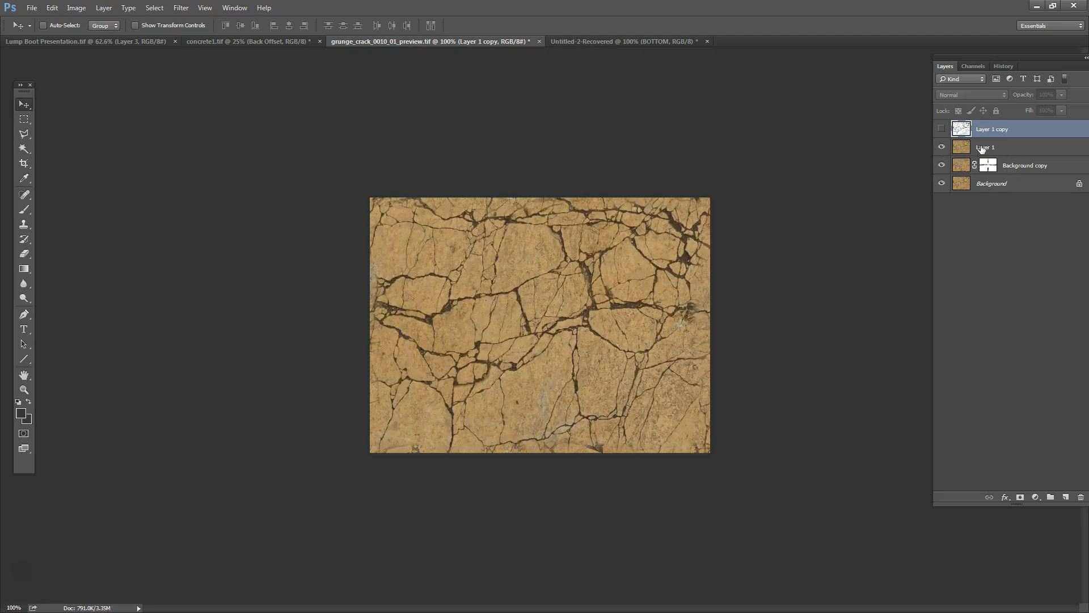
{"action": "left_click", "coordinate": [982, 149]}
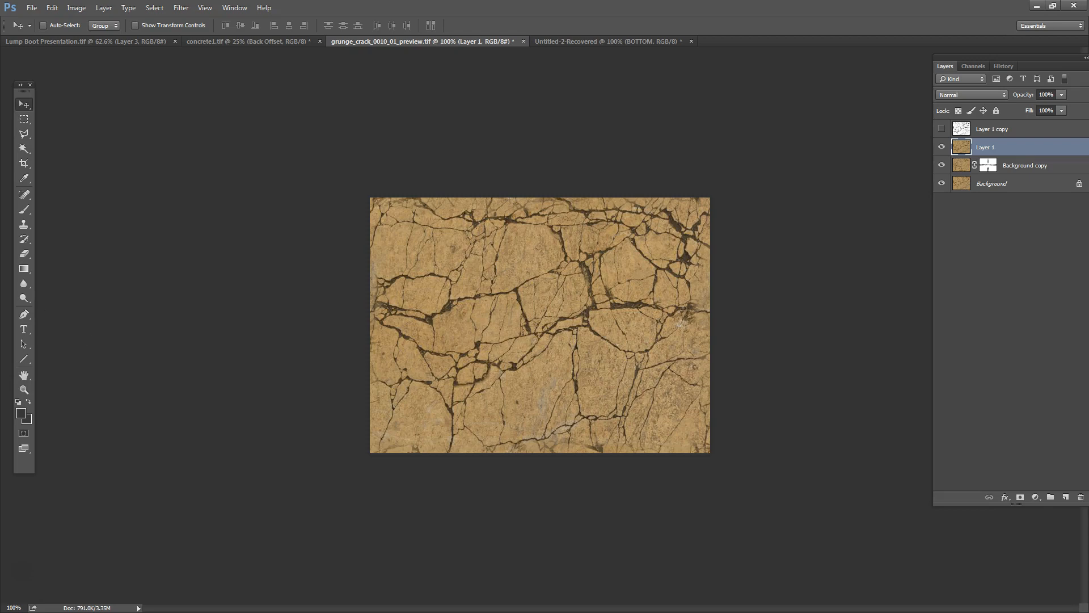
Switch back to the Lump Boot02 scene in 3ds Max and shift the rendered frame window lower.
{"action": "key", "text": "alt+Tab"}
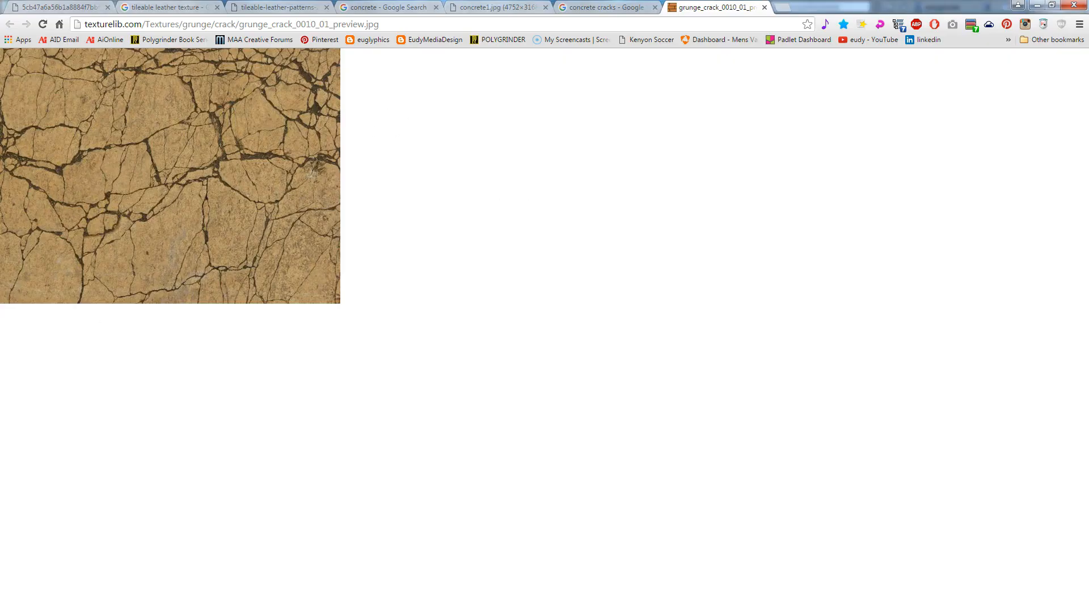
{"action": "key", "text": "alt+Tab"}
{"action": "key", "text": "alt+Tab"}
{"action": "key", "text": "alt+Tab"}
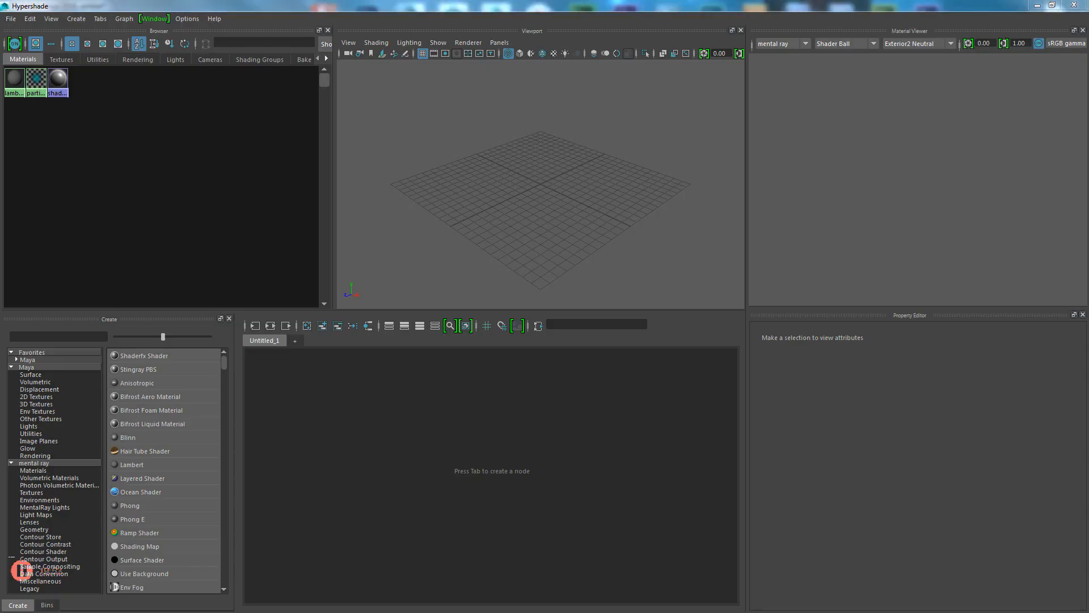
{"action": "key", "text": "alt+Tab"}
{"action": "key", "text": "alt+Tab"}
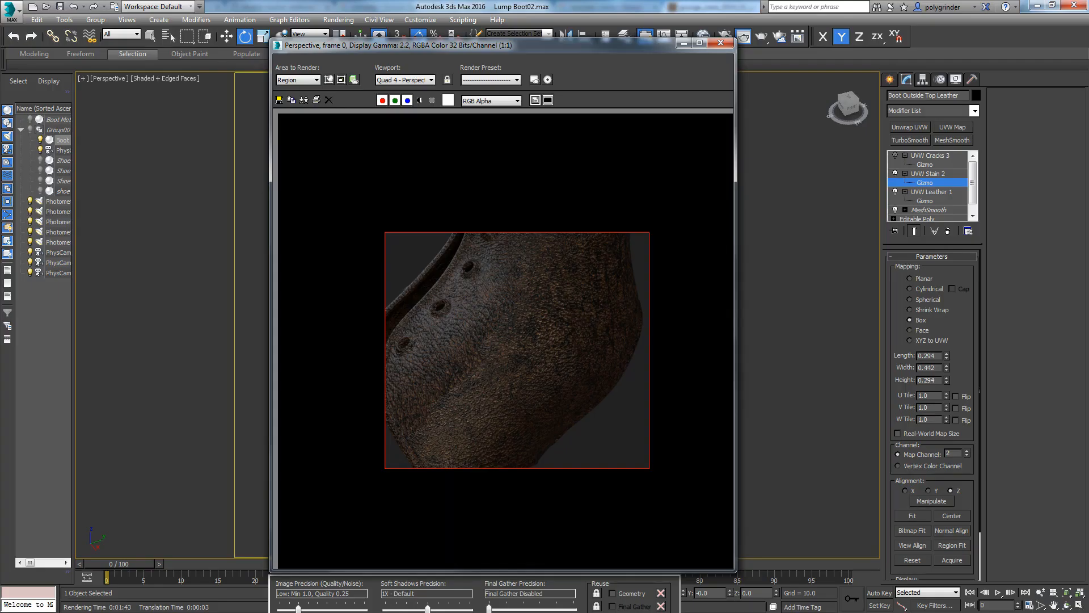
{"action": "mouse_move", "coordinate": [641, 48]}
{"action": "left_mouse_down"}
{"action": "mouse_move", "coordinate": [1087, 63]}
{"action": "mouse_move", "coordinate": [761, 74]}
{"action": "mouse_move", "coordinate": [653, 68]}
{"action": "mouse_move", "coordinate": [648, 48]}
{"action": "left_mouse_up"}
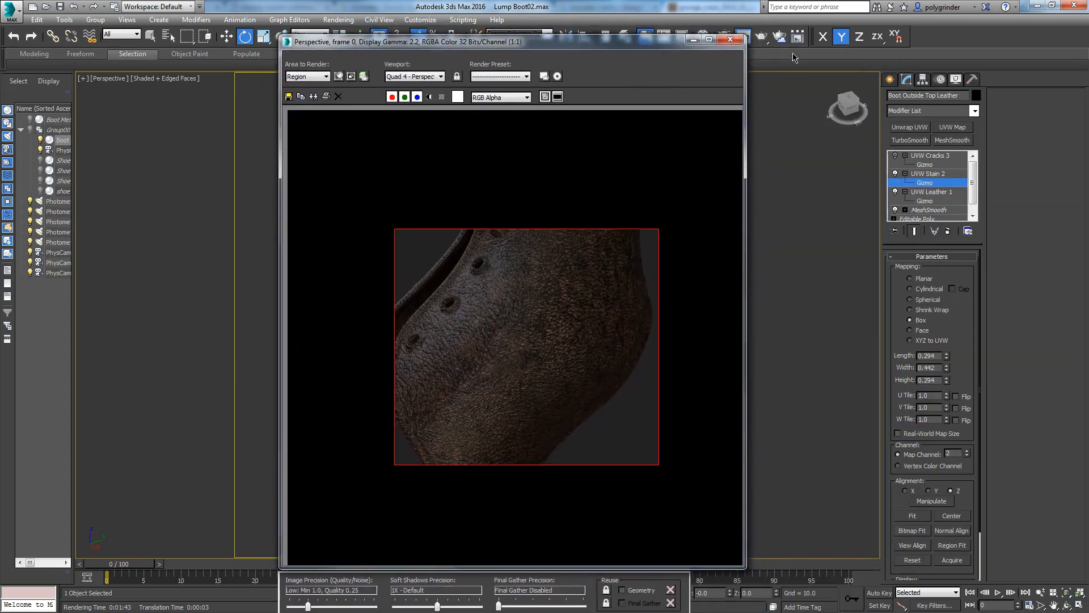
{"action": "left_click", "coordinate": [760, 39]}
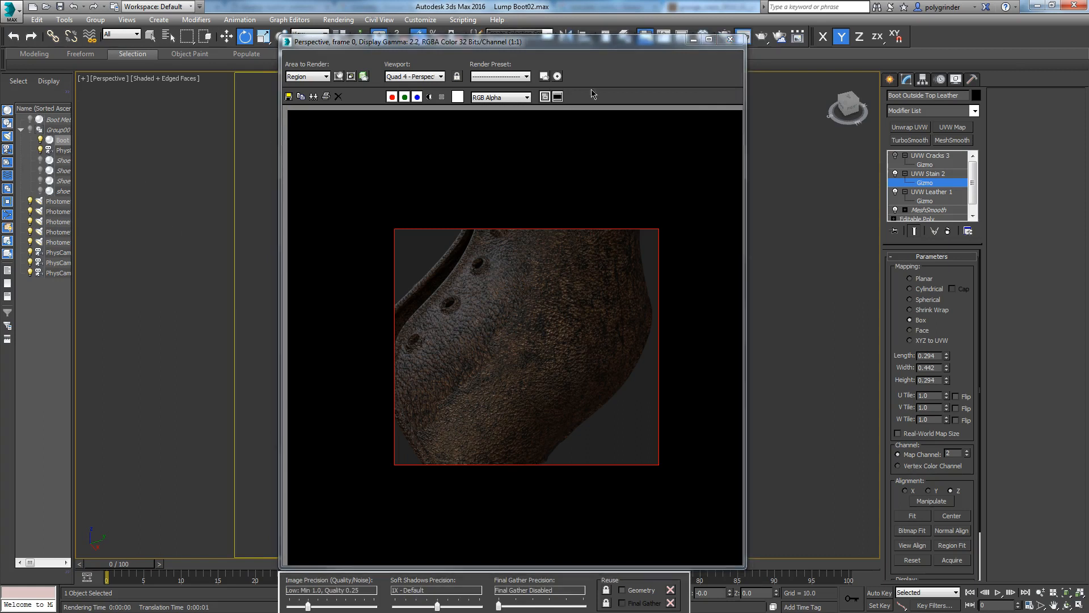
{"action": "left_click_drag", "start_coordinate": [574, 52], "coordinate": [574, 122]}
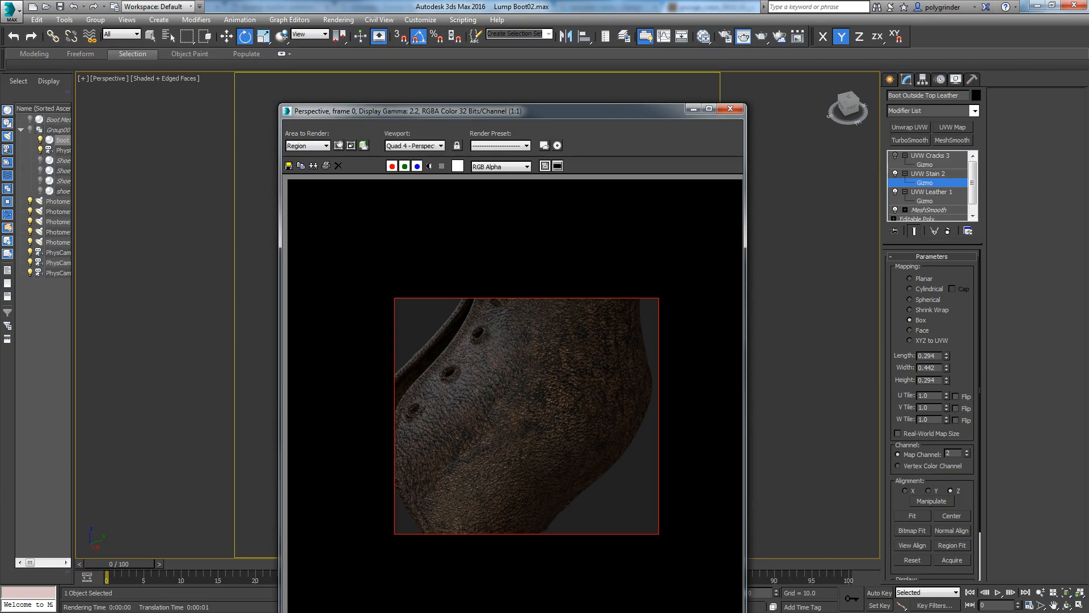
Open the Slate Material Editor and show the parameters of the Map #5 grunge_crack_0010_01_preview.jpg bitmap node.
{"action": "key", "text": "m"}
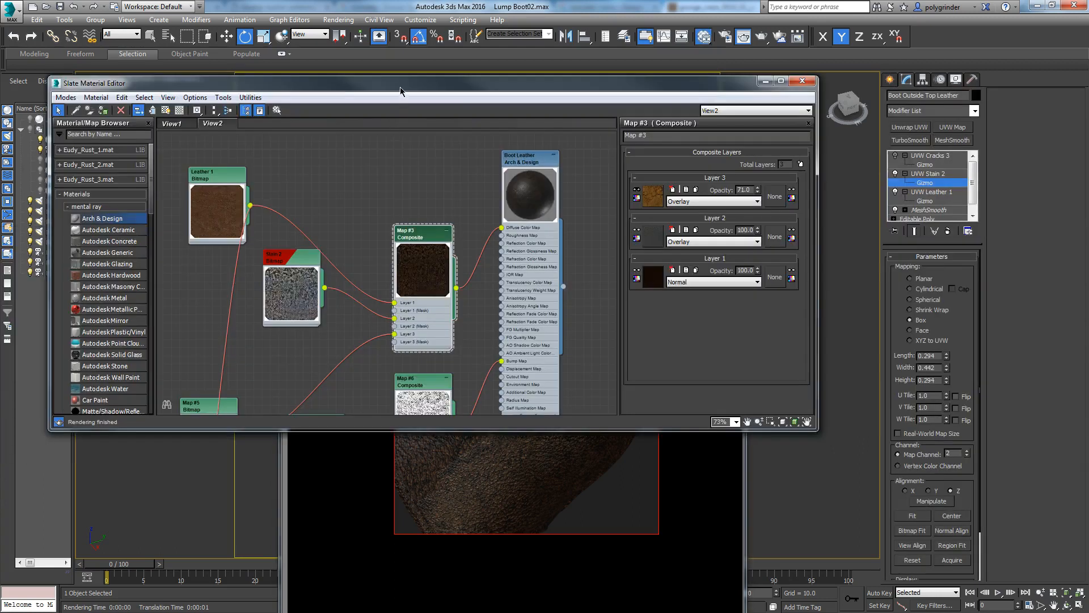
{"action": "scroll", "coordinate": [396, 264], "scroll_direction": "up", "scroll_amount": 1}
{"action": "middle_click_drag", "start_coordinate": [396, 262], "coordinate": [404, 219]}
{"action": "middle_click_drag", "start_coordinate": [402, 305], "coordinate": [450, 213]}
{"action": "left_click_drag", "start_coordinate": [266, 292], "coordinate": [278, 208]}
{"action": "double_click", "coordinate": [242, 211]}
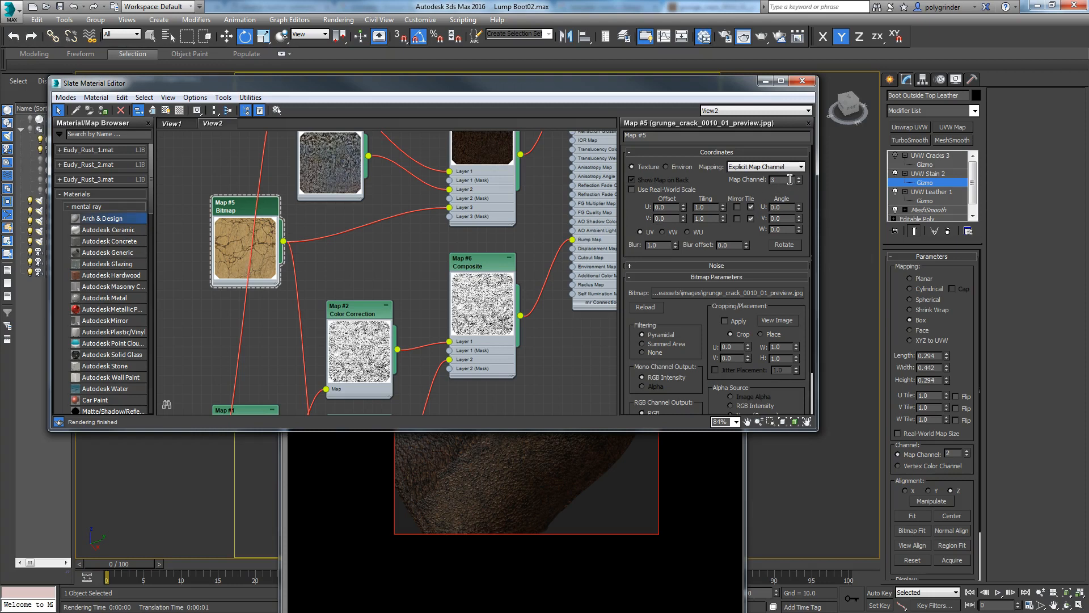
Clear the material editor and rendered frame off the boot, and enable the UVW Cracks 3 modifier.
{"action": "left_click_drag", "start_coordinate": [737, 91], "coordinate": [68, 165]}
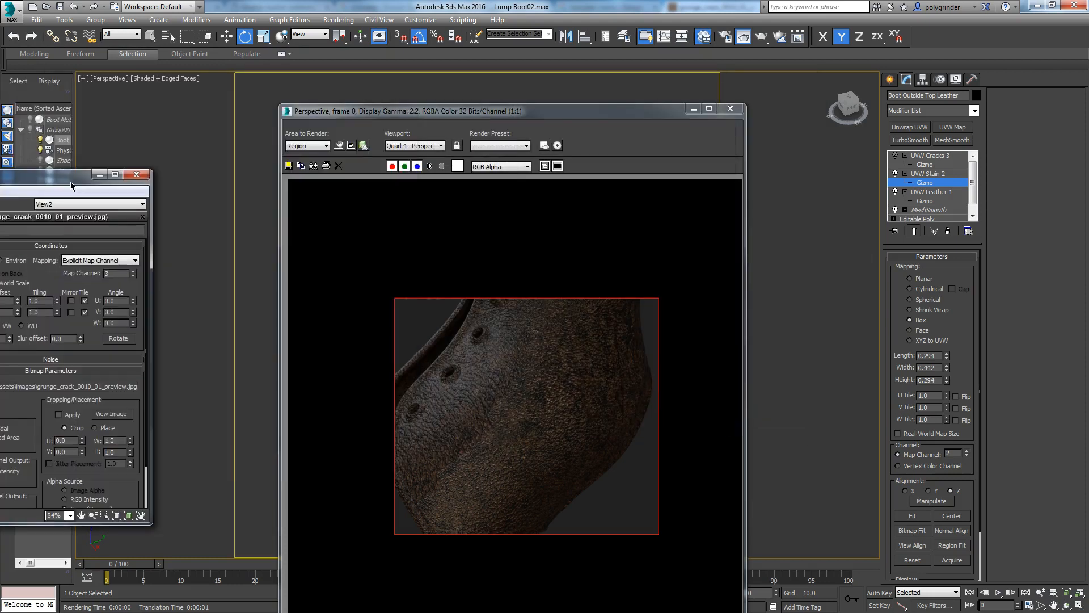
{"action": "left_click_drag", "start_coordinate": [675, 113], "coordinate": [142, 176]}
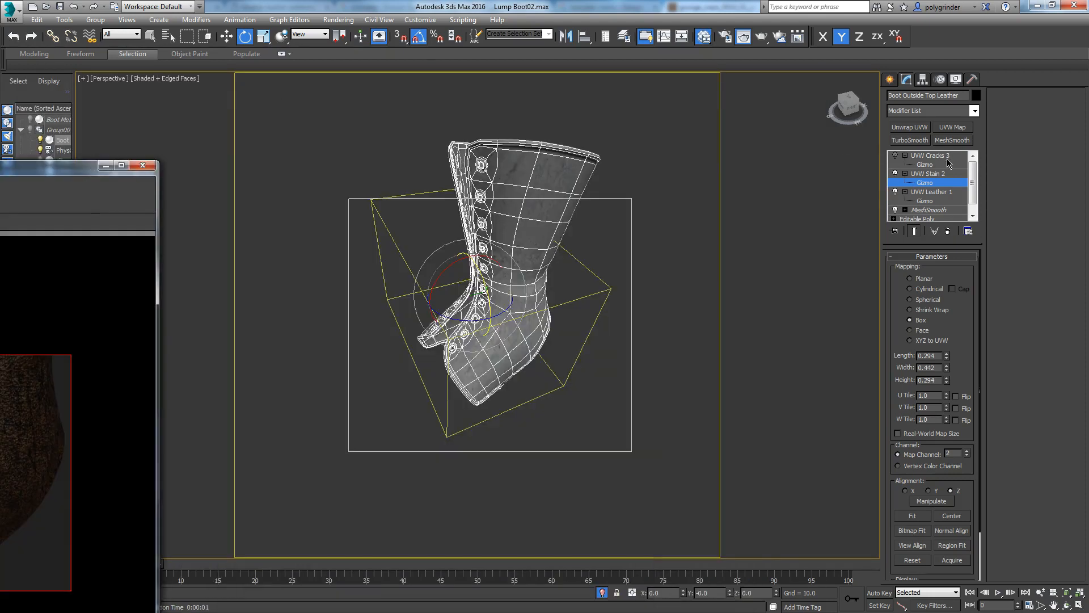
{"action": "left_click", "coordinate": [934, 157]}
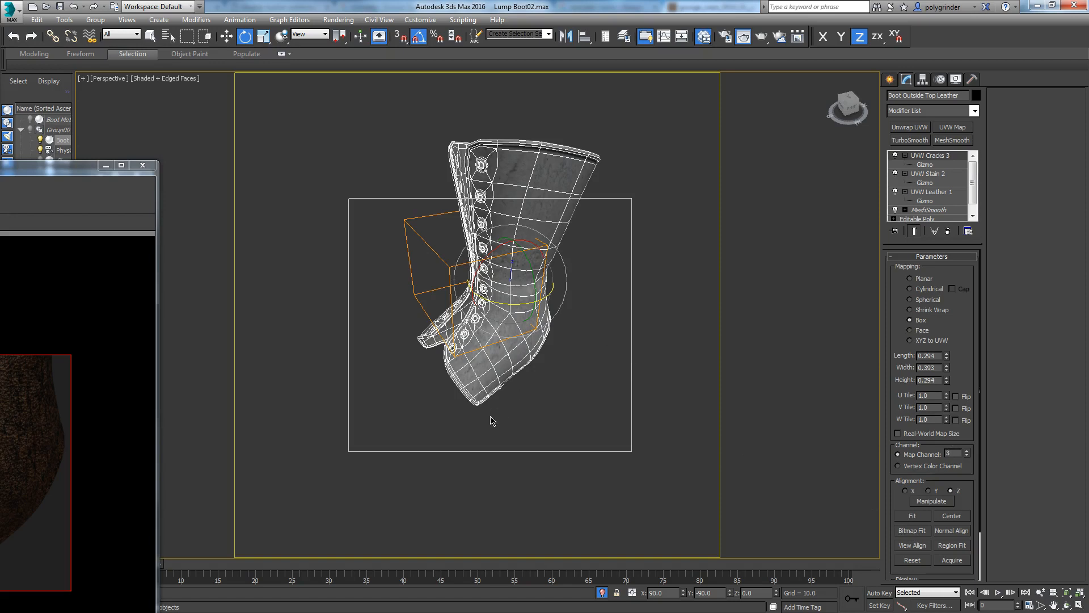
{"action": "mouse_move", "coordinate": [467, 416]}
{"action": "middle_mouse_down", "text": "alt"}
{"action": "mouse_move", "coordinate": [539, 408]}
{"action": "mouse_move", "coordinate": [488, 412]}
{"action": "middle_mouse_up", "text": "alt"}
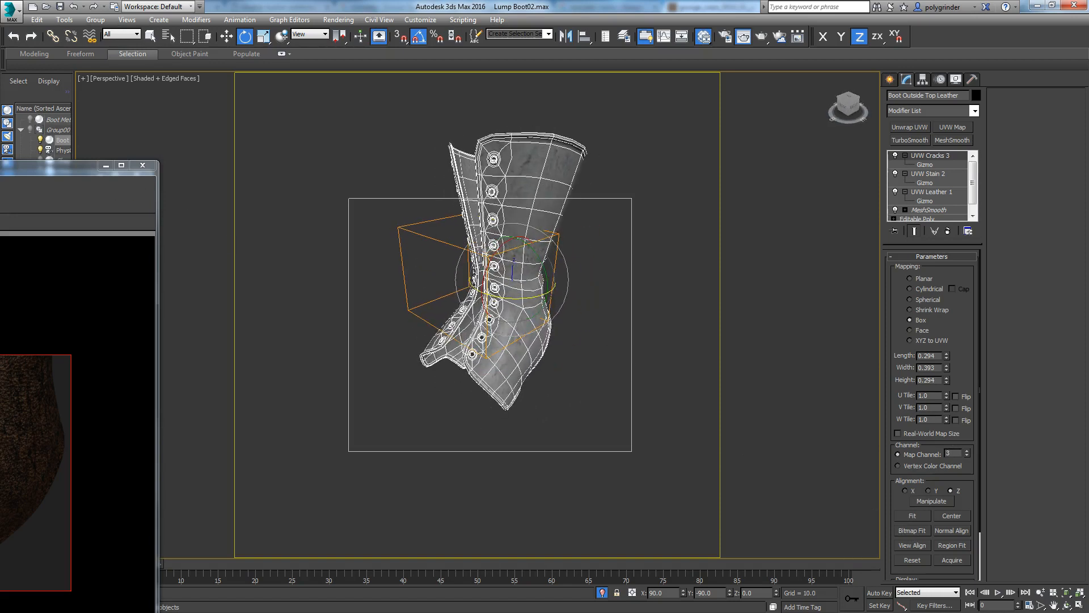
Display the Map #5 crack bitmap as shaded material on the boot in the viewport.
{"action": "key", "text": "m"}
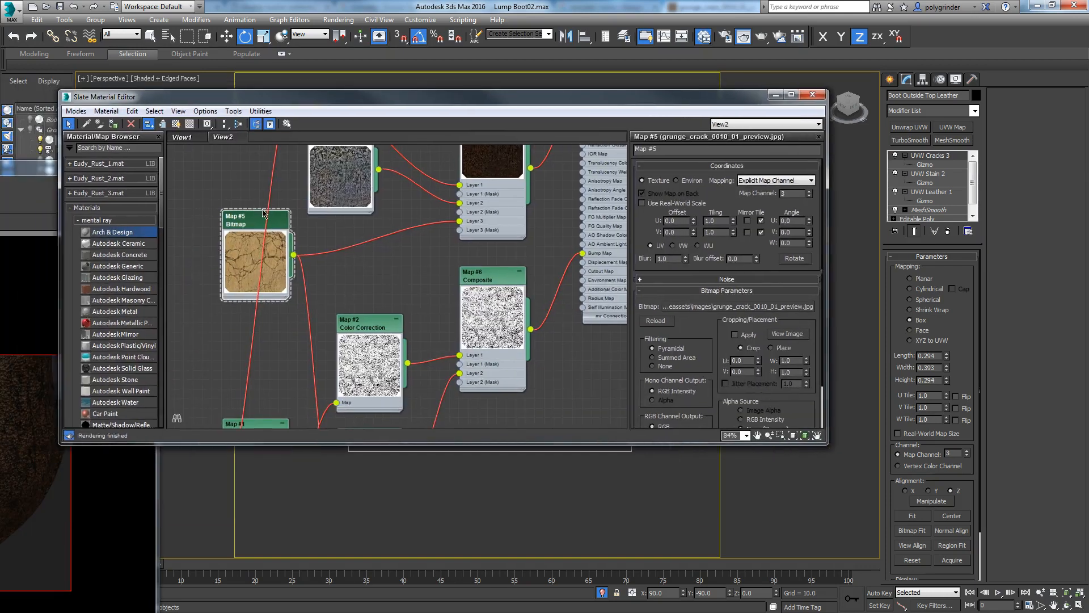
{"action": "left_click", "coordinate": [175, 124]}
{"action": "left_click_drag", "start_coordinate": [319, 97], "coordinate": [0, 105]}
{"action": "scroll", "coordinate": [512, 295], "scroll_direction": "up", "scroll_amount": 5}
{"action": "middle_click_drag", "start_coordinate": [533, 269], "coordinate": [518, 378]}
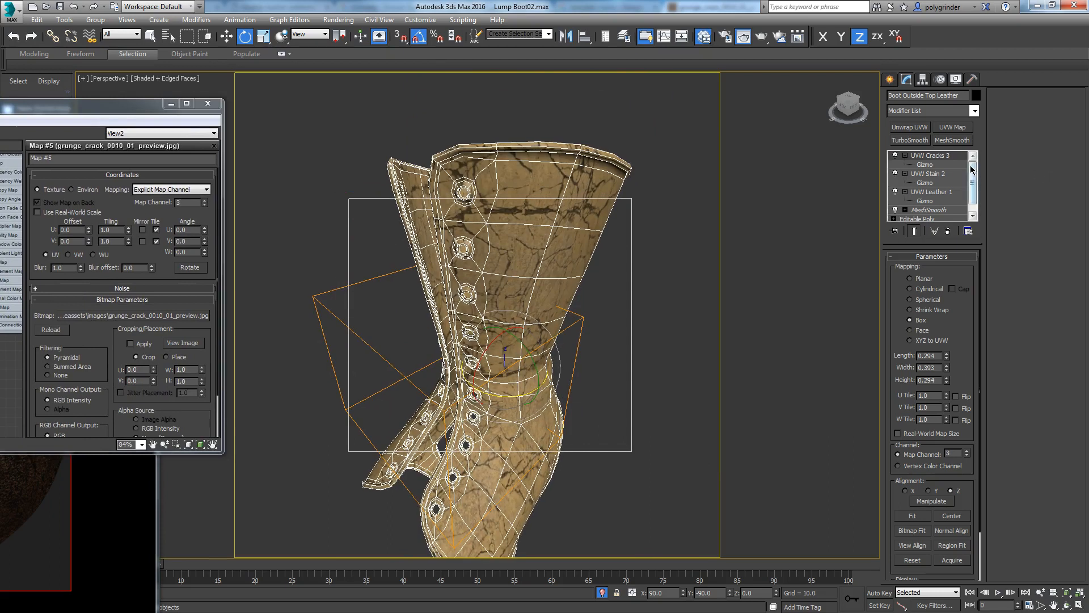
Try moving the UVW Cracks 3 gizmo slightly on the boot, and undo the move.
{"action": "left_click", "coordinate": [930, 166]}
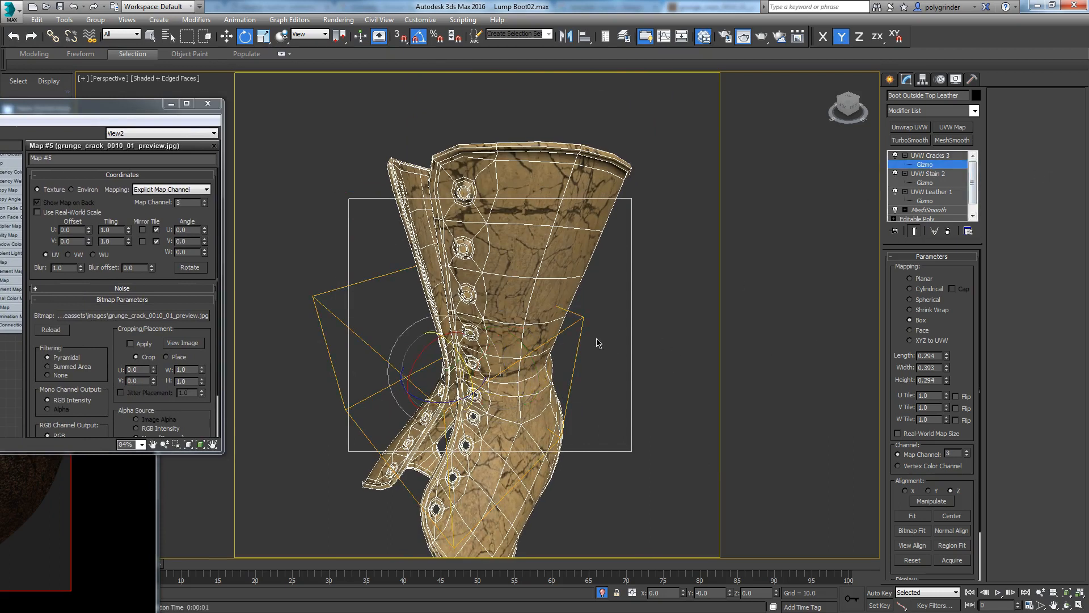
{"action": "right_click", "coordinate": [501, 362]}
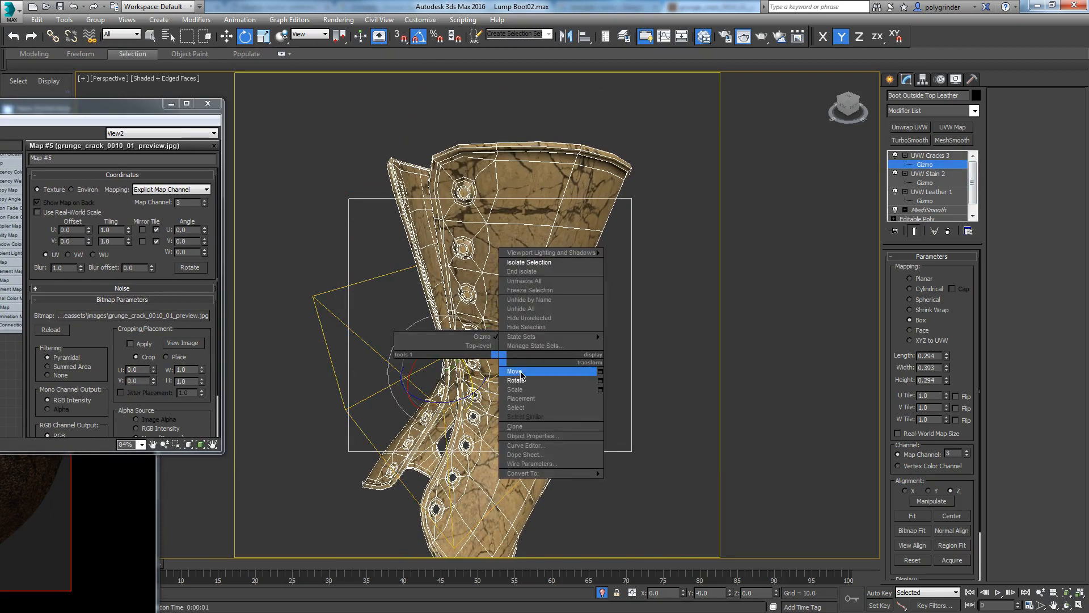
{"action": "left_click", "coordinate": [516, 371]}
{"action": "left_click_drag", "start_coordinate": [440, 347], "coordinate": [448, 365]}
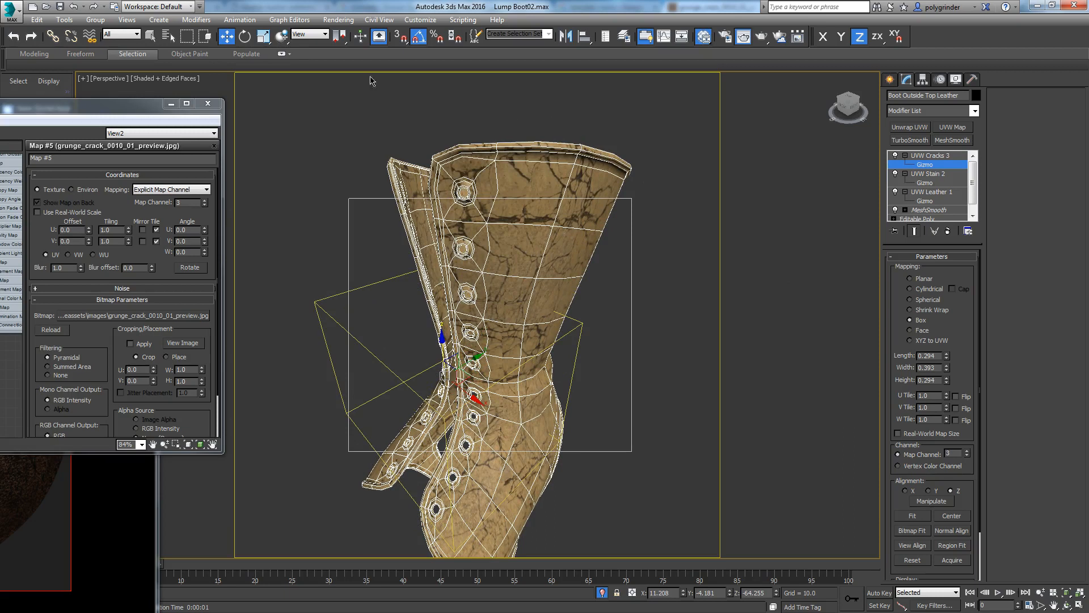
{"action": "key", "text": "ctrl+z"}
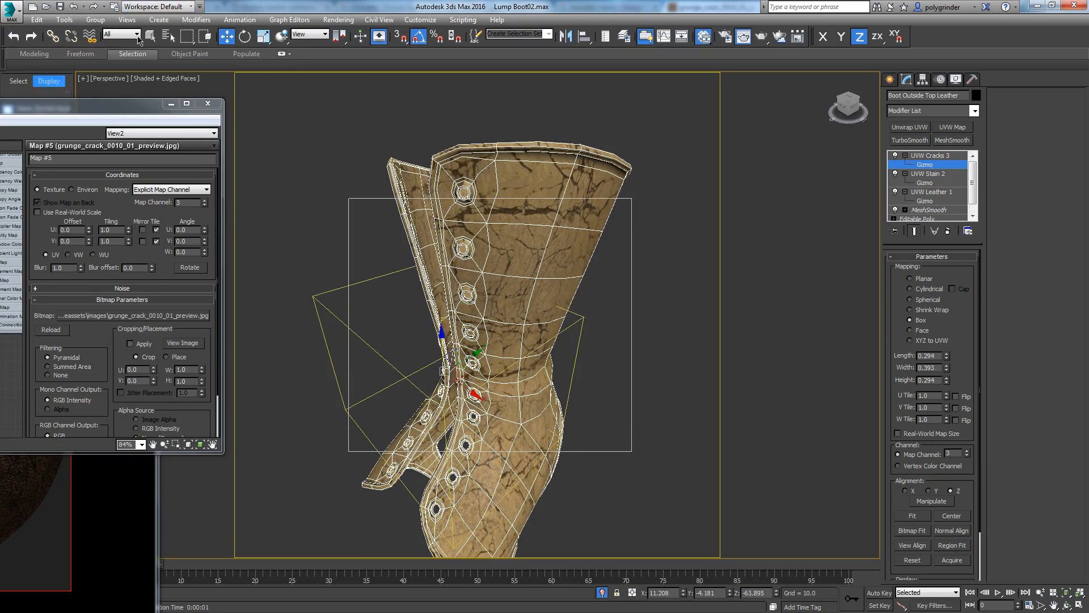
In the Map #3 Composite, turn on the crack map in Layer 3 and set the Layer 2 opacity to 55.
{"action": "left_click", "coordinate": [43, 117]}
{"action": "left_click_drag", "start_coordinate": [43, 104], "coordinate": [635, 75]}
{"action": "middle_click_drag", "start_coordinate": [447, 196], "coordinate": [383, 347]}
{"action": "double_click", "coordinate": [419, 272]}
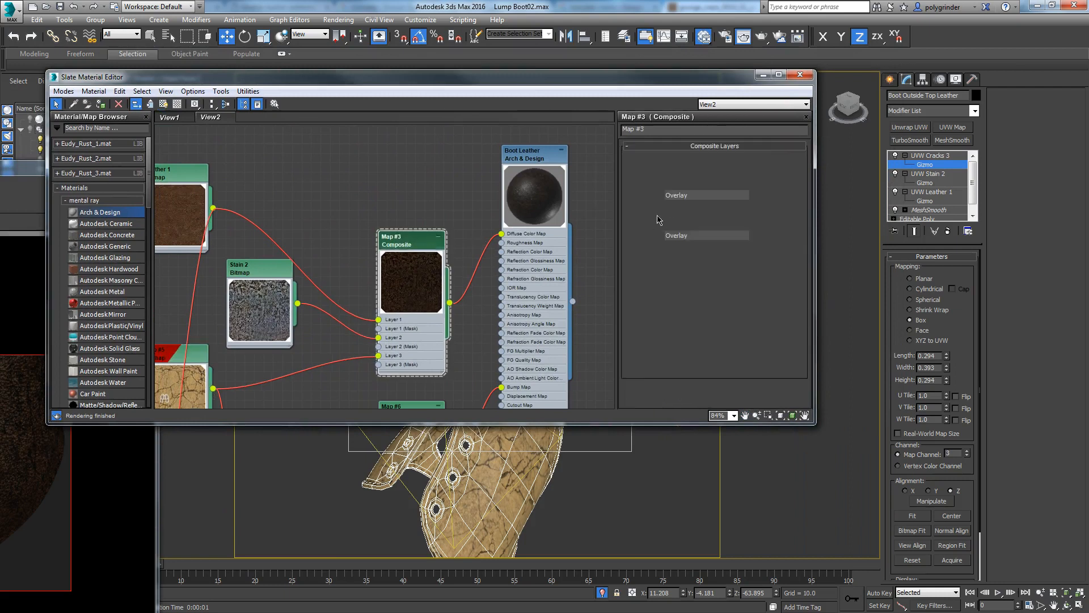
{"action": "left_click", "coordinate": [636, 185]}
{"action": "double_click", "coordinate": [742, 225]}
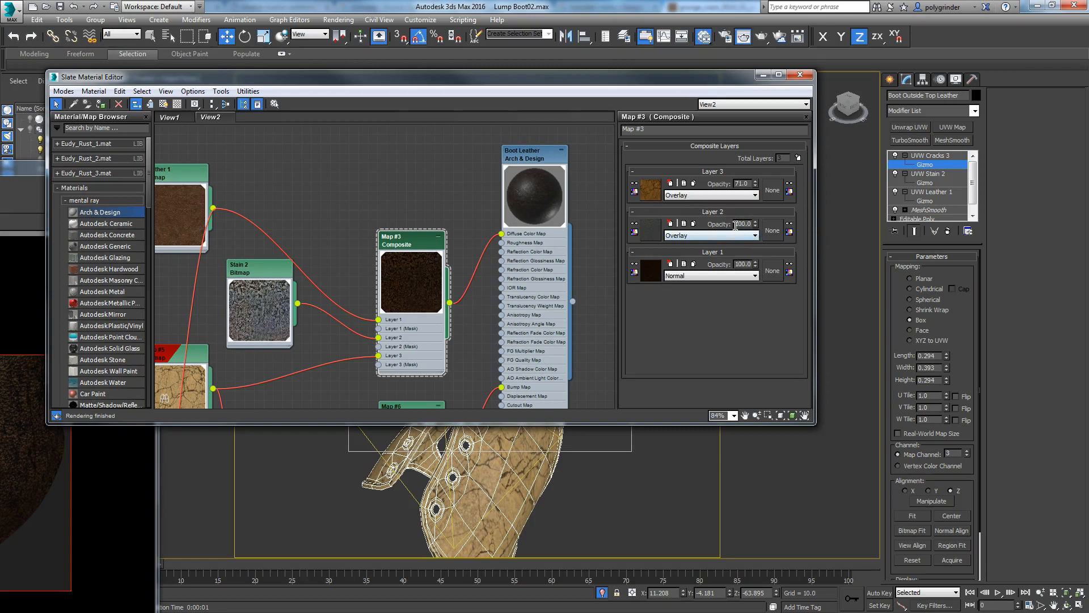
{"action": "type", "text": "55"}
{"action": "key", "text": "Return"}
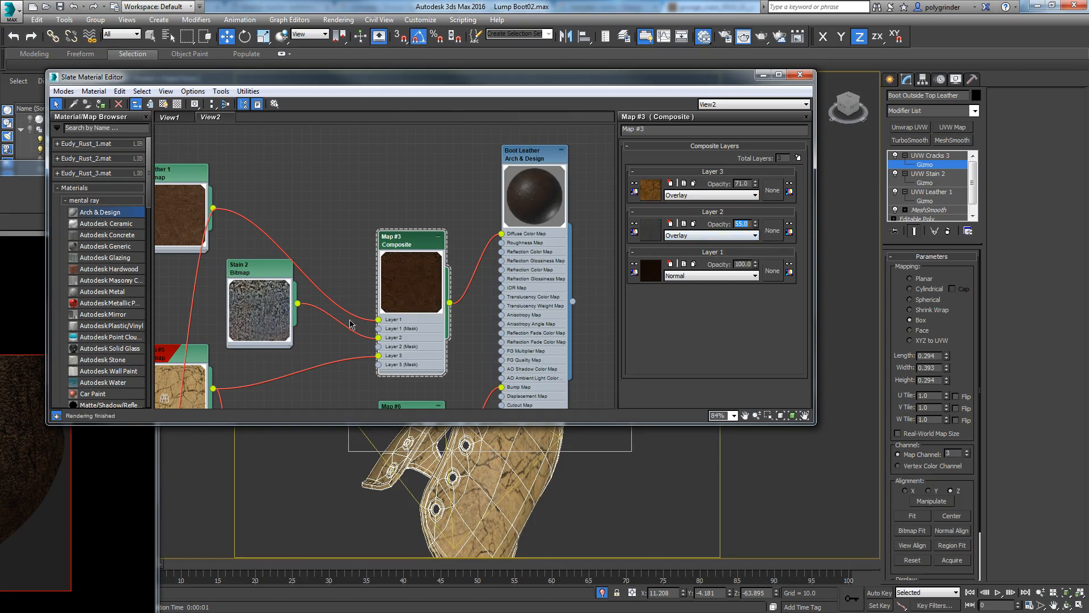
Minimize the material editor, restore the saved perspective view, and render the boot region with the crack color layer.
{"action": "left_click_drag", "start_coordinate": [441, 86], "coordinate": [449, 55]}
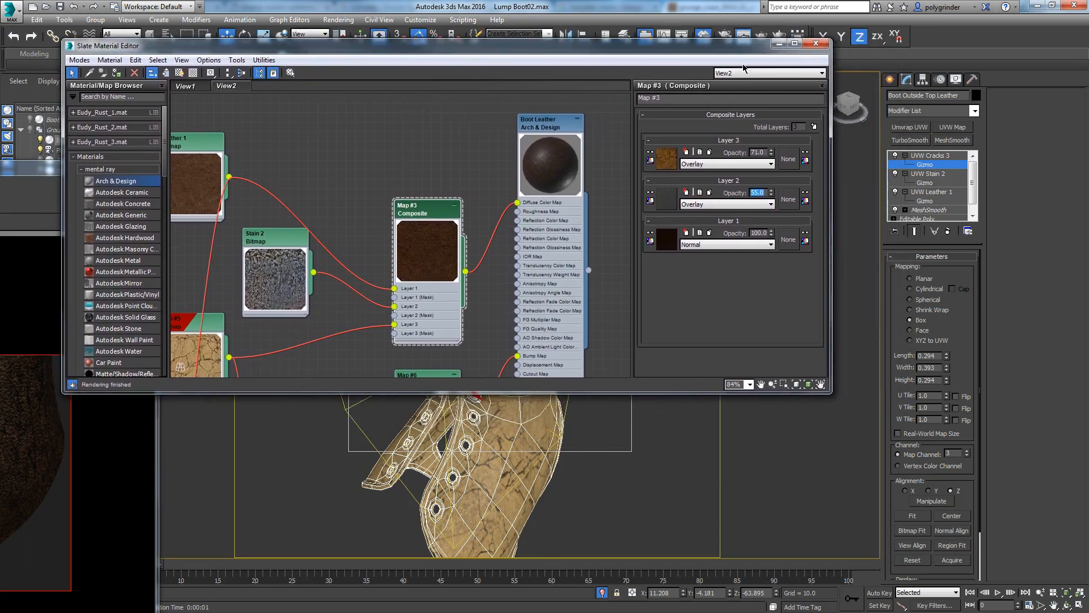
{"action": "left_click", "coordinate": [780, 44]}
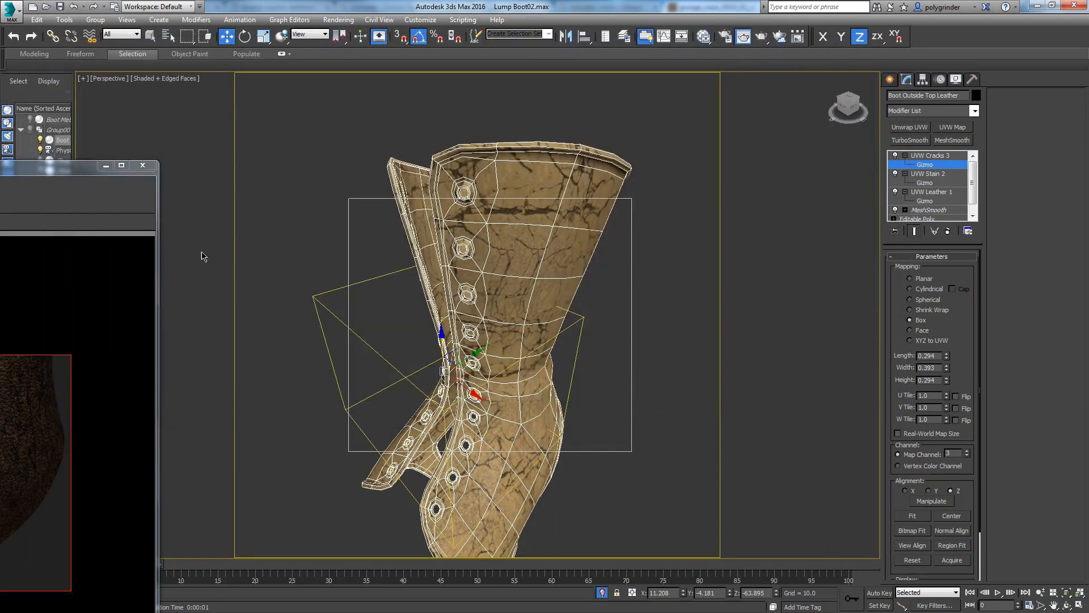
{"action": "left_click", "coordinate": [127, 19]}
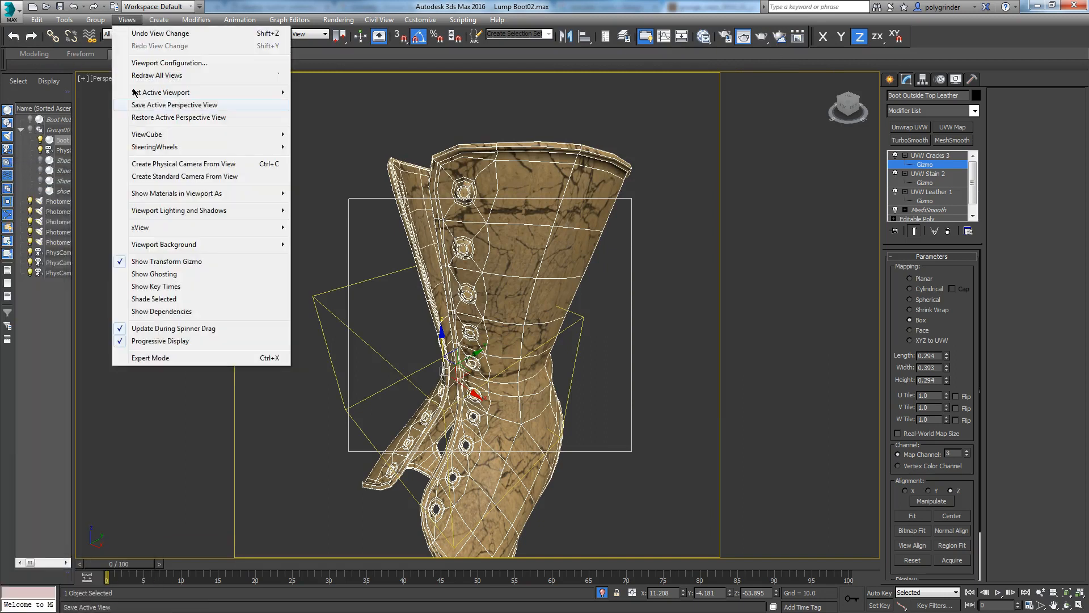
{"action": "left_click", "coordinate": [161, 117]}
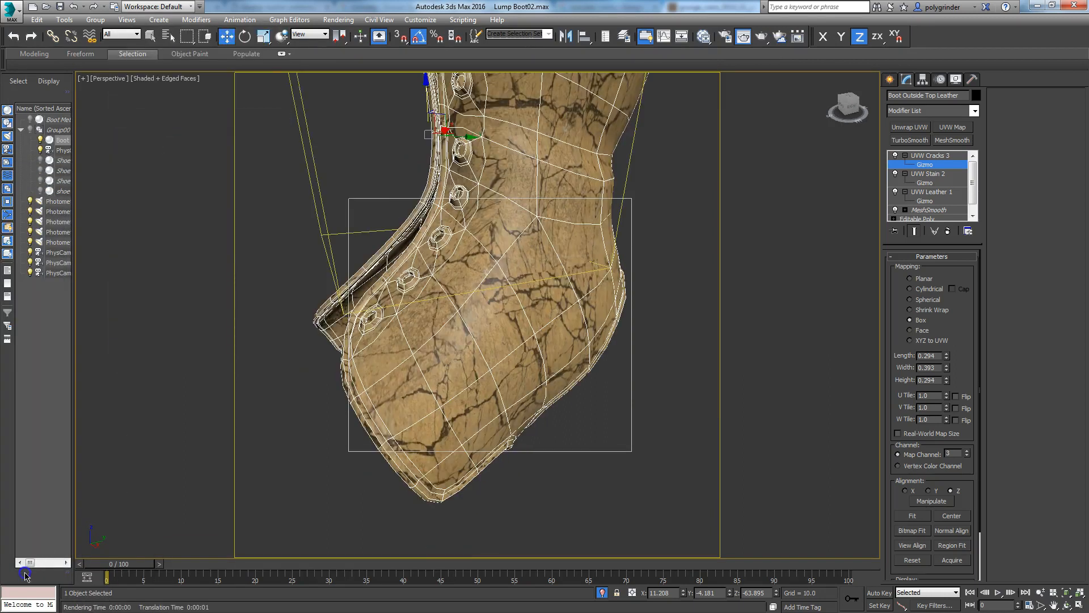
{"action": "key", "text": "shift+q"}
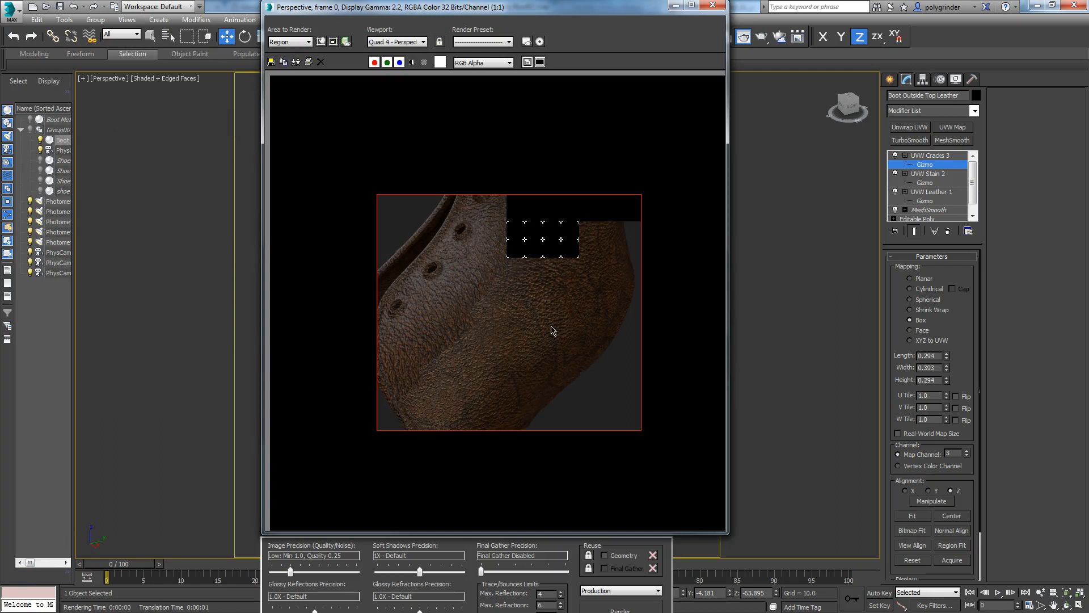
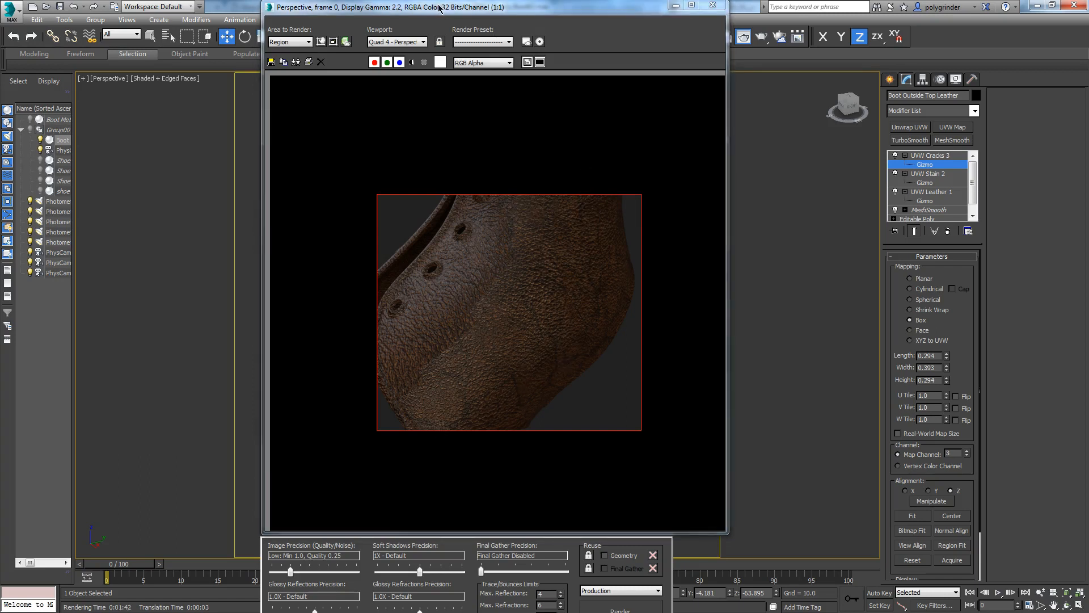
Locate the Map #6 Composite feeding the bump map and turn on its Layer 2 cracks.
{"action": "key", "text": "m"}
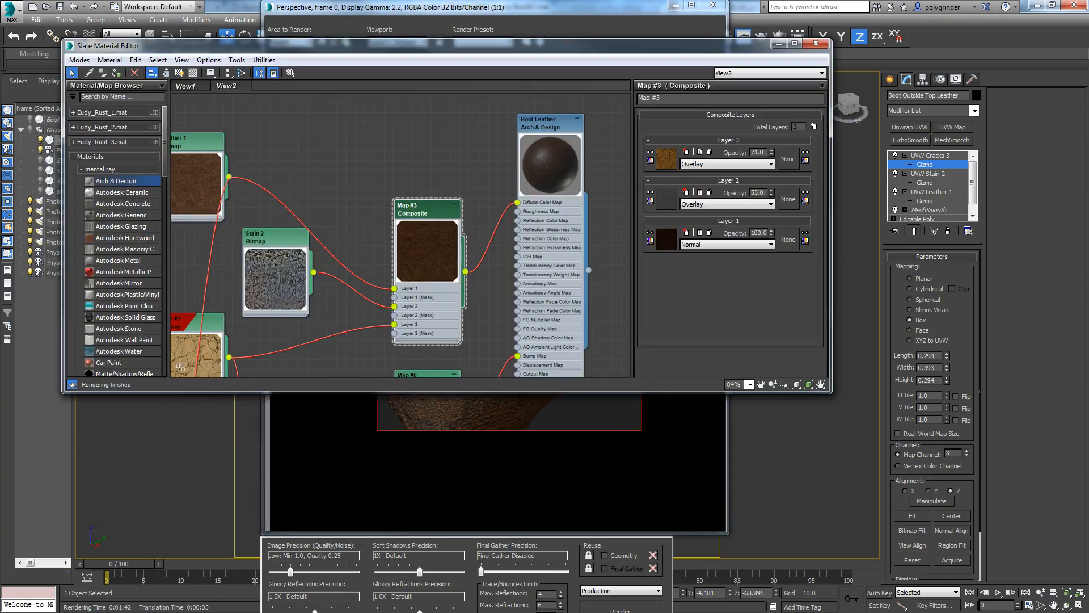
{"action": "scroll", "coordinate": [464, 324], "scroll_direction": "down", "scroll_amount": 3}
{"action": "middle_click_drag", "start_coordinate": [335, 244], "coordinate": [409, 219]}
{"action": "left_click_drag", "start_coordinate": [334, 164], "coordinate": [313, 227]}
{"action": "middle_click_drag", "start_coordinate": [357, 284], "coordinate": [330, 219]}
{"action": "scroll", "coordinate": [353, 277], "scroll_direction": "up", "scroll_amount": 1}
{"action": "left_click_drag", "start_coordinate": [369, 261], "coordinate": [370, 247]}
{"action": "double_click", "coordinate": [468, 135]}
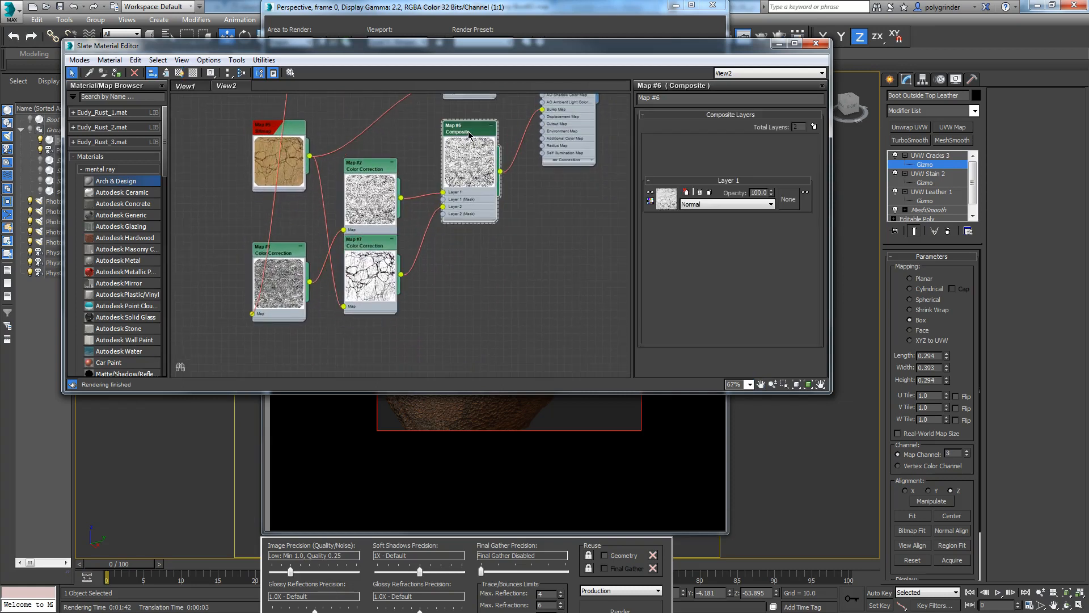
{"action": "left_click", "coordinate": [651, 153]}
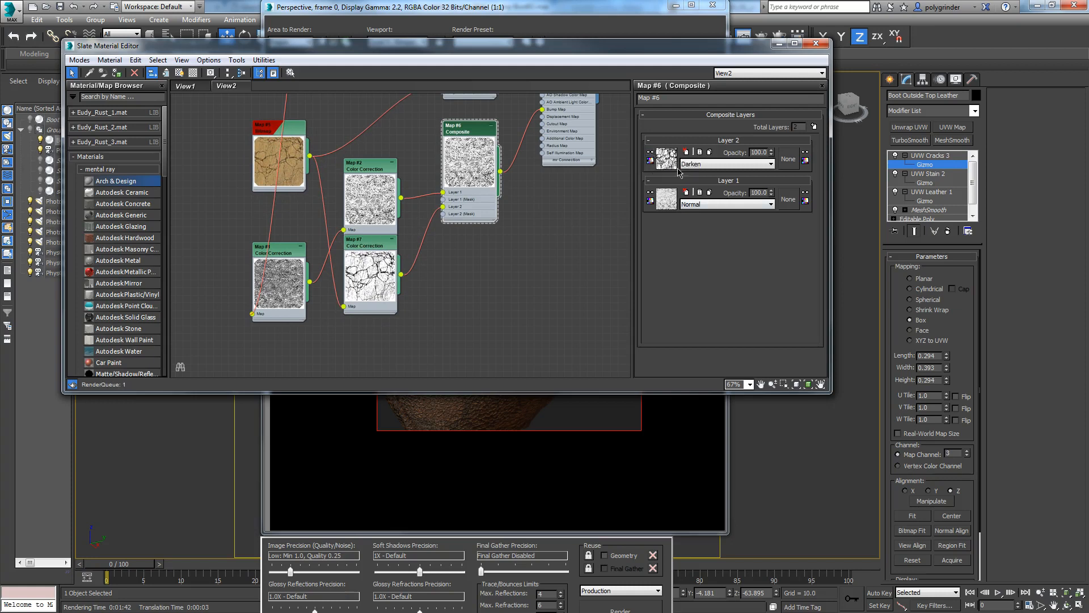
Inspect the Map #7 Color Correction and Map #6 Composite previews, and move the editor aside to view the rendered frame.
{"action": "scroll", "coordinate": [540, 245], "scroll_direction": "up", "scroll_amount": 4}
{"action": "middle_click_drag", "start_coordinate": [359, 310], "coordinate": [485, 298]}
{"action": "scroll", "coordinate": [485, 298], "scroll_direction": "up", "scroll_amount": 2}
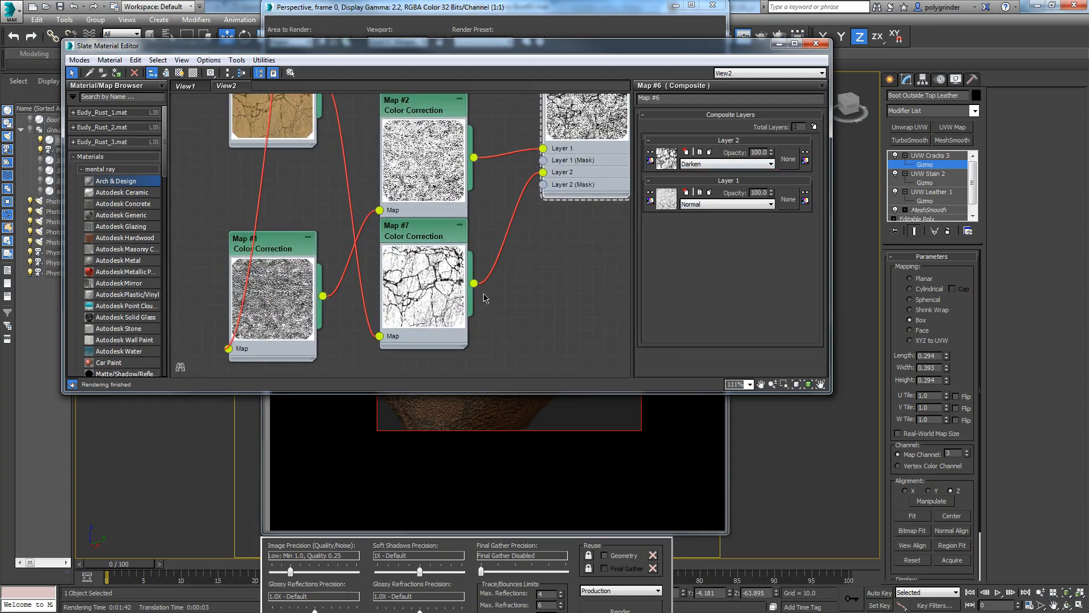
{"action": "left_click_drag", "start_coordinate": [409, 240], "coordinate": [439, 238]}
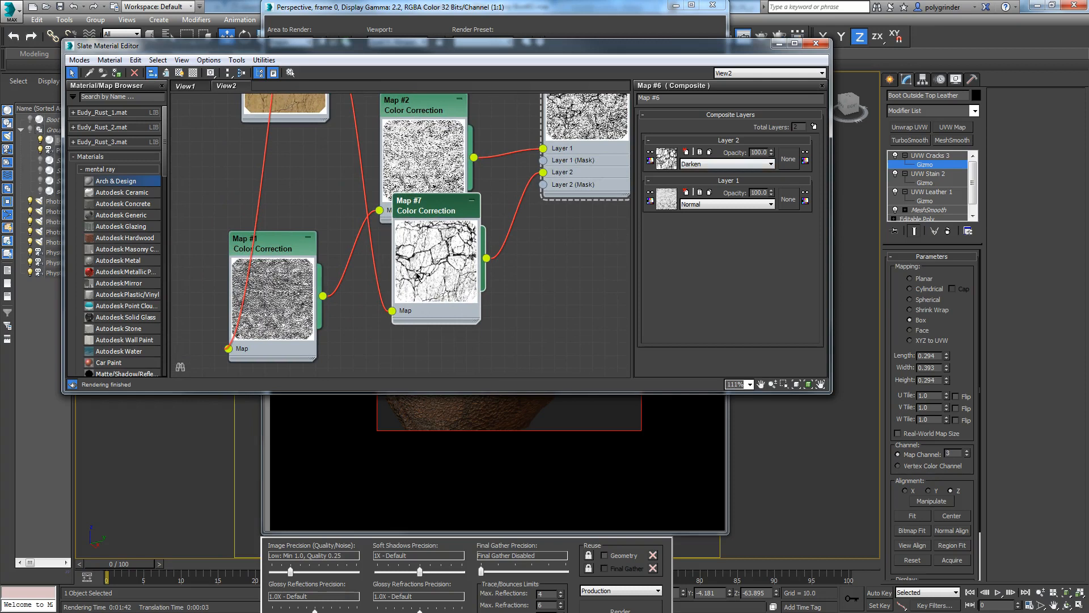
{"action": "middle_click_drag", "start_coordinate": [568, 249], "coordinate": [504, 276]}
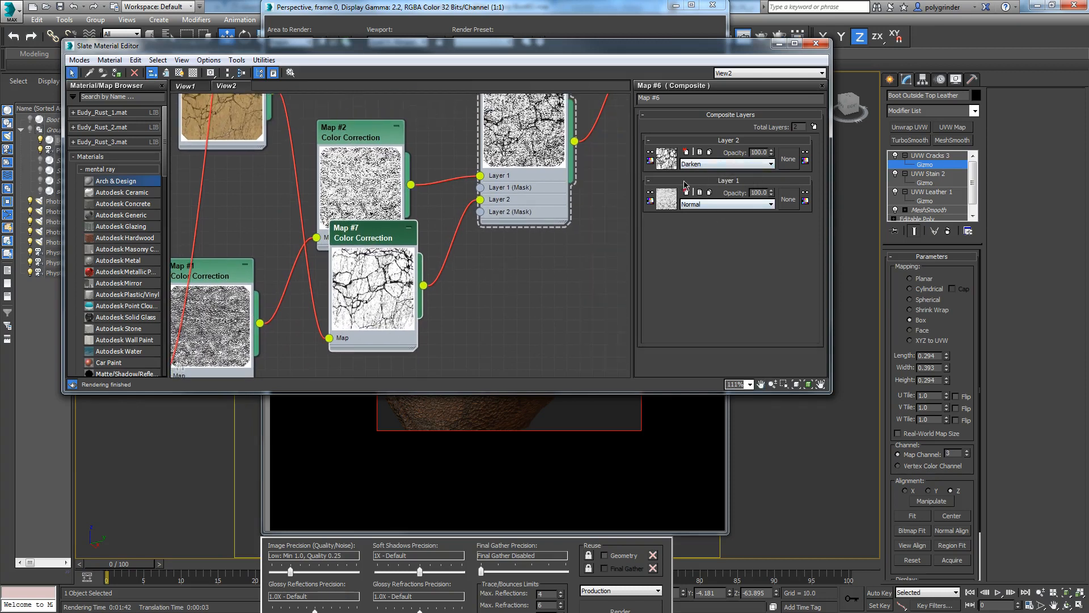
{"action": "middle_click_drag", "start_coordinate": [519, 130], "coordinate": [498, 251]}
{"action": "scroll", "coordinate": [497, 252], "scroll_direction": "up", "scroll_amount": 1}
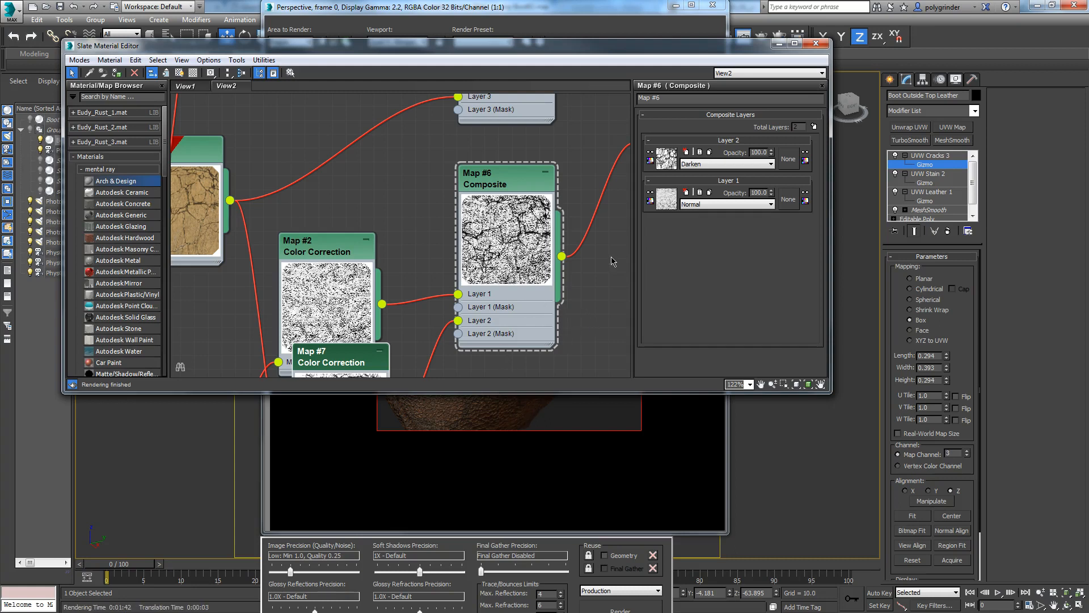
{"action": "left_click_drag", "start_coordinate": [708, 50], "coordinate": [36, 67]}
{"action": "left_click_drag", "start_coordinate": [635, 8], "coordinate": [627, 25]}
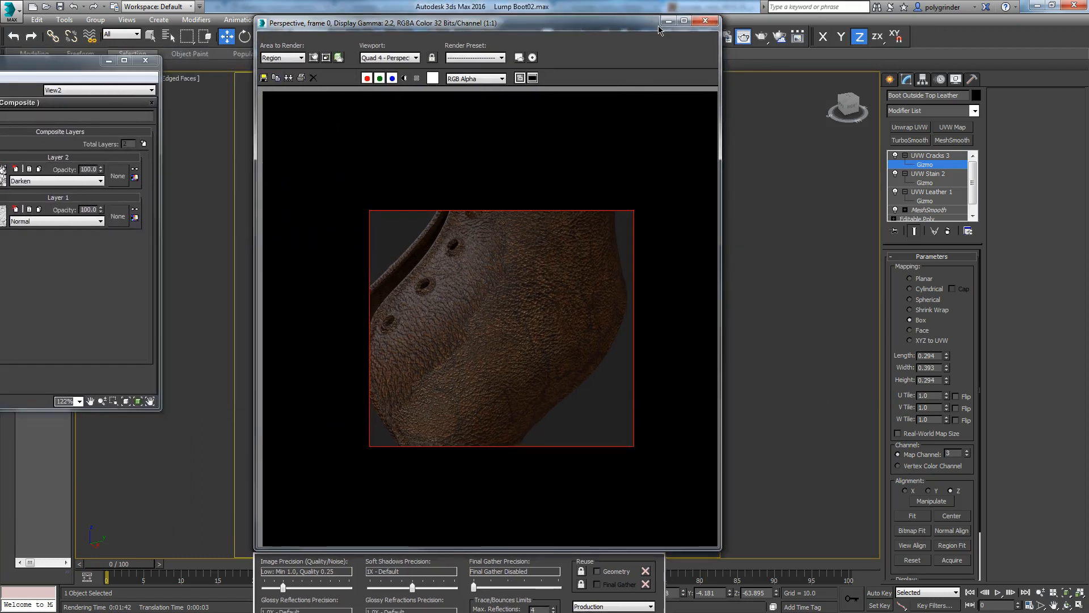
Minimize the rendered frame and go down to the Editable Poly base level of the boot's outside top leather.
{"action": "left_click", "coordinate": [667, 23]}
{"action": "middle_click_drag", "start_coordinate": [554, 253], "coordinate": [523, 384], "text": "alt"}
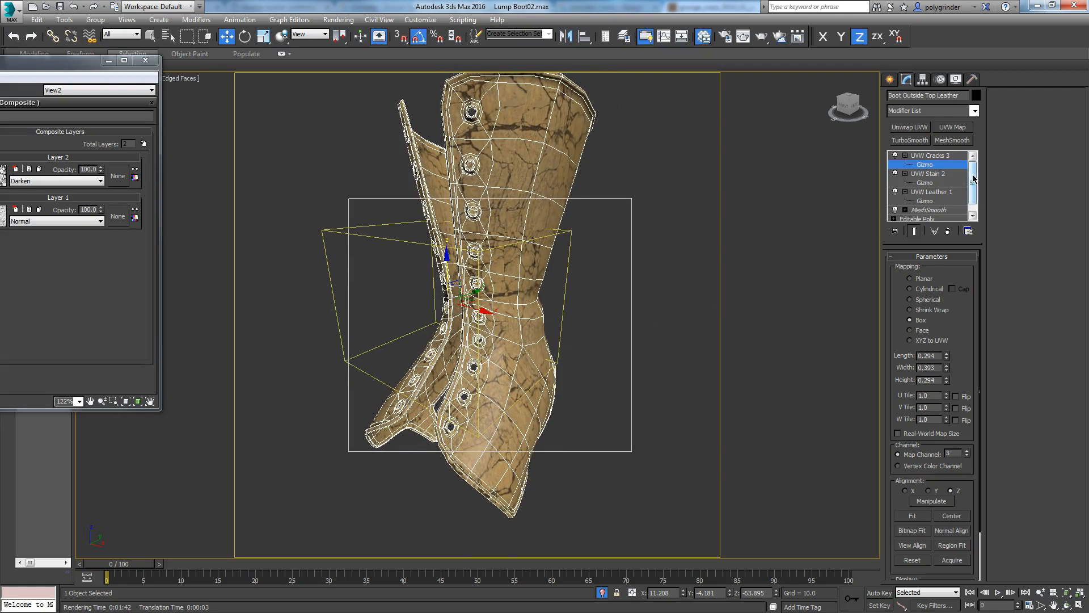
{"action": "left_click", "coordinate": [973, 216]}
{"action": "left_click", "coordinate": [930, 211]}
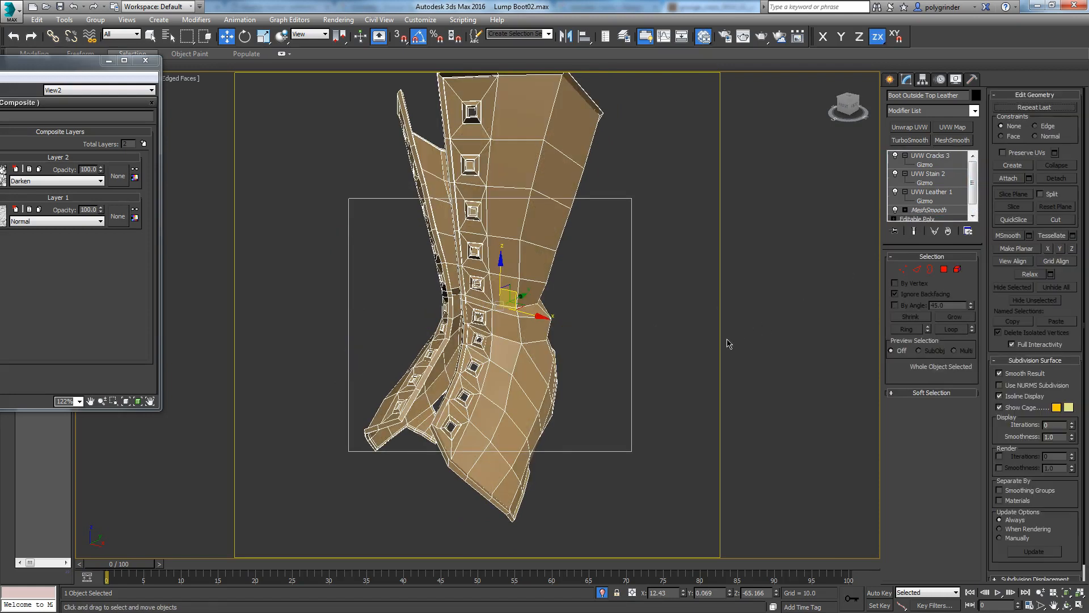
In polygon mode, select the loop of four thin polygons around the inner rim of the lowest eyelet hole beside the boot's front opening.
{"action": "scroll", "coordinate": [624, 301], "scroll_direction": "up", "scroll_amount": 5}
{"action": "middle_click_drag", "start_coordinate": [627, 299], "coordinate": [518, 343]}
{"action": "scroll", "coordinate": [518, 342], "scroll_direction": "up", "scroll_amount": 5}
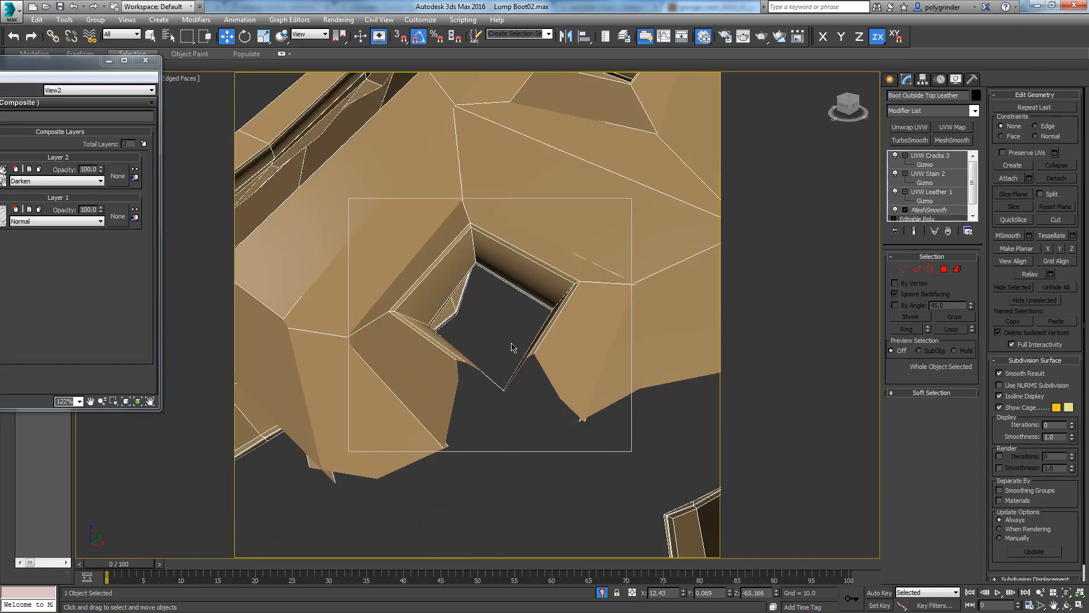
{"action": "scroll", "coordinate": [479, 354], "scroll_direction": "down", "scroll_amount": 5}
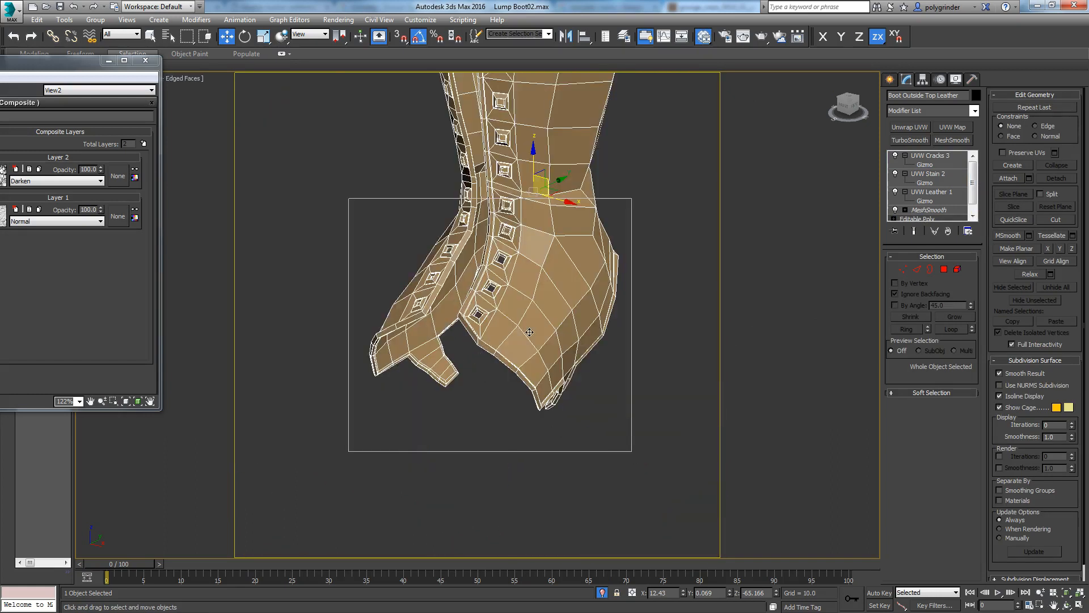
{"action": "scroll", "coordinate": [529, 332], "scroll_direction": "up", "scroll_amount": 6}
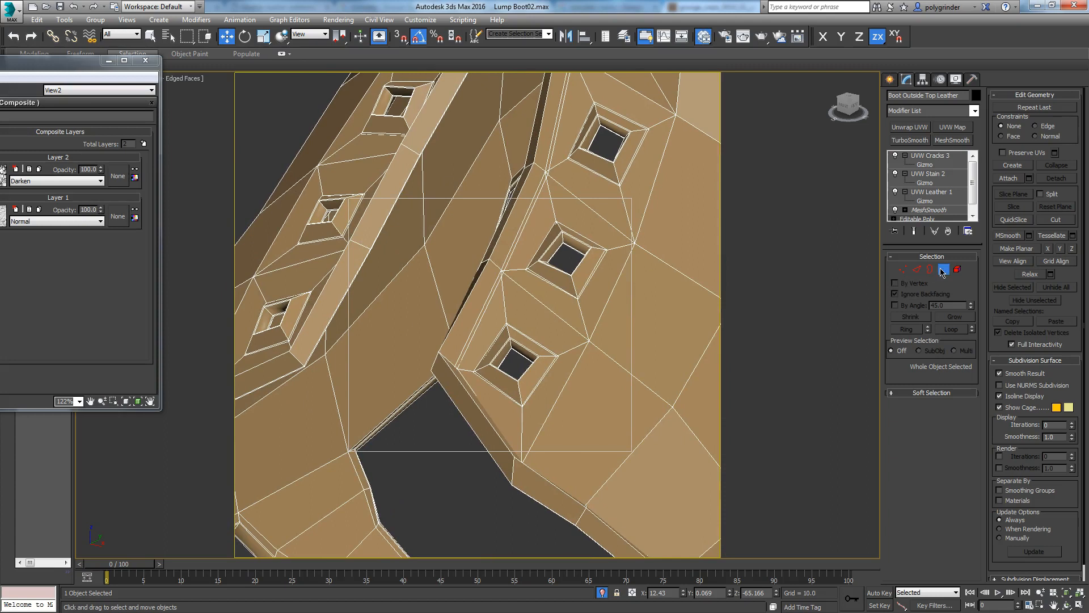
{"action": "left_click", "coordinate": [942, 270]}
{"action": "left_click", "coordinate": [445, 433]}
{"action": "scroll", "coordinate": [492, 398], "scroll_direction": "up", "scroll_amount": 5}
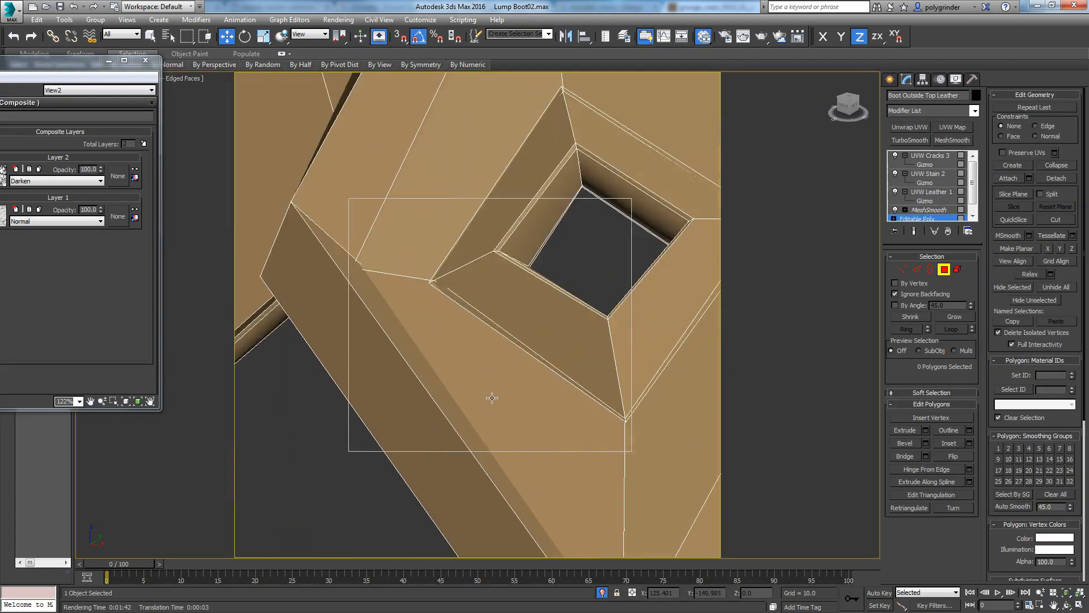
{"action": "scroll", "coordinate": [474, 432], "scroll_direction": "down", "scroll_amount": 2}
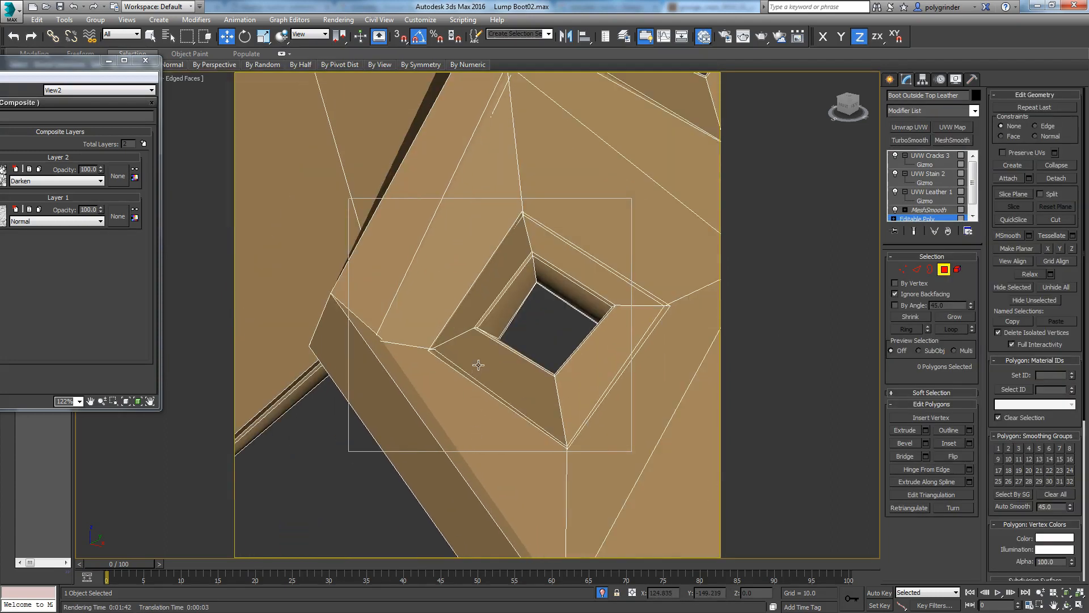
{"action": "left_click", "coordinate": [486, 316]}
{"action": "scroll", "coordinate": [489, 329], "scroll_direction": "up", "scroll_amount": 3}
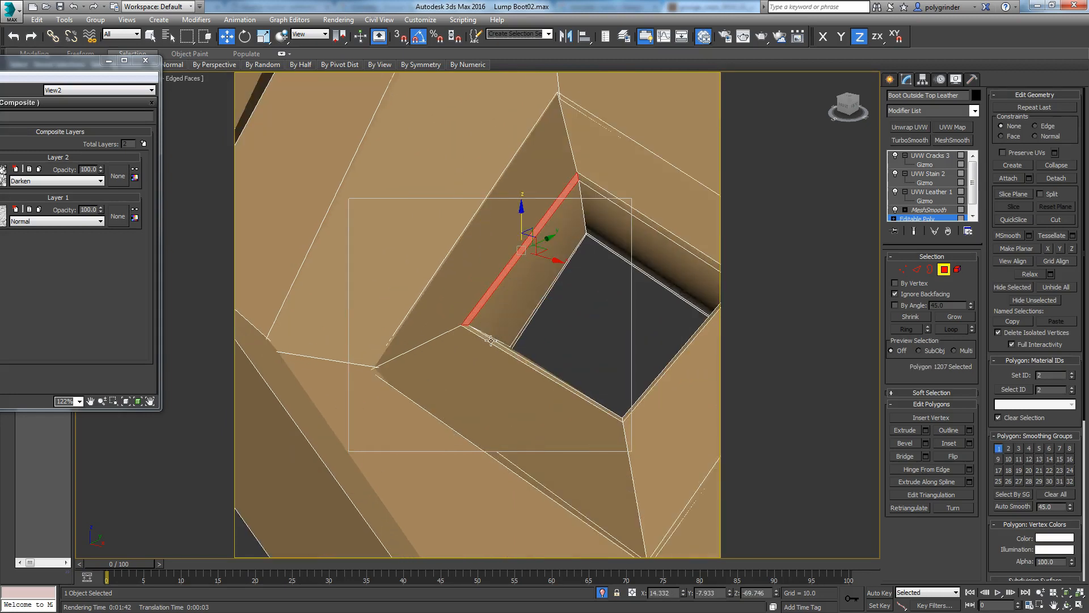
{"action": "left_click", "coordinate": [492, 343], "text": "shift"}
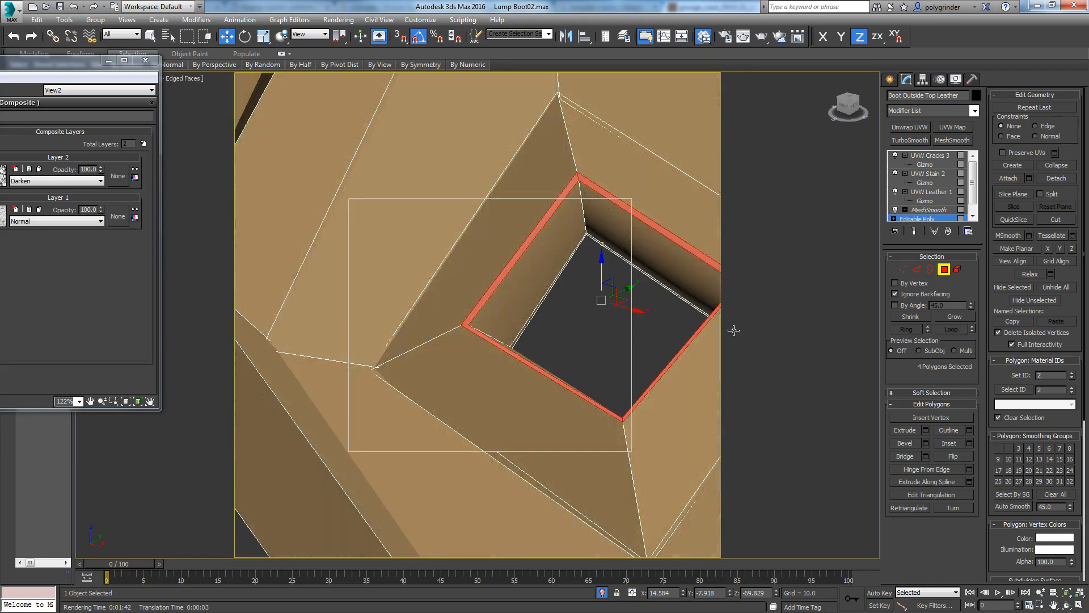
Grow the polygon selection around the lowest eyelet, then recall the saved "all eyelets" selection set.
{"action": "left_click", "coordinate": [953, 318]}
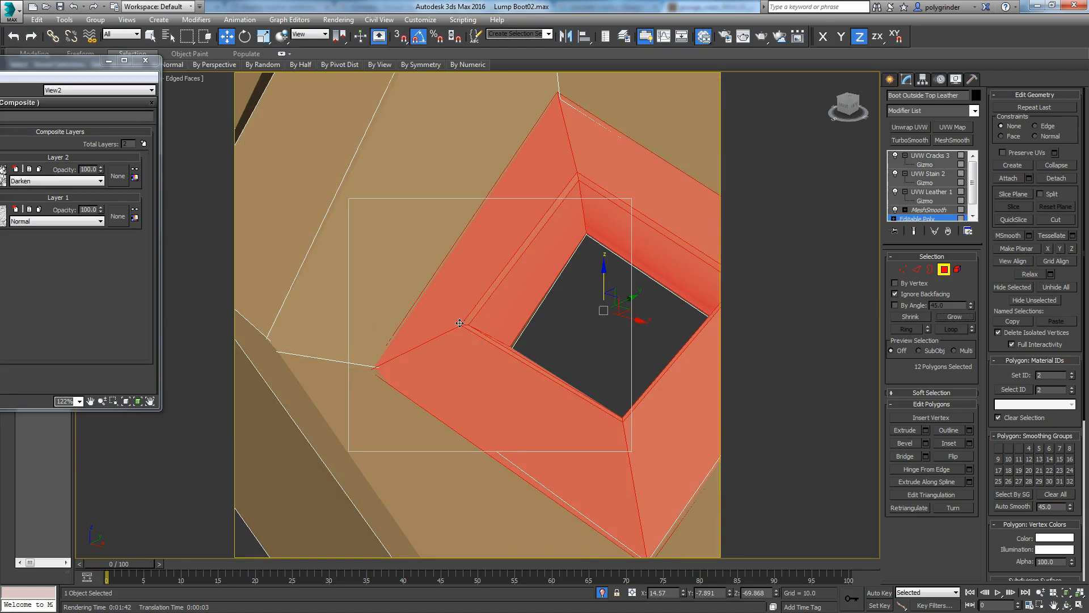
{"action": "scroll", "coordinate": [502, 253], "scroll_direction": "down", "scroll_amount": 10}
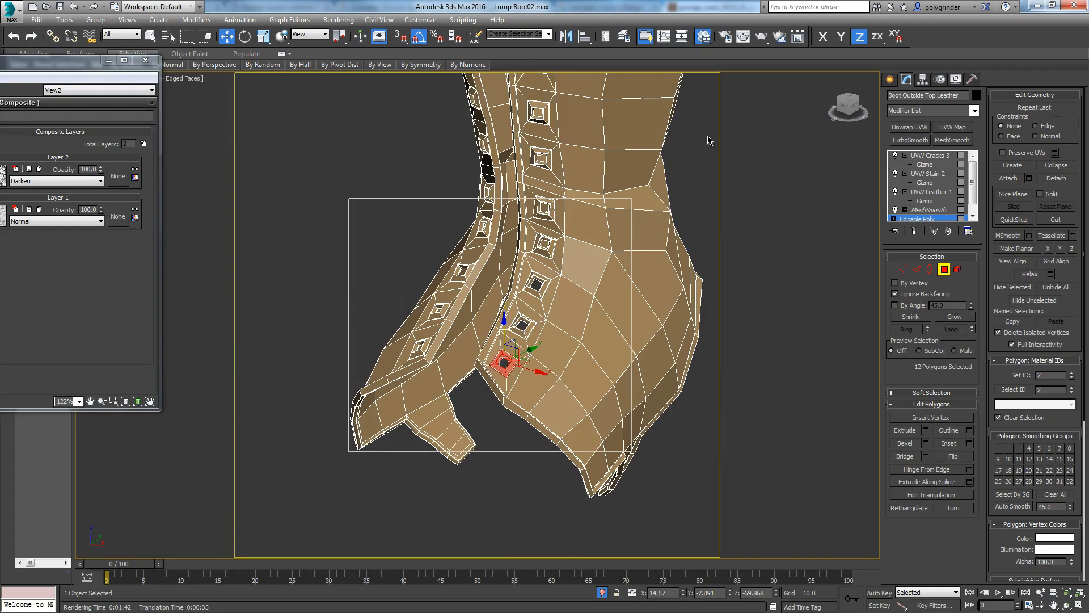
{"action": "left_click", "coordinate": [549, 34]}
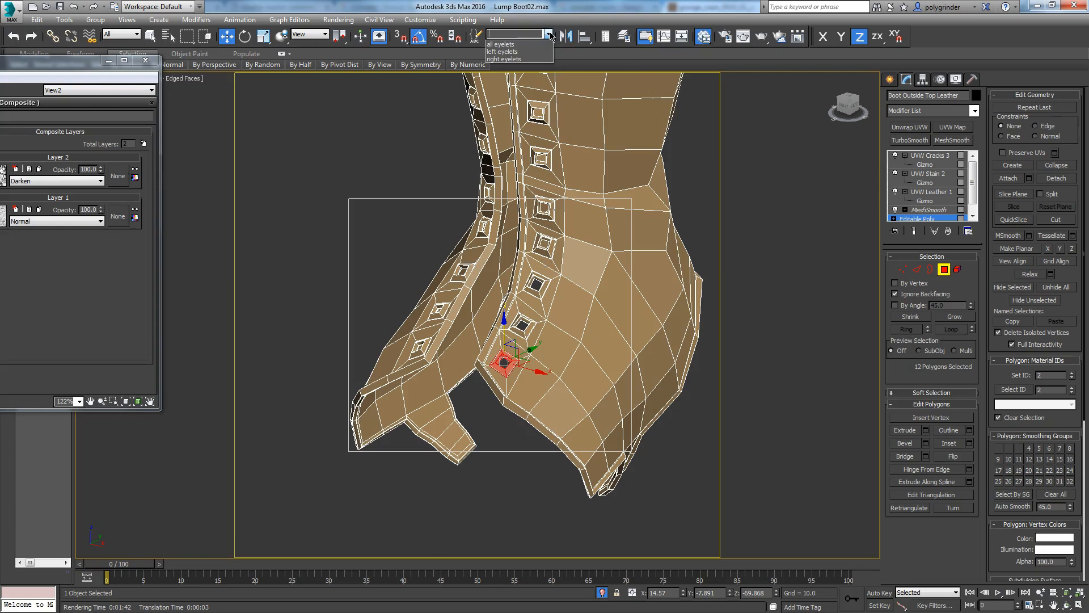
{"action": "left_click", "coordinate": [519, 45]}
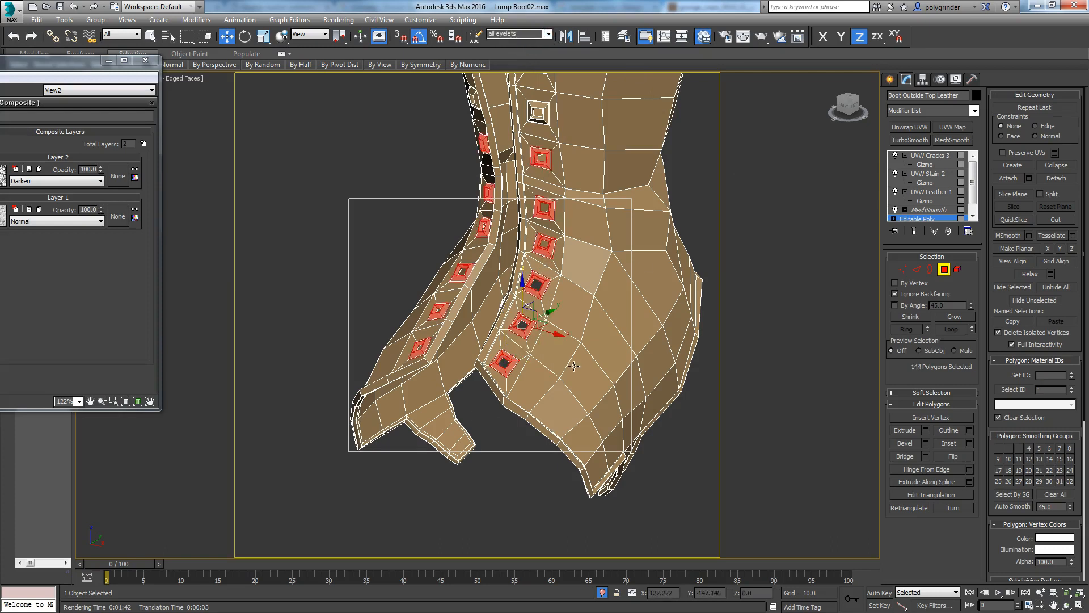
{"action": "middle_click_drag", "start_coordinate": [525, 323], "coordinate": [531, 527]}
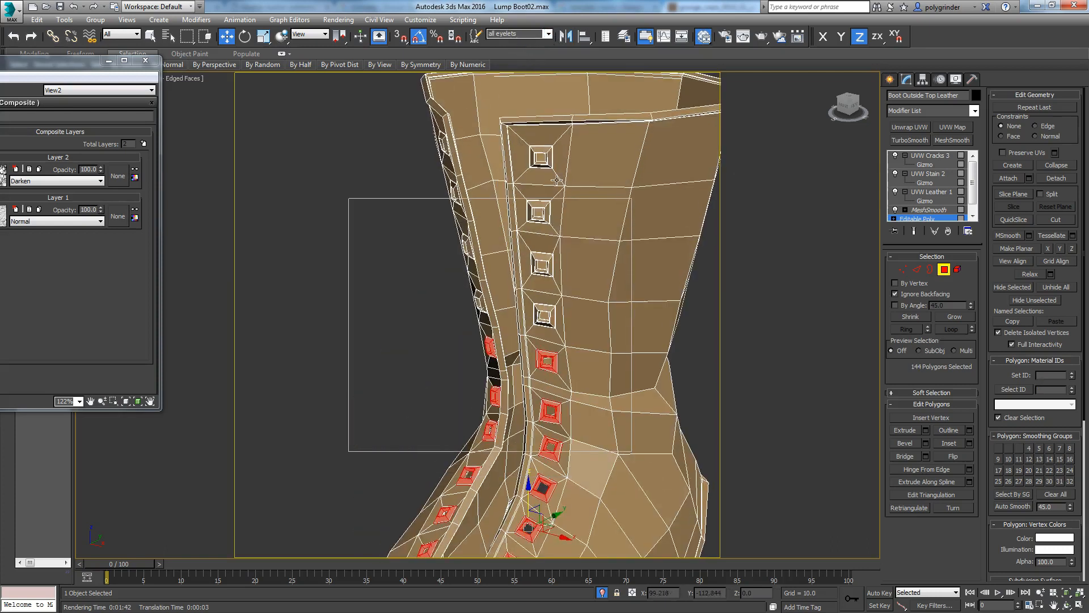
{"action": "middle_click_drag", "start_coordinate": [505, 419], "coordinate": [532, 302]}
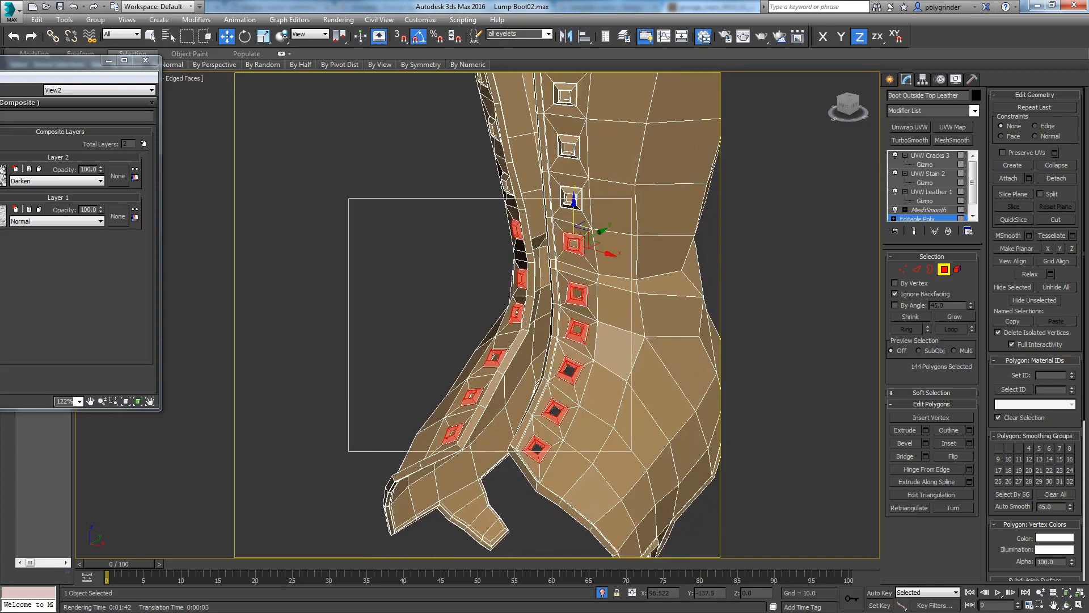
Open the Slate Material Editor at full size and move the Rivet material node away from the Lace Tips node.
{"action": "key", "text": "m"}
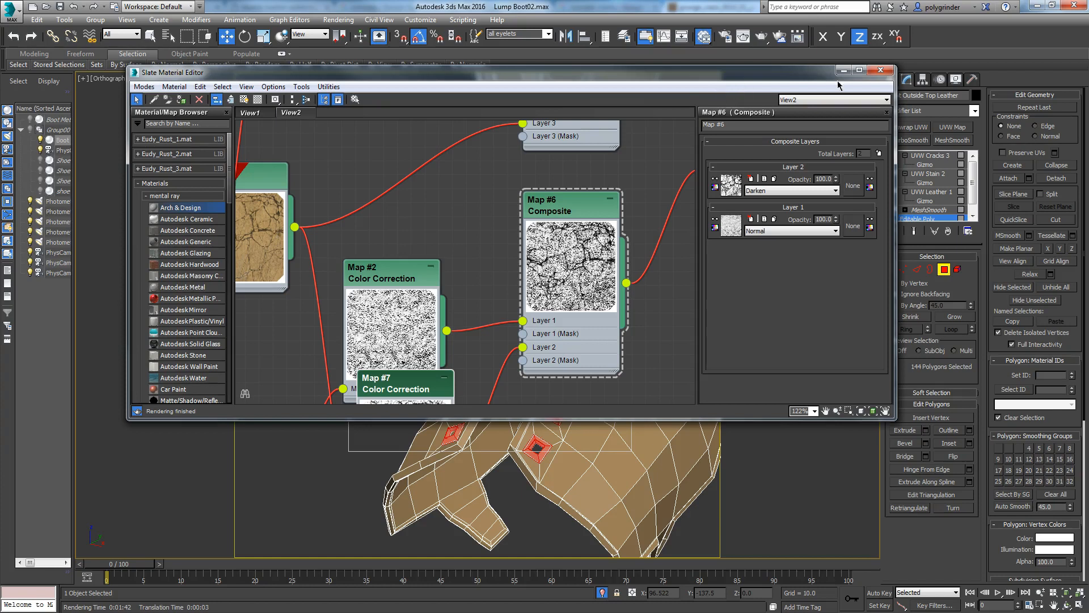
{"action": "left_click", "coordinate": [866, 67]}
{"action": "scroll", "coordinate": [311, 186], "scroll_direction": "down", "scroll_amount": 3}
{"action": "middle_click_drag", "start_coordinate": [311, 185], "coordinate": [581, 236]}
{"action": "middle_click_drag", "start_coordinate": [460, 276], "coordinate": [923, 242]}
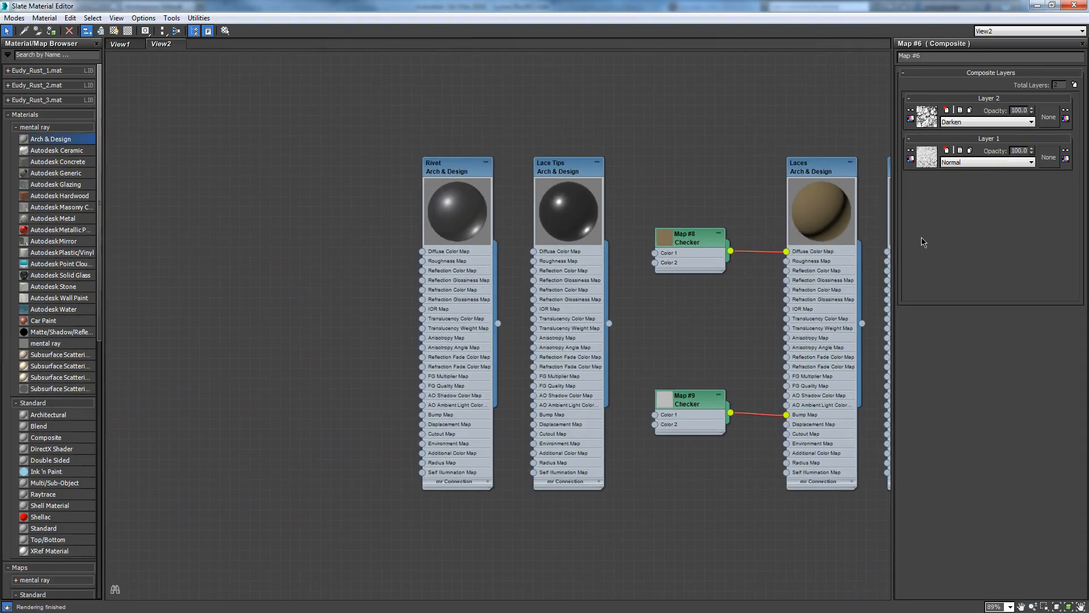
{"action": "scroll", "coordinate": [667, 189], "scroll_direction": "up", "scroll_amount": 2}
{"action": "middle_click_drag", "start_coordinate": [668, 188], "coordinate": [698, 274]}
{"action": "left_click_drag", "start_coordinate": [440, 255], "coordinate": [403, 159]}
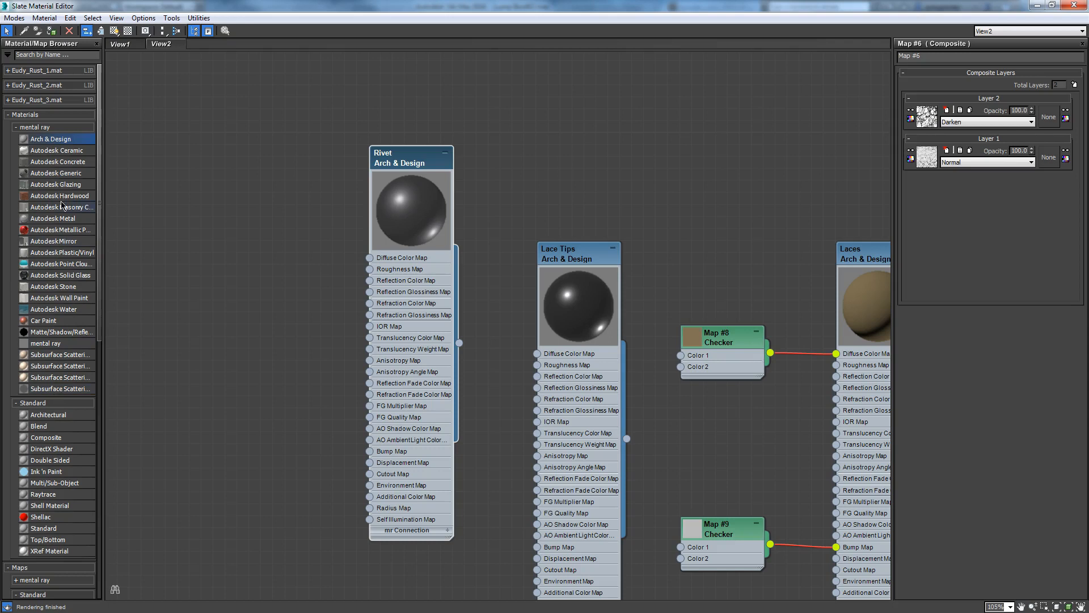
Try a new Arch & Design material with the Copper template, then delete it.
{"action": "left_click_drag", "start_coordinate": [57, 139], "coordinate": [239, 78]}
{"action": "double_click", "coordinate": [239, 79]}
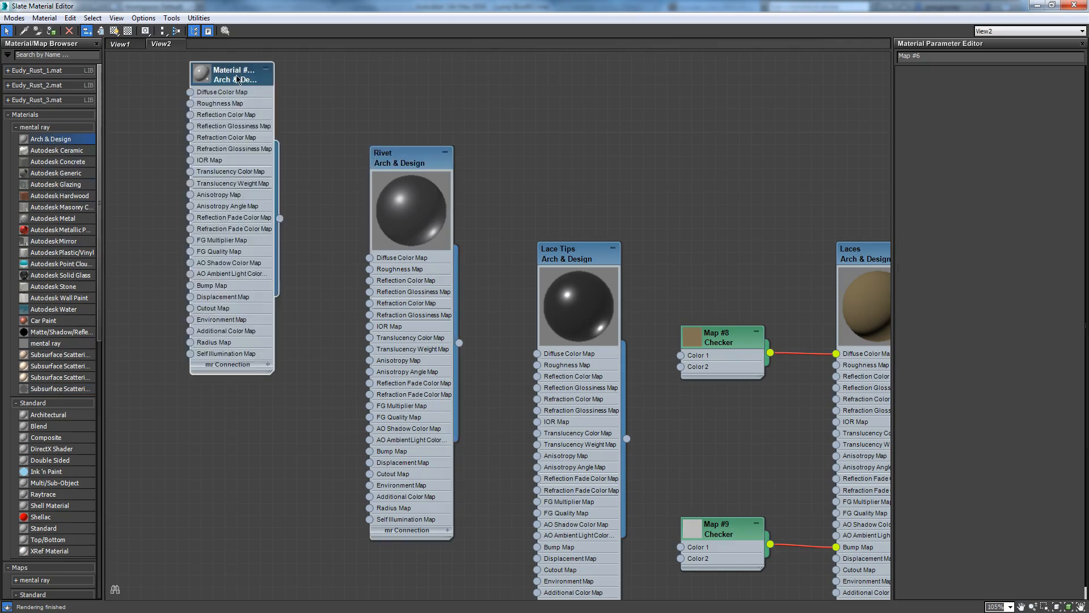
{"action": "left_click", "coordinate": [1076, 84]}
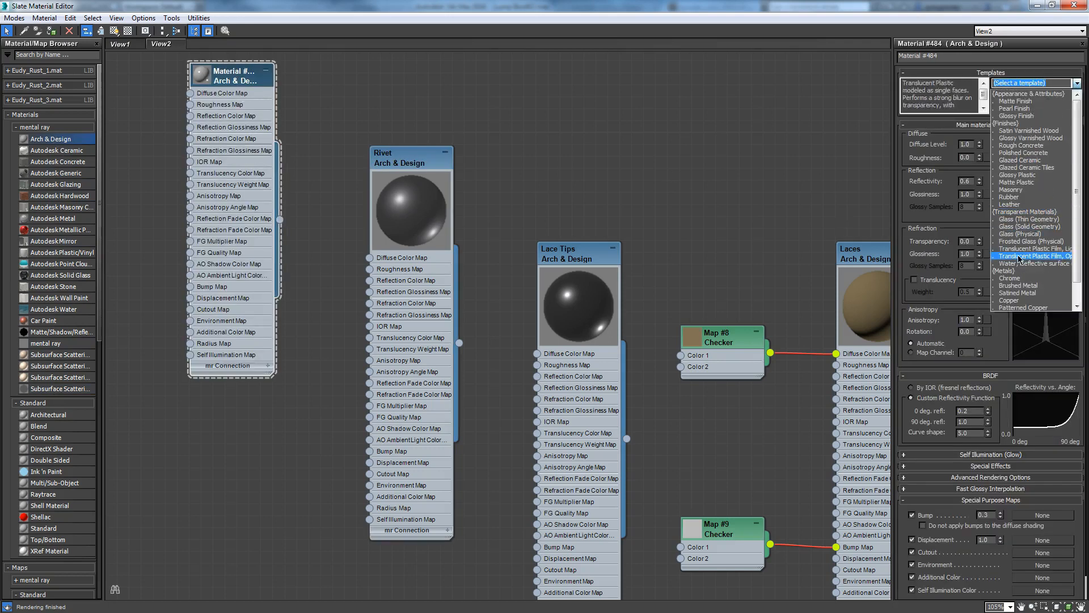
{"action": "left_click", "coordinate": [1010, 300]}
{"action": "left_click_drag", "start_coordinate": [204, 72], "coordinate": [228, 132]}
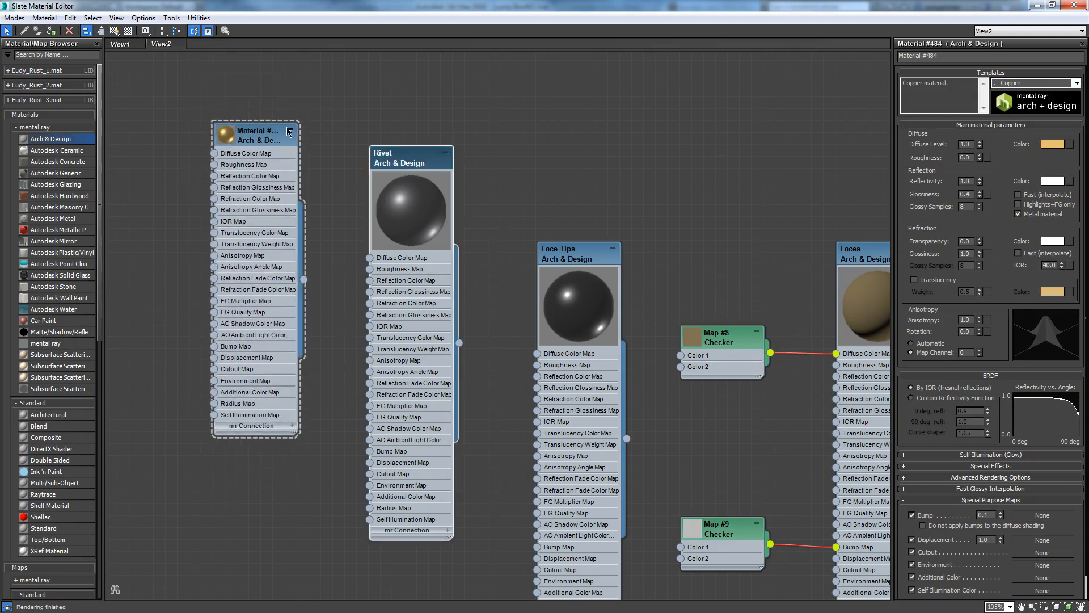
{"action": "key", "text": "Delete"}
Assign the Rivet material to the selected eyelet polygons and put the material editor away.
{"action": "left_click", "coordinate": [406, 166]}
{"action": "right_click", "coordinate": [404, 165]}
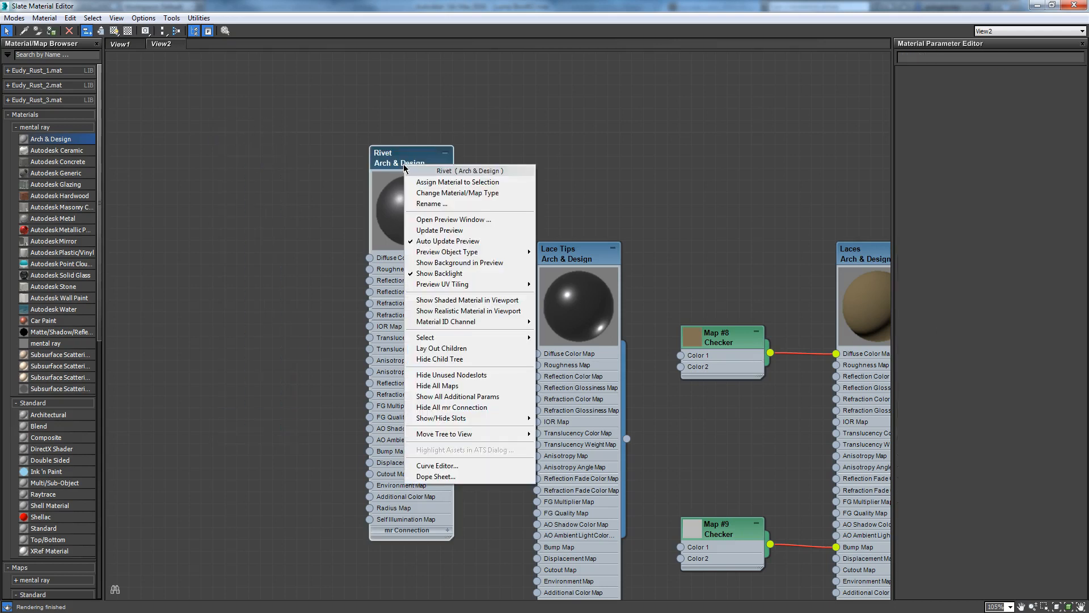
{"action": "left_click", "coordinate": [432, 177]}
{"action": "left_click", "coordinate": [1037, 5]}
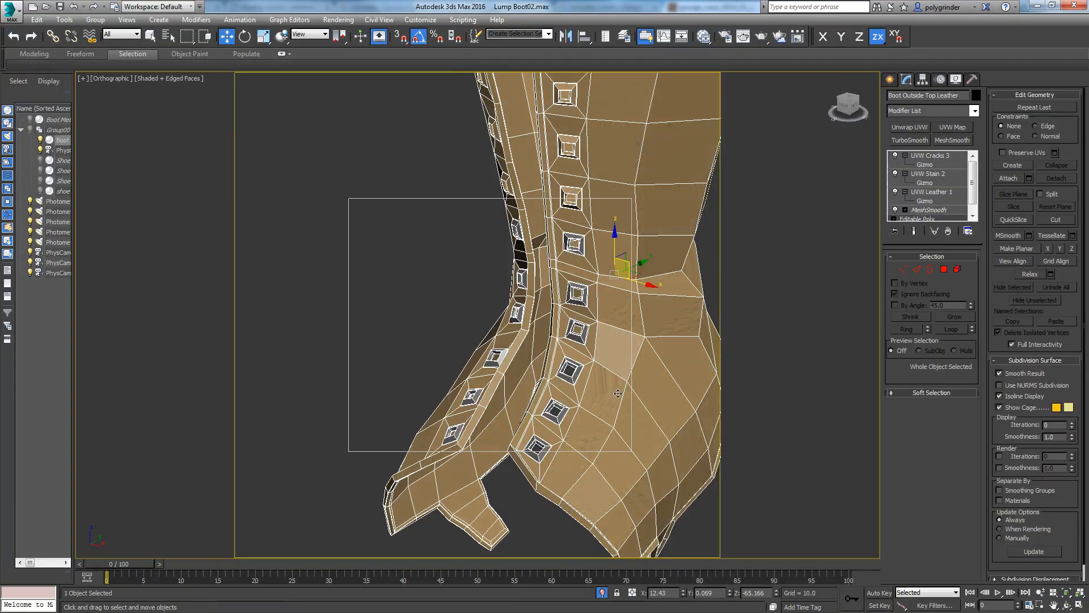
Compare the eyelets with and without the end result of the modifier stack.
{"action": "scroll", "coordinate": [503, 388], "scroll_direction": "up", "scroll_amount": 4}
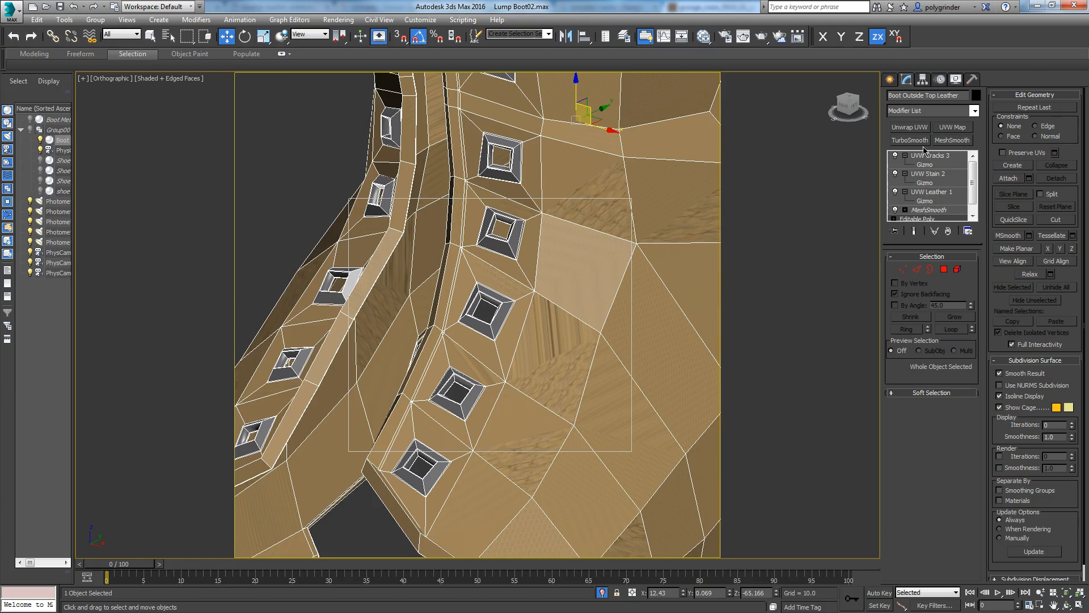
{"action": "left_click", "coordinate": [914, 233]}
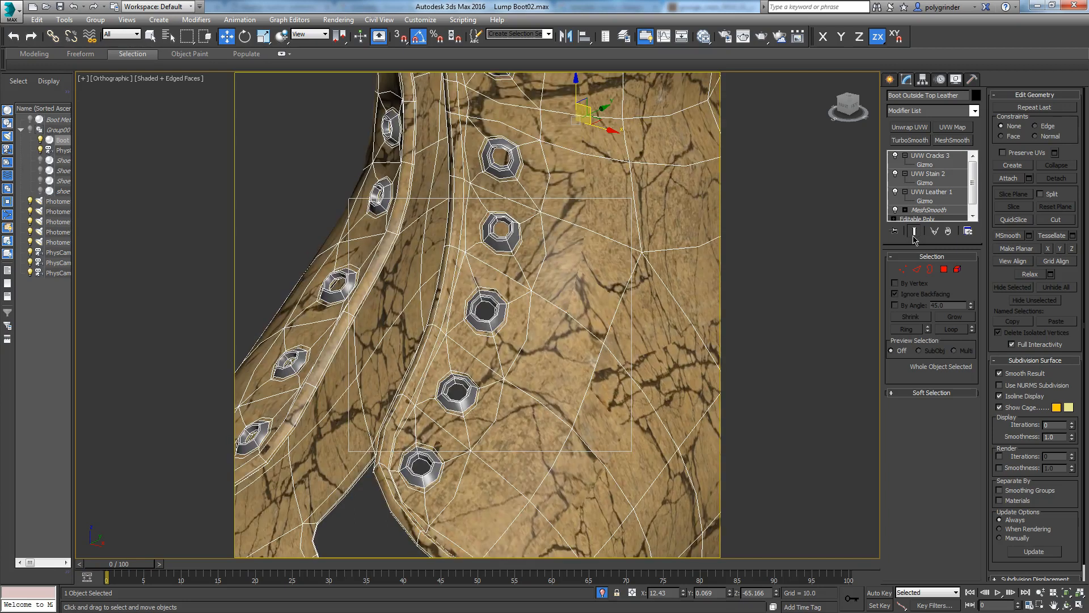
{"action": "left_click", "coordinate": [914, 234]}
{"action": "left_click", "coordinate": [914, 232]}
{"action": "left_click", "coordinate": [914, 232]}
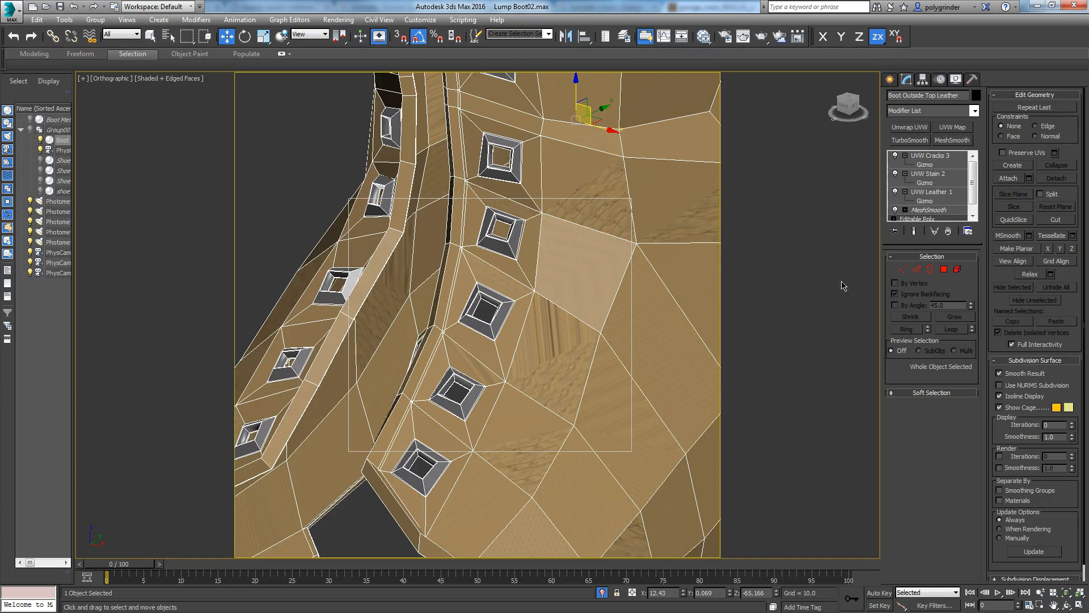
{"action": "scroll", "coordinate": [936, 210], "scroll_direction": "down", "scroll_amount": 1}
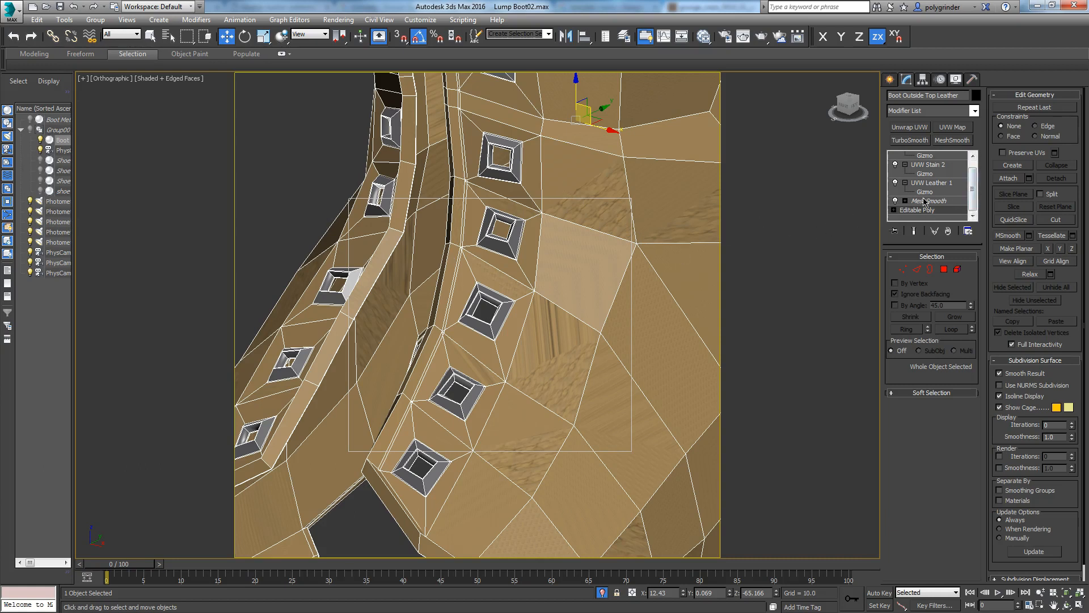
{"action": "scroll", "coordinate": [925, 162], "scroll_direction": "up", "scroll_amount": 1}
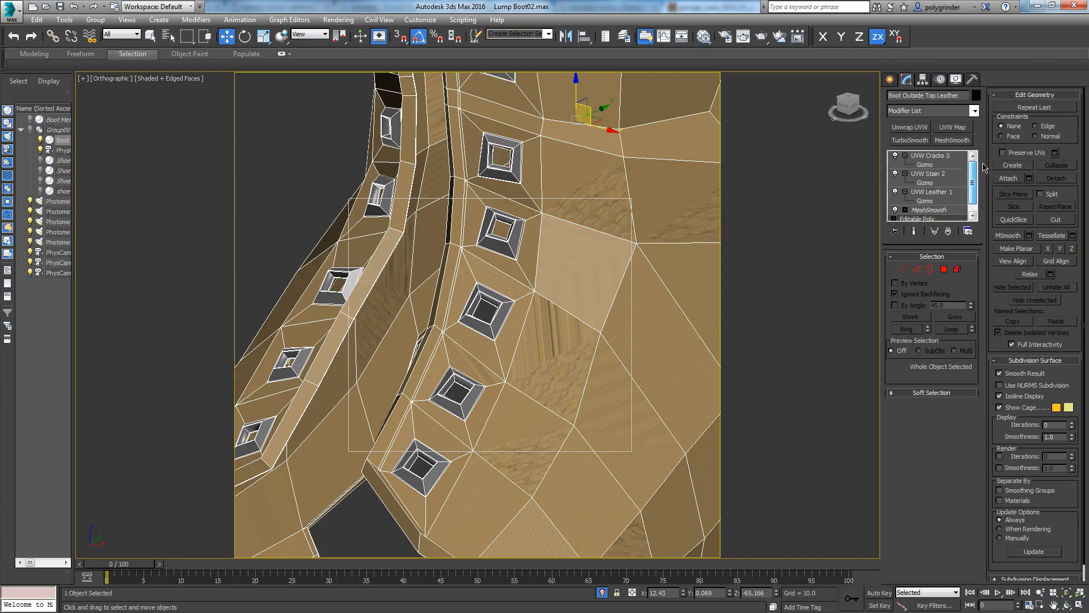
Make UVW Cracks 3 the active modifier of the outside top leather and end isolation to show the whole boot.
{"action": "left_click", "coordinate": [949, 156]}
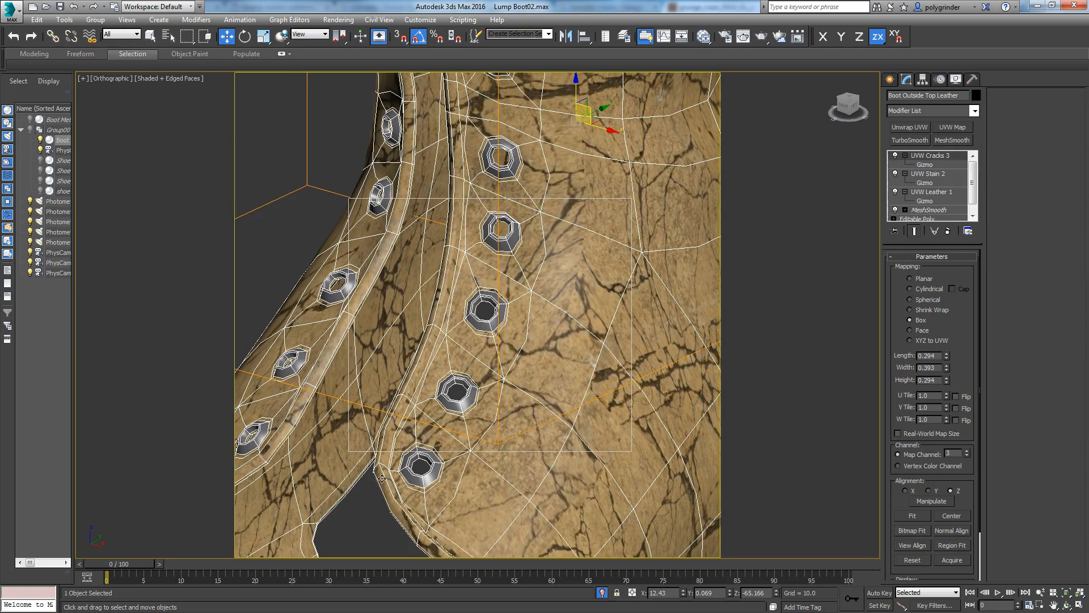
{"action": "scroll", "coordinate": [407, 417], "scroll_direction": "down", "scroll_amount": 2}
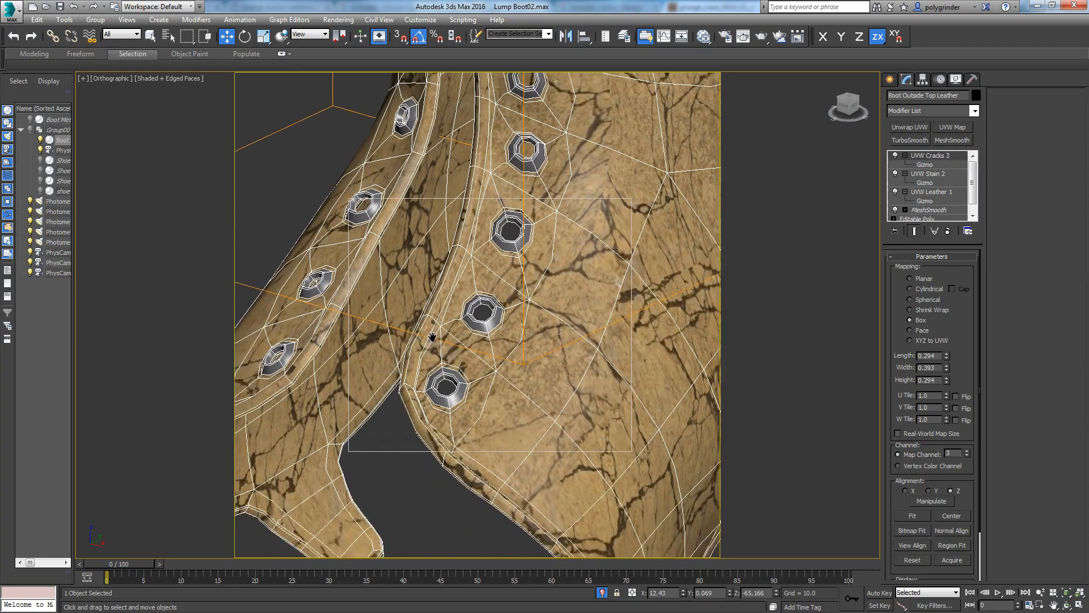
{"action": "scroll", "coordinate": [503, 297], "scroll_direction": "down", "scroll_amount": 1}
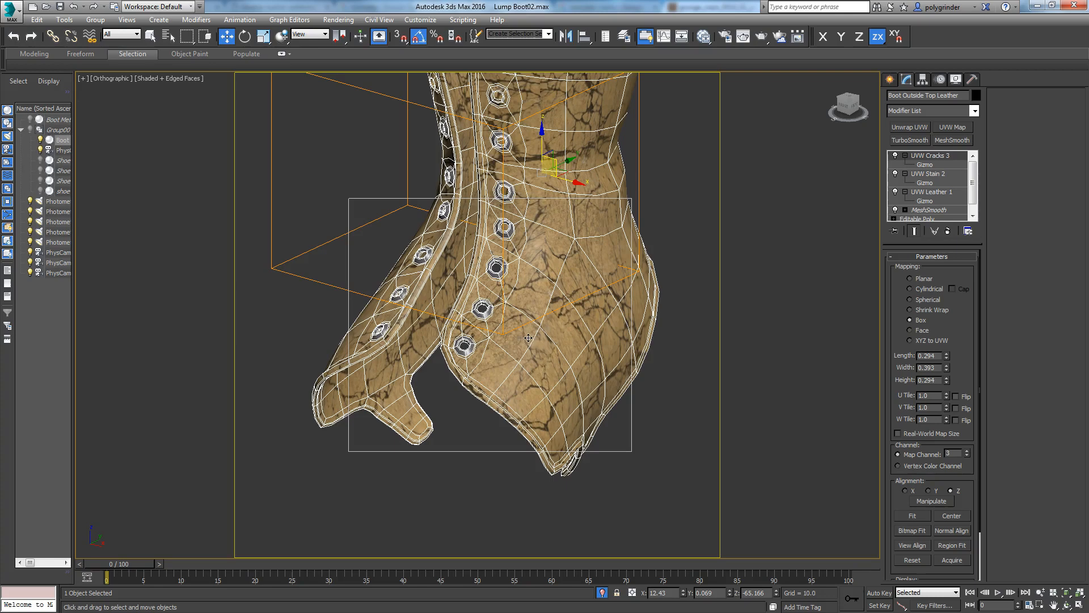
{"action": "middle_click_drag", "start_coordinate": [518, 333], "coordinate": [494, 326], "text": "alt"}
{"action": "right_click", "coordinate": [519, 262]}
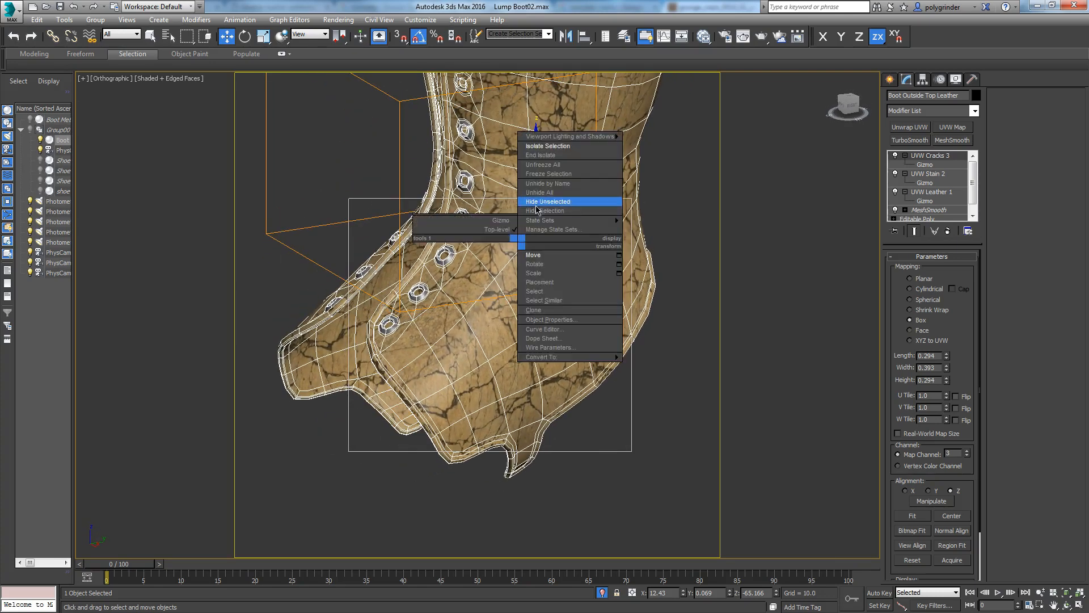
{"action": "left_click", "coordinate": [548, 154]}
{"action": "scroll", "coordinate": [483, 297], "scroll_direction": "down", "scroll_amount": 3}
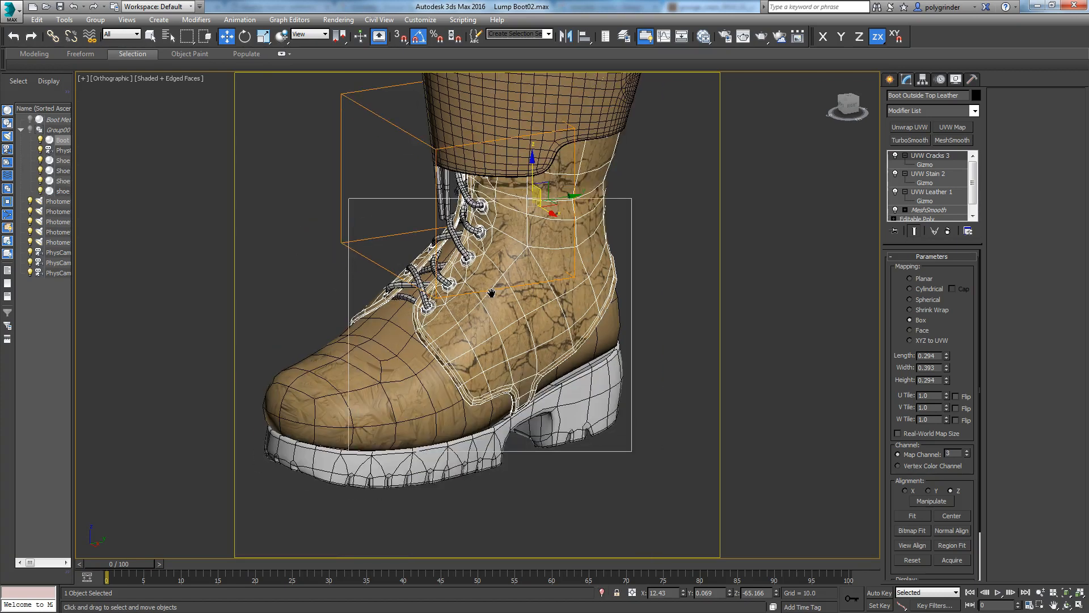
{"action": "left_click", "coordinate": [478, 409]}
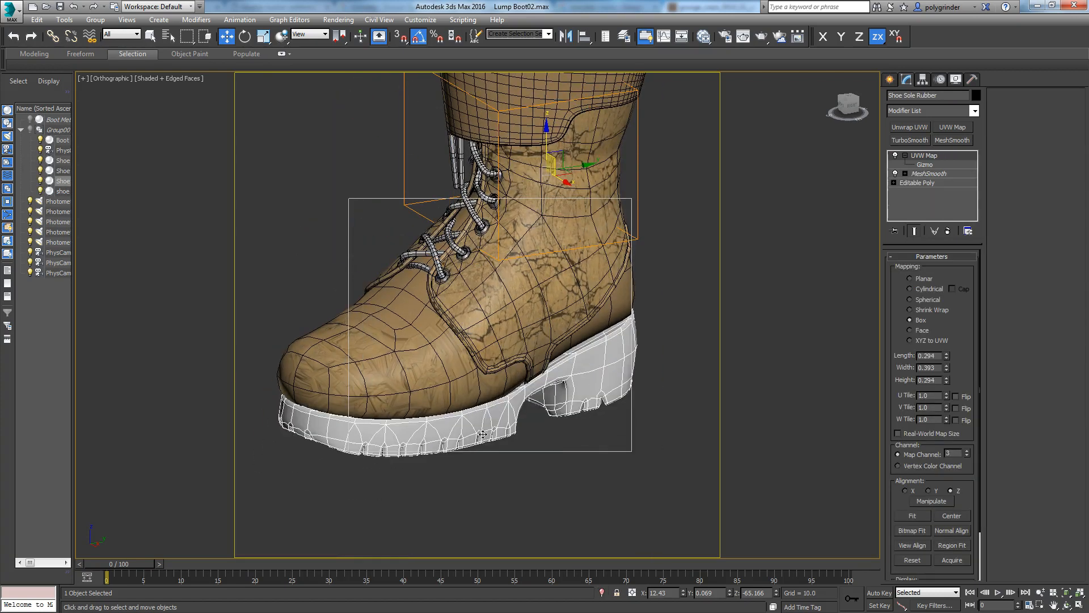
{"action": "scroll", "coordinate": [483, 411], "scroll_direction": "up", "scroll_amount": 2}
{"action": "middle_click_drag", "start_coordinate": [508, 307], "coordinate": [517, 336]}
{"action": "scroll", "coordinate": [516, 336], "scroll_direction": "down", "scroll_amount": 2}
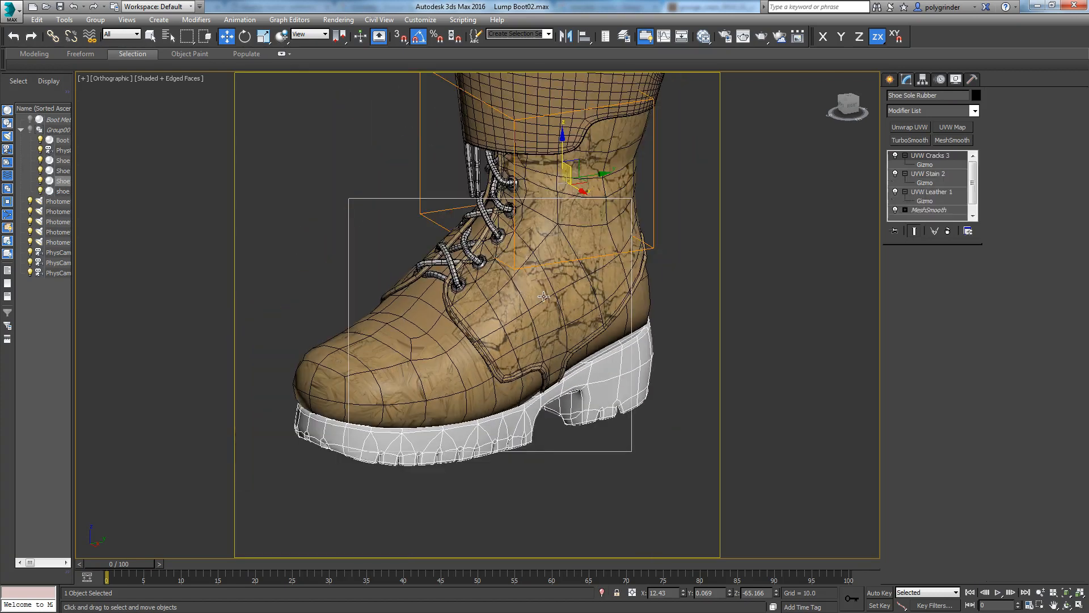
{"action": "left_click", "coordinate": [577, 207]}
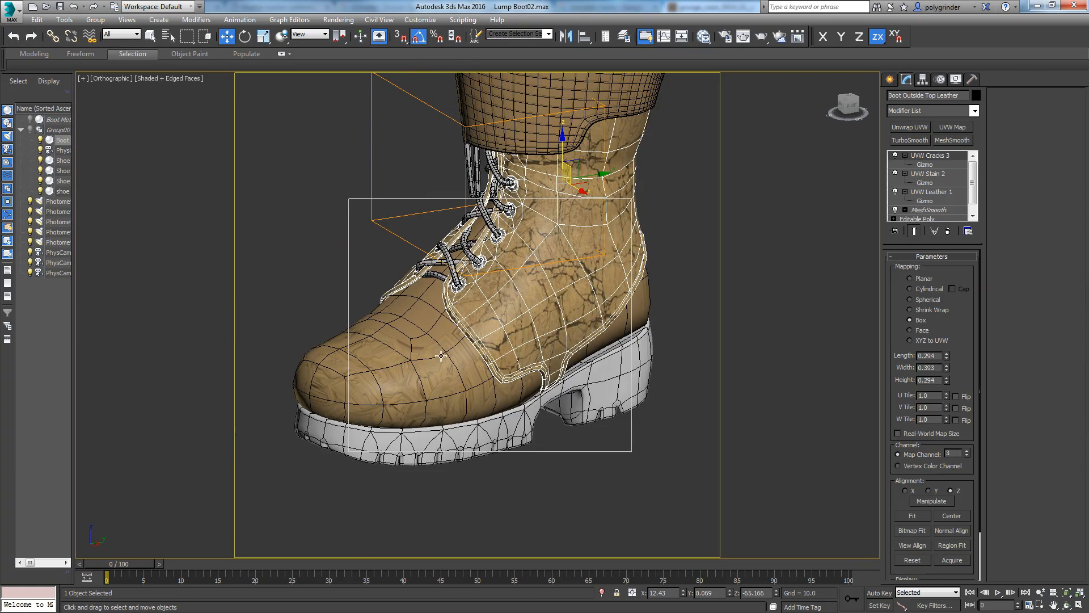
Turn on the upper two UVW Map modifiers of the shoe main leather.
{"action": "left_click", "coordinate": [413, 358]}
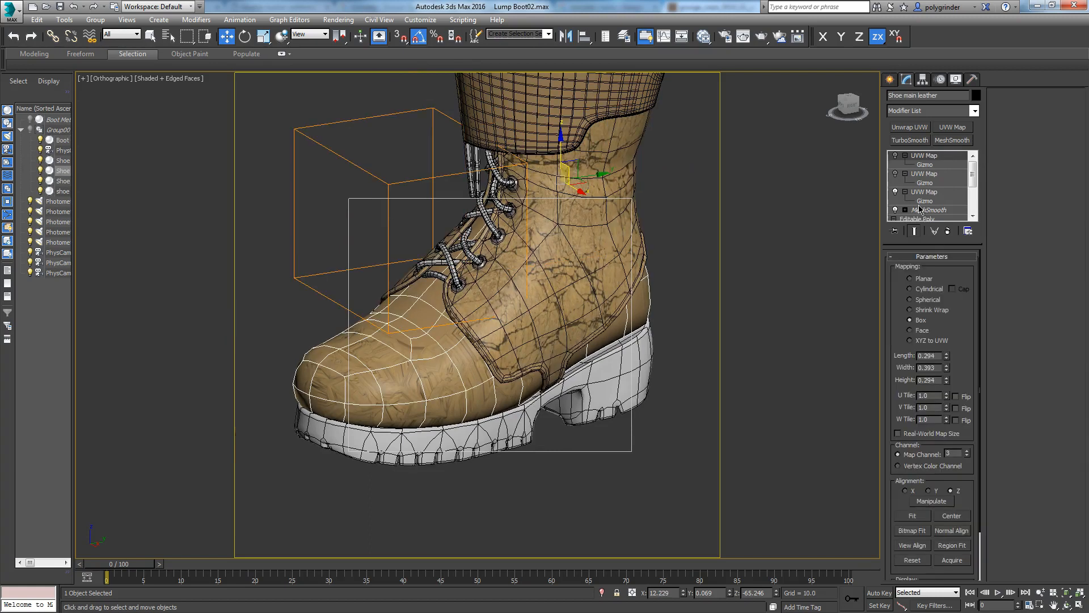
{"action": "left_click", "coordinate": [929, 175]}
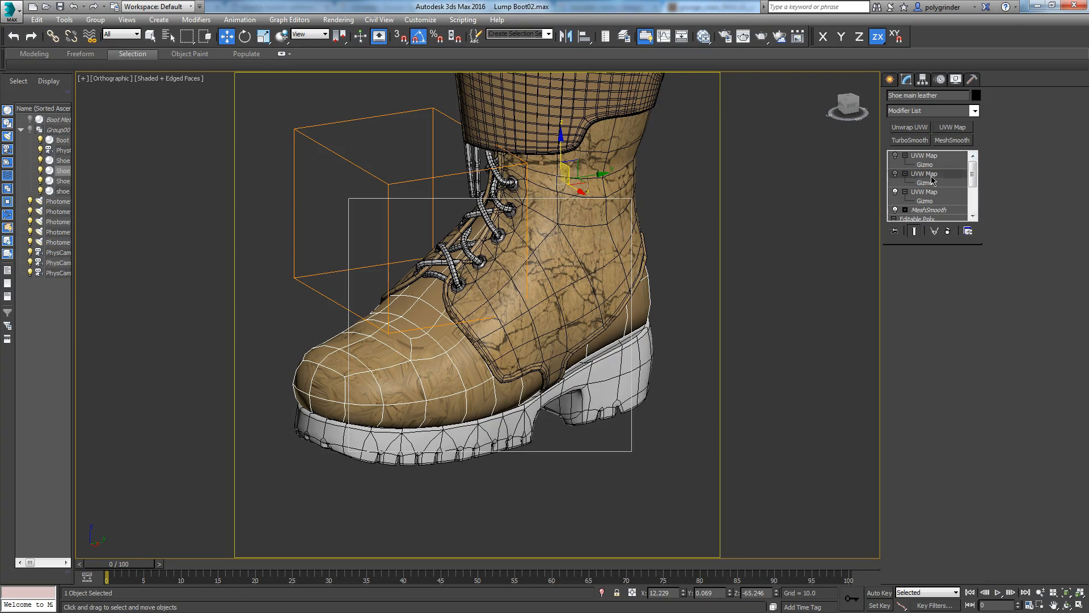
{"action": "left_click", "coordinate": [922, 164]}
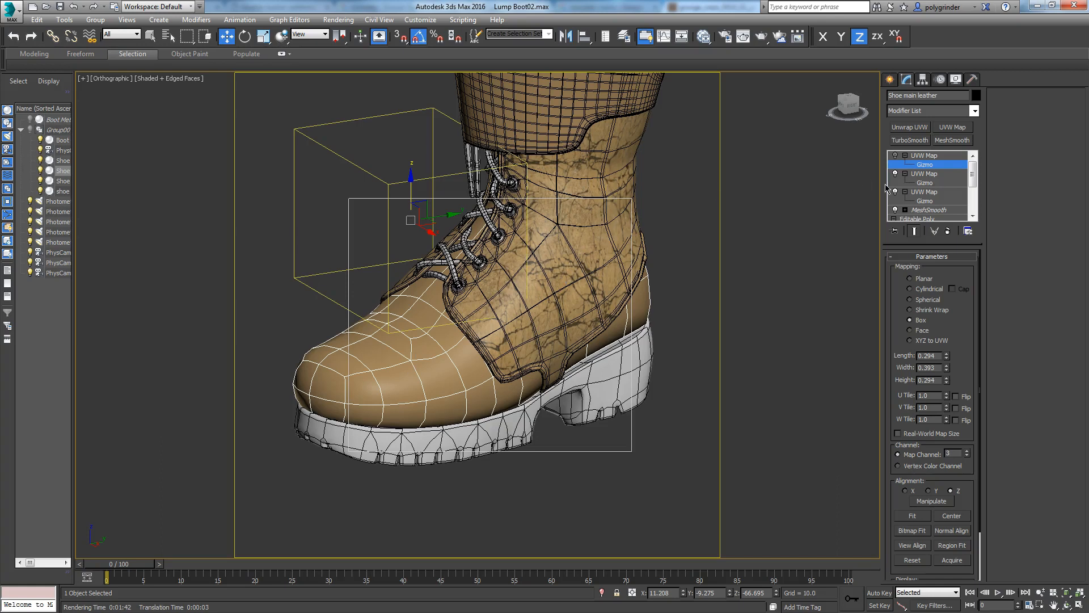
{"action": "left_click", "coordinate": [896, 156]}
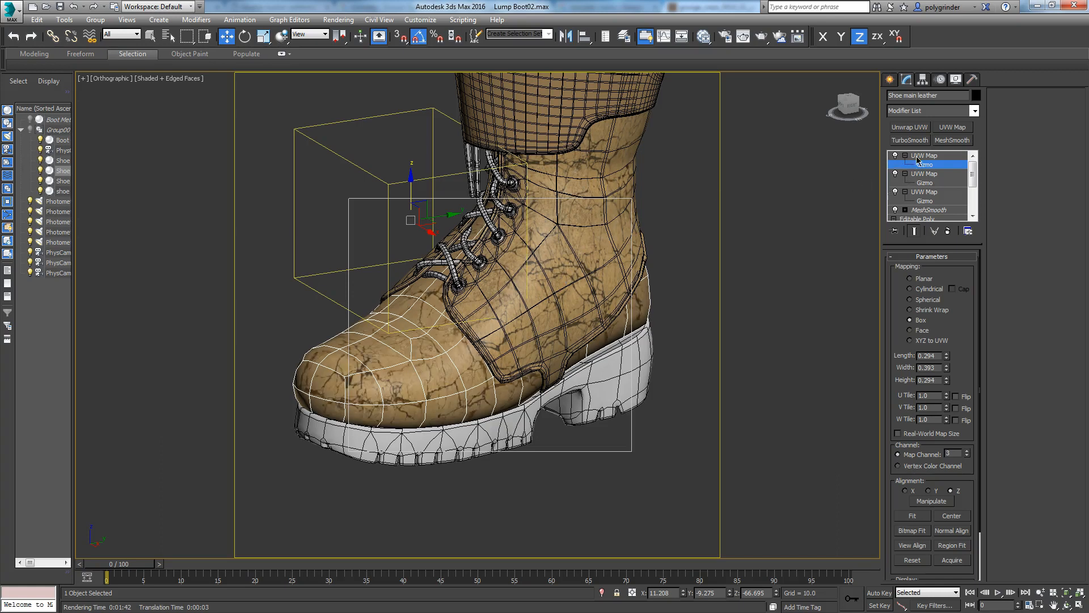
{"action": "left_click", "coordinate": [917, 165]}
Turn on the three UVW Map modifiers of the shoe top strap.
{"action": "middle_click_drag", "start_coordinate": [526, 254], "coordinate": [520, 357]}
{"action": "left_click", "coordinate": [554, 169]}
{"action": "left_click", "coordinate": [896, 192]}
{"action": "left_click", "coordinate": [925, 174]}
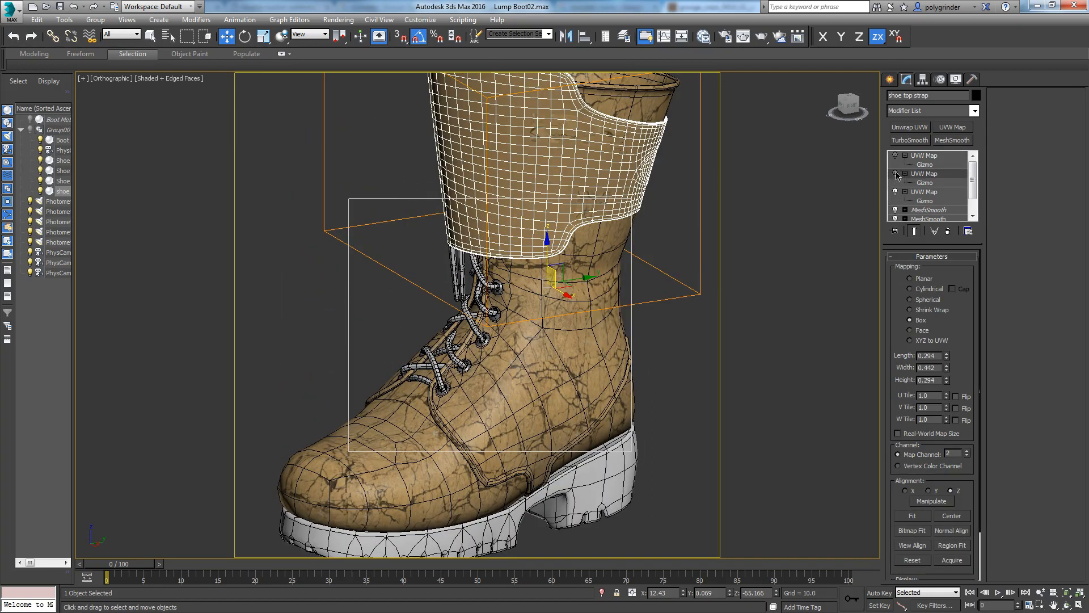
{"action": "left_click", "coordinate": [896, 173]}
{"action": "left_click", "coordinate": [922, 156]}
{"action": "left_click", "coordinate": [896, 156]}
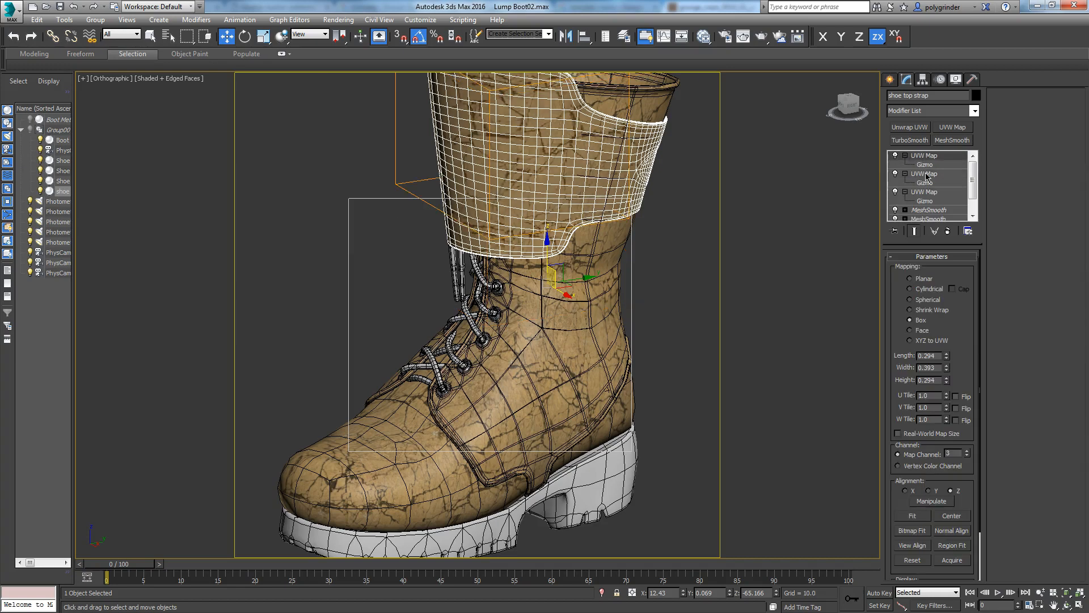
{"action": "middle_click_drag", "start_coordinate": [484, 407], "coordinate": [504, 345]}
{"action": "scroll", "coordinate": [505, 344], "scroll_direction": "up", "scroll_amount": 2}
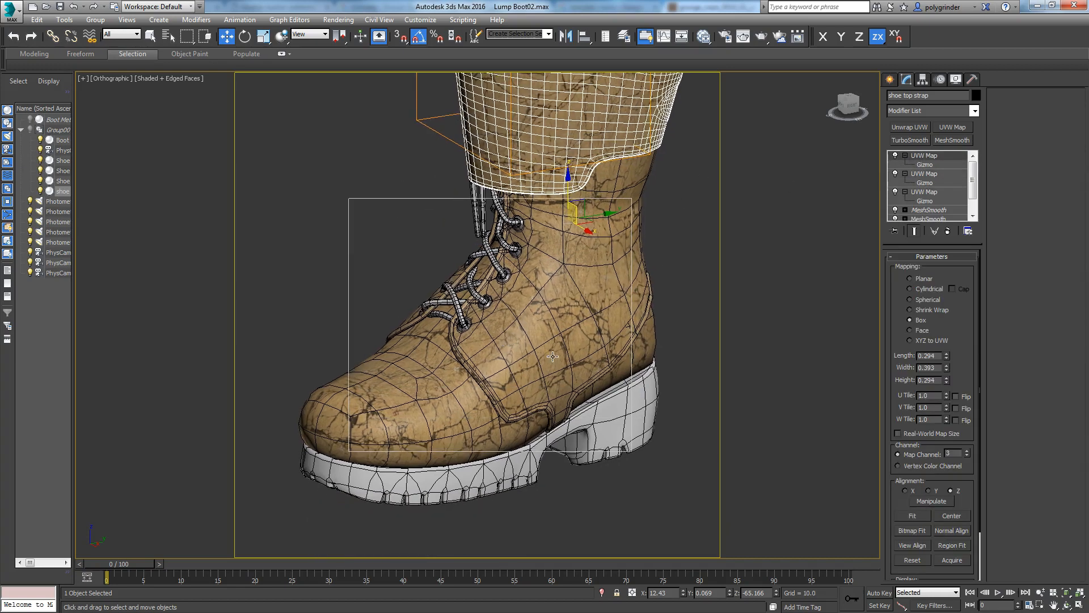
{"action": "scroll", "coordinate": [522, 340], "scroll_direction": "up", "scroll_amount": 3}
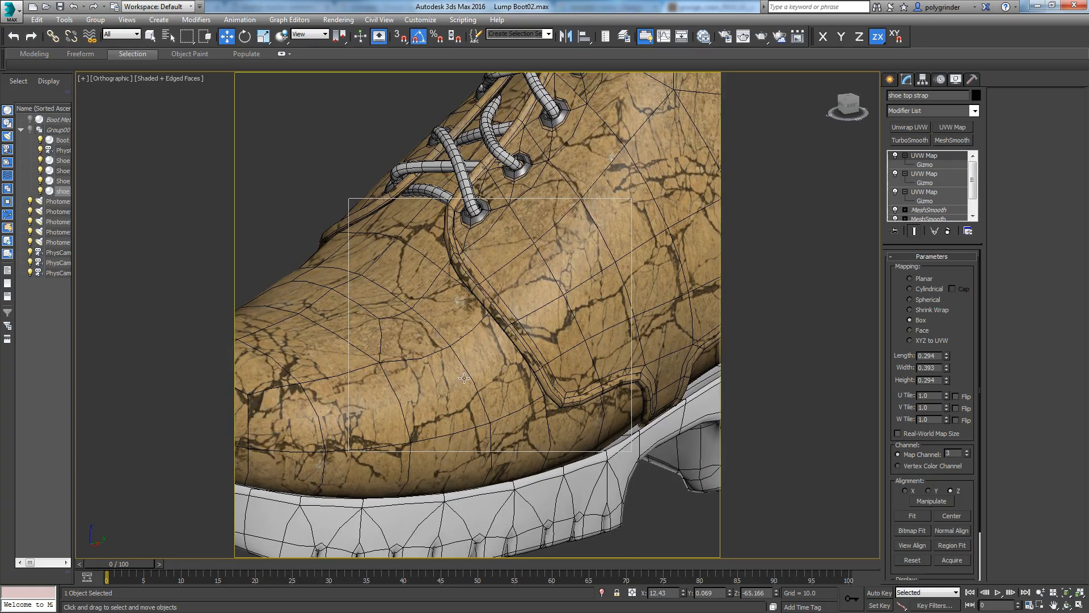
Select the rubber sole of the boot.
{"action": "scroll", "coordinate": [569, 346], "scroll_direction": "down", "scroll_amount": 3}
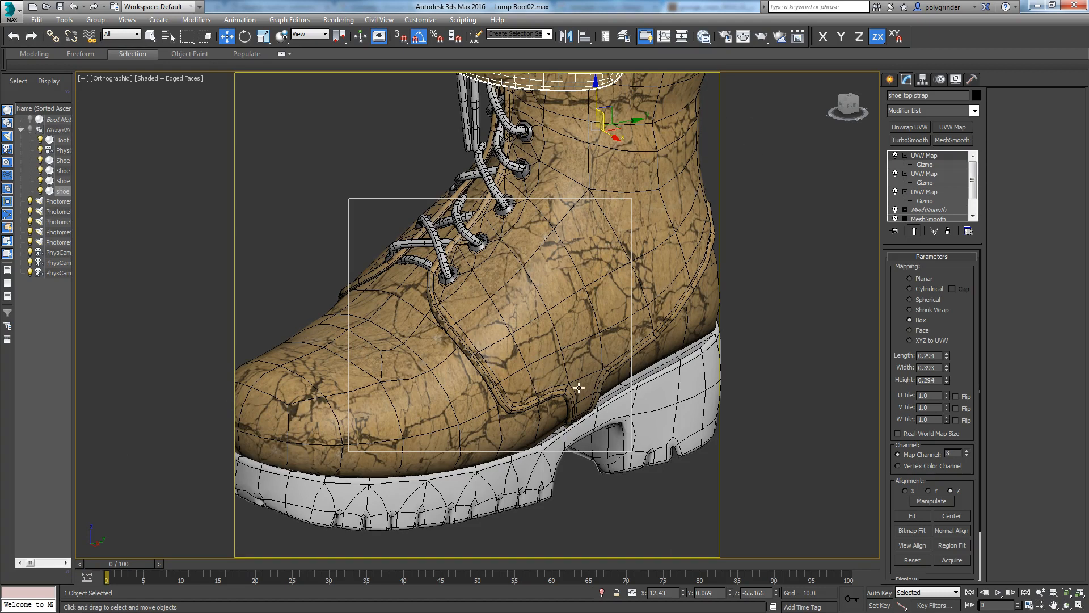
{"action": "scroll", "coordinate": [491, 327], "scroll_direction": "down", "scroll_amount": 2}
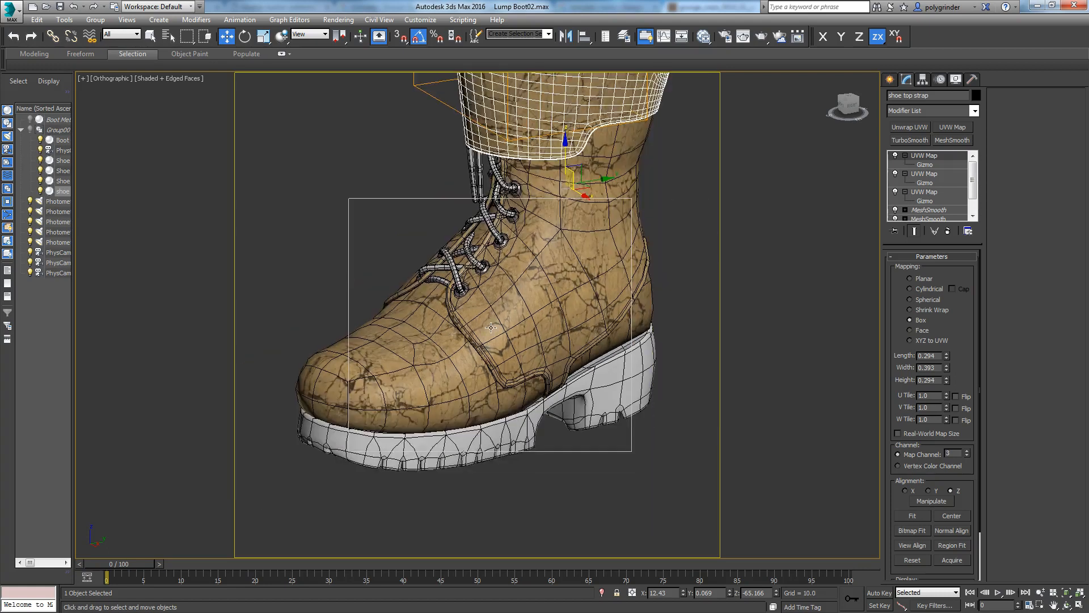
{"action": "scroll", "coordinate": [493, 340], "scroll_direction": "up", "scroll_amount": 2}
{"action": "scroll", "coordinate": [499, 352], "scroll_direction": "down", "scroll_amount": 3}
{"action": "scroll", "coordinate": [504, 366], "scroll_direction": "up", "scroll_amount": 3}
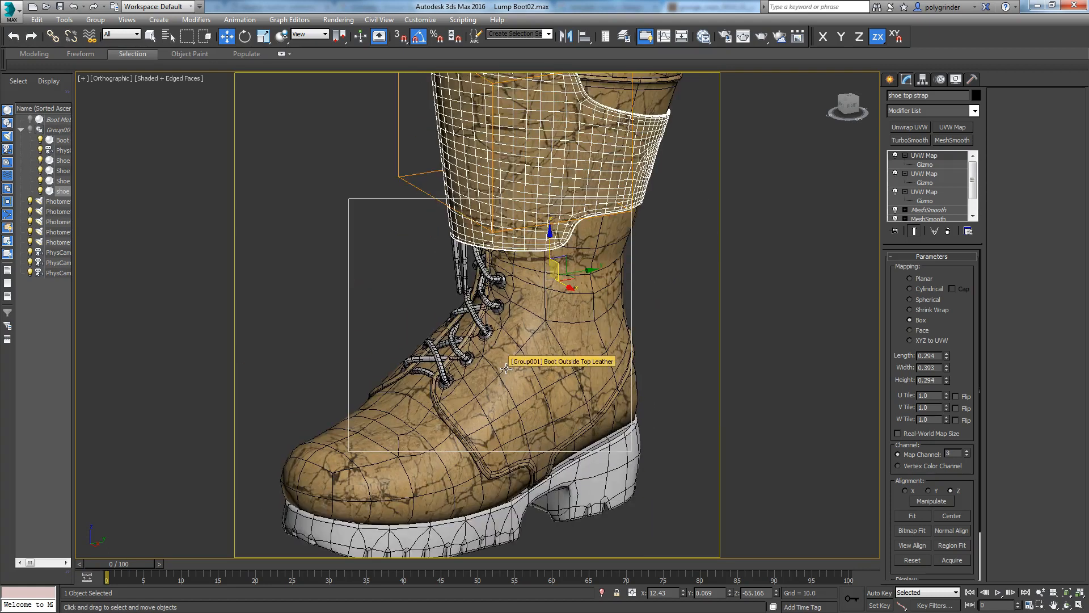
{"action": "left_click", "coordinate": [613, 462]}
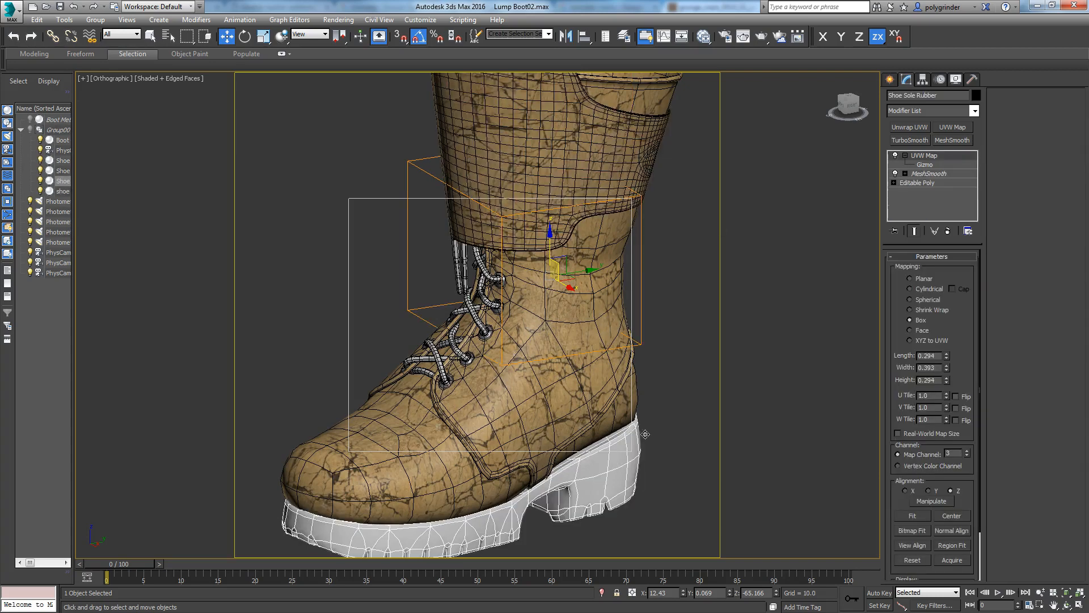
Open the material editor and move the Rubber Sole material below the Boot Leather material, near the bump map nodes.
{"action": "left_click", "coordinate": [704, 36]}
{"action": "middle_click_drag", "start_coordinate": [650, 210], "coordinate": [553, 177]}
{"action": "scroll", "coordinate": [553, 177], "scroll_direction": "down", "scroll_amount": 5}
{"action": "middle_click_drag", "start_coordinate": [777, 221], "coordinate": [314, 170]}
{"action": "scroll", "coordinate": [530, 236], "scroll_direction": "up", "scroll_amount": 2}
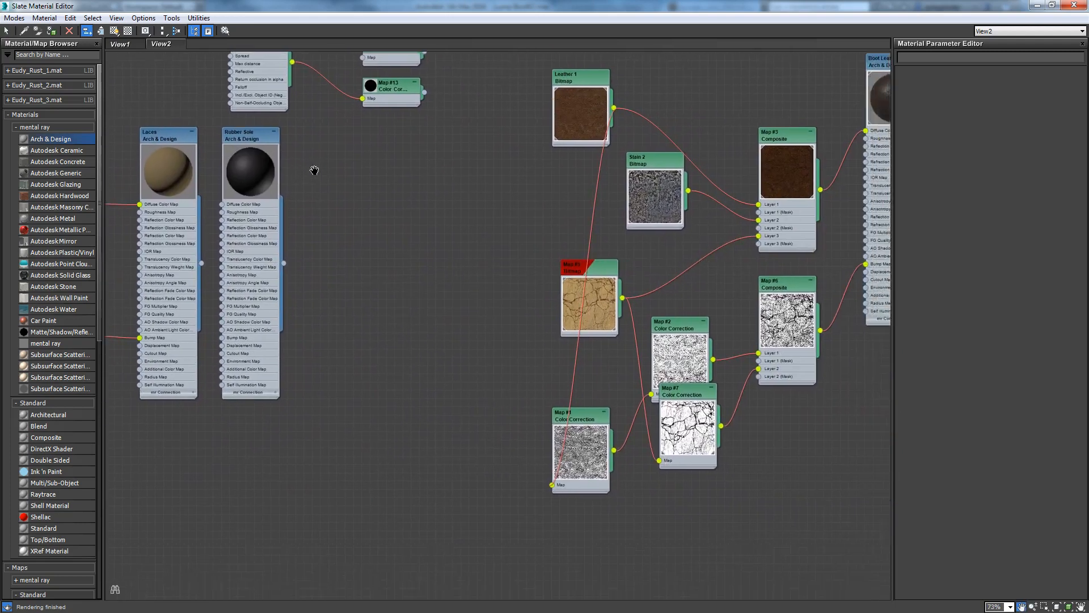
{"action": "scroll", "coordinate": [314, 170], "scroll_direction": "up", "scroll_amount": 1}
{"action": "left_click_drag", "start_coordinate": [253, 136], "coordinate": [647, 284]}
{"action": "scroll", "coordinate": [814, 437], "scroll_direction": "up", "scroll_amount": 1}
{"action": "middle_click_drag", "start_coordinate": [815, 437], "coordinate": [469, 236]}
{"action": "left_click_drag", "start_coordinate": [276, 68], "coordinate": [608, 182]}
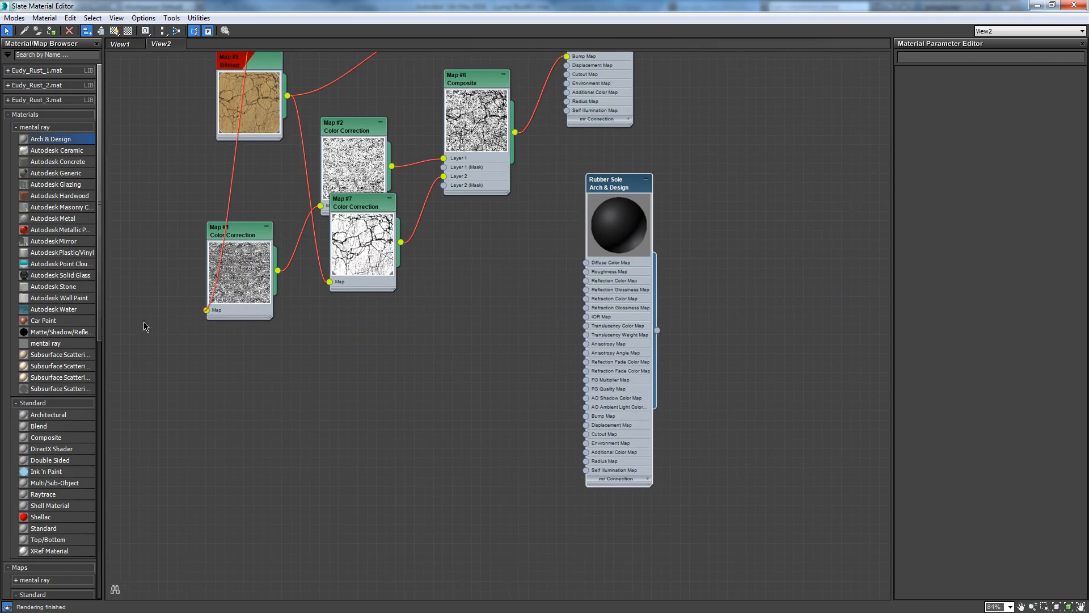
Create an Arch & Design material from the Rubber template and place it with an enlarged preview beside Rubber Sole.
{"action": "left_click_drag", "start_coordinate": [659, 153], "coordinate": [791, 159]}
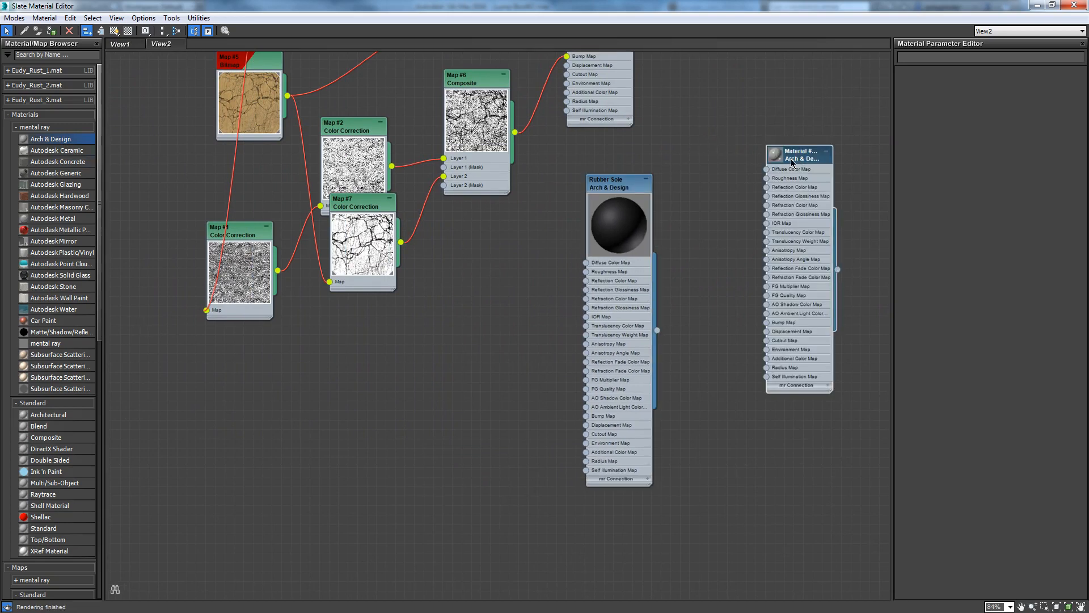
{"action": "double_click", "coordinate": [790, 160]}
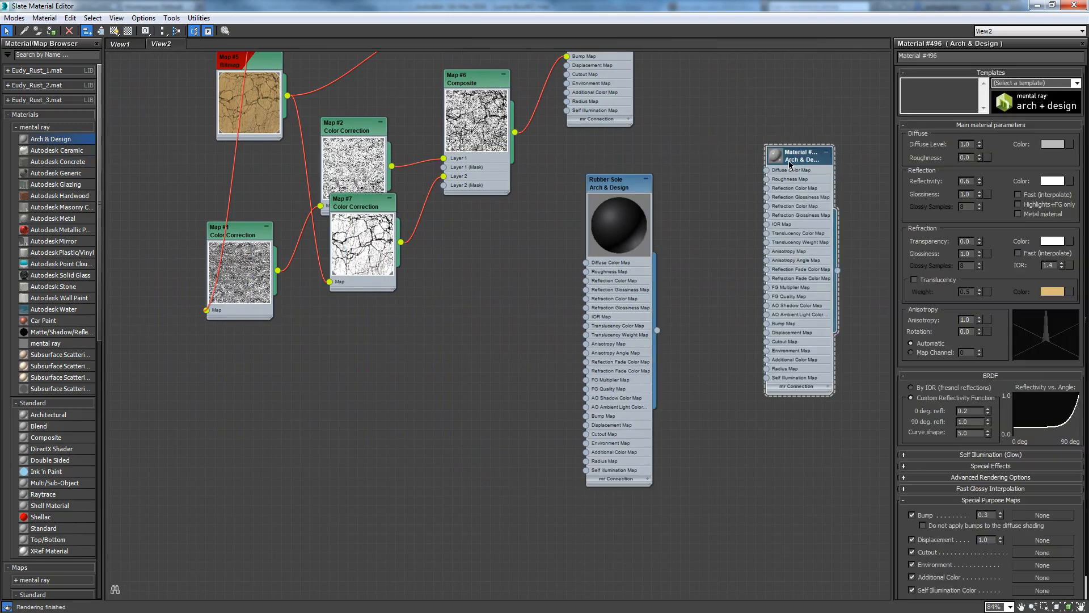
{"action": "left_click", "coordinate": [1069, 83]}
{"action": "left_click", "coordinate": [1027, 199]}
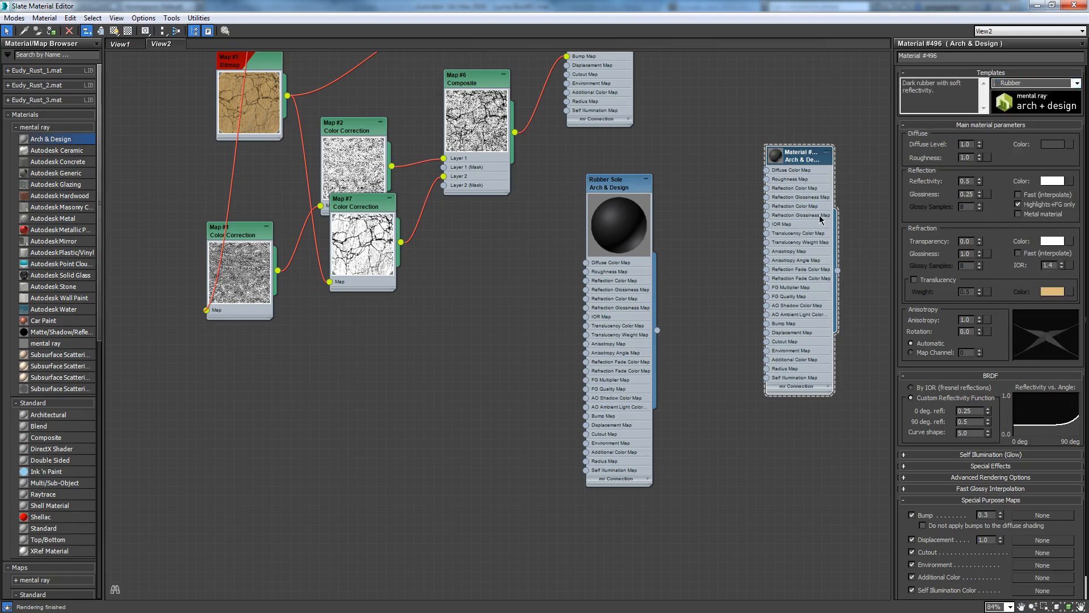
{"action": "double_click", "coordinate": [775, 156]}
{"action": "left_click_drag", "start_coordinate": [797, 187], "coordinate": [701, 208]}
{"action": "scroll", "coordinate": [729, 281], "scroll_direction": "up", "scroll_amount": 4}
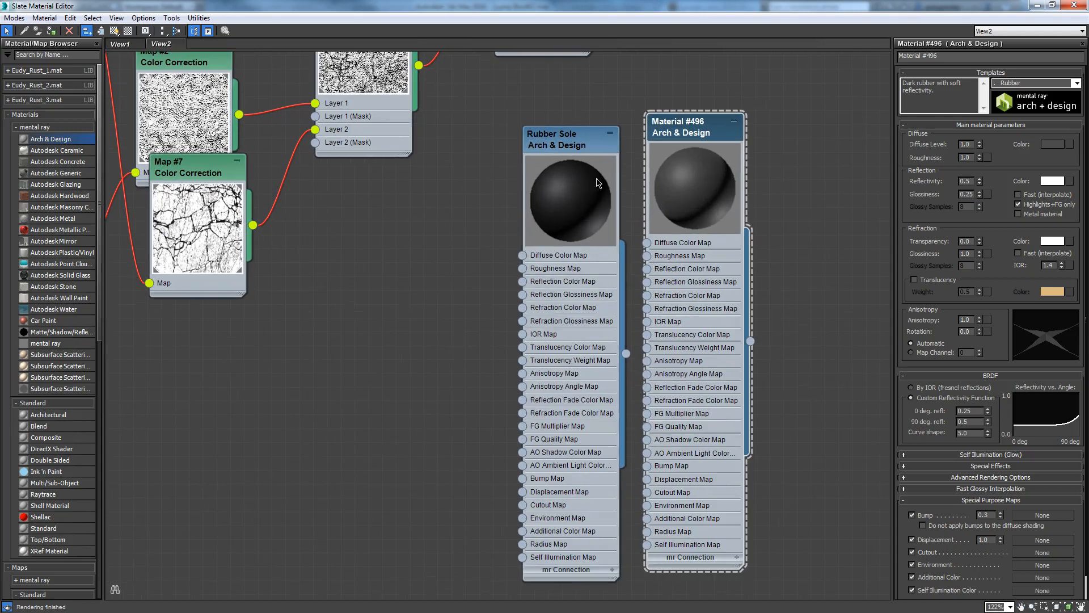
Check the diffuse color of Rubber Sole without changing it and delete the extra Rubber template material.
{"action": "double_click", "coordinate": [587, 145]}
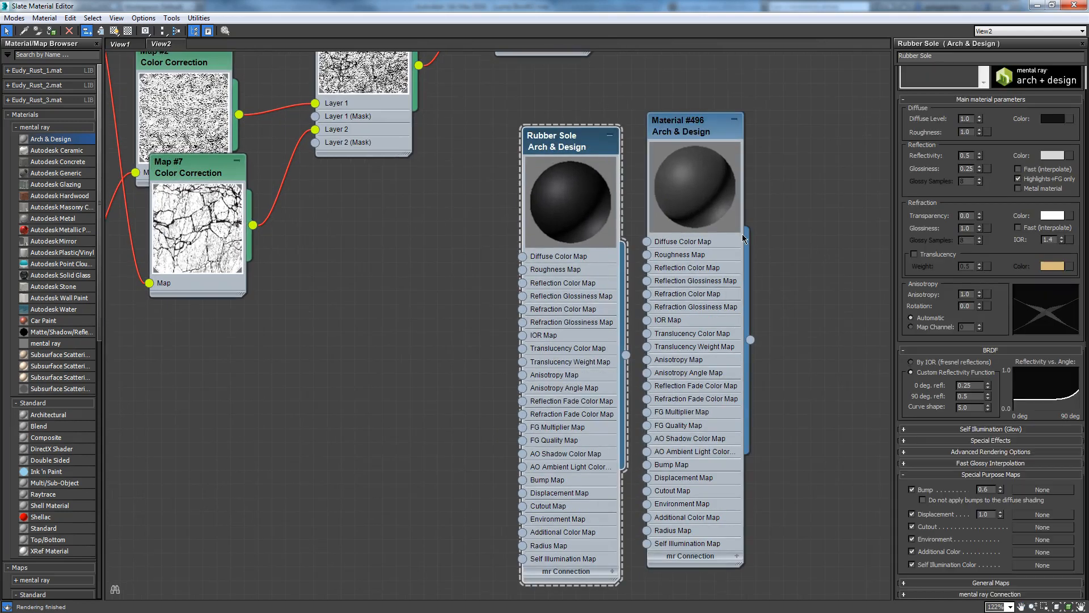
{"action": "left_click", "coordinate": [1054, 118]}
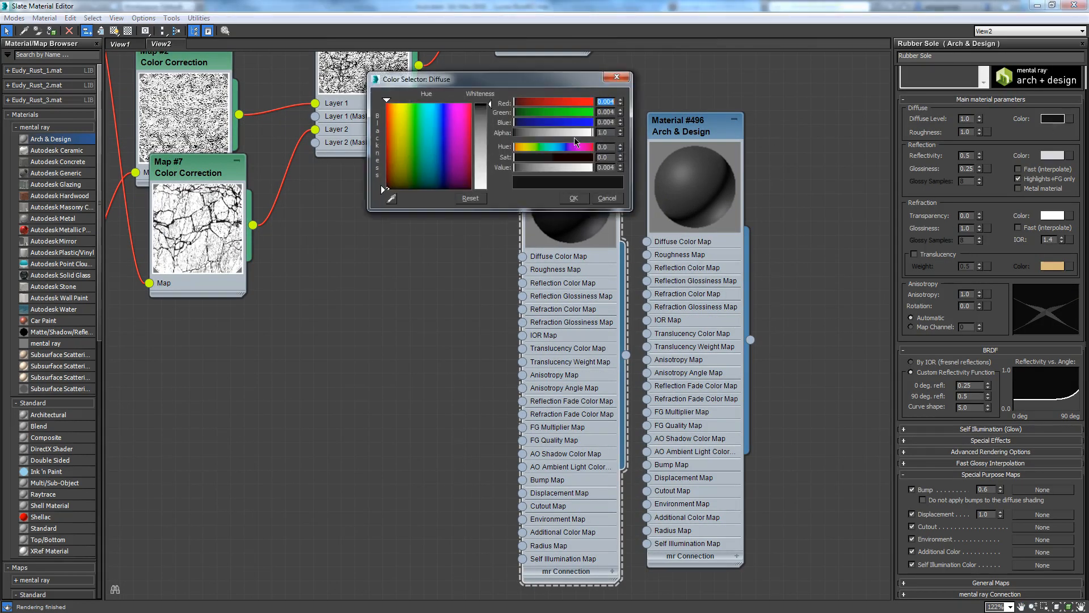
{"action": "left_click", "coordinate": [600, 199]}
{"action": "left_click", "coordinate": [682, 134]}
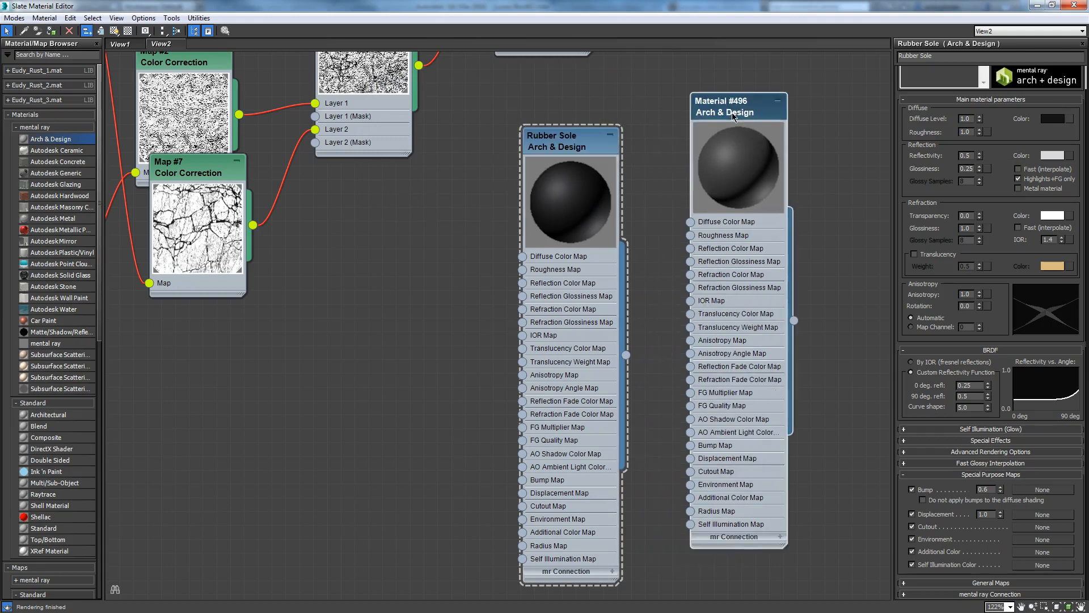
{"action": "key", "text": "Delete"}
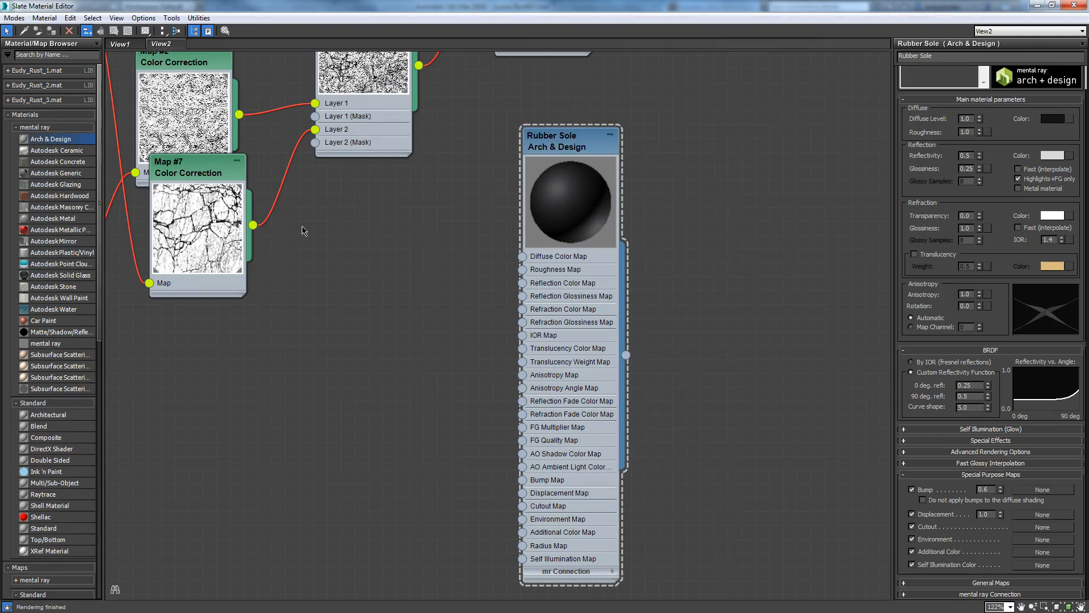
Connect the Map #7 Color Correction output to the Bump Map of the Rubber Sole material.
{"action": "scroll", "coordinate": [305, 230], "scroll_direction": "down", "scroll_amount": 4}
{"action": "left_click_drag", "start_coordinate": [324, 248], "coordinate": [324, 258]}
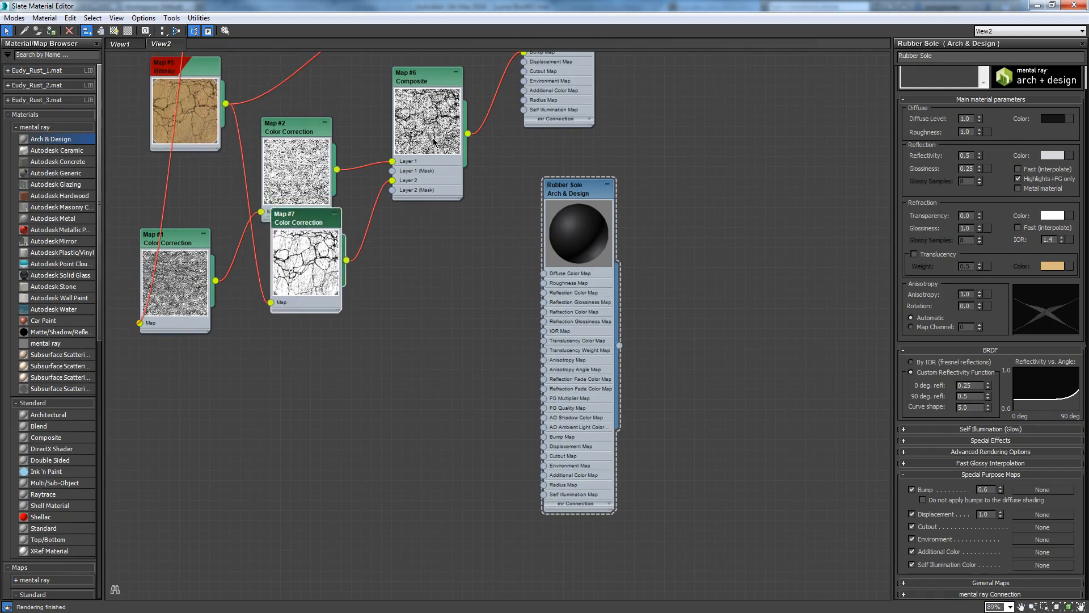
{"action": "left_click_drag", "start_coordinate": [347, 260], "coordinate": [543, 436]}
{"action": "scroll", "coordinate": [580, 250], "scroll_direction": "up", "scroll_amount": 4}
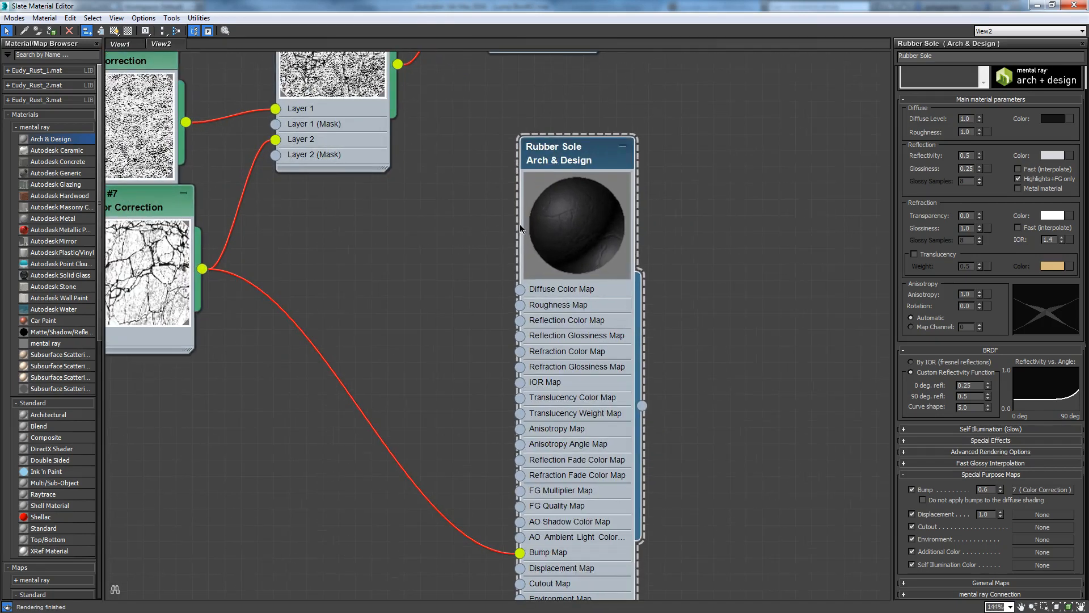
{"action": "scroll", "coordinate": [466, 270], "scroll_direction": "up", "scroll_amount": 1}
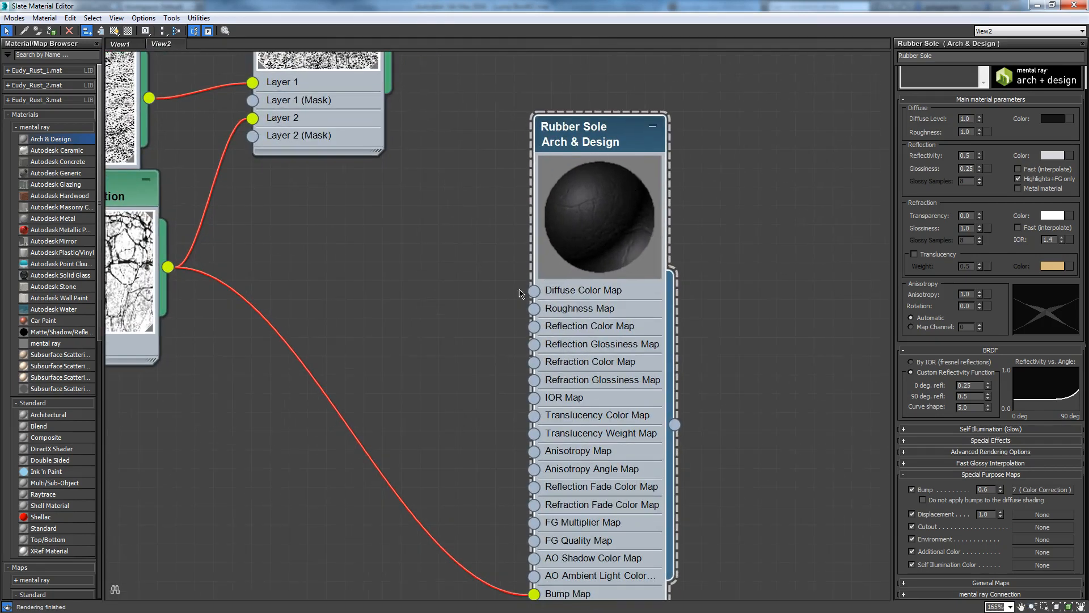
{"action": "scroll", "coordinate": [425, 312], "scroll_direction": "down", "scroll_amount": 1}
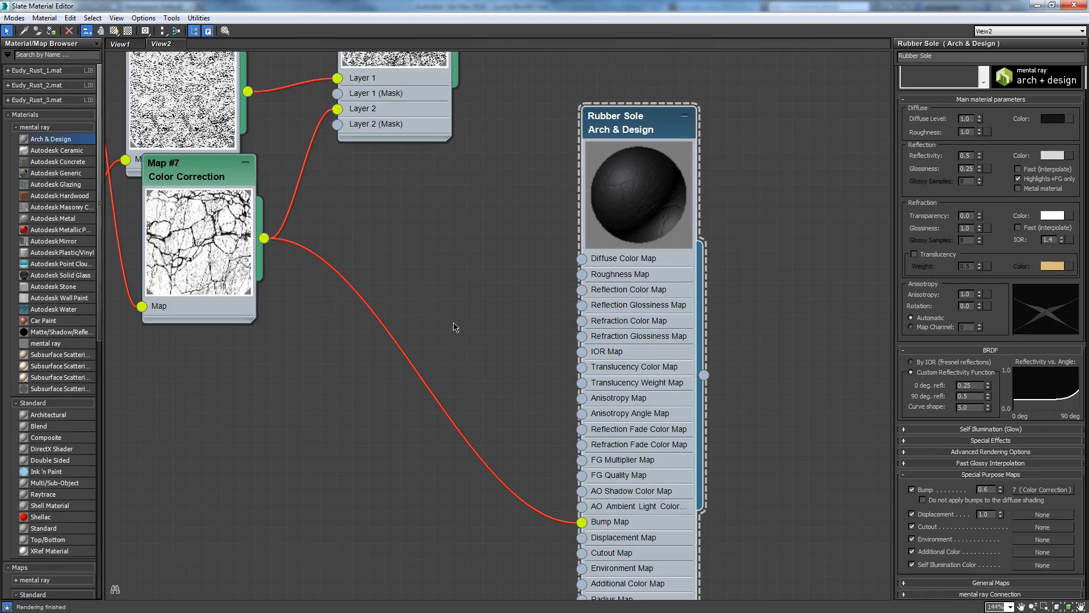
{"action": "scroll", "coordinate": [453, 329], "scroll_direction": "down", "scroll_amount": 1}
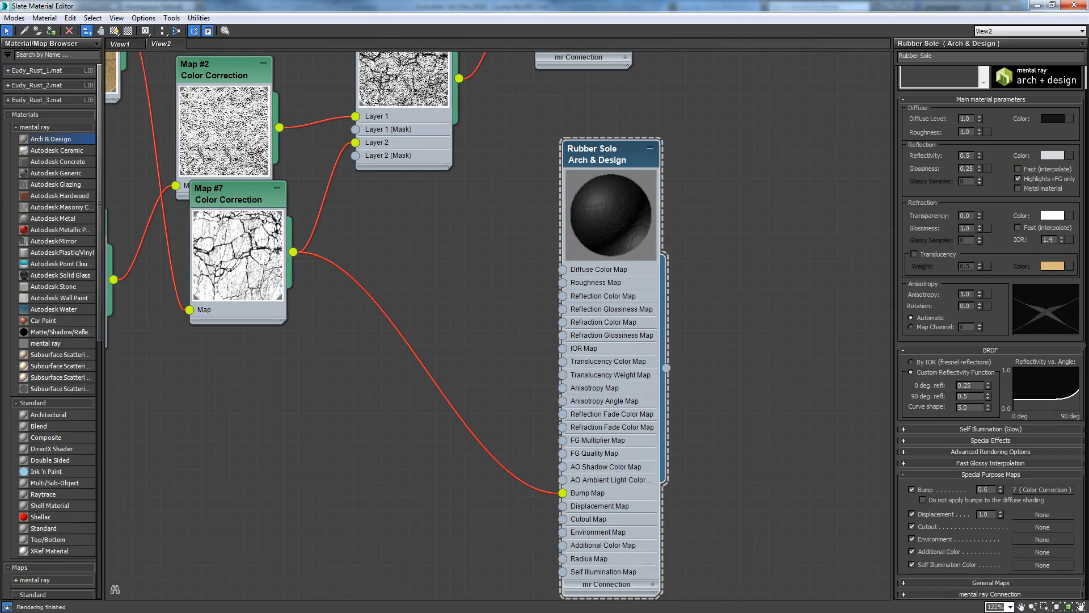
Switch to the browser to examine the sole in the finished boot reference image, and return to the material editor.
{"action": "key", "text": "alt+Tab"}
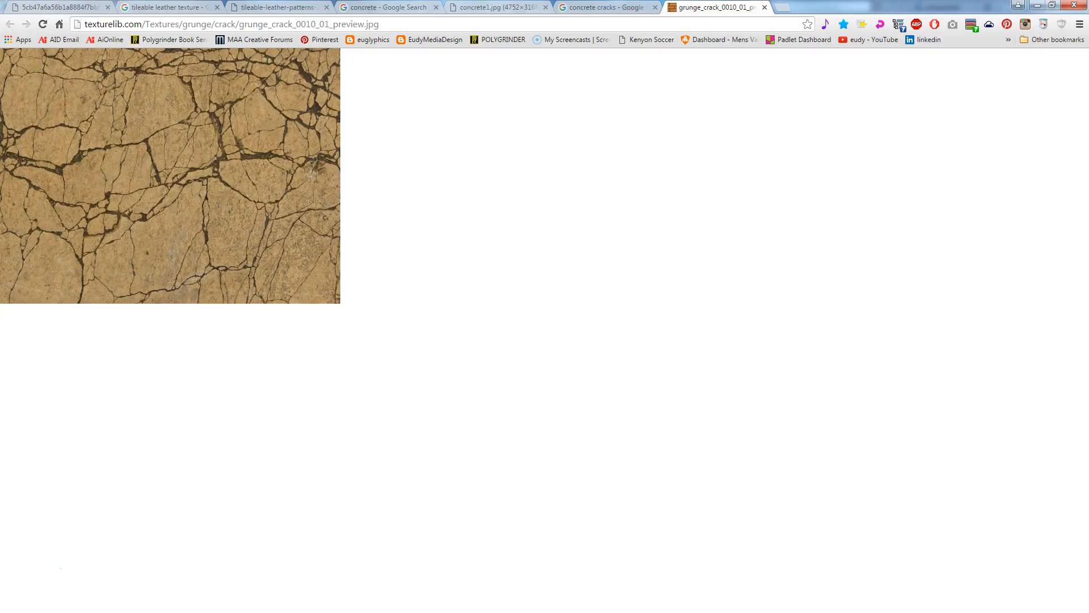
{"action": "left_click", "coordinate": [85, 12]}
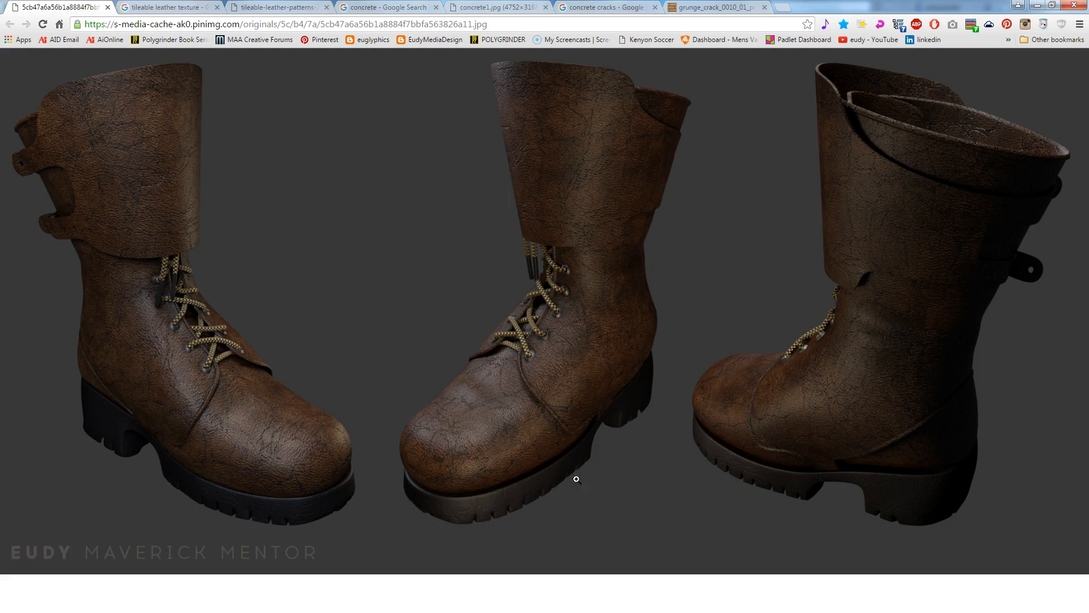
{"action": "left_click", "coordinate": [1037, 5]}
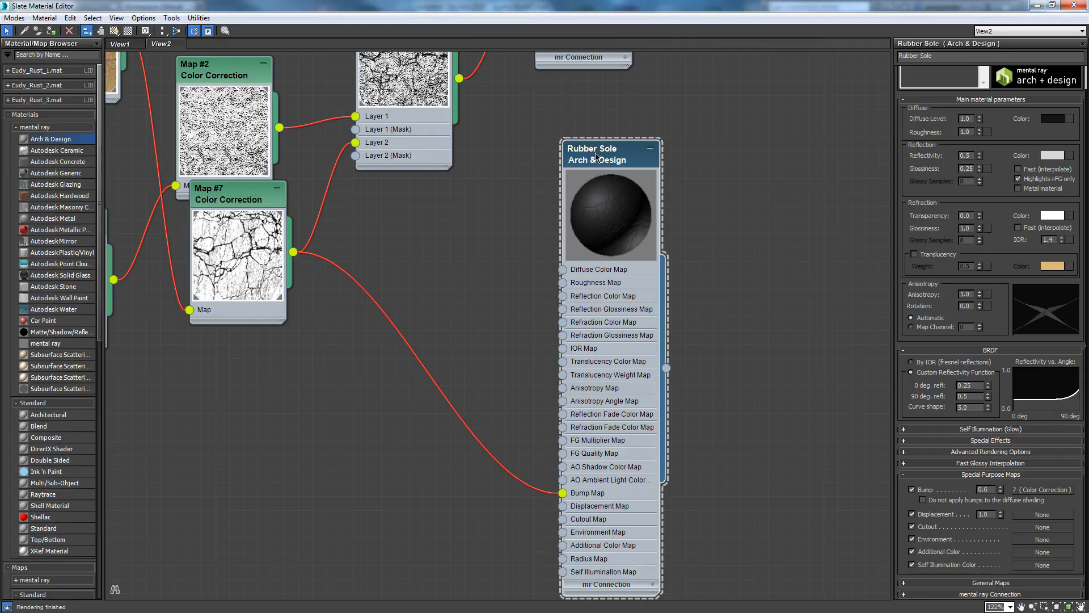
Inspect the reflection color of the Rubber Sole material without changing it.
{"action": "scroll", "coordinate": [1002, 173], "scroll_direction": "up", "scroll_amount": 2}
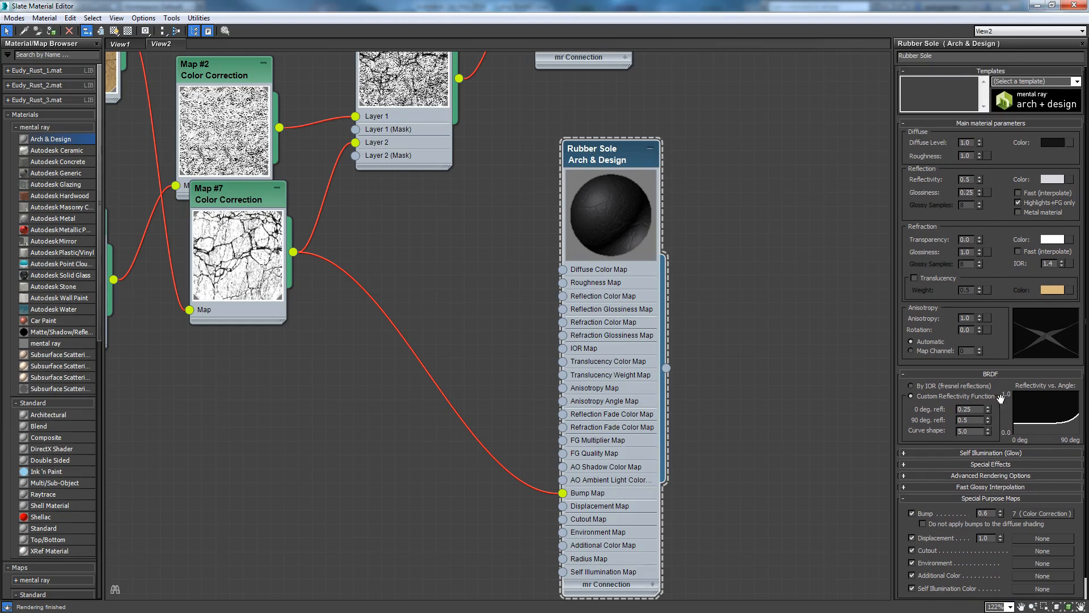
{"action": "left_click", "coordinate": [1053, 179]}
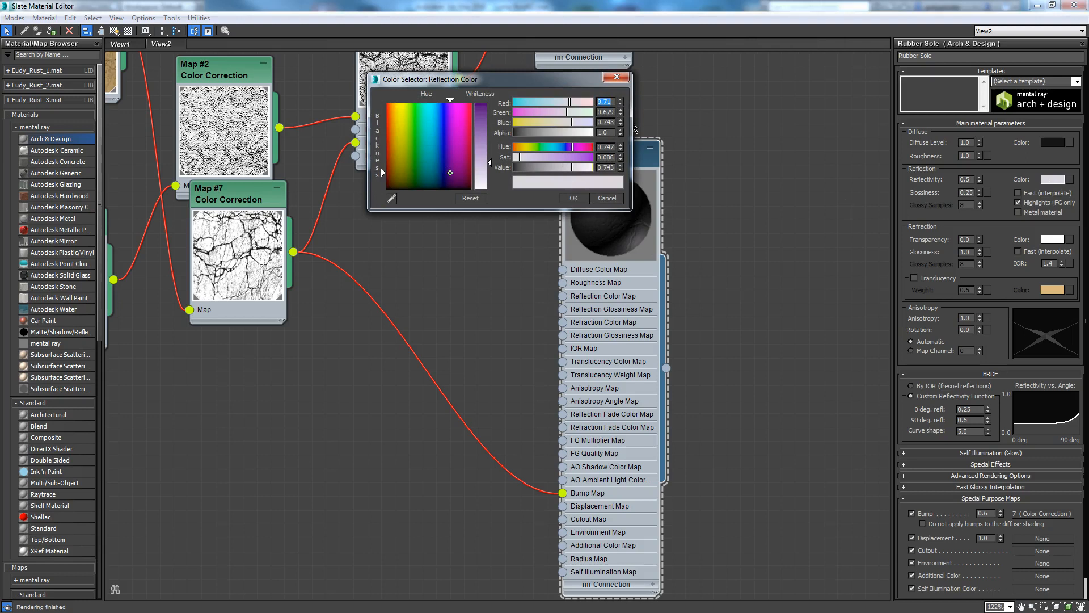
{"action": "left_click_drag", "start_coordinate": [567, 85], "coordinate": [477, 119]}
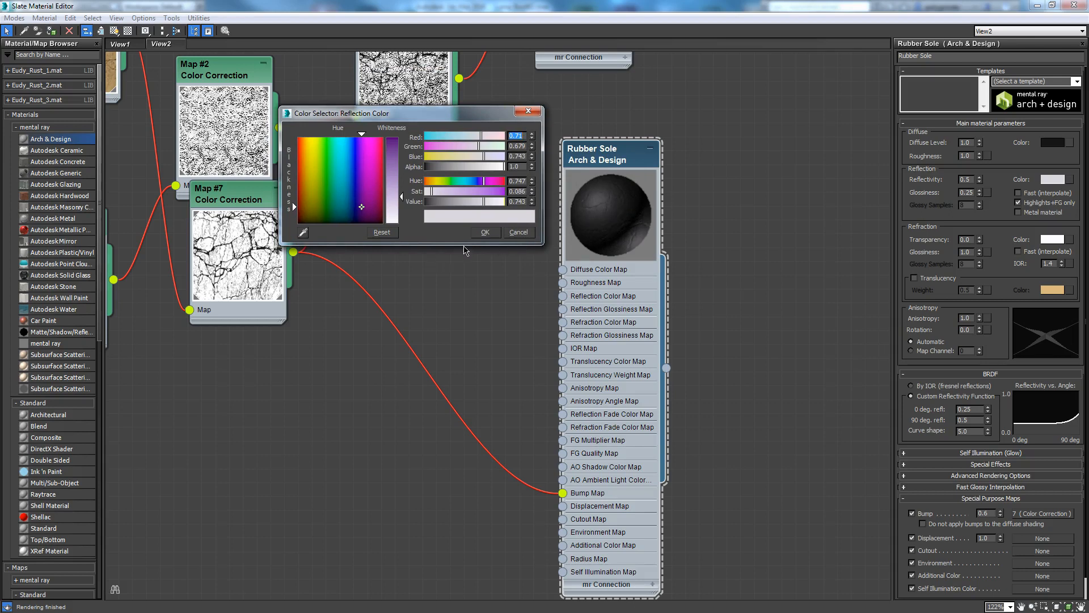
{"action": "left_click", "coordinate": [522, 232]}
Move the Laces material together with its two Checker maps closer to the leather material network.
{"action": "scroll", "coordinate": [453, 314], "scroll_direction": "down", "scroll_amount": 6}
{"action": "middle_click_drag", "start_coordinate": [434, 279], "coordinate": [525, 403]}
{"action": "middle_click_drag", "start_coordinate": [586, 381], "coordinate": [722, 390]}
{"action": "scroll", "coordinate": [379, 292], "scroll_direction": "down", "scroll_amount": 3}
{"action": "scroll", "coordinate": [392, 281], "scroll_direction": "up", "scroll_amount": 1}
{"action": "middle_click_drag", "start_coordinate": [392, 281], "coordinate": [394, 279]}
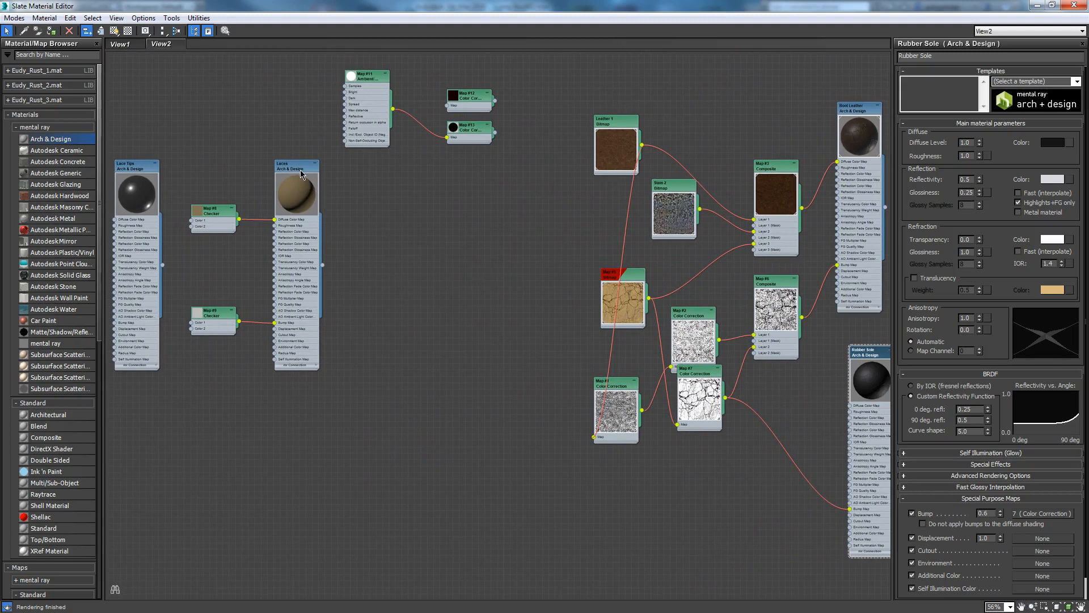
{"action": "left_click_drag", "start_coordinate": [301, 174], "coordinate": [511, 296]}
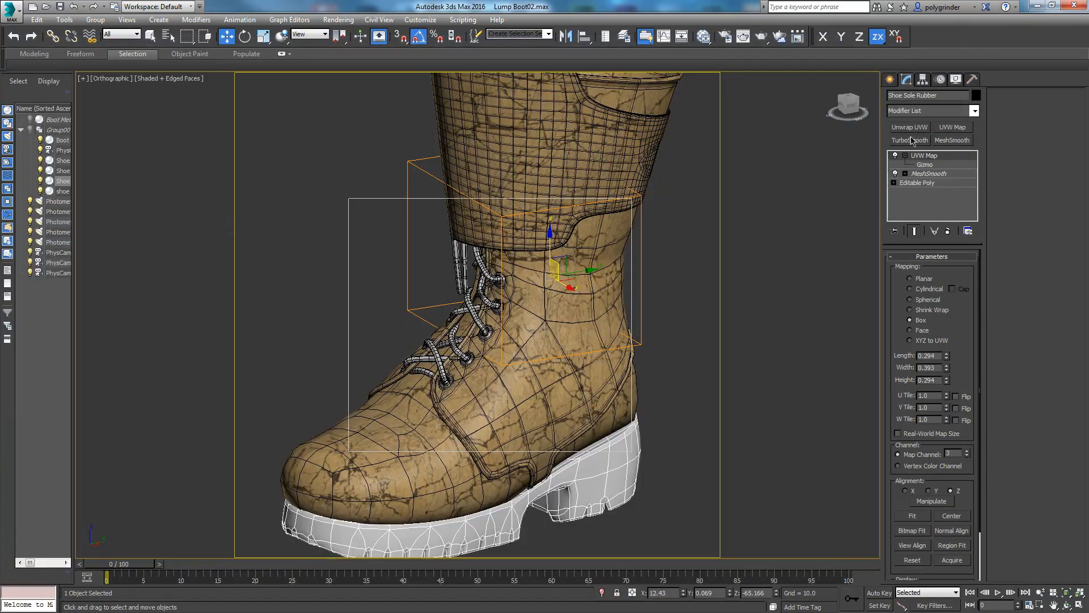
Select the boot's shoe lace and assign the Laces material to it.
{"action": "left_click", "coordinate": [1037, 5]}
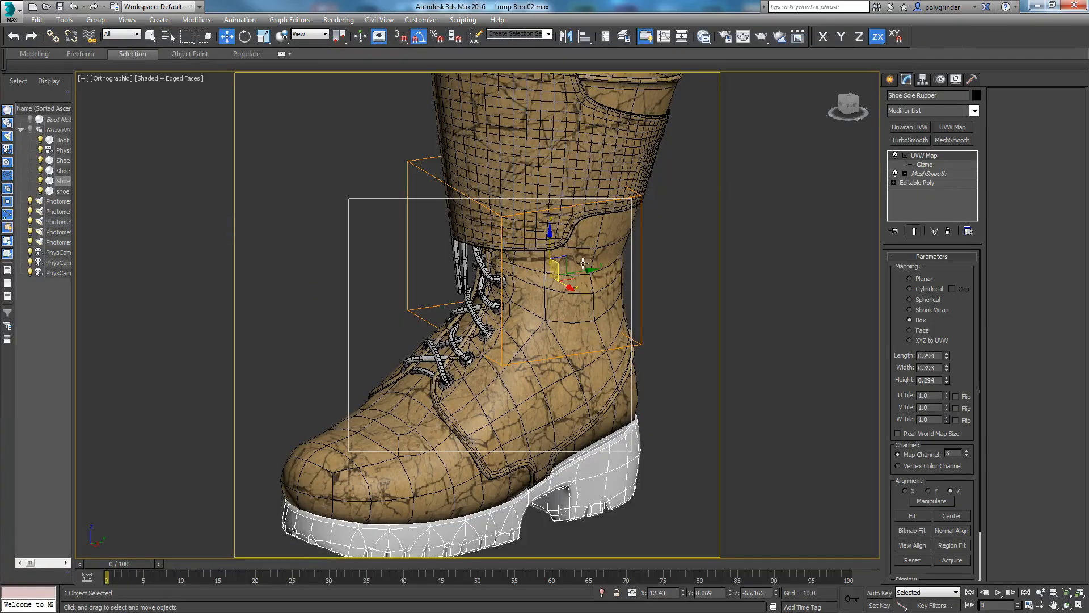
{"action": "left_click", "coordinate": [482, 274]}
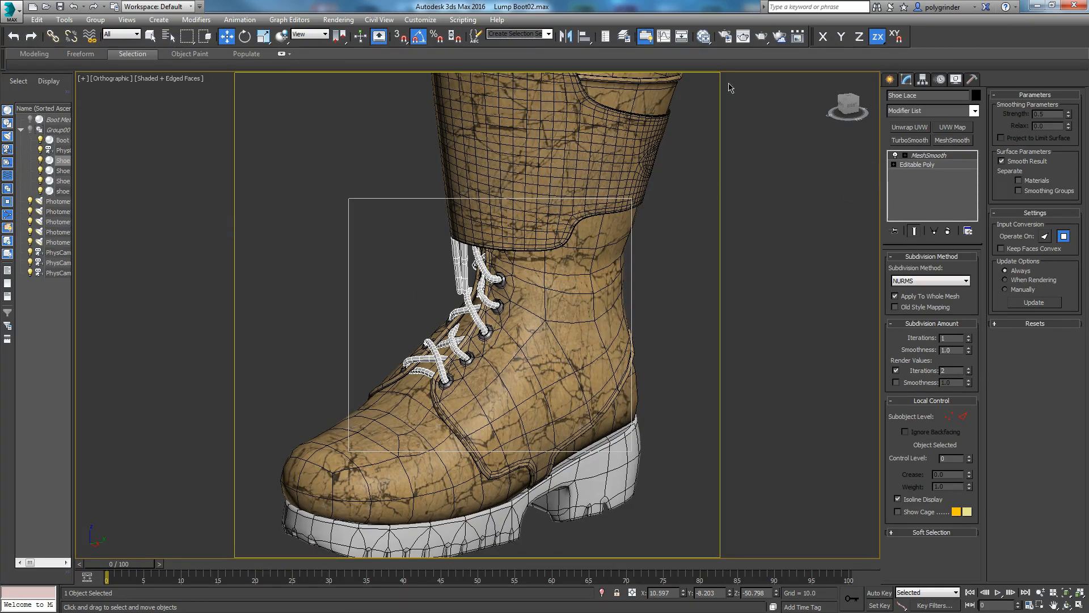
{"action": "left_click", "coordinate": [725, 37]}
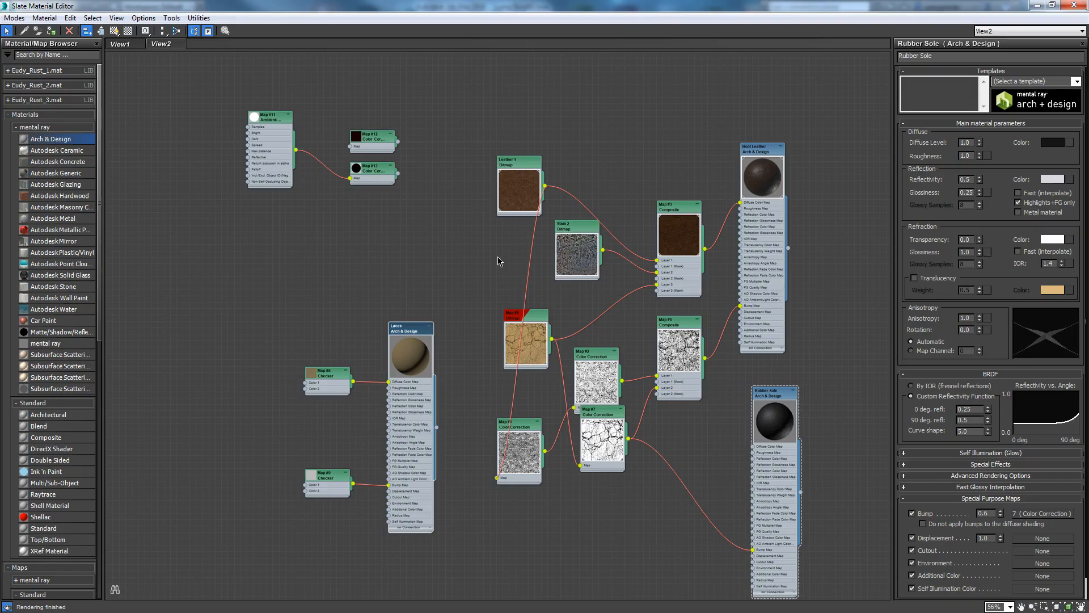
{"action": "right_click", "coordinate": [412, 330]}
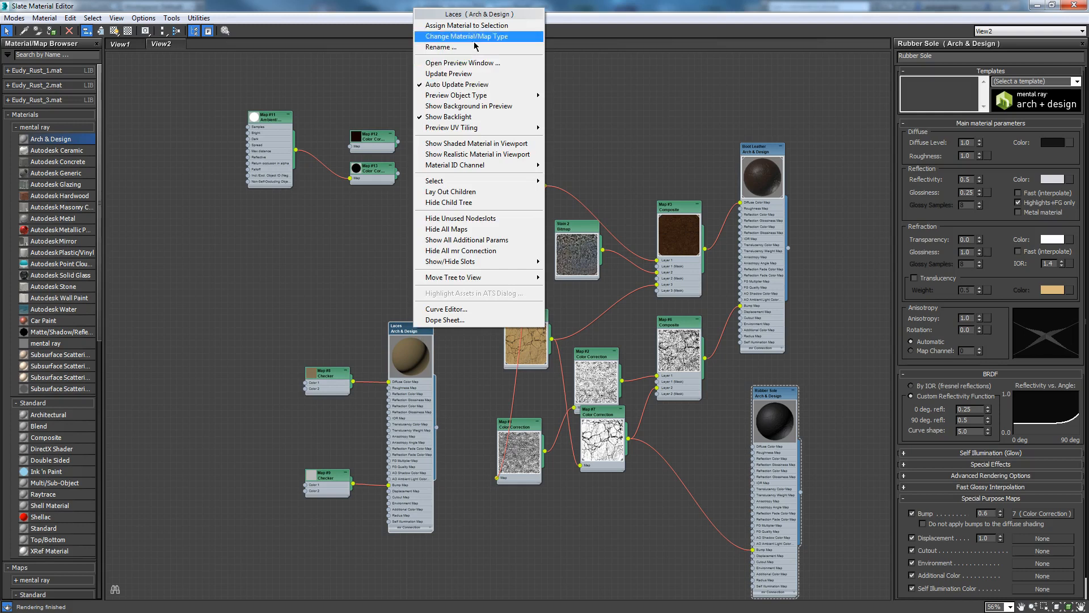
{"action": "left_click", "coordinate": [527, 26]}
Review the tiling and colors of the two Checker maps feeding Laces, and return to the boot scene.
{"action": "double_click", "coordinate": [332, 376]}
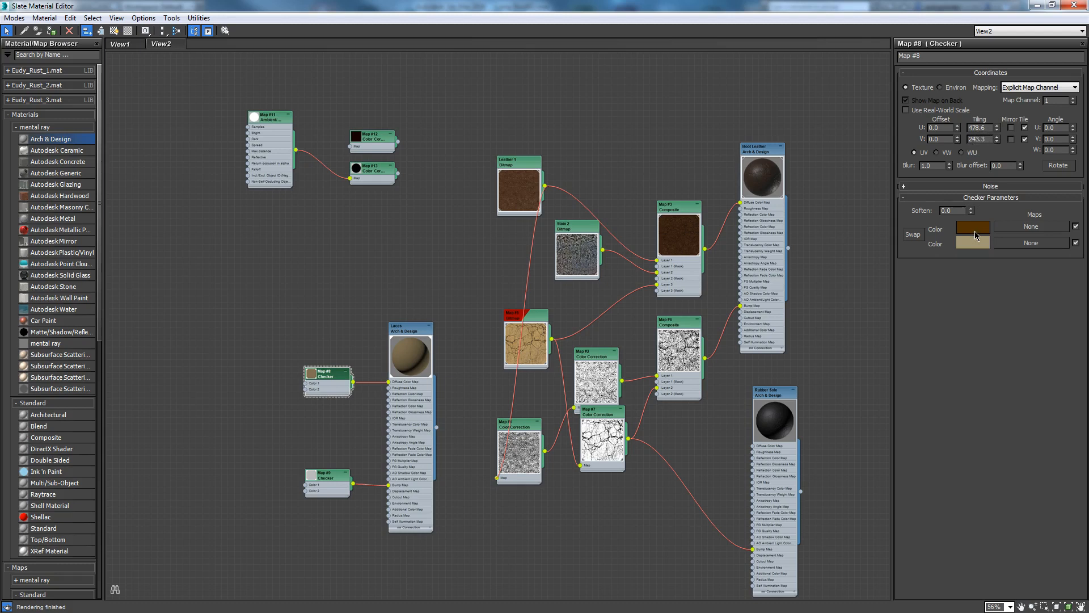
{"action": "right_click", "coordinate": [330, 383]}
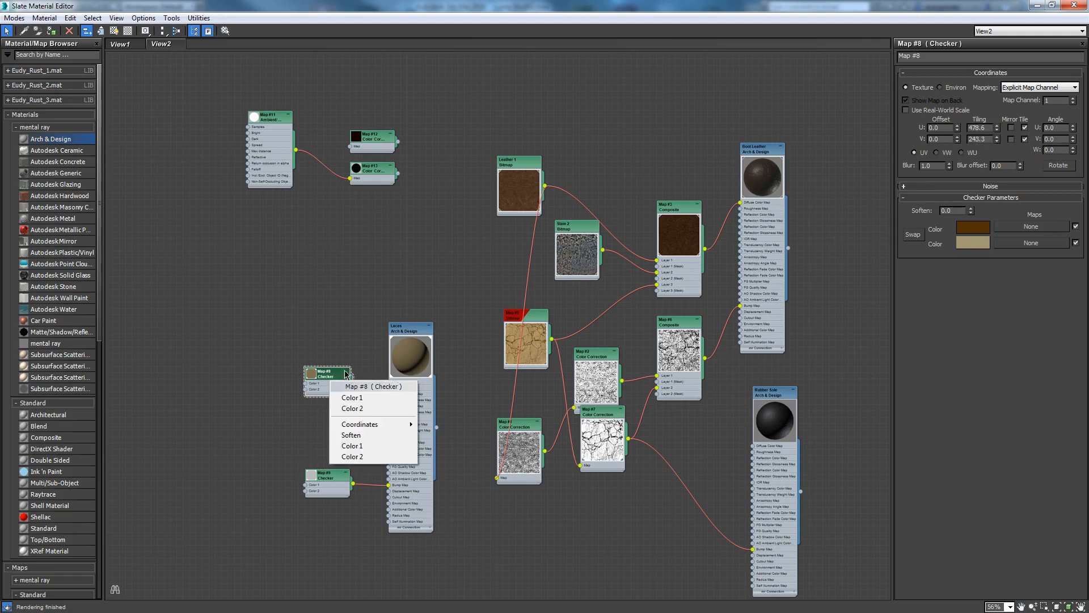
{"action": "left_click", "coordinate": [297, 461]}
{"action": "double_click", "coordinate": [327, 480]}
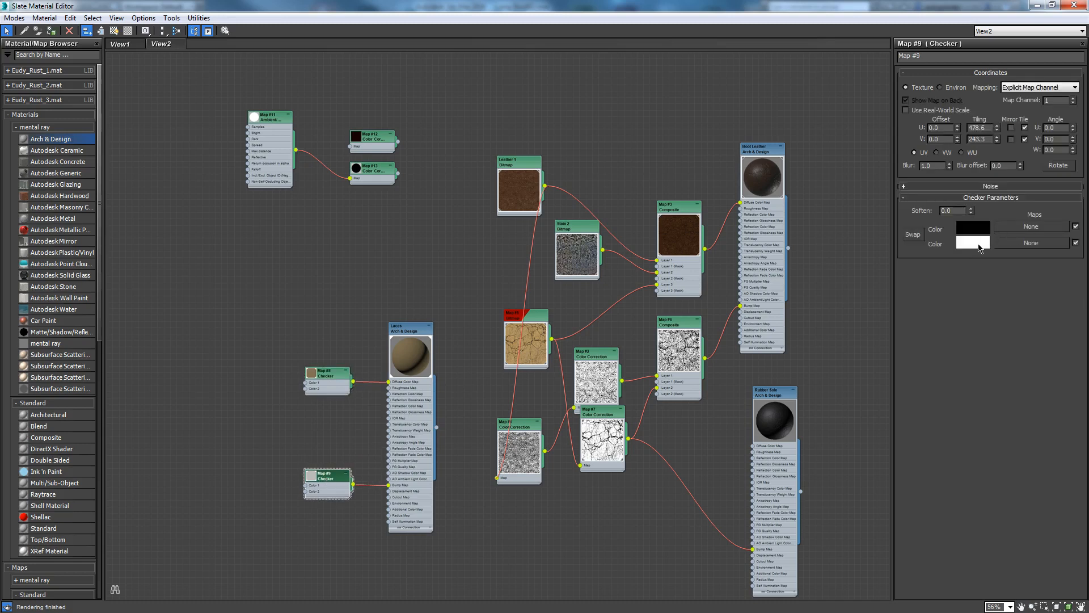
{"action": "left_click", "coordinate": [1036, 8]}
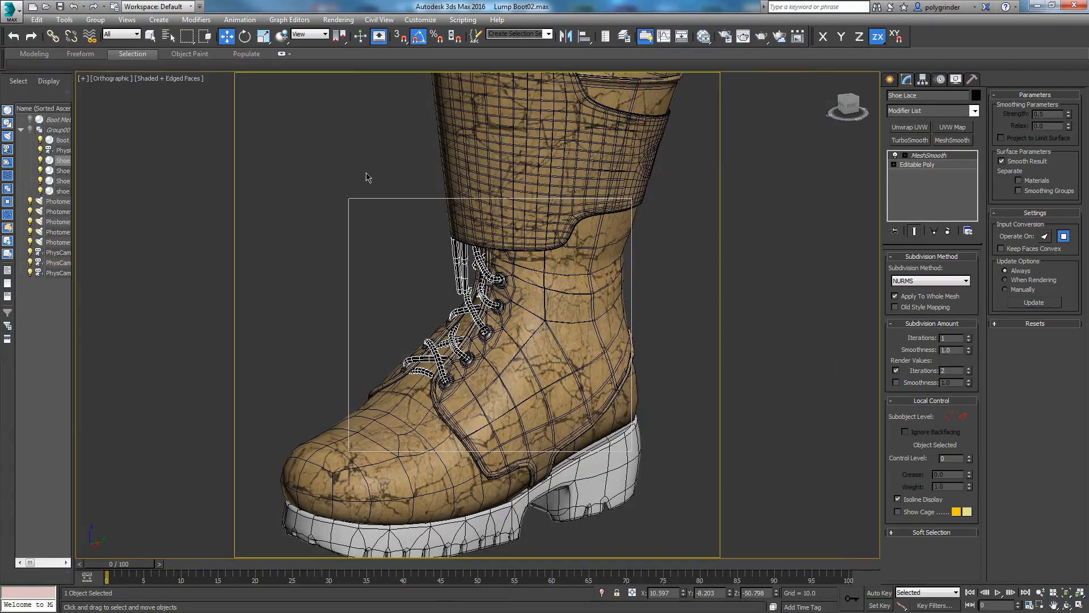
Check the reference boot render in the browser, and examine the Shoe Lace's tip polygons and their Extrude settings.
{"action": "key", "text": "alt+Tab"}
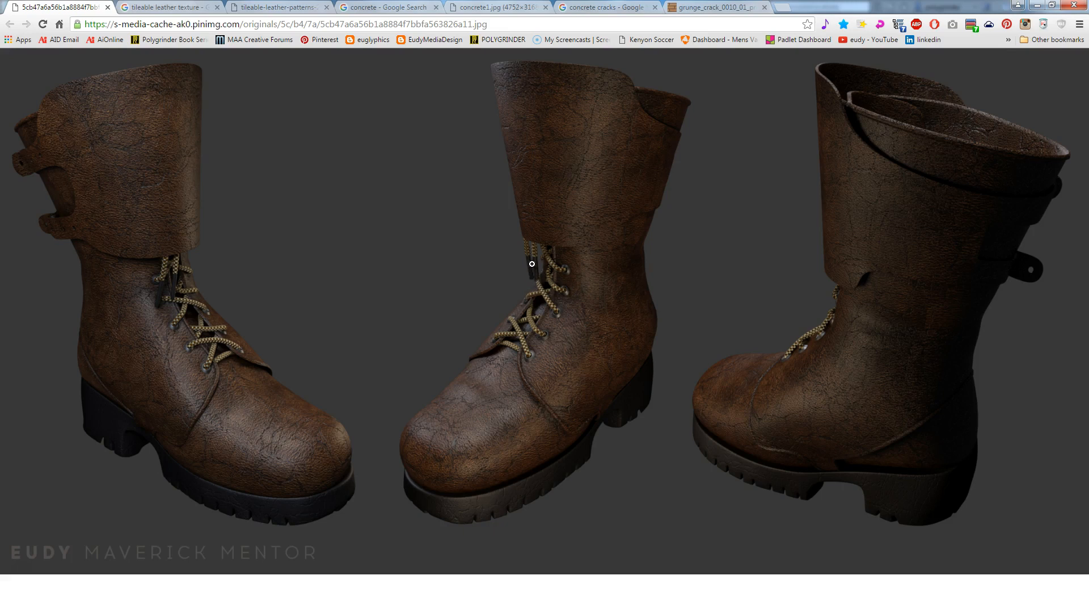
{"action": "left_click", "coordinate": [1037, 5]}
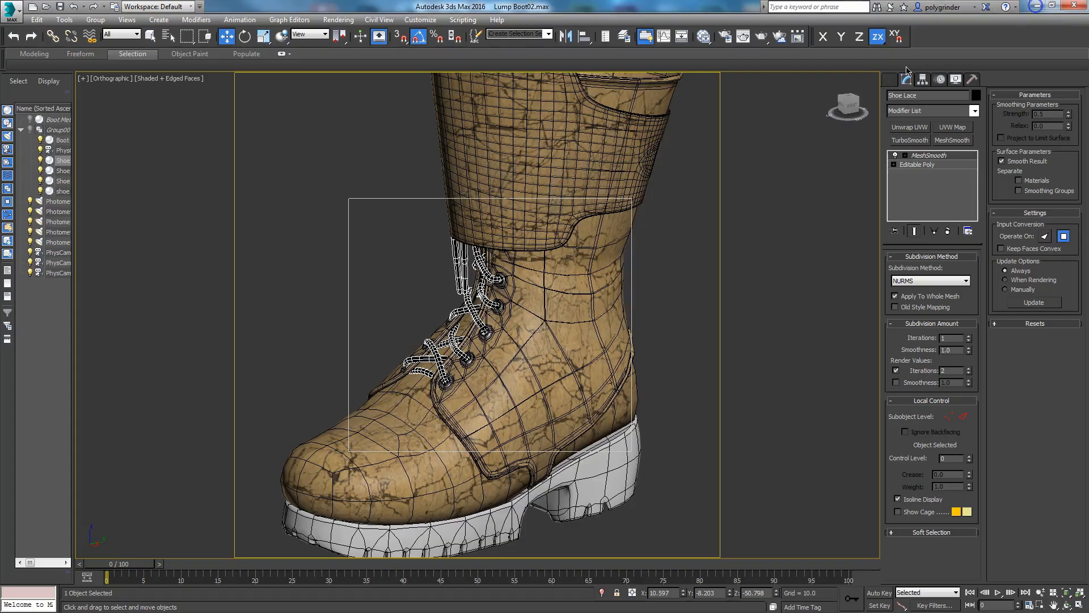
{"action": "left_click", "coordinate": [914, 164]}
{"action": "scroll", "coordinate": [422, 296], "scroll_direction": "up", "scroll_amount": 3}
{"action": "scroll", "coordinate": [446, 272], "scroll_direction": "up", "scroll_amount": 3}
{"action": "middle_click_drag", "start_coordinate": [445, 272], "coordinate": [334, 350]}
{"action": "left_click", "coordinate": [945, 272]}
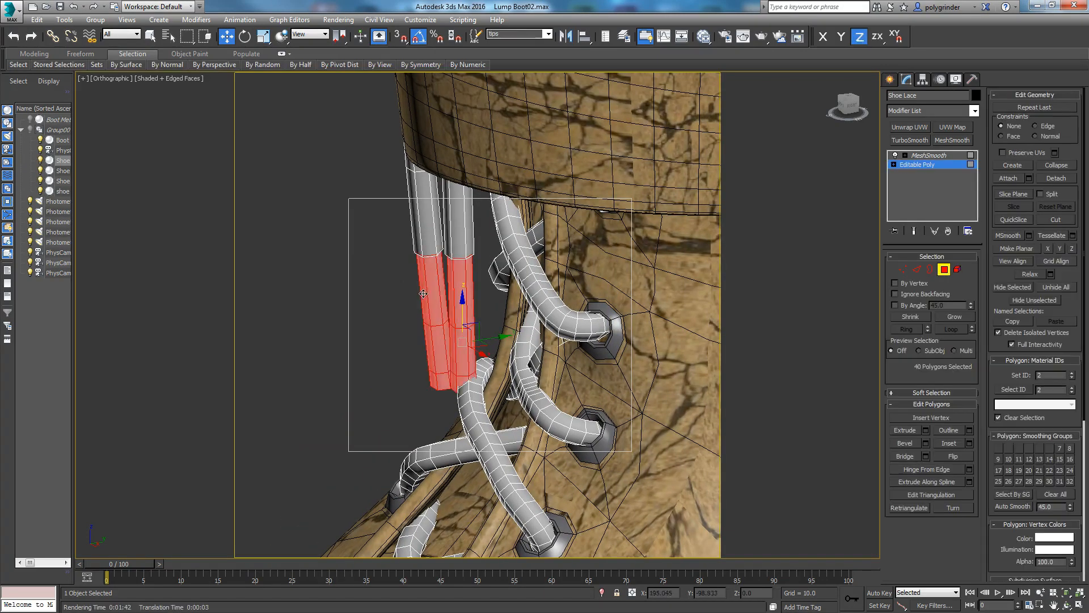
{"action": "left_click", "coordinate": [926, 430]}
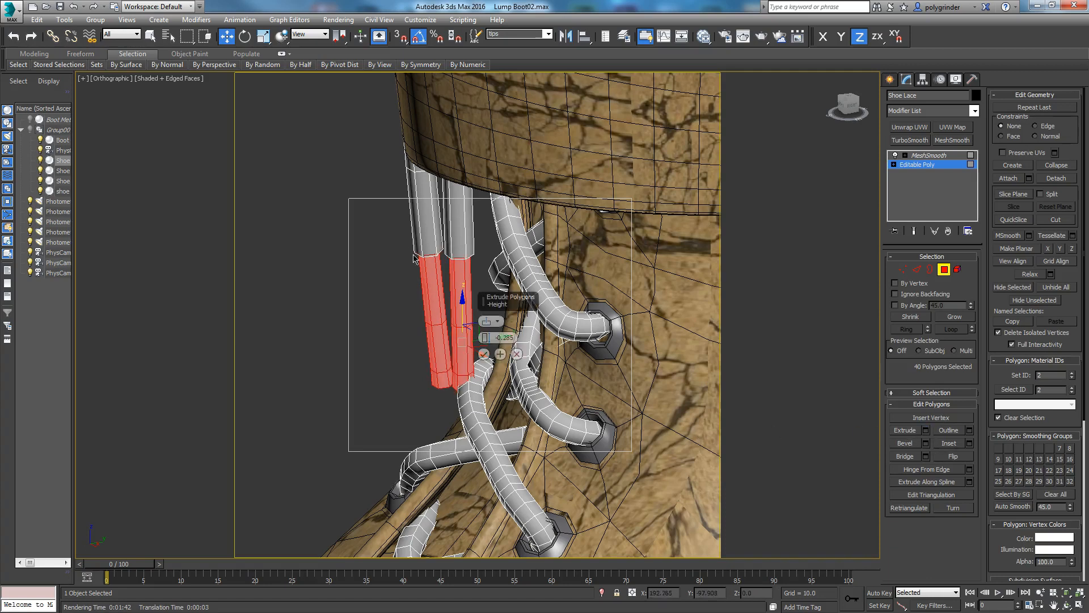
{"action": "left_click", "coordinate": [516, 354]}
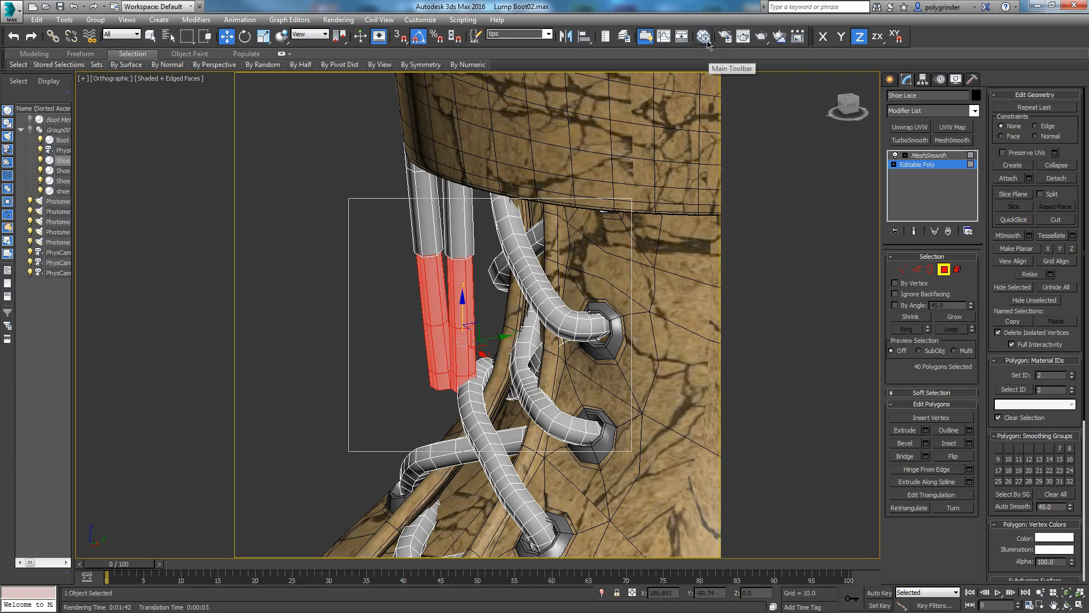
Locate the Lace Tips material among the material nodes and review its Arch & Design parameters.
{"action": "left_click", "coordinate": [726, 37]}
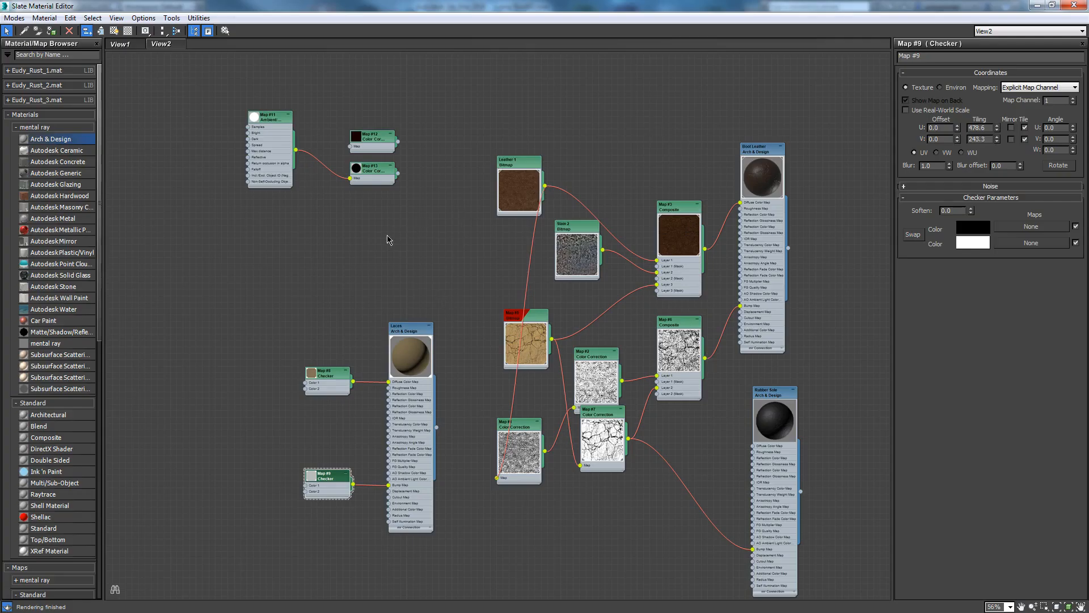
{"action": "middle_click_drag", "start_coordinate": [387, 239], "coordinate": [692, 250]}
{"action": "scroll", "coordinate": [493, 262], "scroll_direction": "down", "scroll_amount": 1}
{"action": "left_click_drag", "start_coordinate": [364, 205], "coordinate": [329, 285]}
{"action": "scroll", "coordinate": [439, 246], "scroll_direction": "up", "scroll_amount": 6}
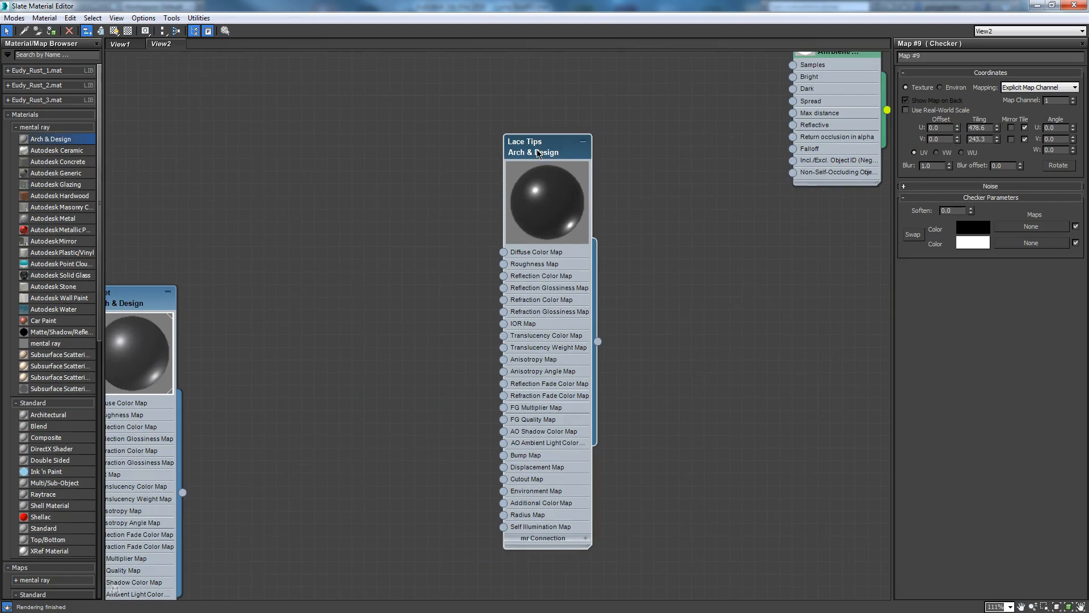
{"action": "double_click", "coordinate": [554, 147]}
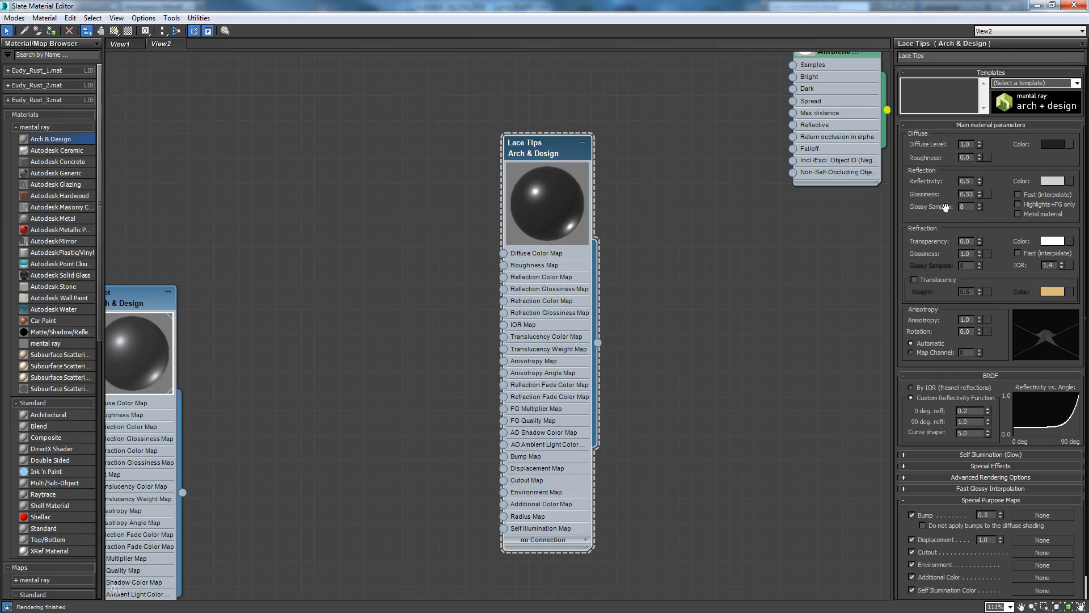
{"action": "left_click_drag", "start_coordinate": [549, 149], "coordinate": [562, 150]}
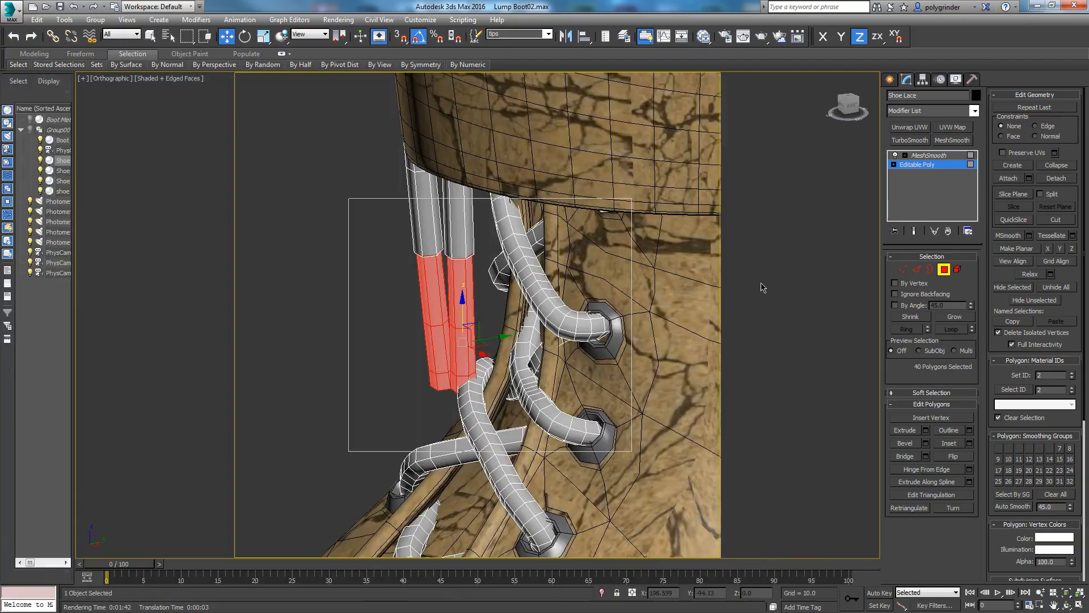
Return to the scene, leave polygon editing of the Shoe Lace, and frame the whole boot.
{"action": "left_click", "coordinate": [1036, 6]}
{"action": "left_click", "coordinate": [944, 270]}
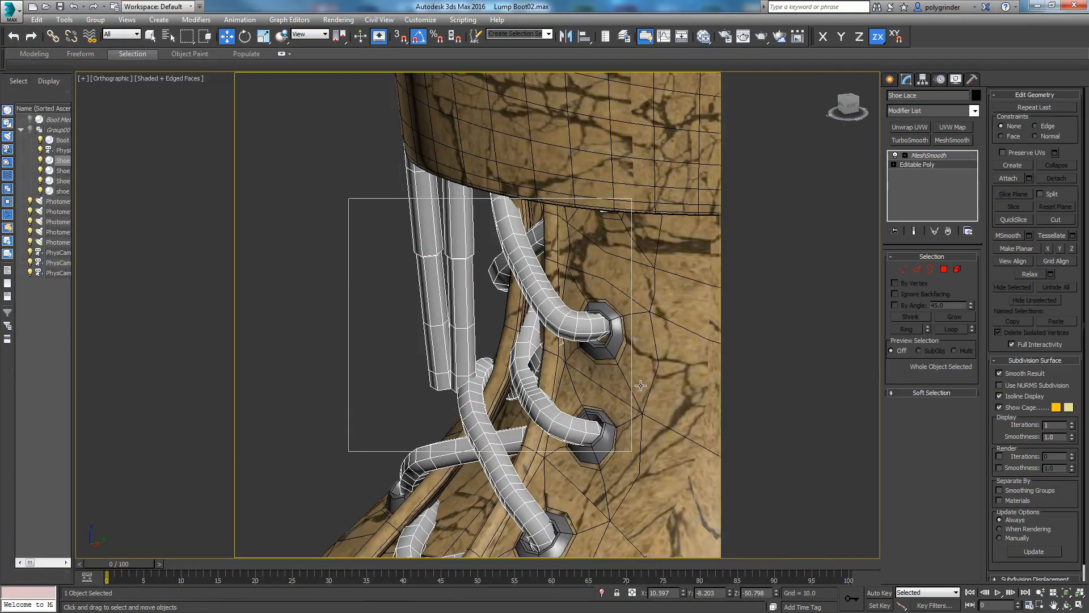
{"action": "scroll", "coordinate": [624, 340], "scroll_direction": "down", "scroll_amount": 8}
{"action": "middle_click_drag", "start_coordinate": [651, 346], "coordinate": [518, 325]}
{"action": "scroll", "coordinate": [518, 325], "scroll_direction": "up", "scroll_amount": 4}
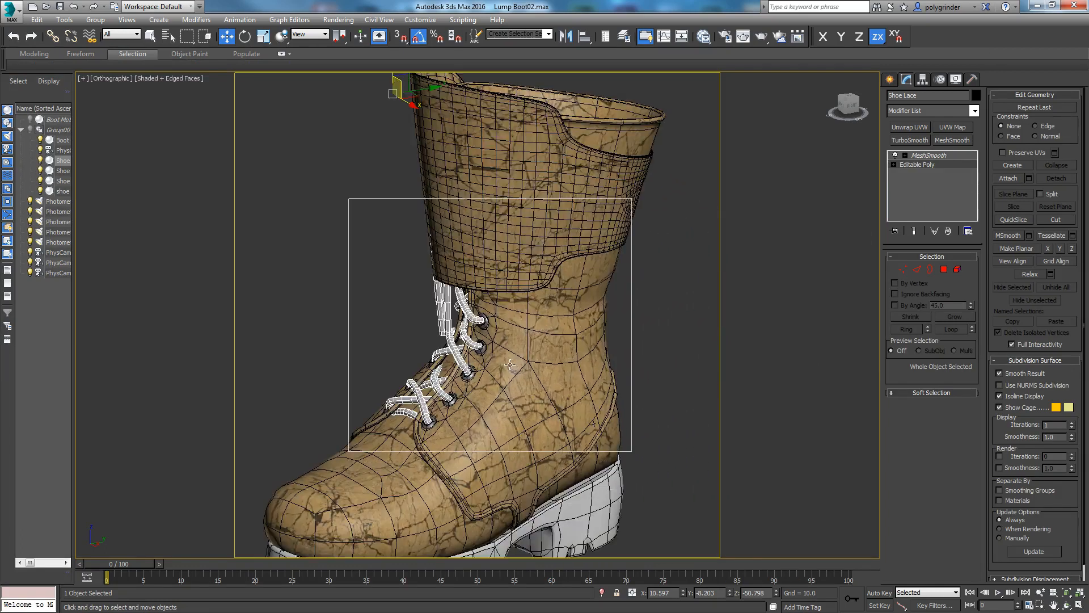
{"action": "scroll", "coordinate": [517, 325], "scroll_direction": "down", "scroll_amount": 5}
{"action": "scroll", "coordinate": [514, 325], "scroll_direction": "up", "scroll_amount": 1}
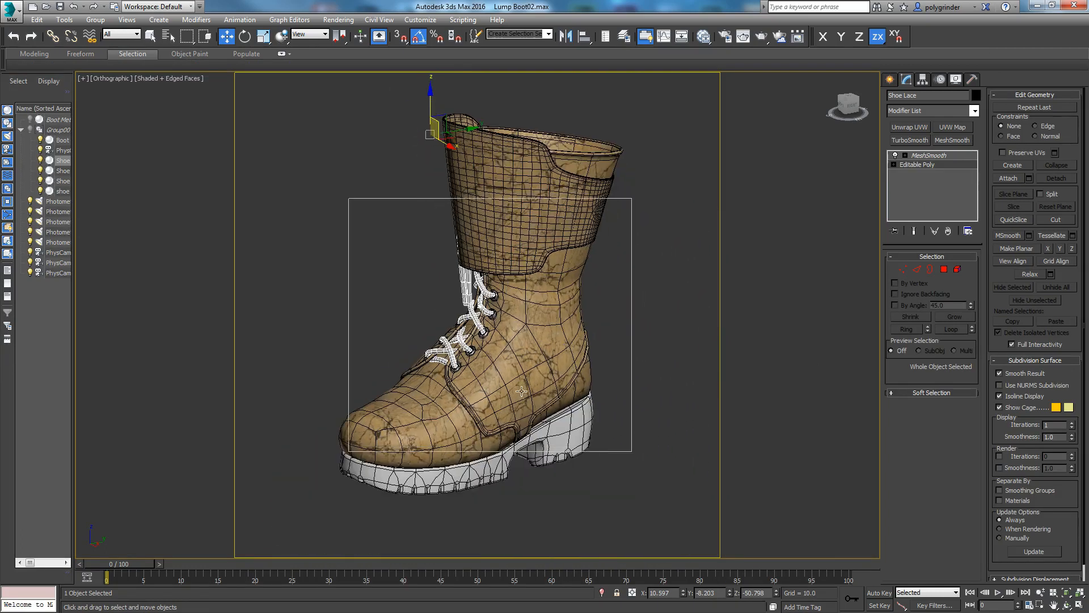
Reduce the Slate Material Editor to a floating window and add a Standard material above the leather network in View2.
{"action": "left_click", "coordinate": [704, 38]}
{"action": "scroll", "coordinate": [571, 215], "scroll_direction": "down", "scroll_amount": 5}
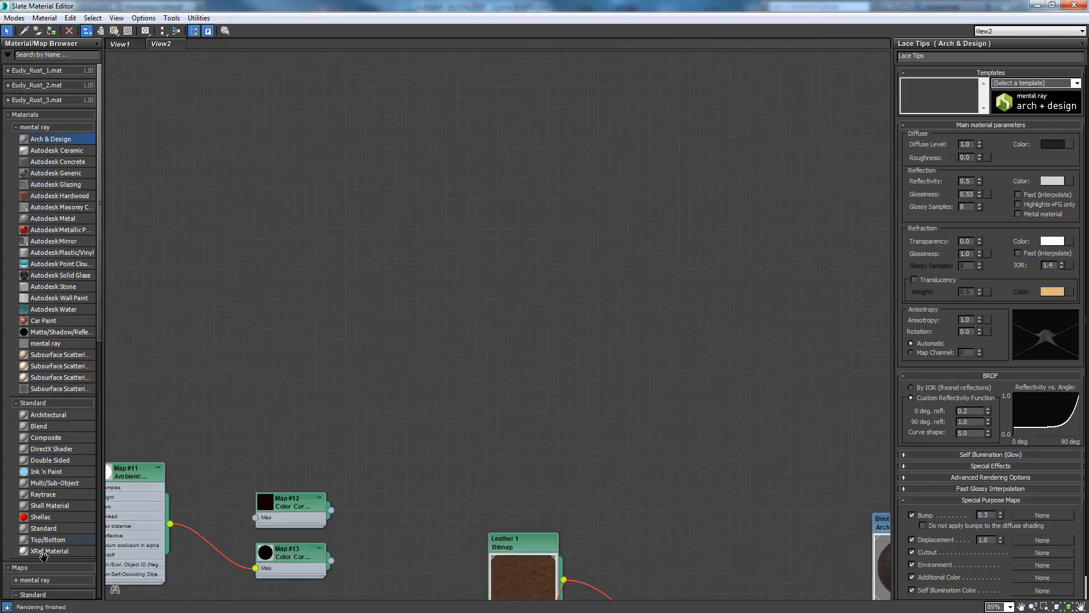
{"action": "scroll", "coordinate": [584, 438], "scroll_direction": "up", "scroll_amount": 4}
{"action": "scroll", "coordinate": [453, 339], "scroll_direction": "down", "scroll_amount": 3}
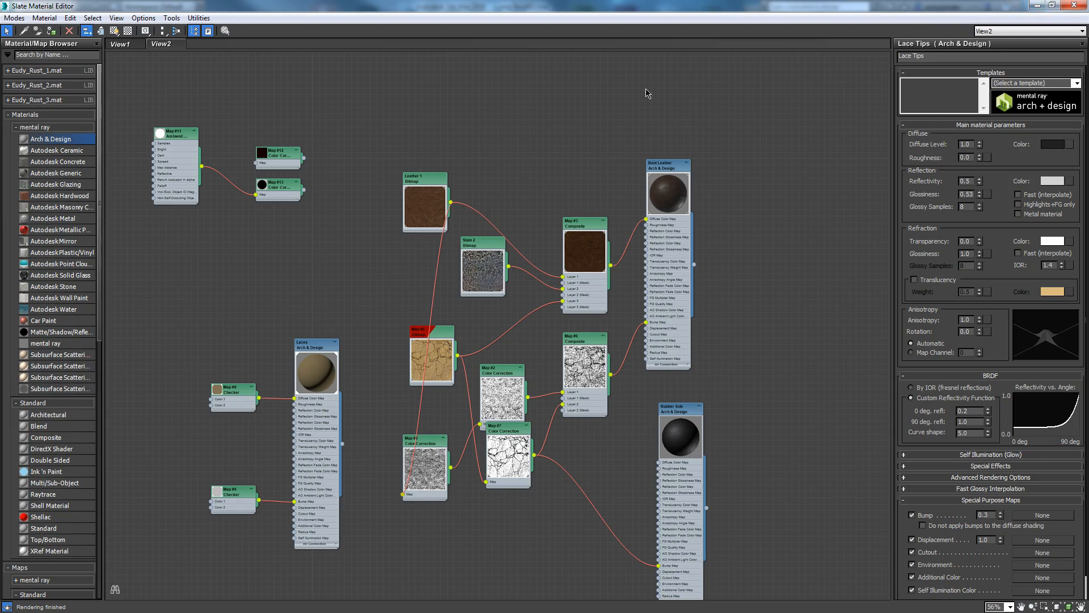
{"action": "left_click", "coordinate": [1052, 5]}
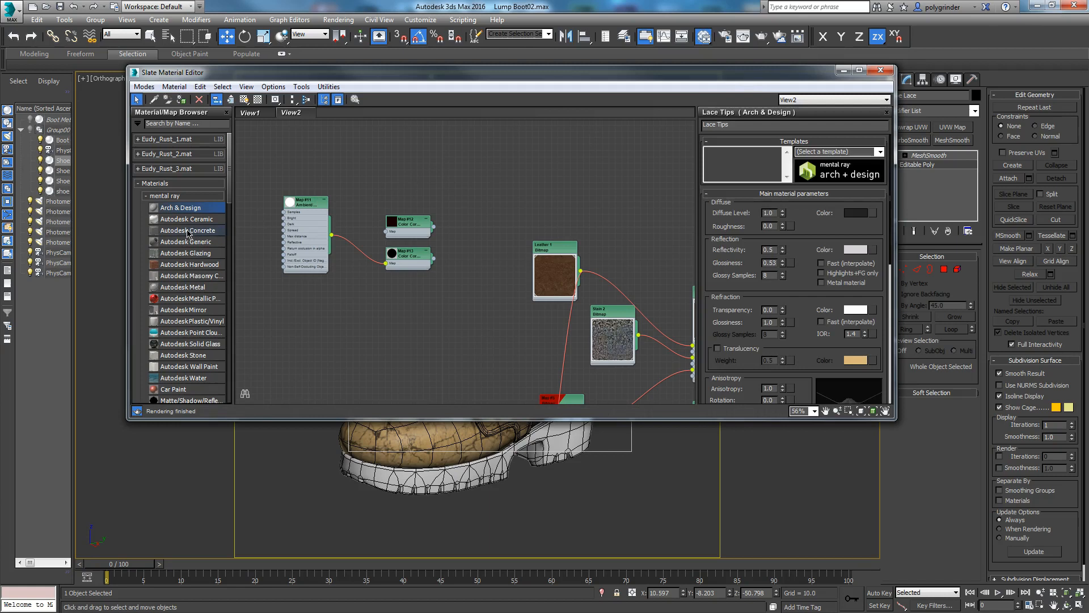
{"action": "left_click_drag", "start_coordinate": [229, 190], "coordinate": [232, 256]}
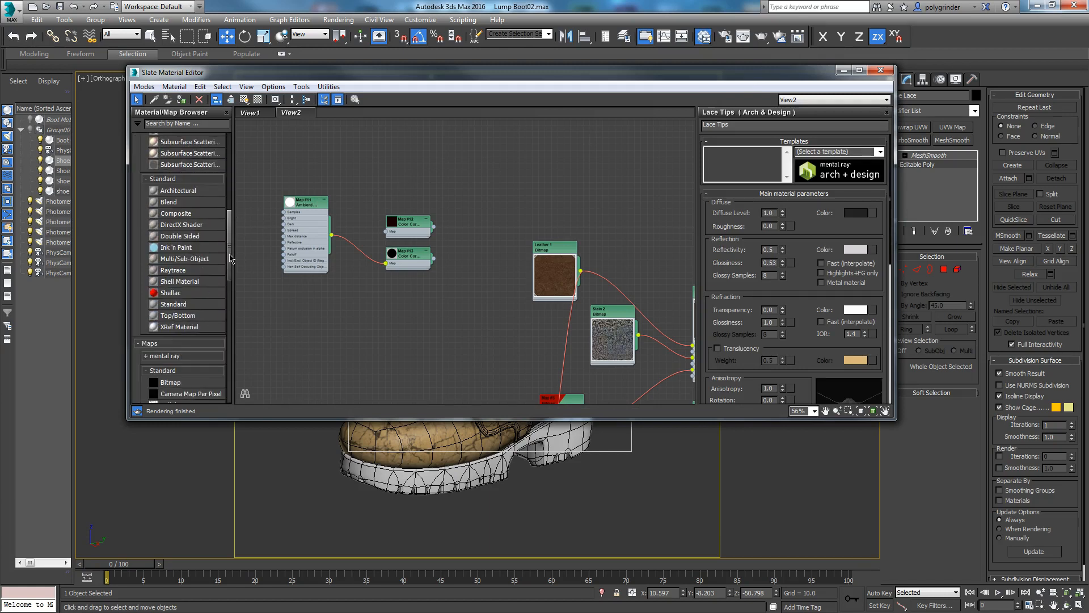
{"action": "left_click_drag", "start_coordinate": [172, 305], "coordinate": [514, 142]}
Select the Boot Outside Top Leather together with the toe leather part, and store the scene state with Hold.
{"action": "left_click_drag", "start_coordinate": [567, 72], "coordinate": [0, 89]}
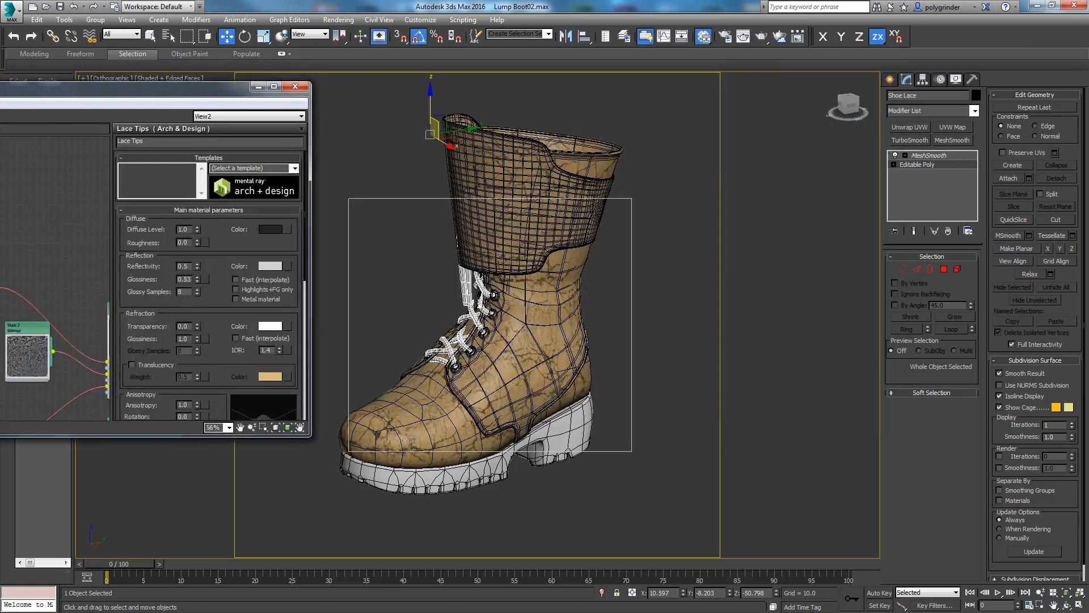
{"action": "left_click_drag", "start_coordinate": [142, 86], "coordinate": [88, 83]}
{"action": "left_click", "coordinate": [471, 386]}
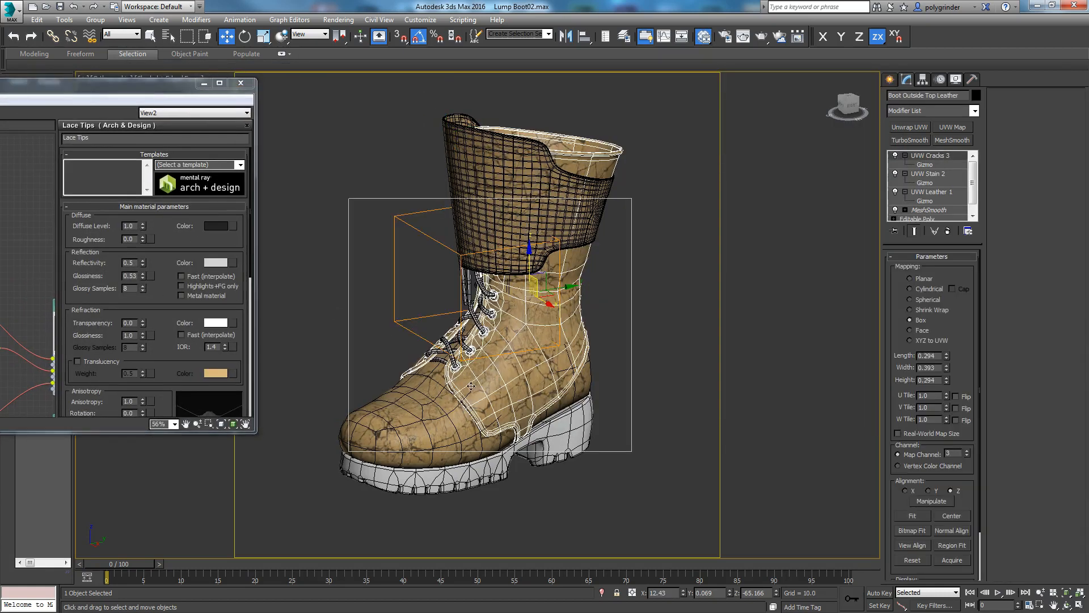
{"action": "left_click", "coordinate": [422, 408], "text": "ctrl"}
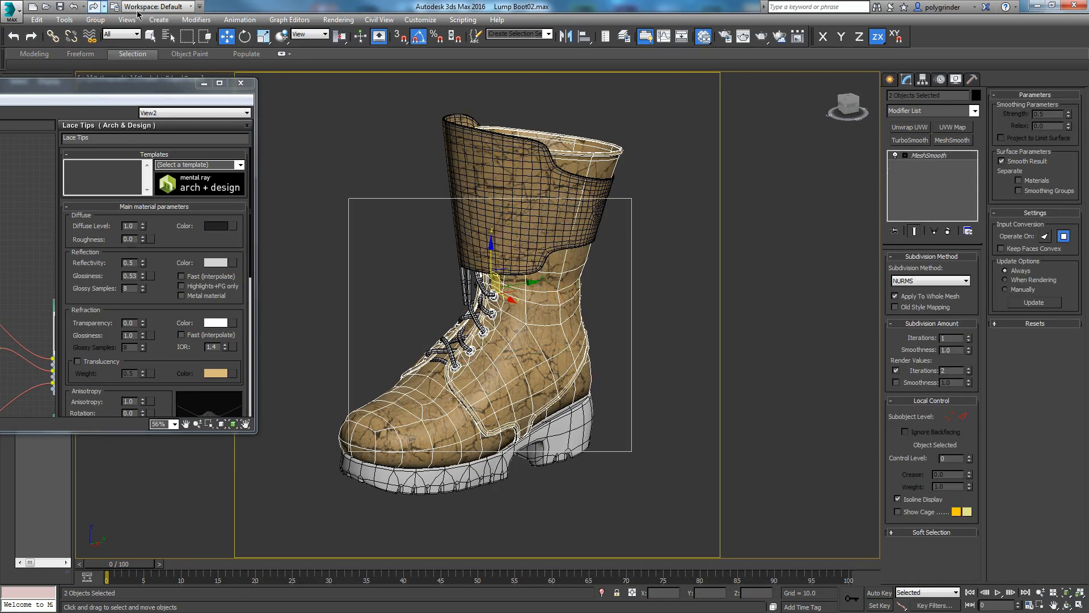
{"action": "left_click", "coordinate": [50, 20]}
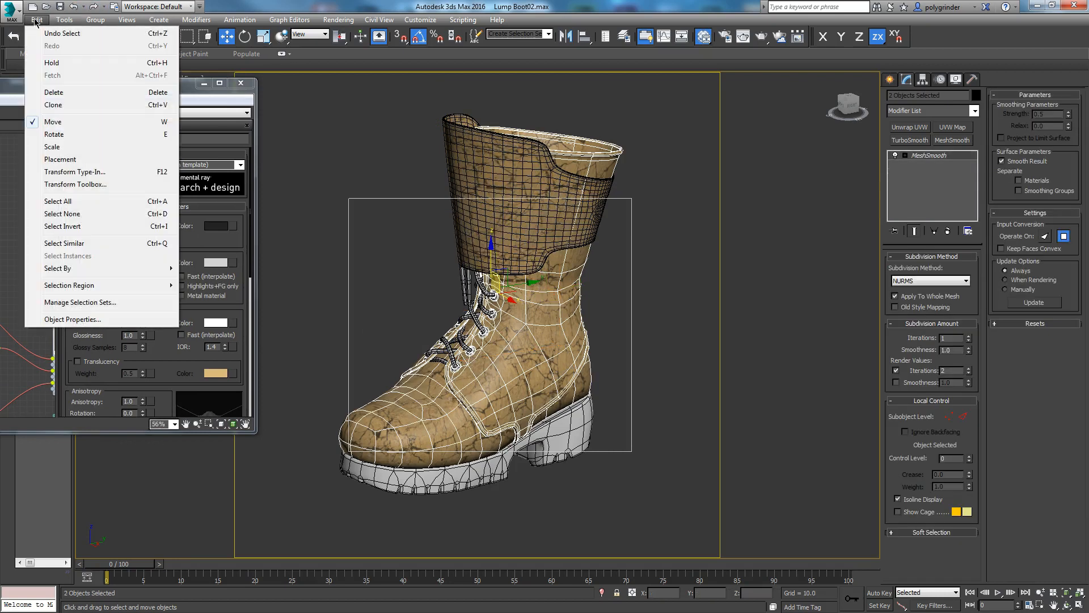
{"action": "left_click", "coordinate": [50, 70]}
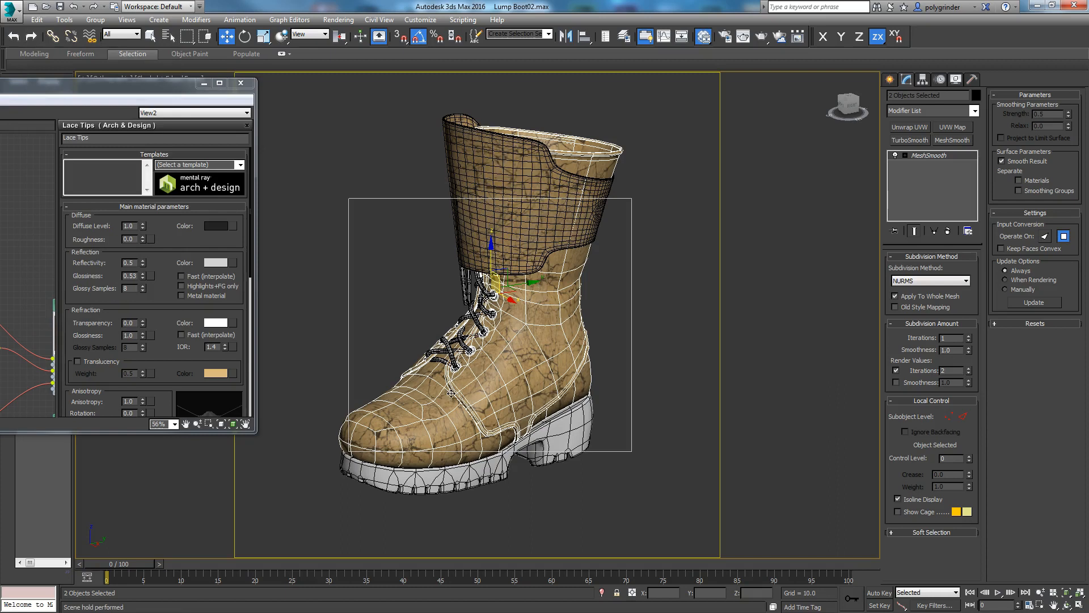
Assign the new Standard material to the two selected leather parts and frame the boot's lace area in the Perspective view.
{"action": "left_click_drag", "start_coordinate": [146, 86], "coordinate": [740, 105]}
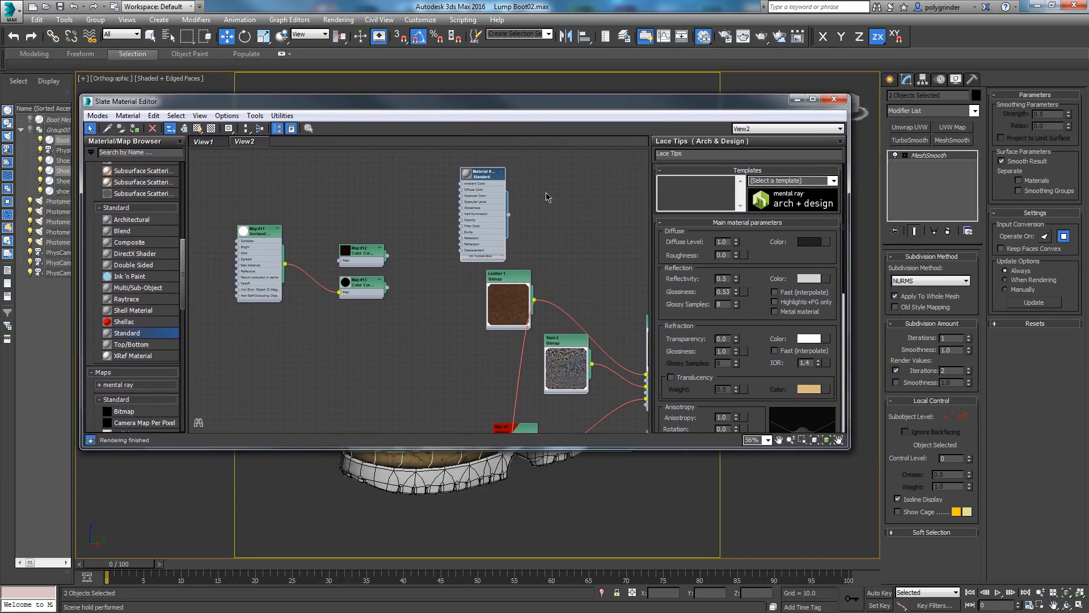
{"action": "right_click", "coordinate": [481, 174]}
{"action": "left_click", "coordinate": [522, 194]}
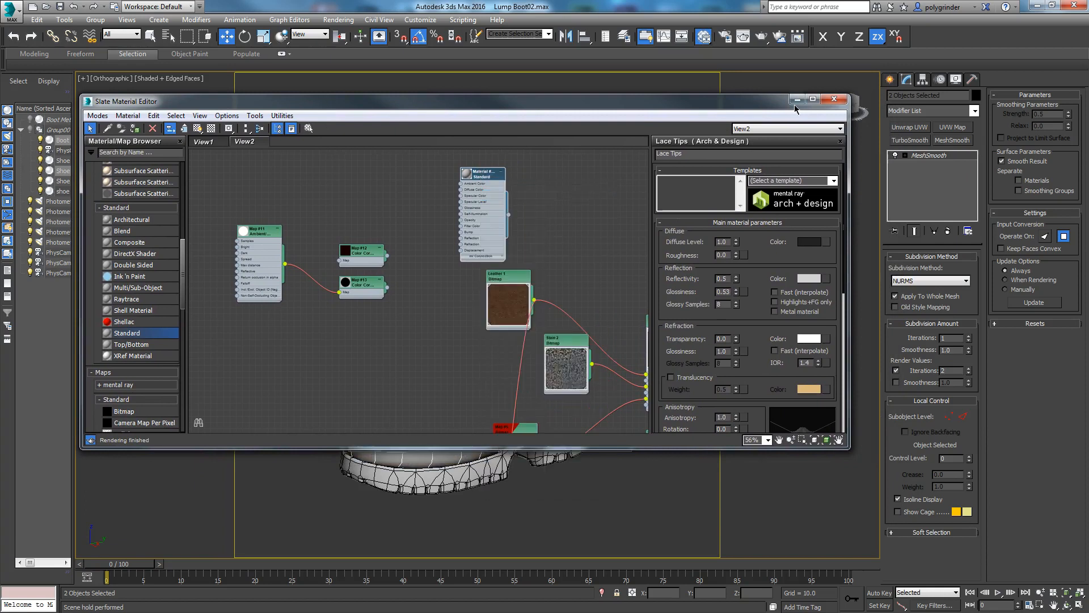
{"action": "left_click", "coordinate": [796, 101]}
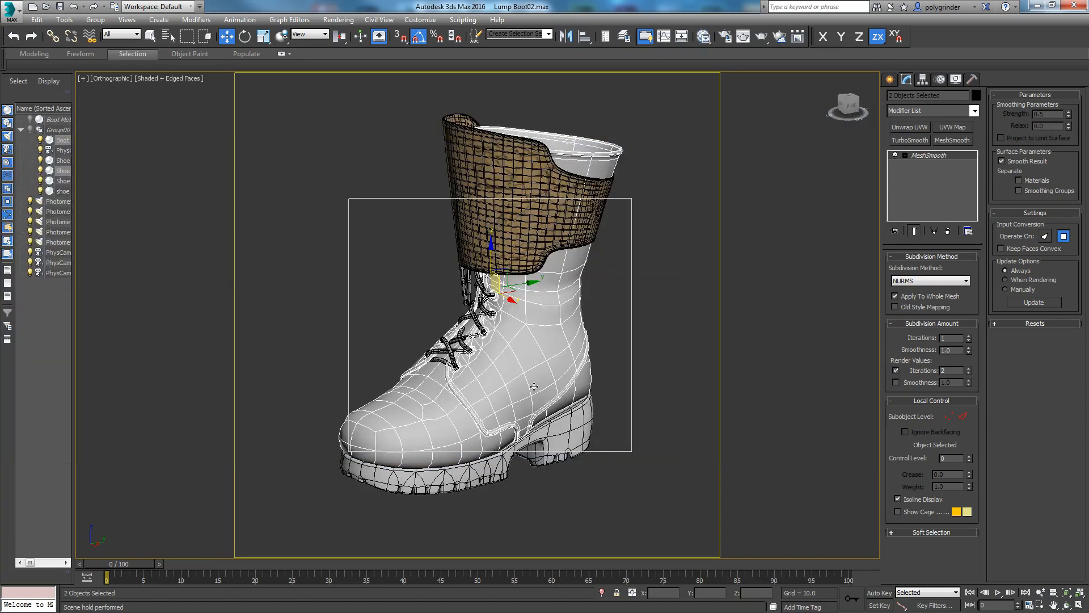
{"action": "key", "text": "p"}
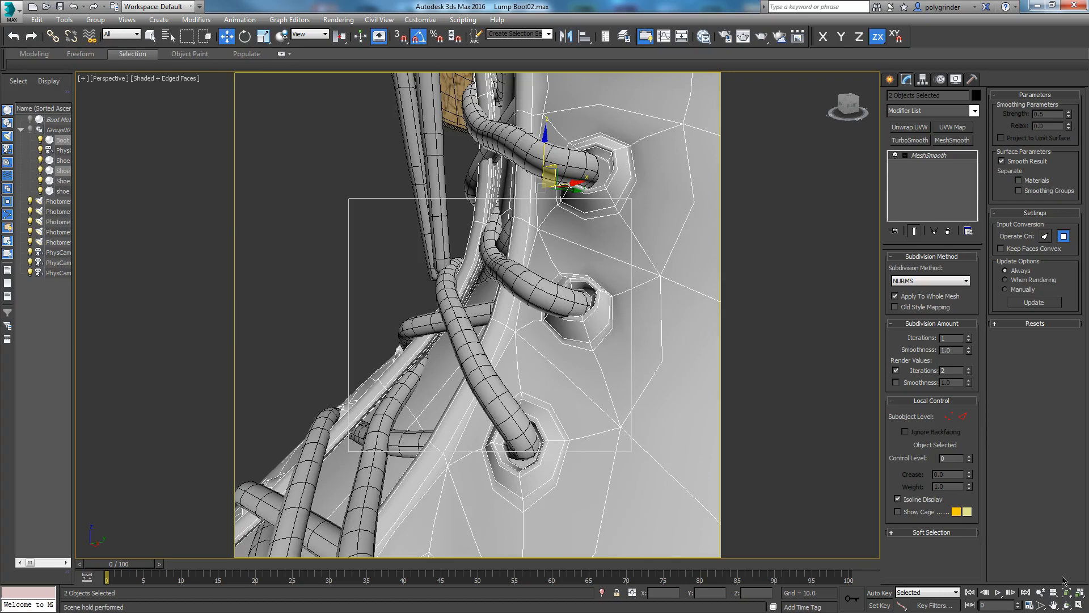
{"action": "left_click", "coordinate": [1041, 593]}
{"action": "left_click_drag", "start_coordinate": [515, 315], "coordinate": [520, 403]}
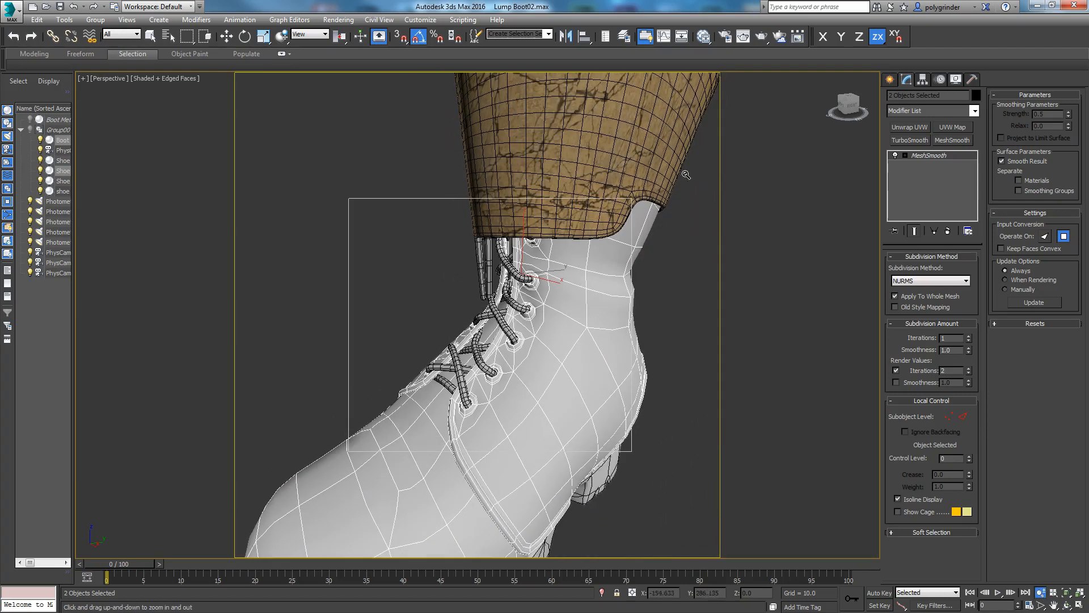
Connect a new Mix map to the Diffuse Color of the Standard material.
{"action": "left_click", "coordinate": [705, 37]}
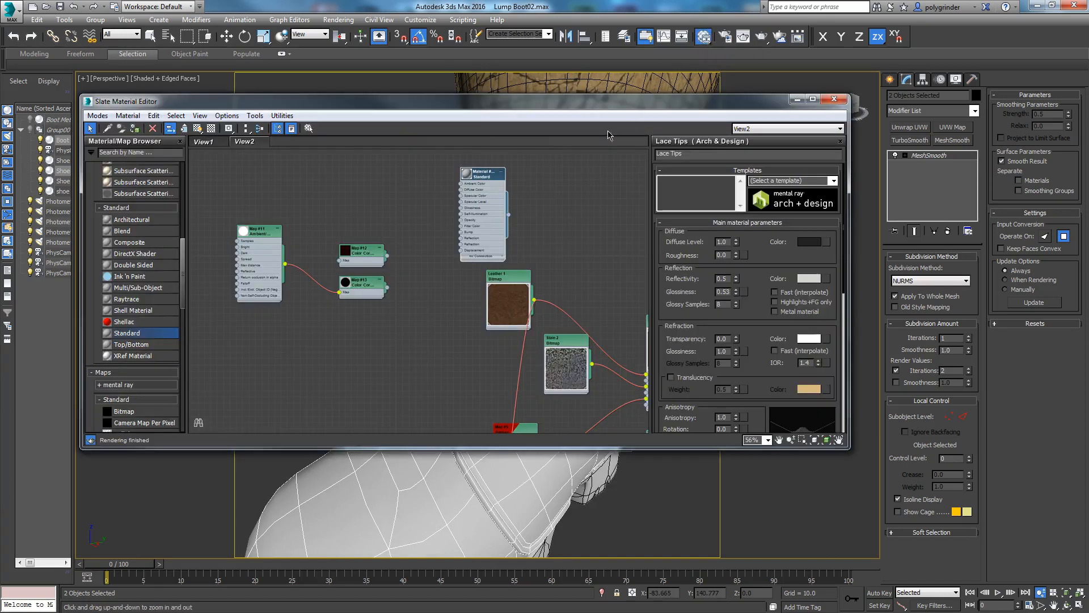
{"action": "scroll", "coordinate": [410, 244], "scroll_direction": "up", "scroll_amount": 1}
{"action": "middle_click_drag", "start_coordinate": [409, 244], "coordinate": [405, 333]}
{"action": "left_click_drag", "start_coordinate": [498, 251], "coordinate": [425, 233]}
{"action": "mouse_move", "coordinate": [449, 250]}
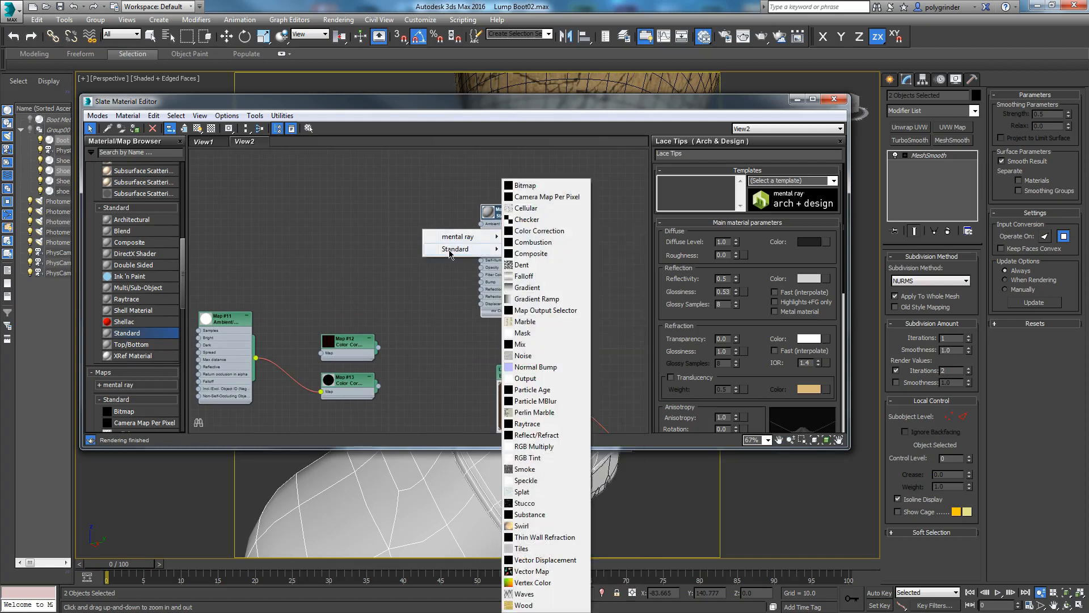
{"action": "left_click", "coordinate": [519, 344]}
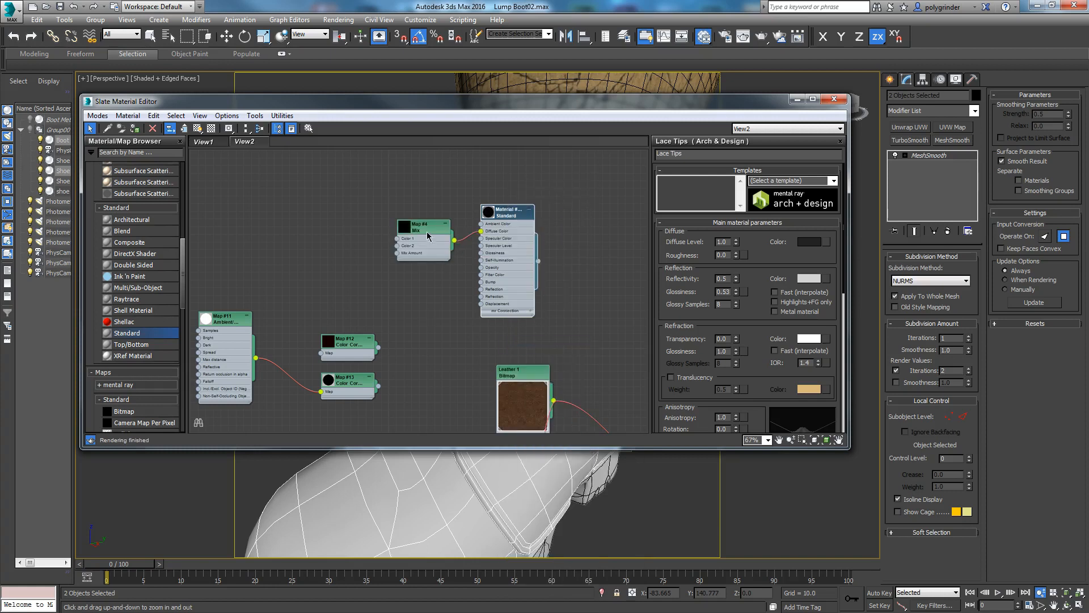
Set the Mix map's Color #1 to magenta and Color #2 to blue, and feed the Ambient/Reflective Occlusion map into its Mix Amount.
{"action": "double_click", "coordinate": [427, 231]}
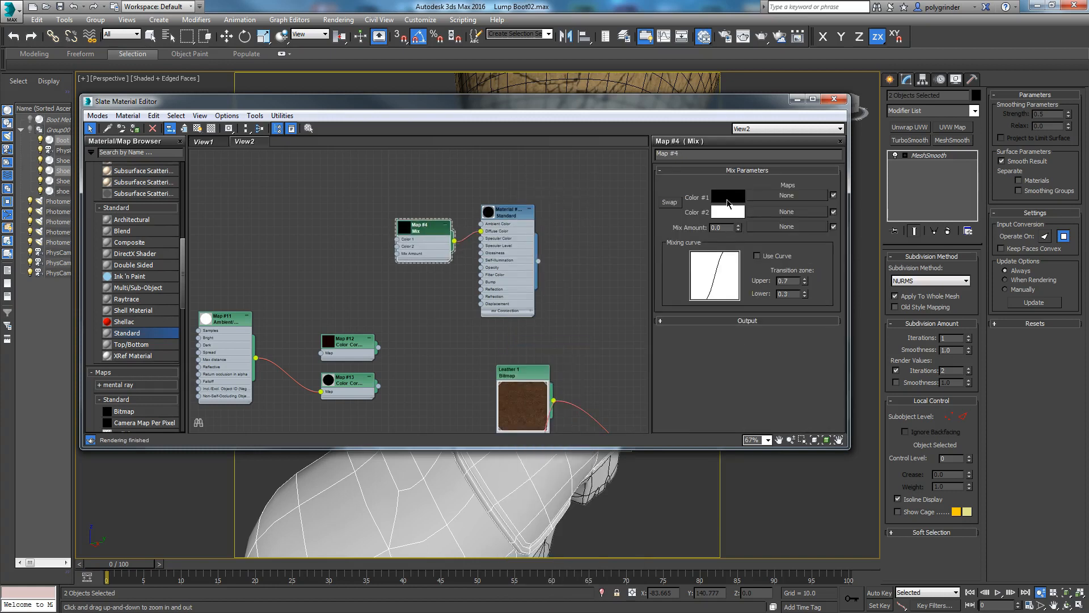
{"action": "left_click", "coordinate": [728, 199]}
{"action": "left_click", "coordinate": [363, 138]}
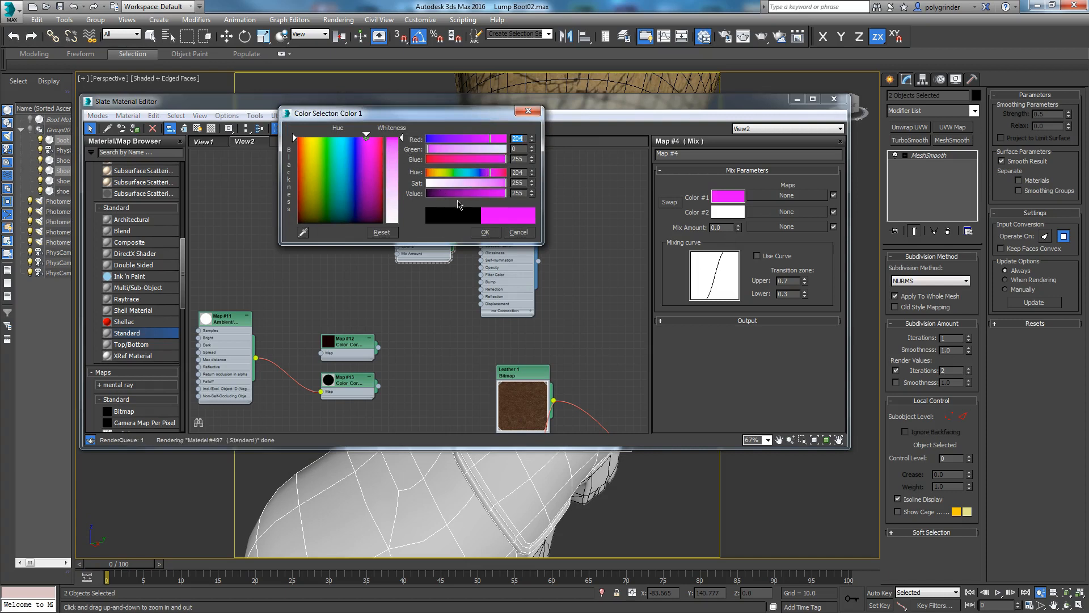
{"action": "left_click", "coordinate": [485, 232]}
{"action": "left_click", "coordinate": [728, 212]}
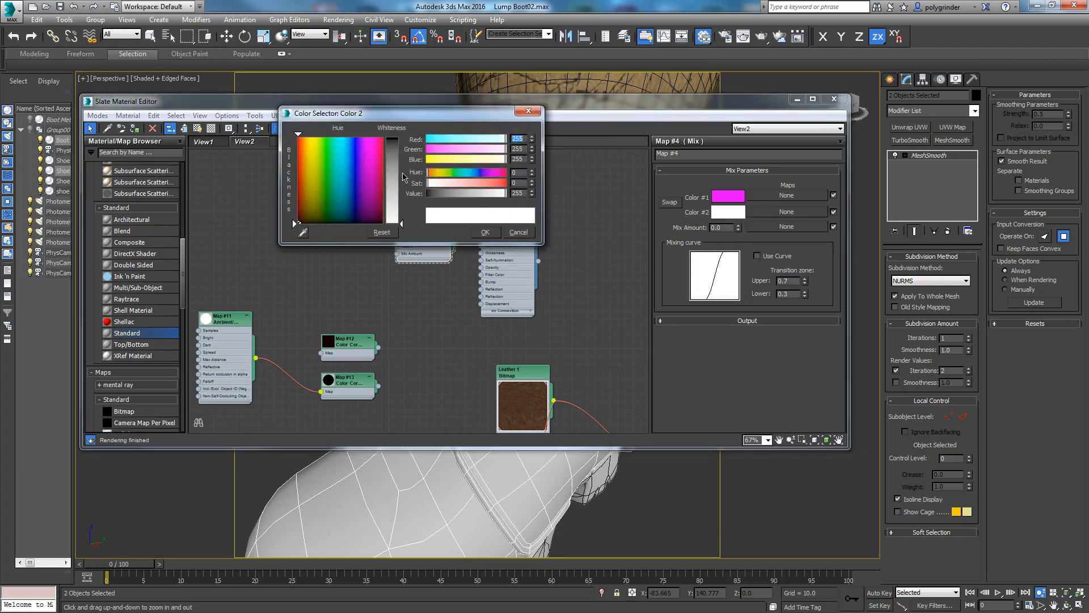
{"action": "left_click_drag", "start_coordinate": [363, 181], "coordinate": [352, 138]}
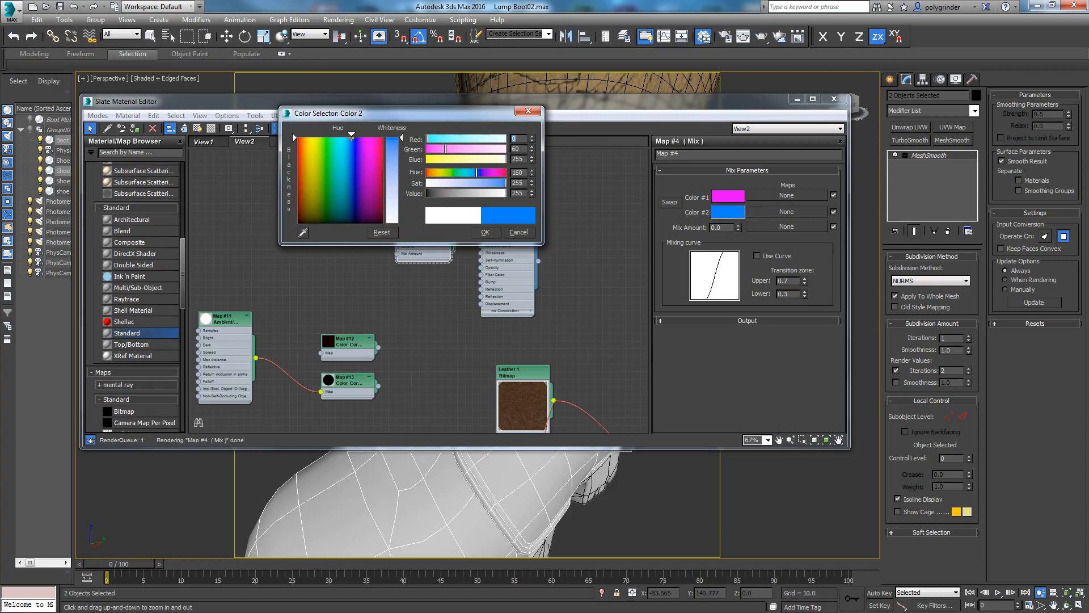
{"action": "left_click", "coordinate": [485, 232]}
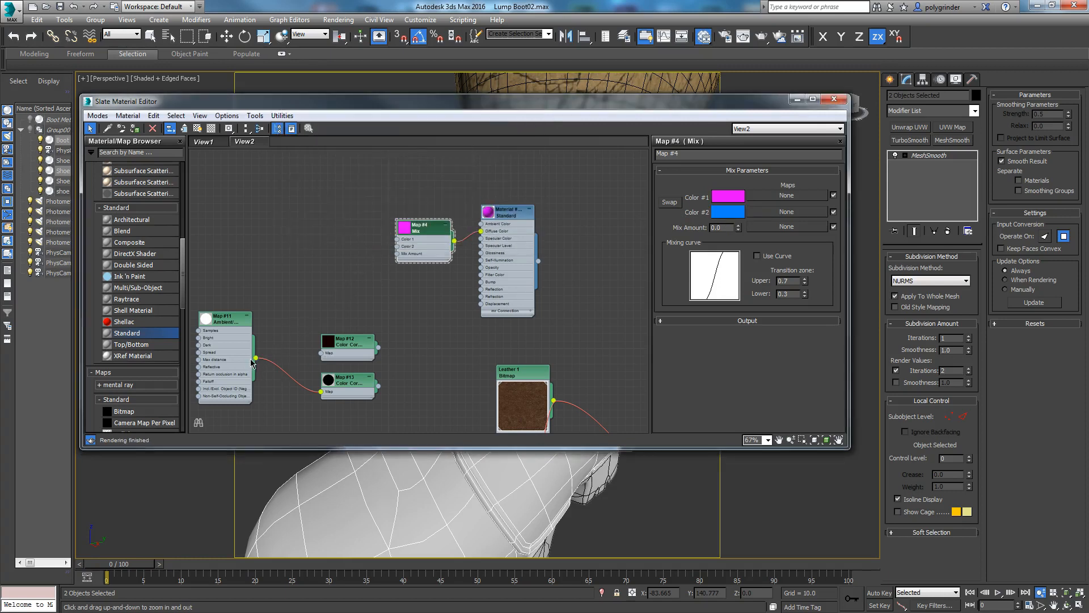
{"action": "left_click_drag", "start_coordinate": [256, 358], "coordinate": [398, 254]}
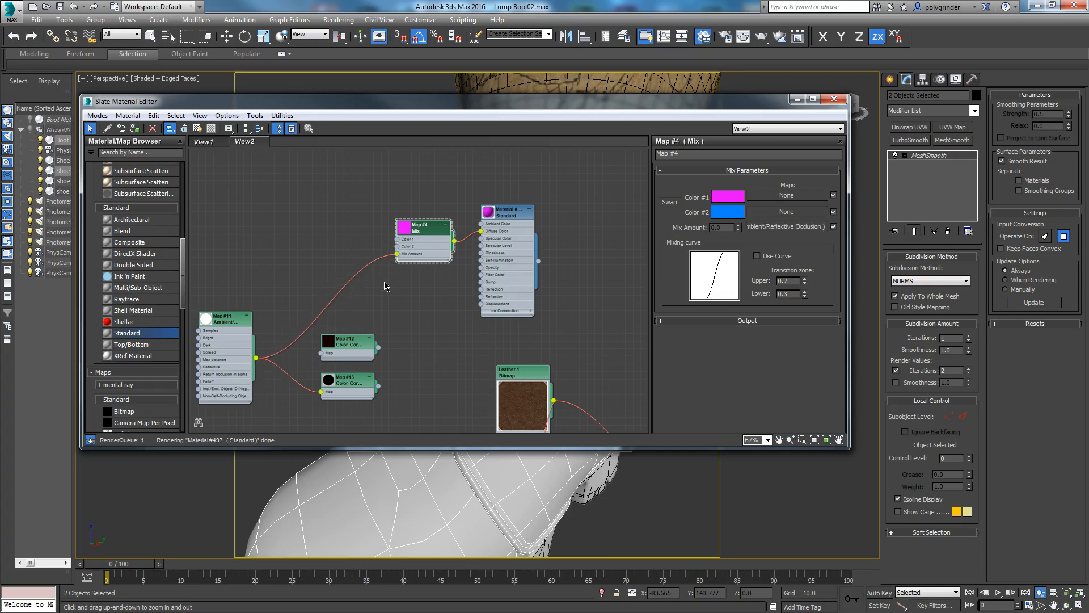
Add a new Ambient/Reflective Occlusion map beside the Standard material and open its parameters.
{"action": "scroll", "coordinate": [584, 250], "scroll_direction": "up", "scroll_amount": 2}
{"action": "right_click", "coordinate": [556, 236]}
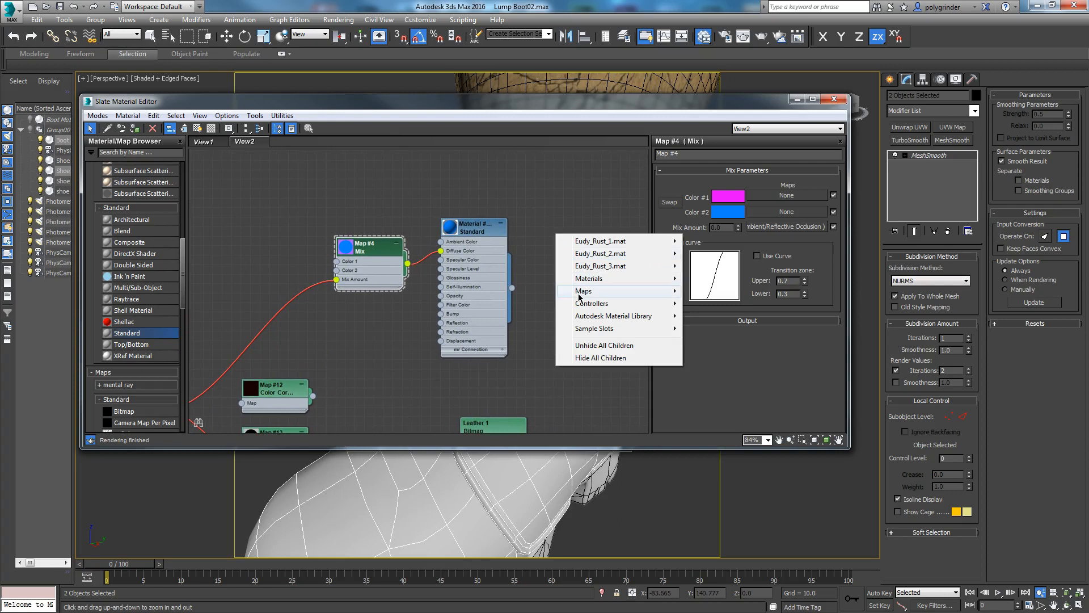
{"action": "mouse_move", "coordinate": [580, 291]}
{"action": "mouse_move", "coordinate": [718, 291]}
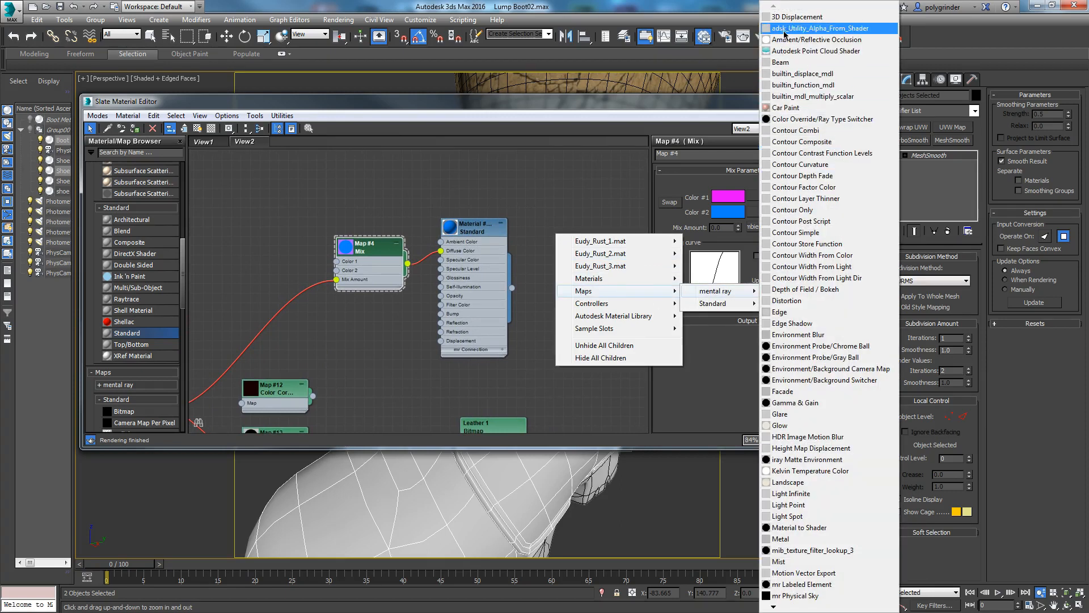
{"action": "left_click", "coordinate": [775, 39]}
{"action": "left_click_drag", "start_coordinate": [545, 241], "coordinate": [573, 185]}
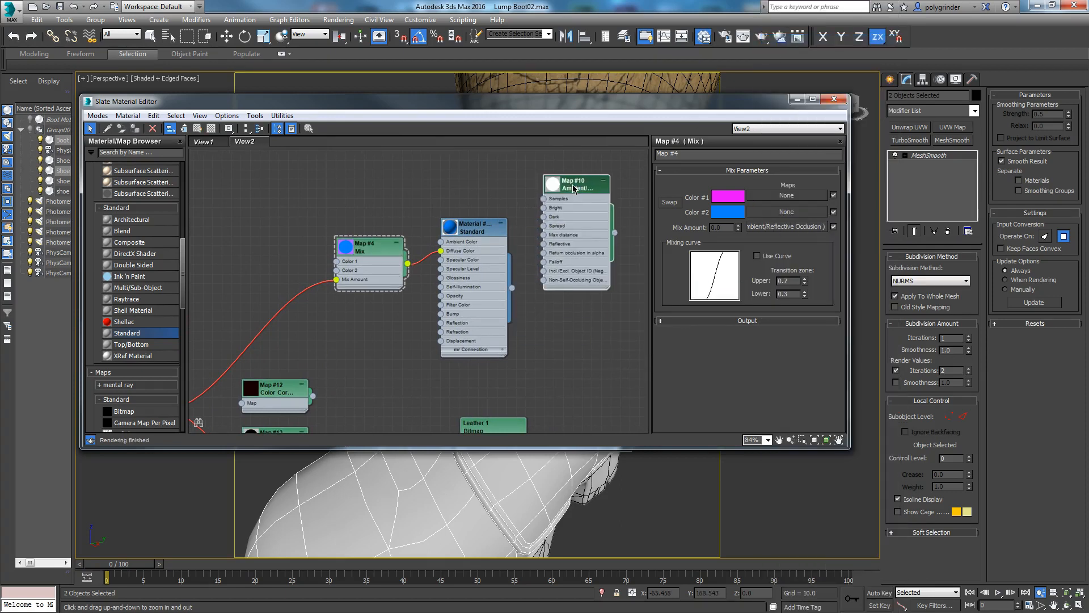
{"action": "double_click", "coordinate": [571, 184]}
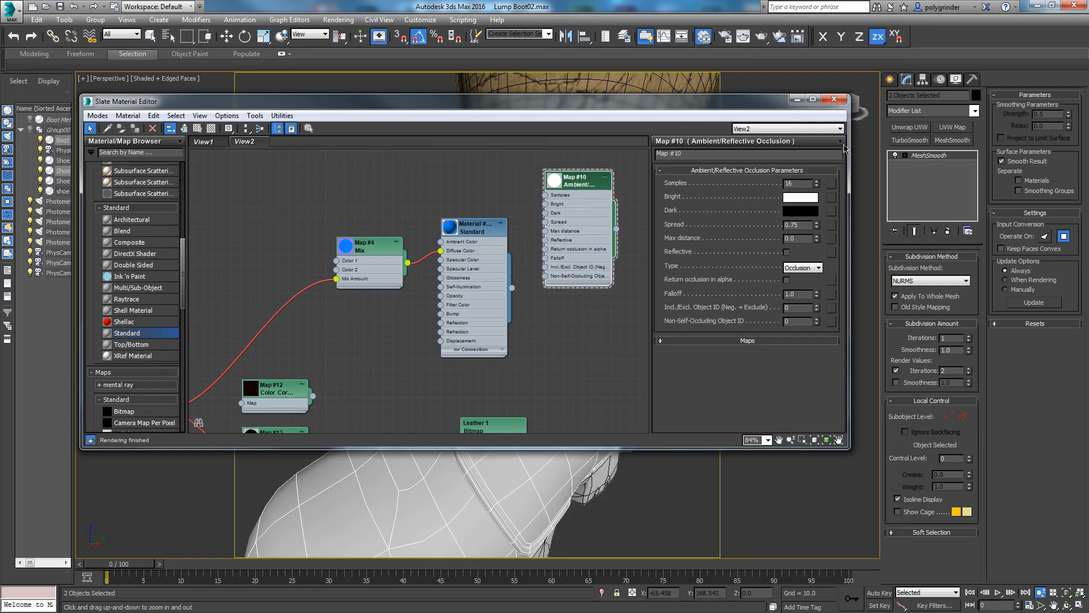
Set the new occlusion map's Max distance to 2.43, Spread to 1.42 and Samples to 4.
{"action": "left_click_drag", "start_coordinate": [498, 104], "coordinate": [0, 136]}
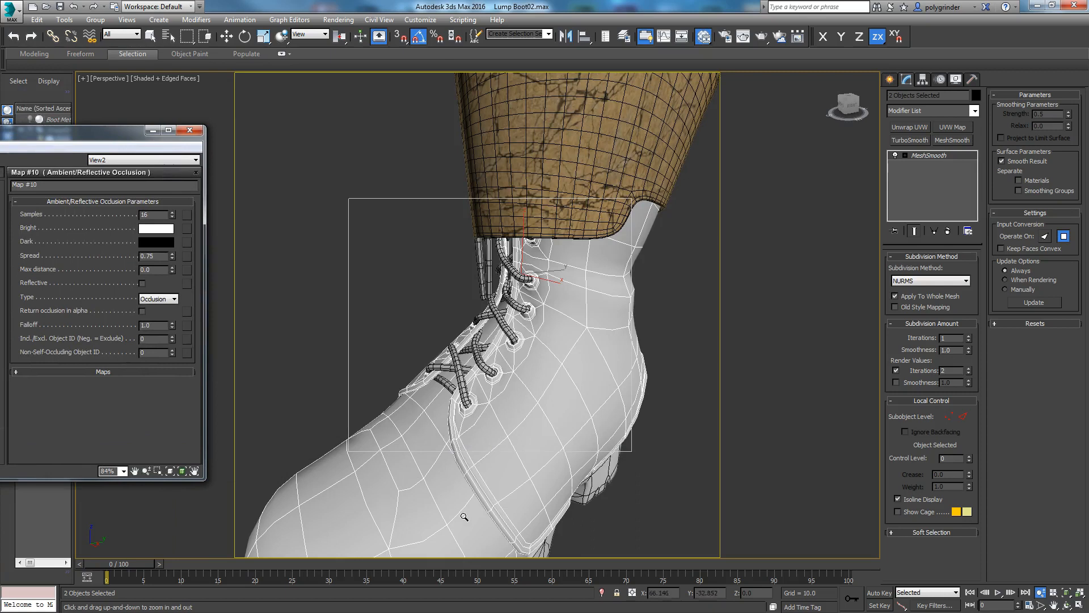
{"action": "left_click_drag", "start_coordinate": [88, 135], "coordinate": [746, 106]}
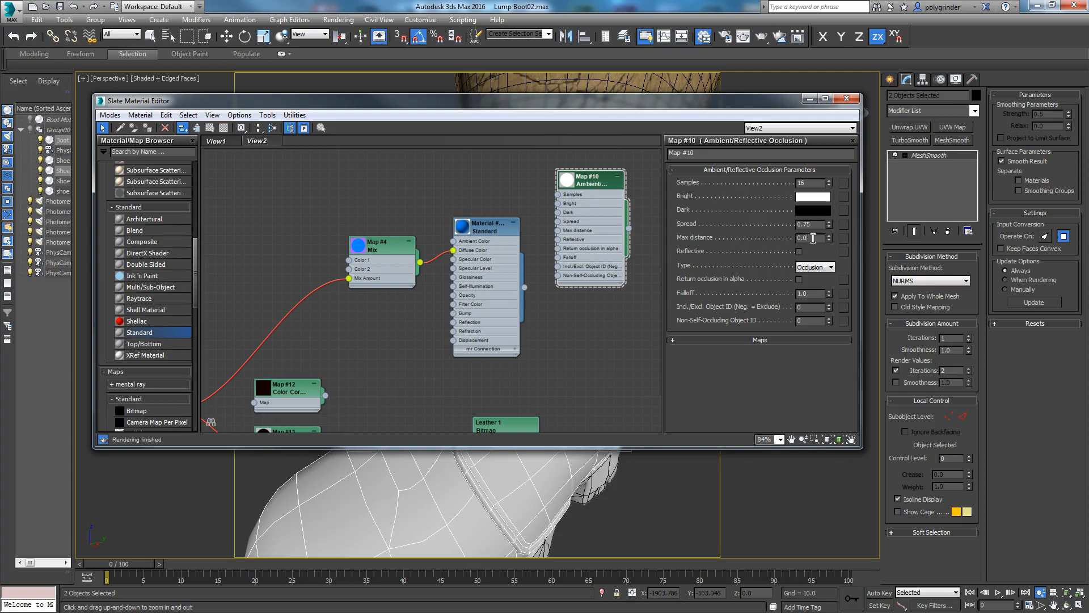
{"action": "double_click", "coordinate": [796, 223]}
{"action": "double_click", "coordinate": [801, 182]}
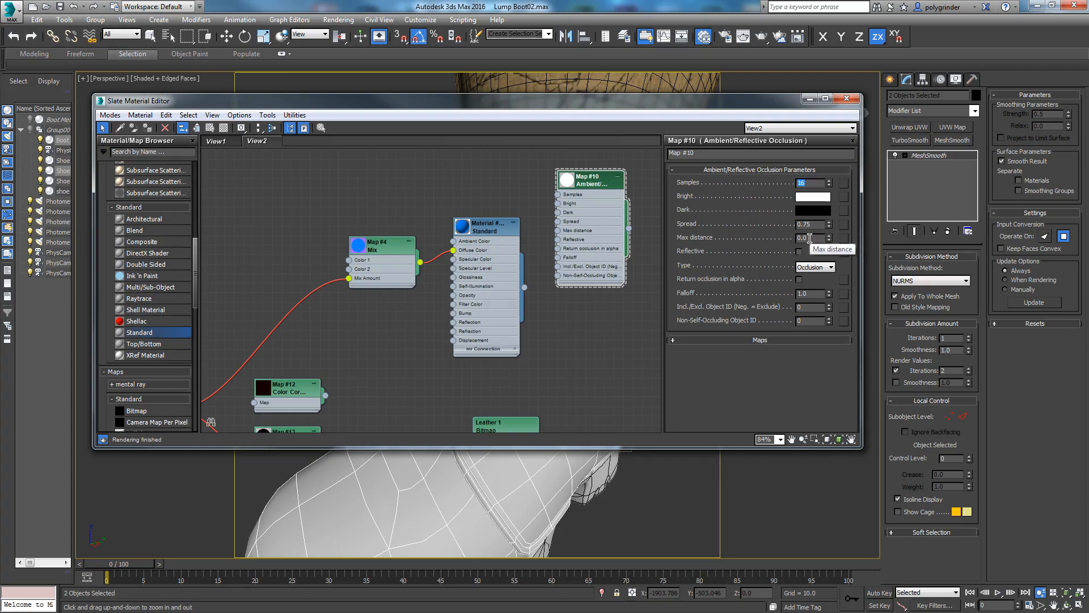
{"action": "left_click_drag", "start_coordinate": [829, 240], "coordinate": [840, 93]}
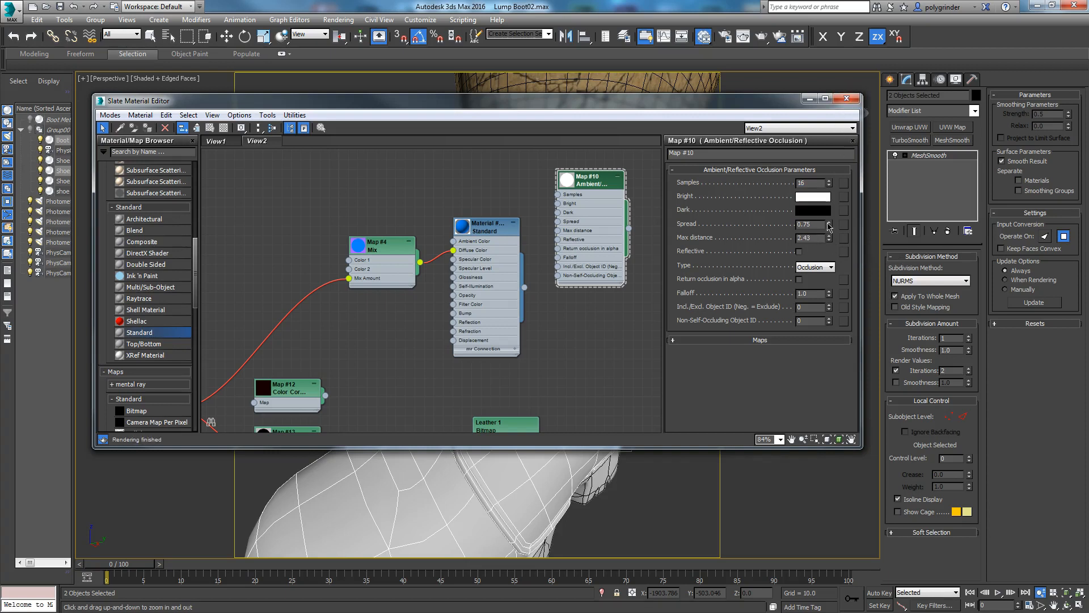
{"action": "left_click_drag", "start_coordinate": [829, 227], "coordinate": [832, 187]}
{"action": "double_click", "coordinate": [815, 182]}
Reframe the boot in the Perspective view and render the region to examine the occlusion-driven colors.
{"action": "left_click_drag", "start_coordinate": [709, 107], "coordinate": [180, 73]}
{"action": "middle_click_drag", "start_coordinate": [468, 375], "coordinate": [503, 307]}
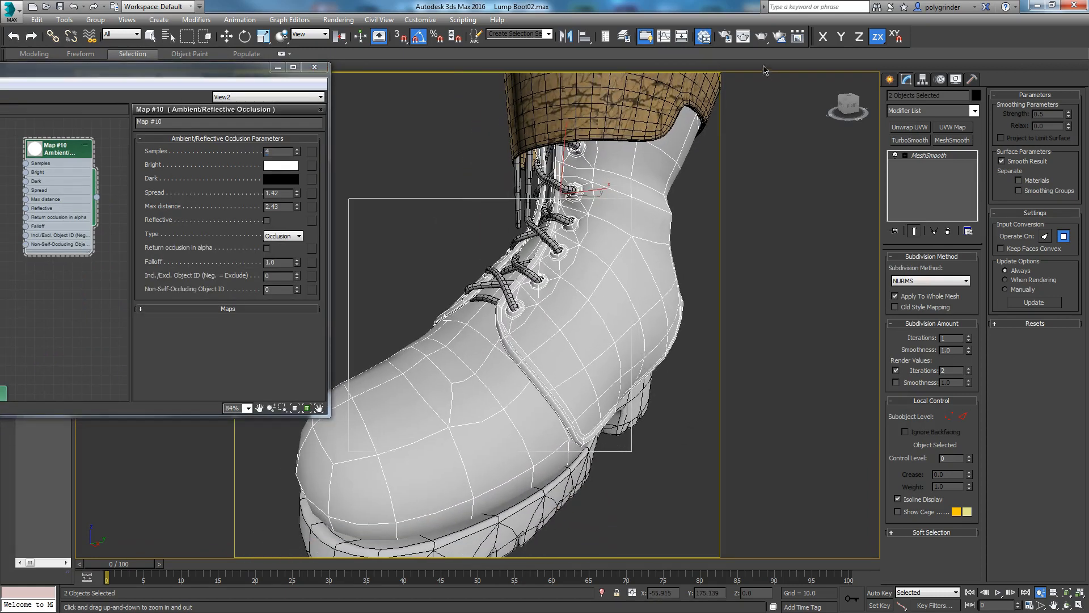
{"action": "left_click", "coordinate": [762, 40]}
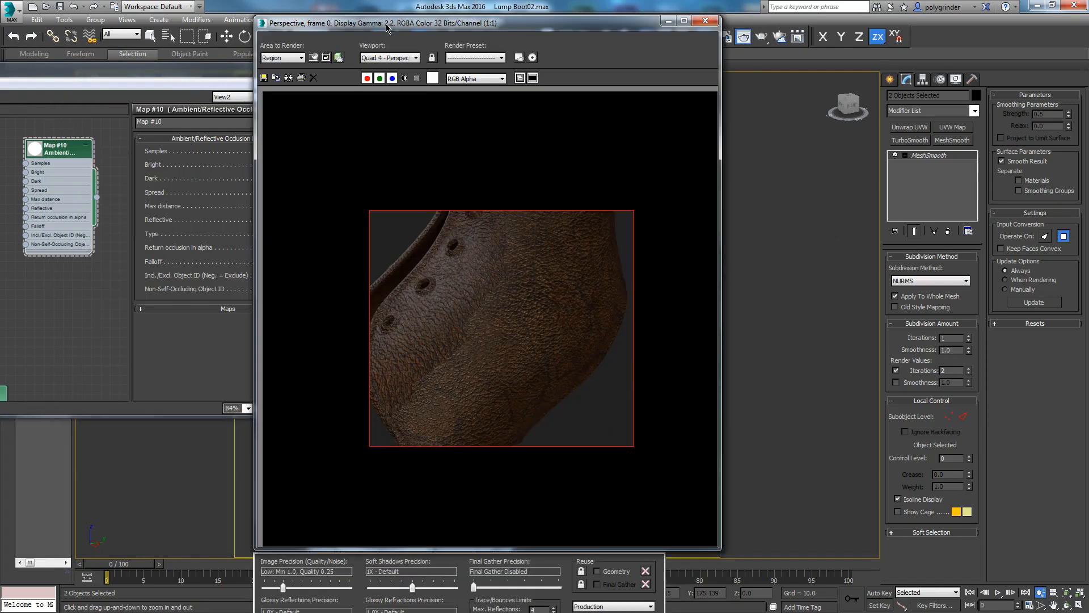
{"action": "left_click_drag", "start_coordinate": [386, 25], "coordinate": [424, 21]}
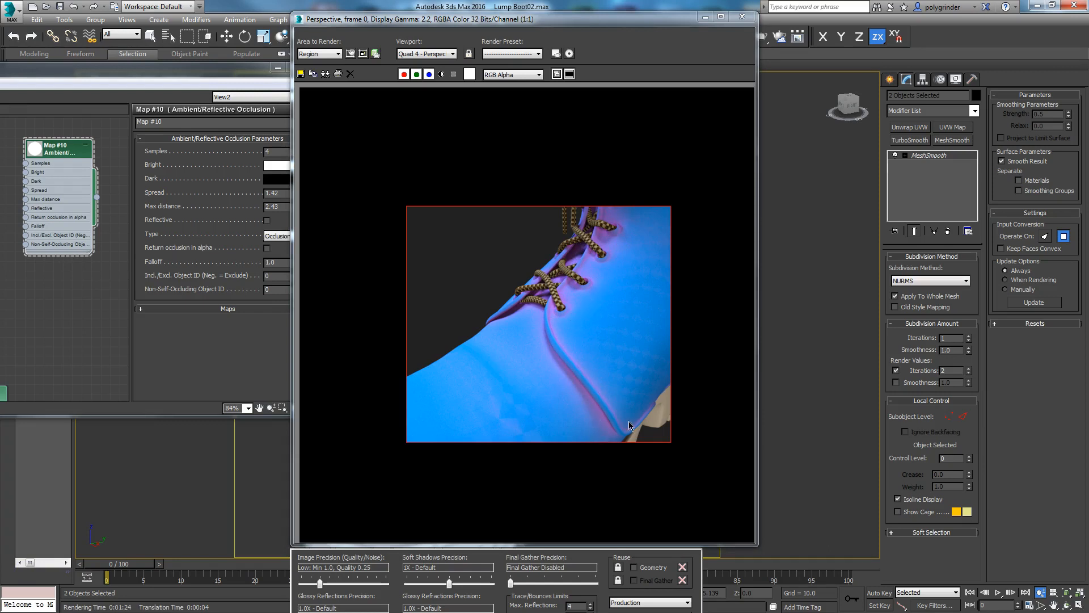
Raise the new occlusion map's Spread to 1.818 and Max distance to 2.916.
{"action": "left_click_drag", "start_coordinate": [146, 73], "coordinate": [420, 89]}
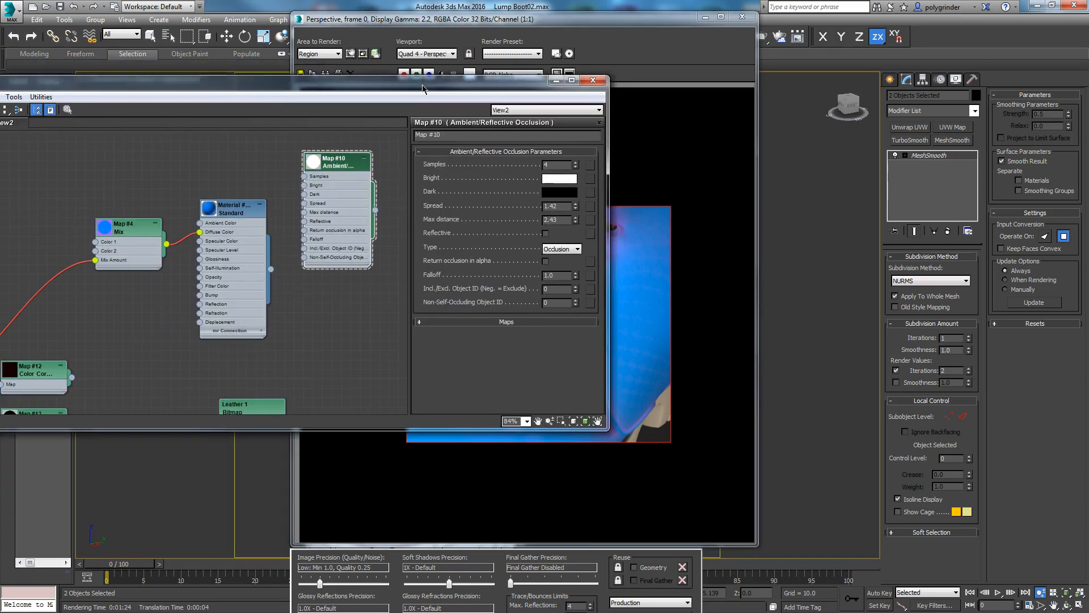
{"action": "left_click_drag", "start_coordinate": [573, 224], "coordinate": [573, 197]}
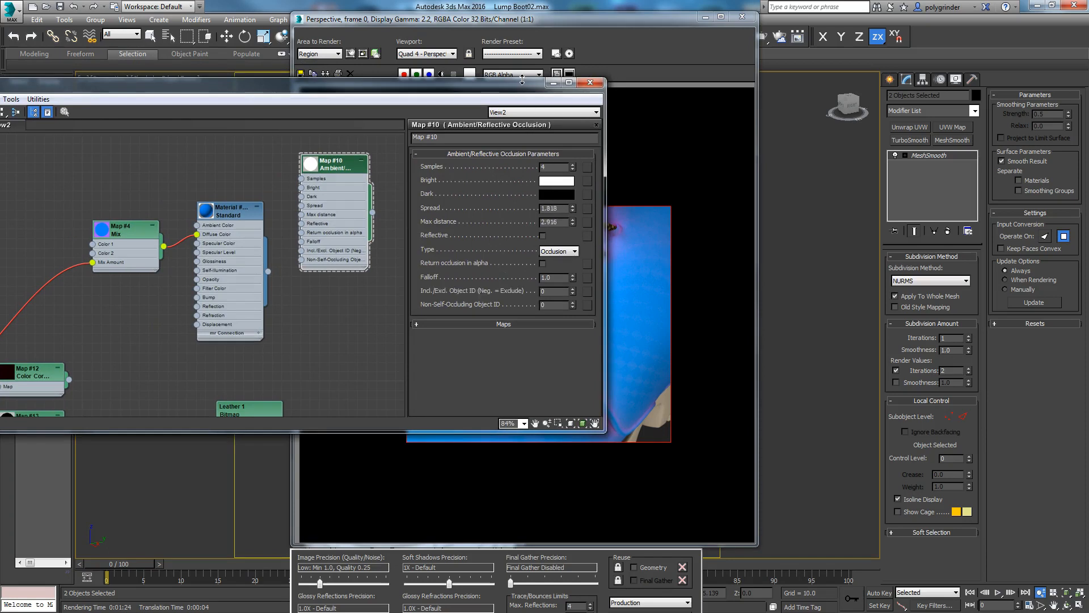
{"action": "left_click_drag", "start_coordinate": [522, 80], "coordinate": [225, 85]}
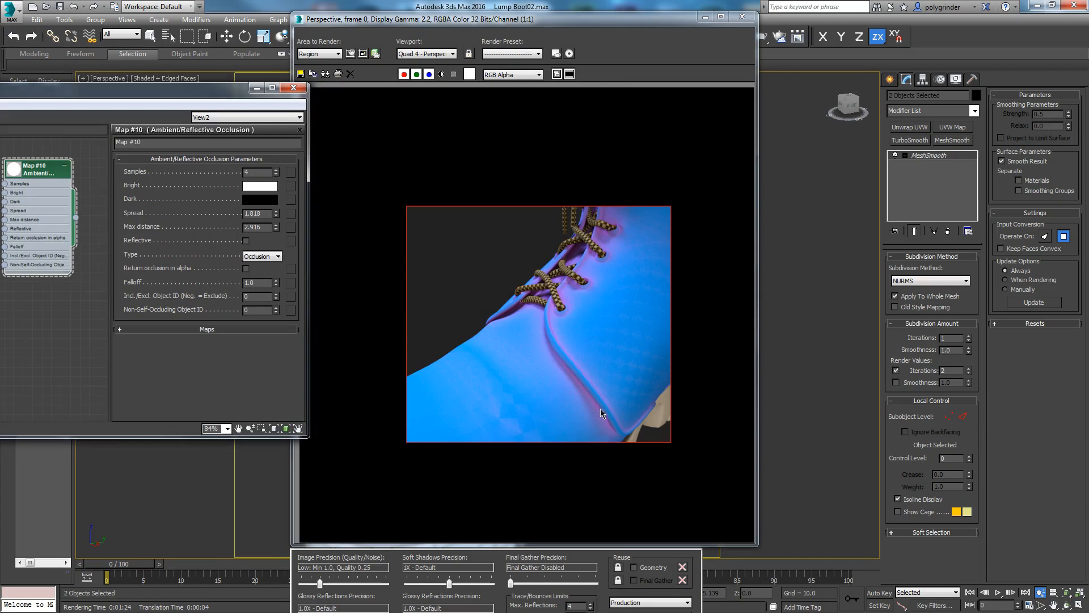
Disconnect the occlusion map from the Mix map, and delete the Mix map together with its Standard material.
{"action": "left_click_drag", "start_coordinate": [169, 93], "coordinate": [634, 47]}
{"action": "middle_click_drag", "start_coordinate": [261, 269], "coordinate": [451, 218]}
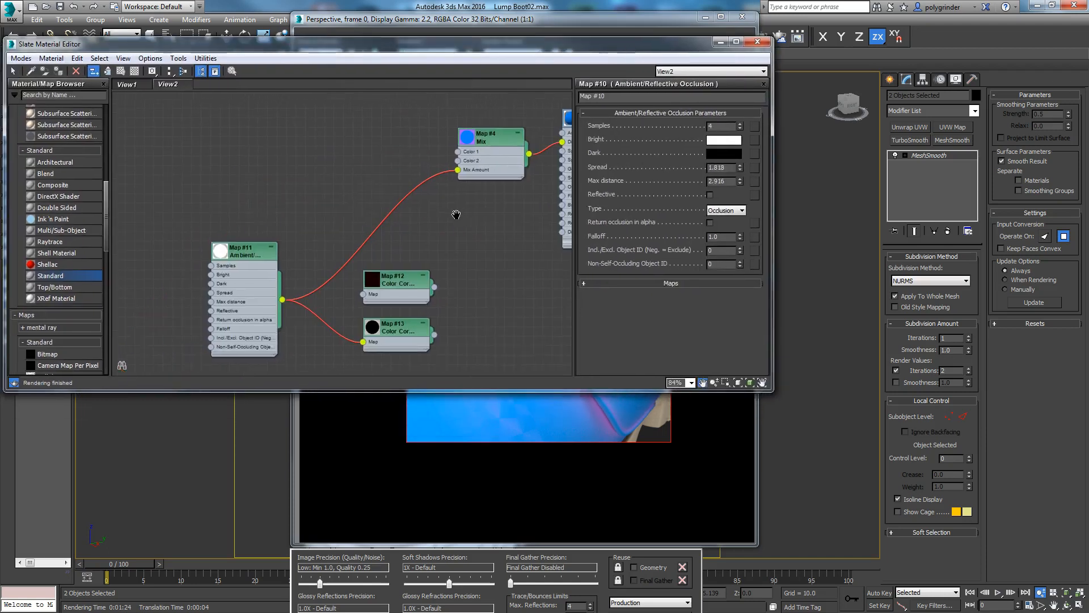
{"action": "left_click_drag", "start_coordinate": [451, 171], "coordinate": [406, 205]}
{"action": "middle_click_drag", "start_coordinate": [509, 155], "coordinate": [406, 184]}
{"action": "left_click", "coordinate": [479, 169]}
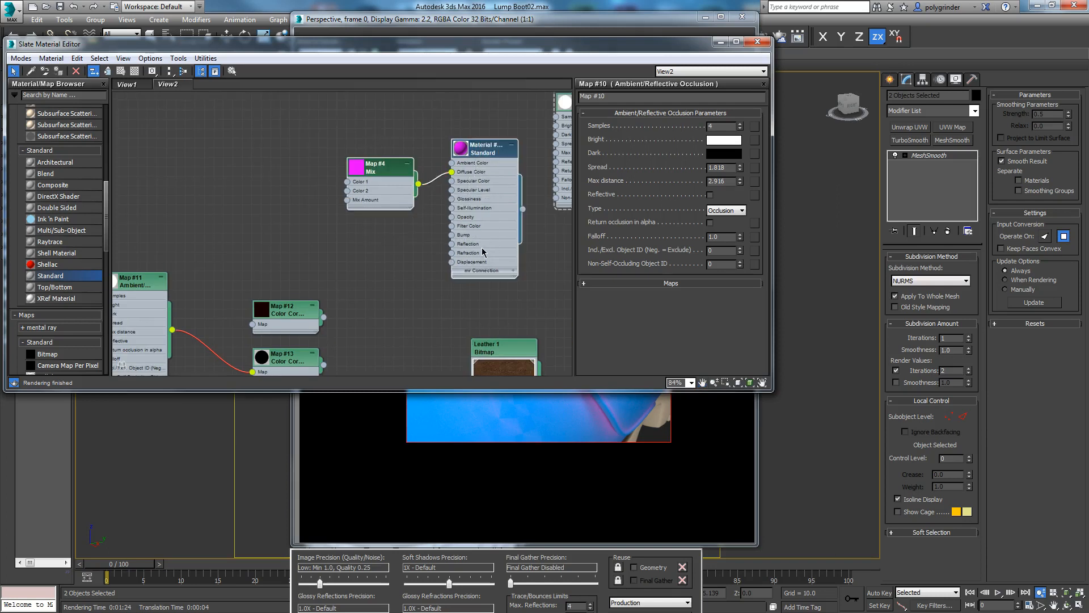
{"action": "key", "text": "Delete"}
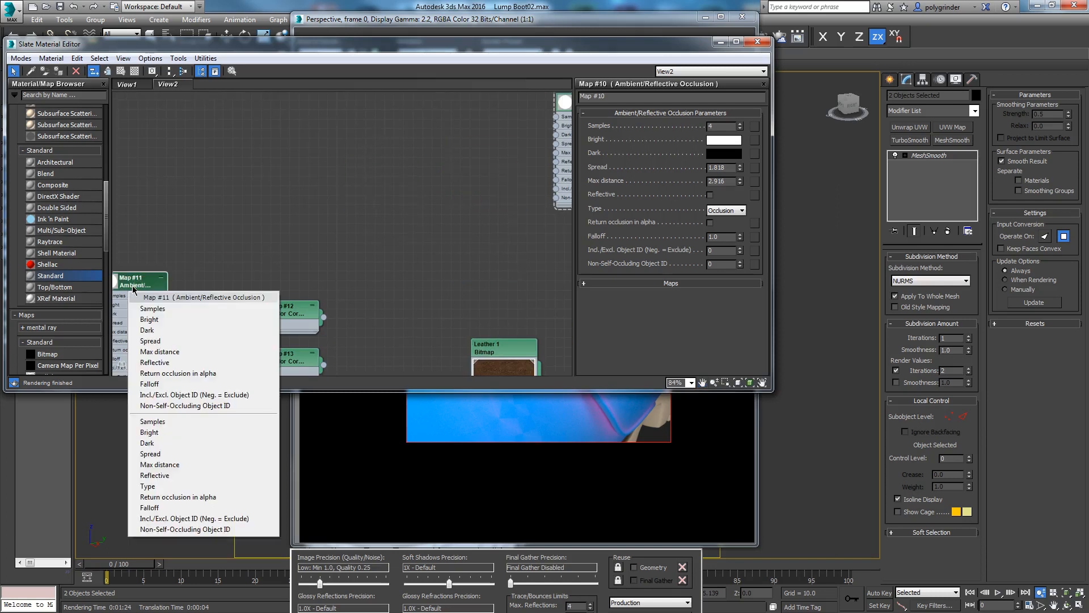
Set the Samples of the original Ambient/Reflective Occlusion map (Map #11) to 4.
{"action": "middle_click_drag", "start_coordinate": [128, 288], "coordinate": [257, 173]}
{"action": "left_click", "coordinate": [252, 174]}
{"action": "double_click", "coordinate": [710, 126]}
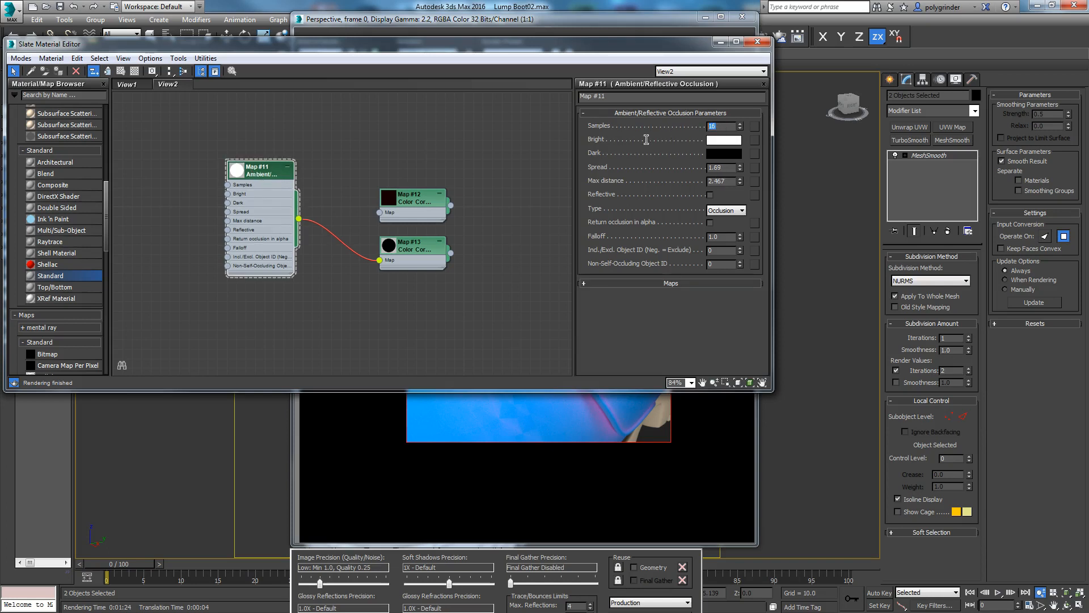
{"action": "key", "text": "Return"}
Move the occlusion map and the two Color Correction nodes close to the leather Composite map's inputs.
{"action": "middle_click_drag", "start_coordinate": [467, 272], "coordinate": [355, 316]}
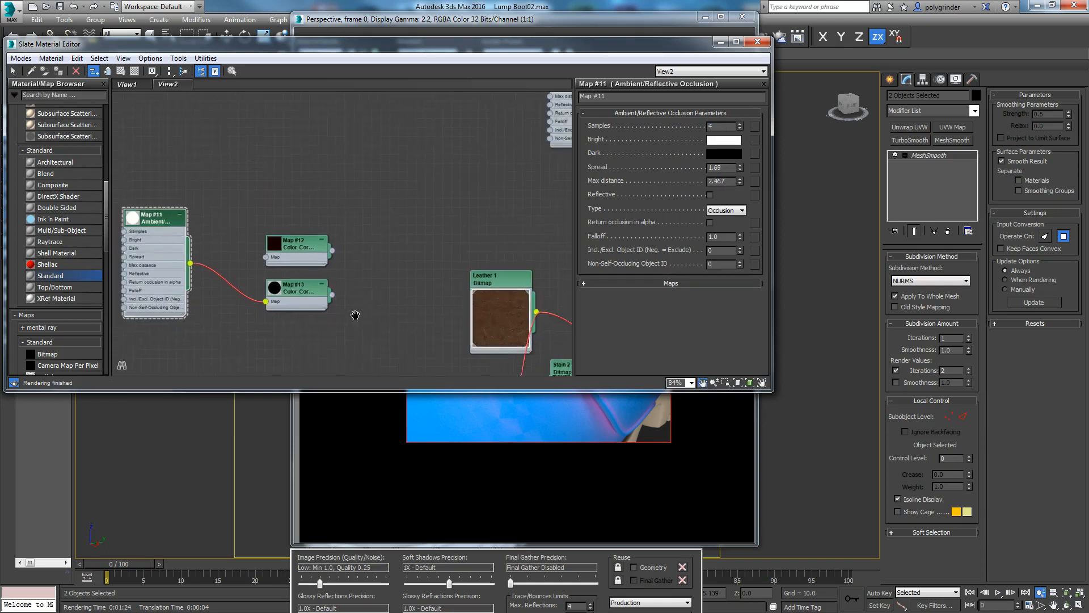
{"action": "scroll", "coordinate": [415, 250], "scroll_direction": "down", "scroll_amount": 3}
{"action": "middle_click_drag", "start_coordinate": [473, 278], "coordinate": [436, 143]}
{"action": "left_click_drag", "start_coordinate": [200, 115], "coordinate": [359, 228]}
{"action": "left_click_drag", "start_coordinate": [230, 132], "coordinate": [312, 225]}
{"action": "scroll", "coordinate": [495, 273], "scroll_direction": "up", "scroll_amount": 2}
Add a fourth layer to the leather's diffuse Composite map (Map #3).
{"action": "middle_click_drag", "start_coordinate": [486, 272], "coordinate": [395, 232]}
{"action": "scroll", "coordinate": [406, 261], "scroll_direction": "up", "scroll_amount": 3}
{"action": "double_click", "coordinate": [485, 107]}
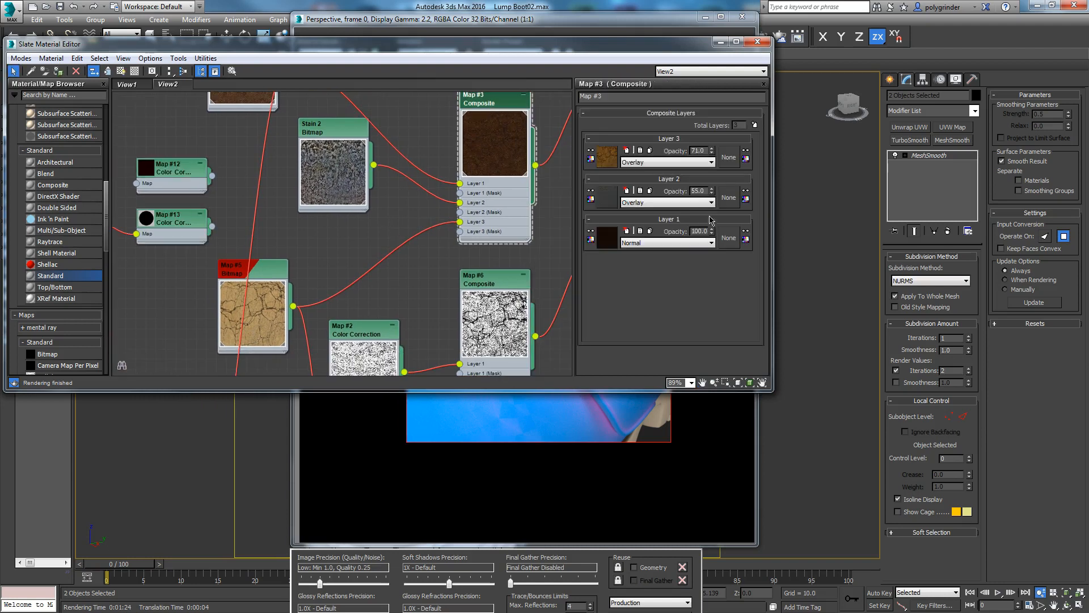
{"action": "left_click", "coordinate": [755, 124]}
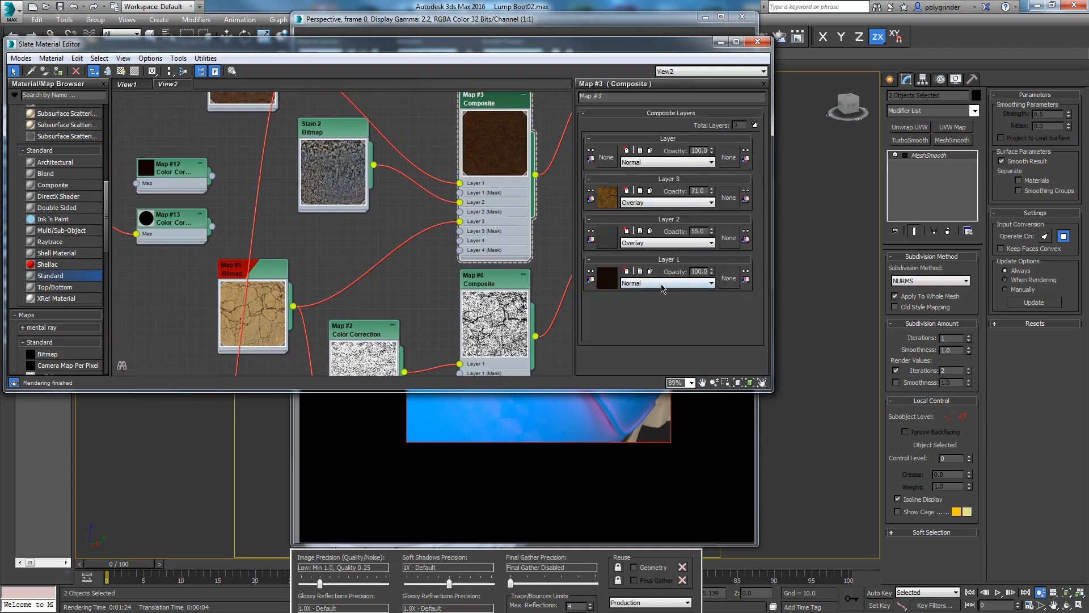
Connect the occlusion map to the Composite's Layer 4 mask and the dark Color Correction map (Map #12) to Layer 4.
{"action": "middle_click_drag", "start_coordinate": [133, 249], "coordinate": [227, 220]}
{"action": "scroll", "coordinate": [230, 222], "scroll_direction": "down", "scroll_amount": 2}
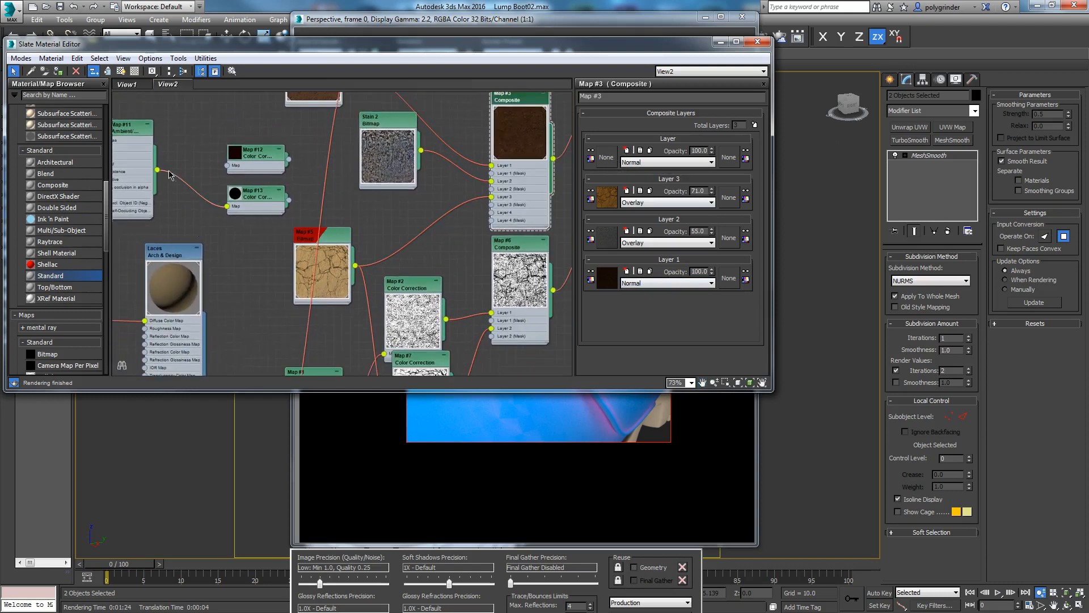
{"action": "left_click_drag", "start_coordinate": [157, 170], "coordinate": [491, 221]}
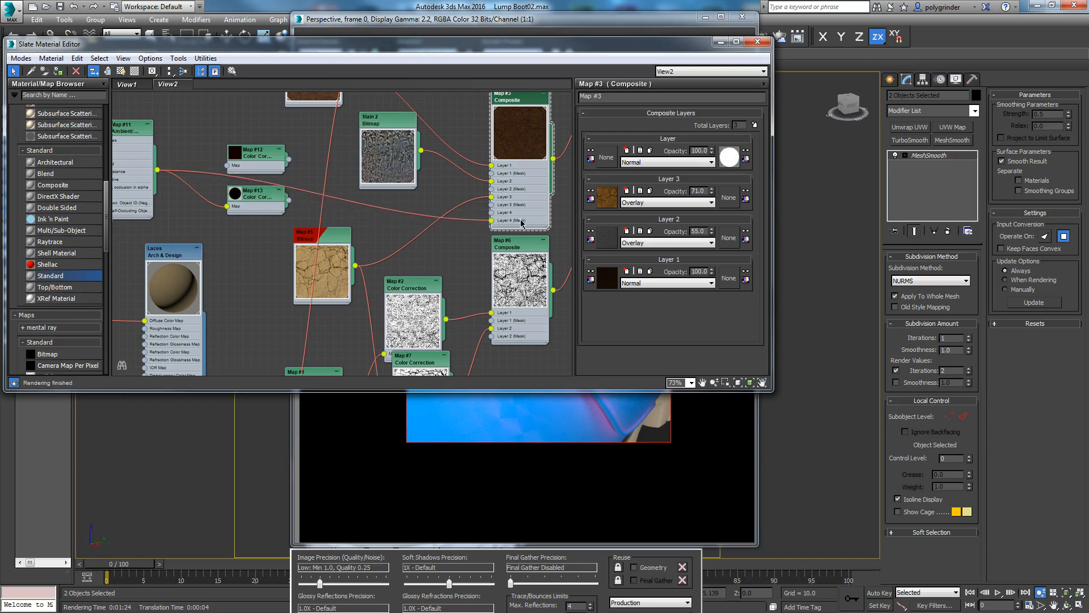
{"action": "left_click_drag", "start_coordinate": [290, 165], "coordinate": [491, 212]}
{"action": "scroll", "coordinate": [473, 227], "scroll_direction": "up", "scroll_amount": 2}
{"action": "scroll", "coordinate": [475, 238], "scroll_direction": "up", "scroll_amount": 2}
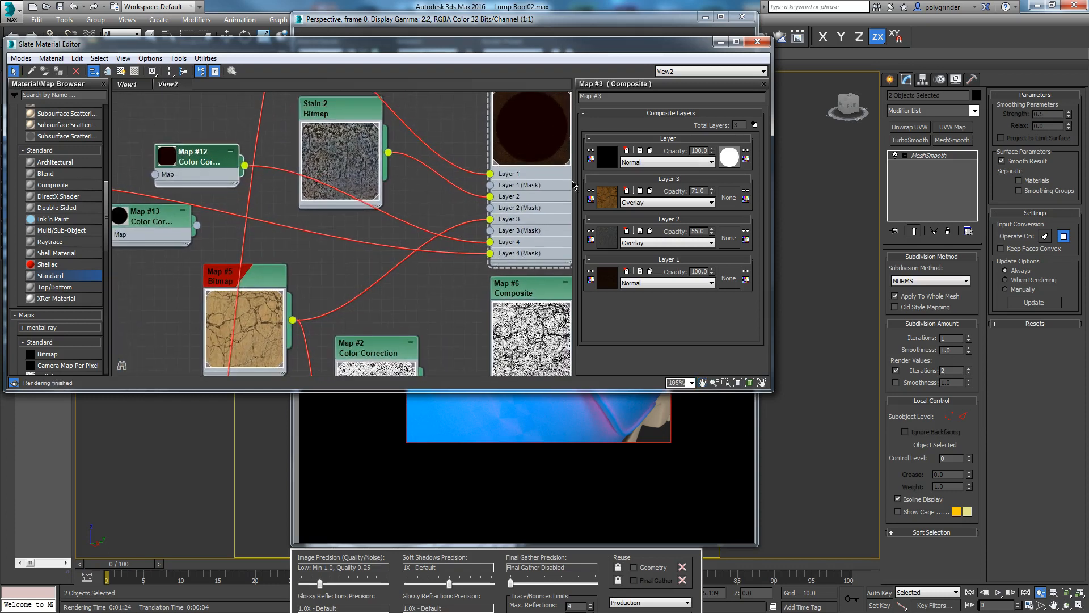
{"action": "middle_click_drag", "start_coordinate": [307, 229], "coordinate": [482, 230]}
{"action": "scroll", "coordinate": [481, 230], "scroll_direction": "down", "scroll_amount": 1}
{"action": "mouse_move", "coordinate": [195, 133]}
{"action": "left_mouse_down"}
{"action": "mouse_move", "coordinate": [179, 152]}
{"action": "mouse_move", "coordinate": [214, 132]}
{"action": "left_mouse_up"}
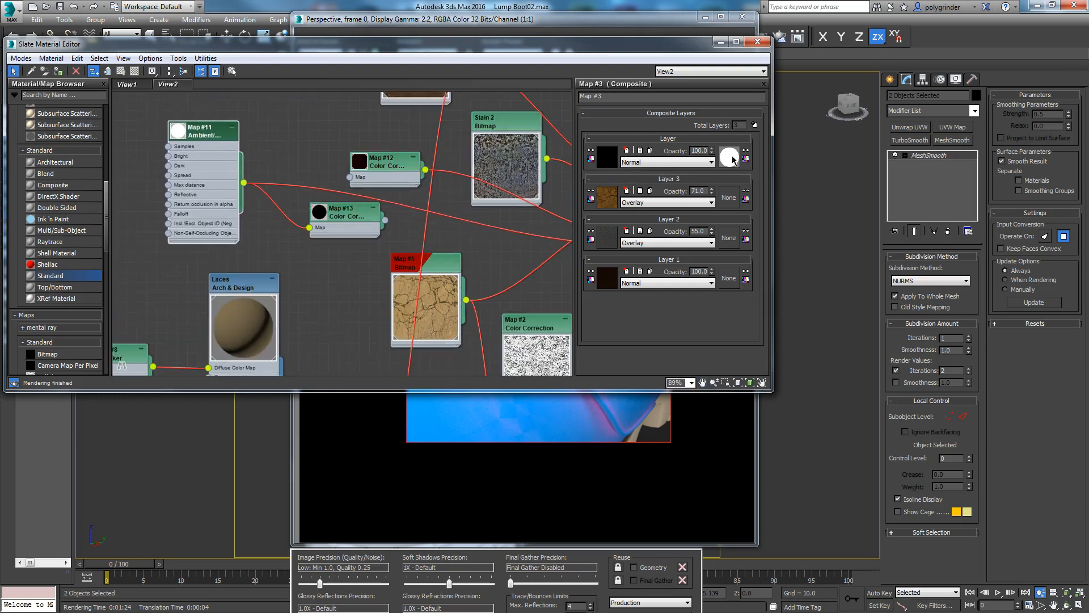
{"action": "middle_click_drag", "start_coordinate": [454, 213], "coordinate": [390, 260]}
{"action": "scroll", "coordinate": [390, 261], "scroll_direction": "up", "scroll_amount": 1}
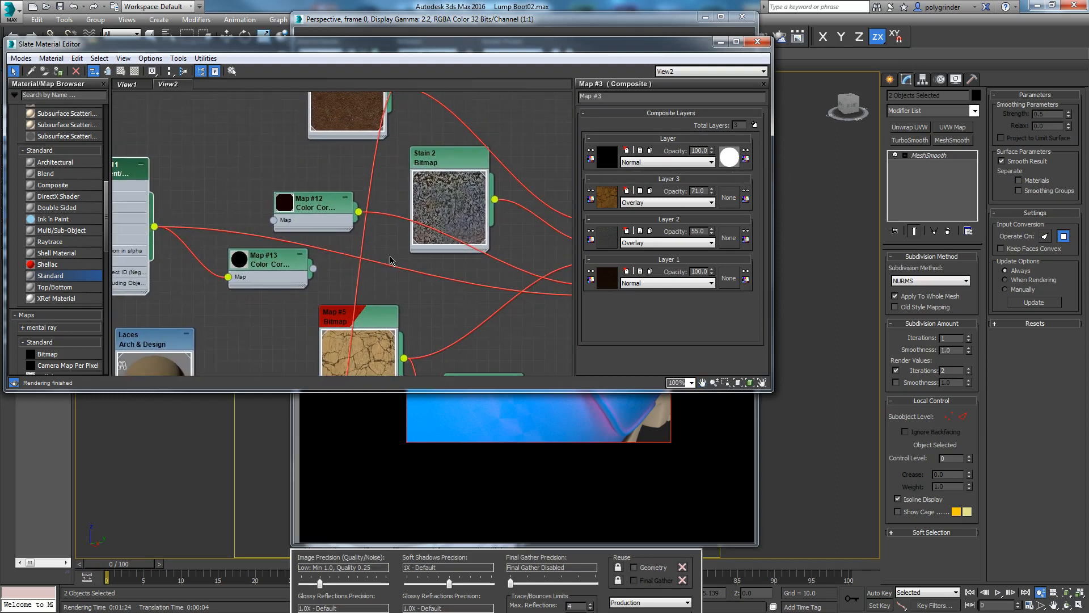
{"action": "double_click", "coordinate": [316, 217]}
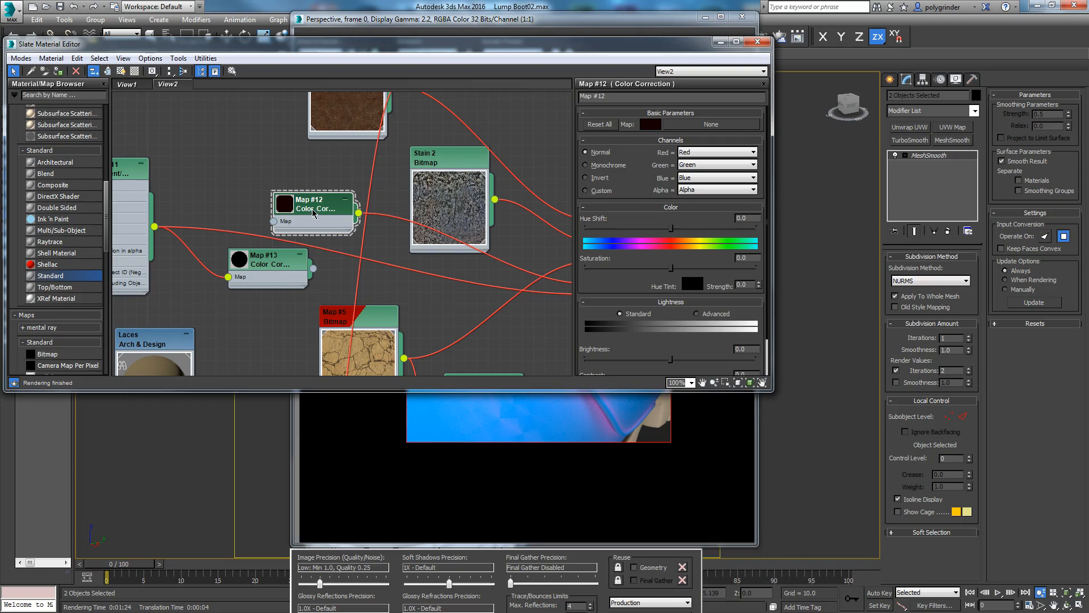
Close the render window and restore the held scene state with Fetch.
{"action": "left_click_drag", "start_coordinate": [625, 49], "coordinate": [251, 108]}
{"action": "left_click", "coordinate": [710, 20]}
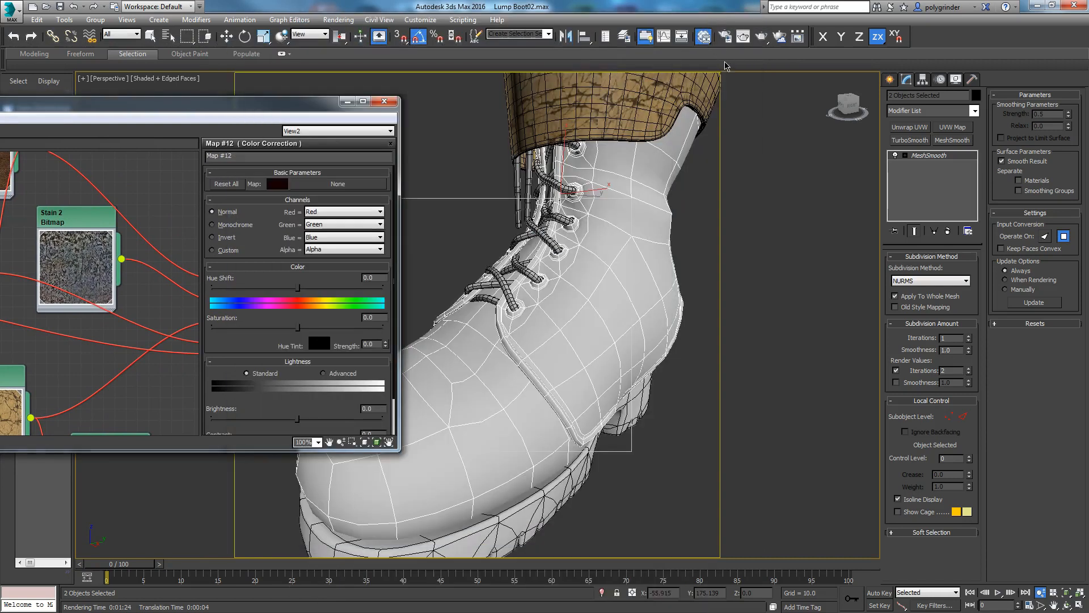
{"action": "left_click_drag", "start_coordinate": [196, 114], "coordinate": [0, 52]}
{"action": "left_click", "coordinate": [36, 21]}
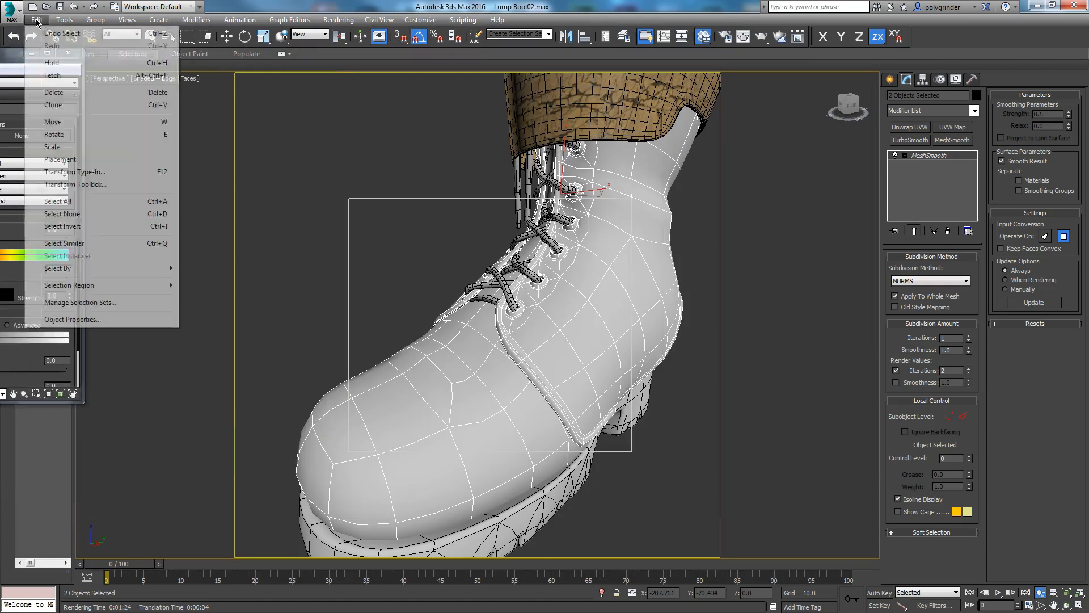
{"action": "left_click", "coordinate": [46, 74]}
{"action": "left_click", "coordinate": [527, 353]}
Bring the occlusion map and both Color Correction nodes next to the leather bitmaps feeding the Composite map.
{"action": "left_click_drag", "start_coordinate": [0, 53], "coordinate": [546, 98]}
{"action": "scroll", "coordinate": [370, 346], "scroll_direction": "up", "scroll_amount": 2}
{"action": "middle_click_drag", "start_coordinate": [370, 346], "coordinate": [303, 322]}
{"action": "scroll", "coordinate": [348, 261], "scroll_direction": "down", "scroll_amount": 4}
{"action": "scroll", "coordinate": [348, 262], "scroll_direction": "down", "scroll_amount": 1}
{"action": "left_click_drag", "start_coordinate": [123, 213], "coordinate": [224, 242]}
{"action": "left_click_drag", "start_coordinate": [139, 196], "coordinate": [284, 347]}
{"action": "left_click_drag", "start_coordinate": [232, 250], "coordinate": [322, 322]}
{"action": "scroll", "coordinate": [398, 367], "scroll_direction": "up", "scroll_amount": 2}
{"action": "middle_click_drag", "start_coordinate": [398, 367], "coordinate": [335, 295]}
{"action": "scroll", "coordinate": [329, 302], "scroll_direction": "up", "scroll_amount": 2}
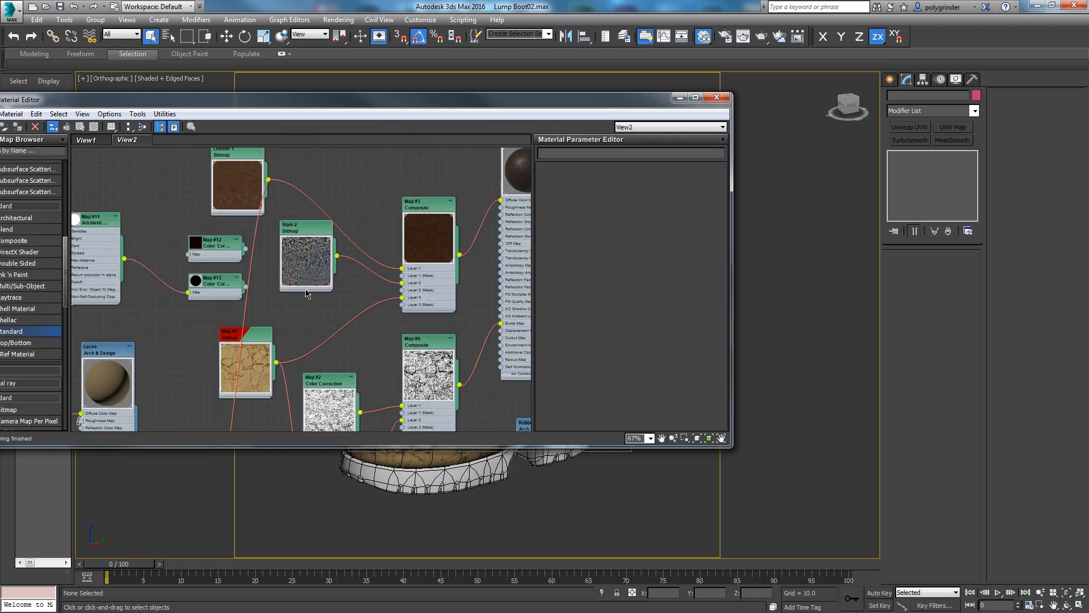
Add a new top layer to the leather Composite map and feed the dark Color Correction map (Map #12) into it.
{"action": "double_click", "coordinate": [413, 228]}
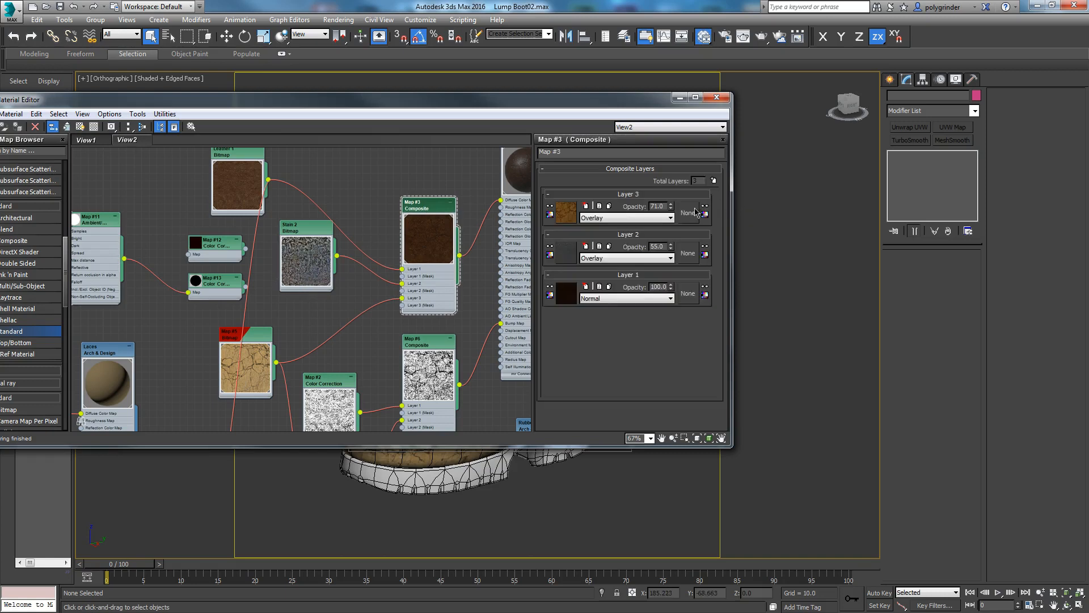
{"action": "left_click", "coordinate": [714, 181]}
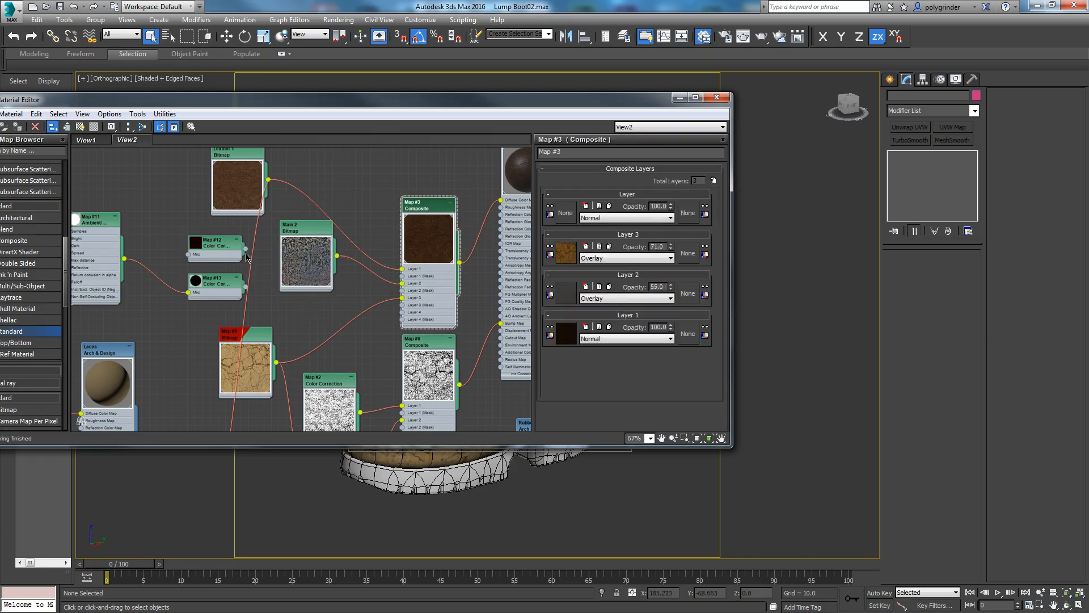
{"action": "left_click_drag", "start_coordinate": [245, 249], "coordinate": [398, 311]}
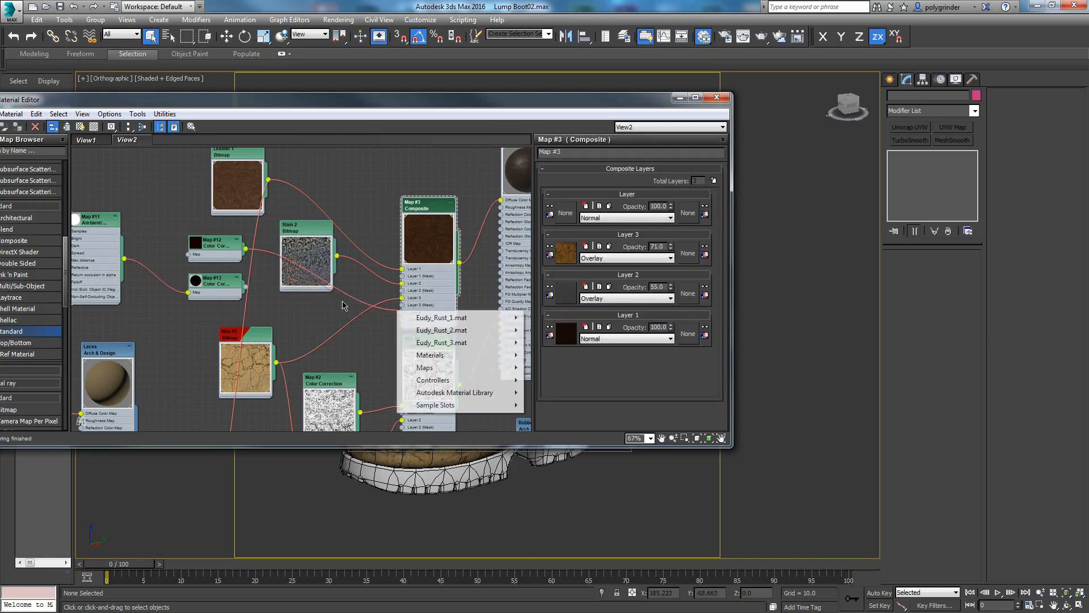
{"action": "left_click", "coordinate": [357, 340]}
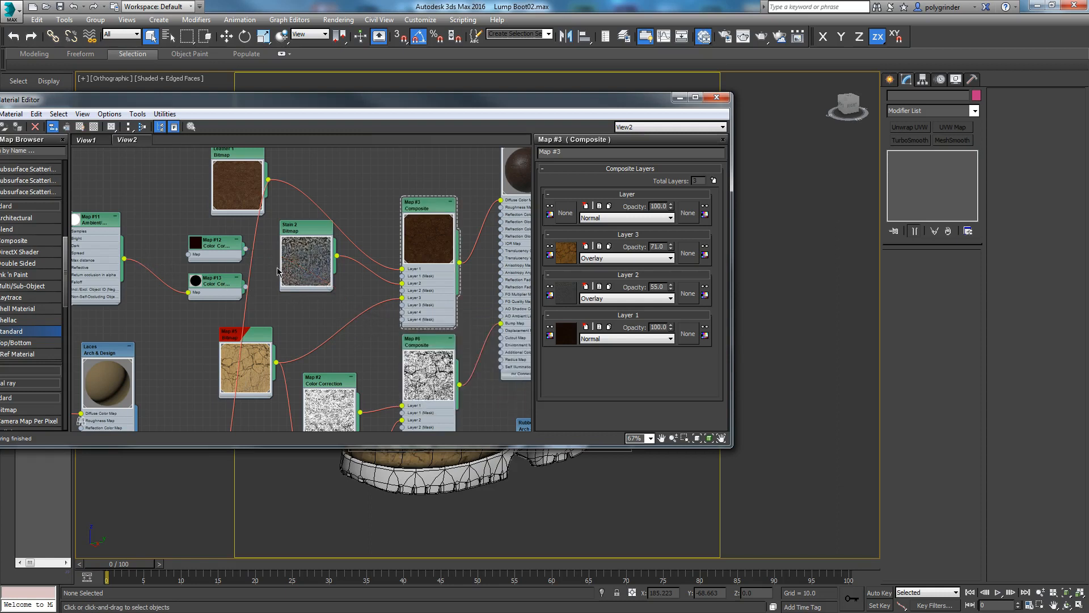
{"action": "left_click_drag", "start_coordinate": [245, 251], "coordinate": [402, 313]}
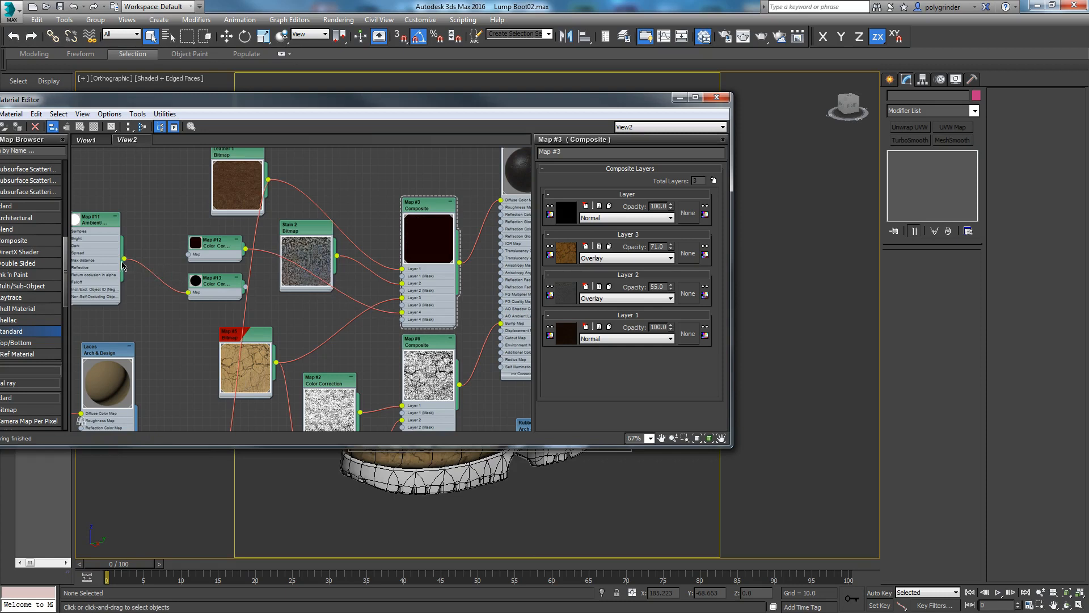
Connect the ambient occlusion map (Map #11) to the Layer 4 mask of the leather Composite map and hide the material editor.
{"action": "left_click_drag", "start_coordinate": [125, 259], "coordinate": [403, 319]}
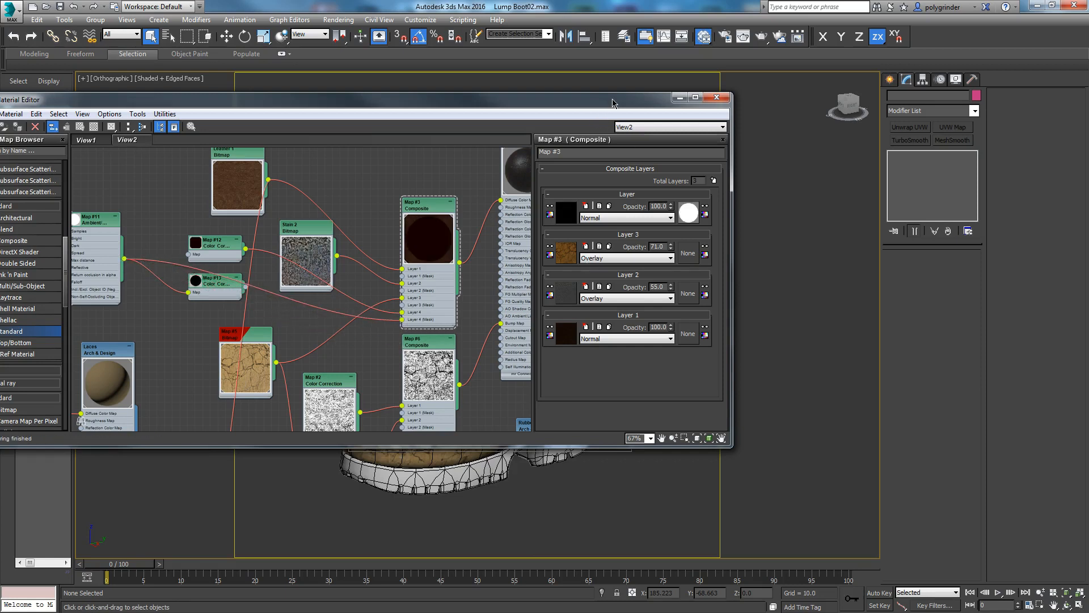
{"action": "key", "text": "m"}
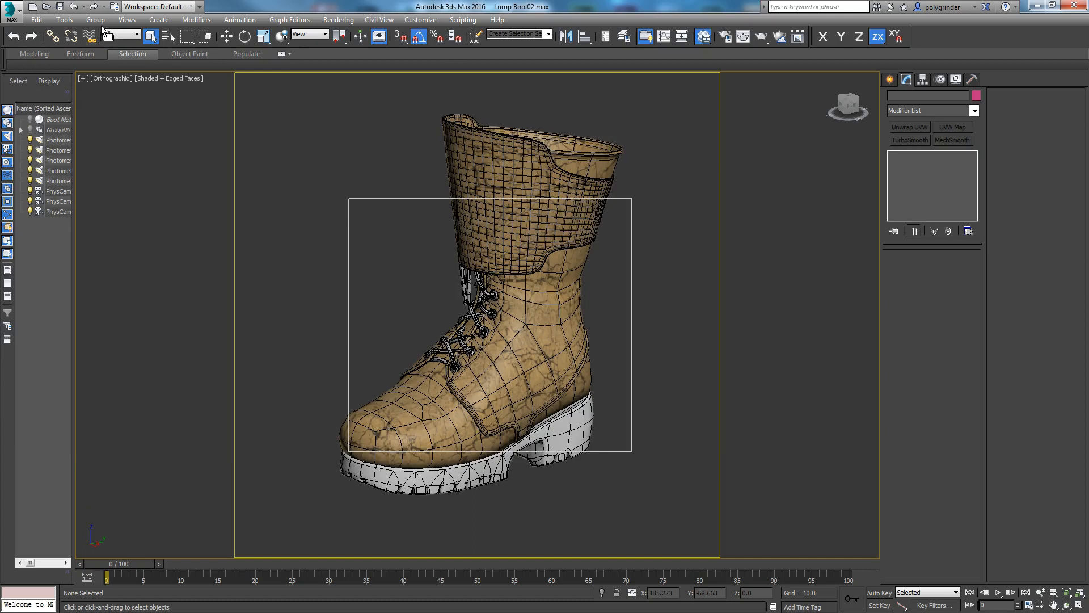
Switch to the perspective view, frame the boot's lower laces and toe up close, and render that region.
{"action": "left_click", "coordinate": [127, 19]}
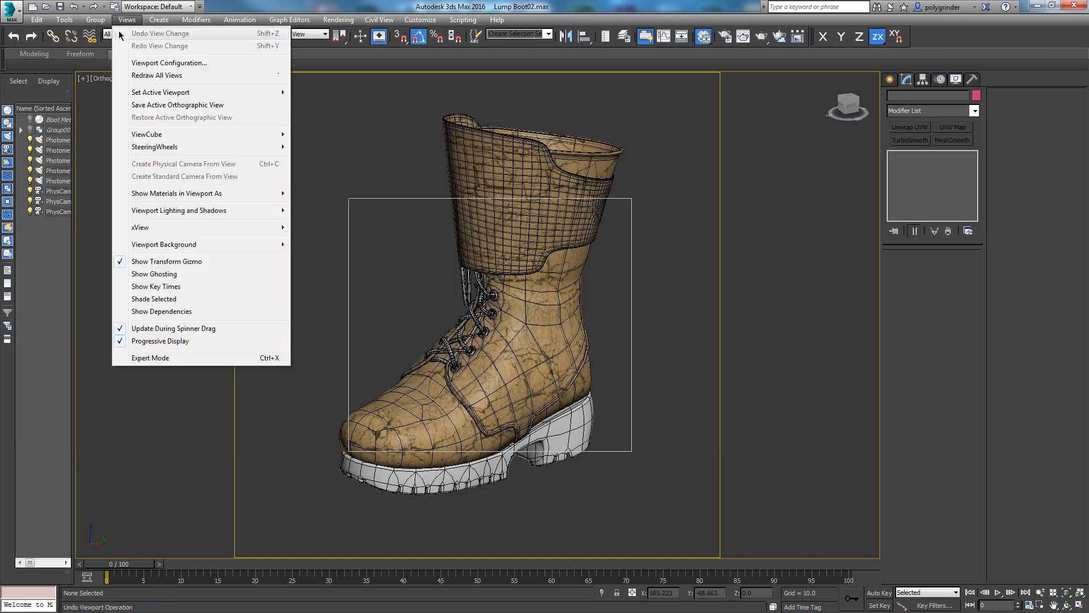
{"action": "left_click", "coordinate": [282, 107]}
{"action": "key", "text": "p"}
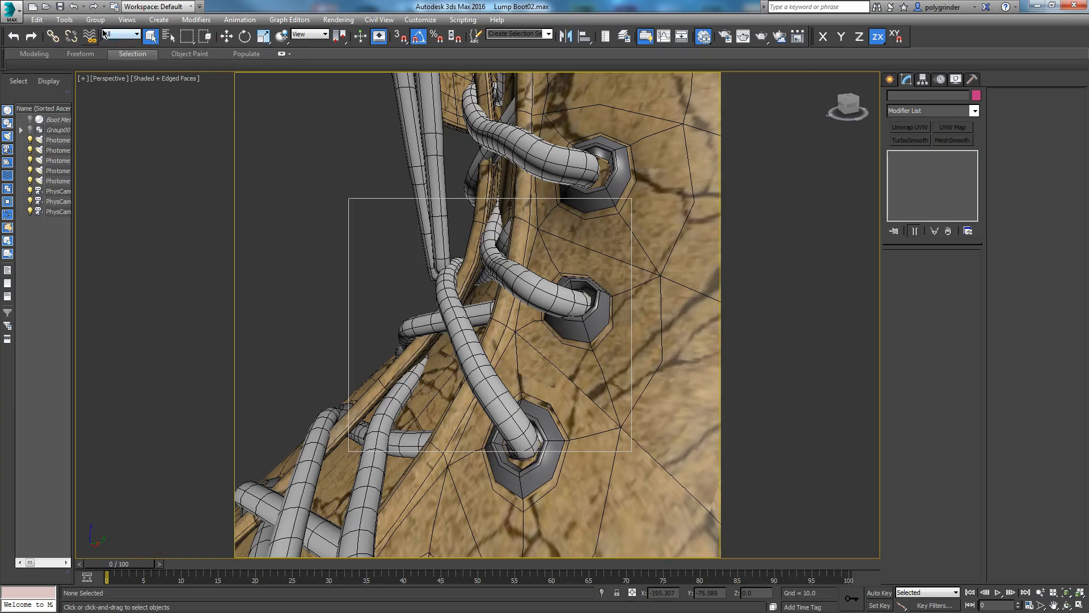
{"action": "left_click", "coordinate": [127, 20]}
{"action": "left_click", "coordinate": [139, 116]}
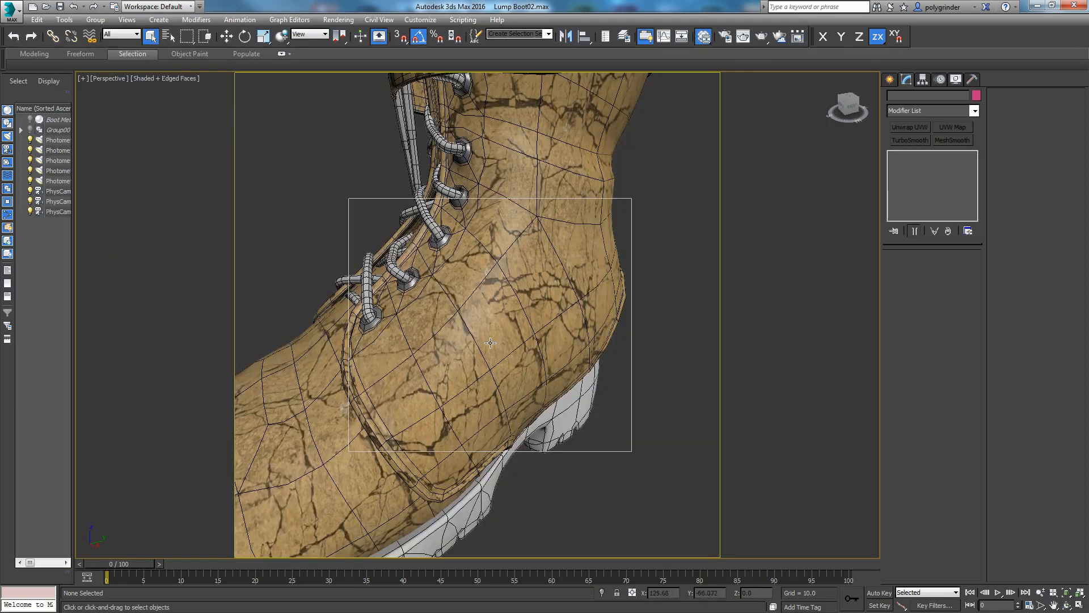
{"action": "middle_click_drag", "start_coordinate": [482, 356], "coordinate": [528, 288], "text": "alt"}
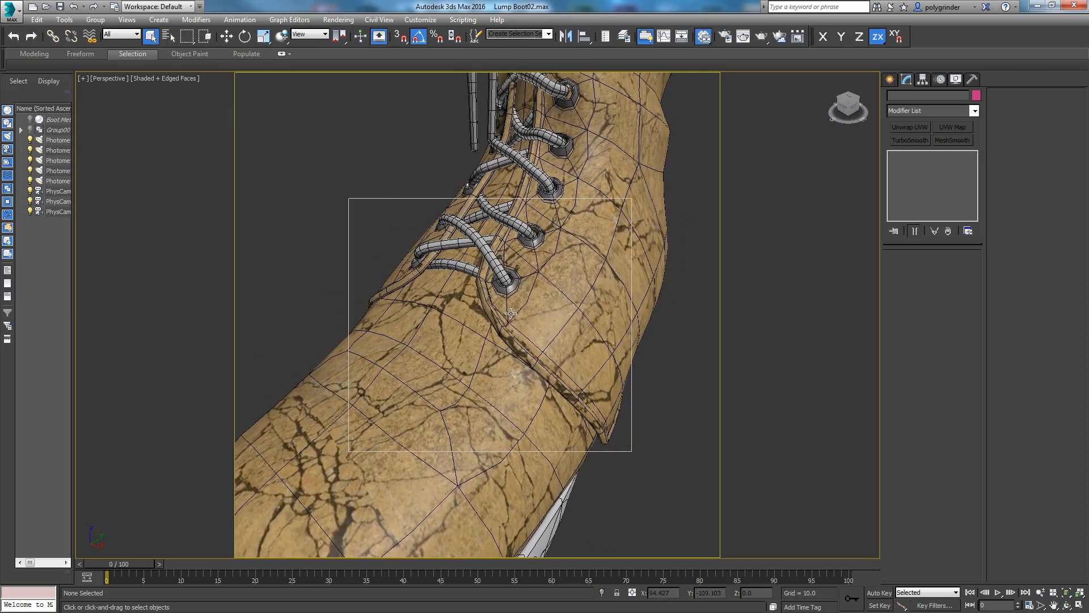
{"action": "left_click", "coordinate": [1040, 592]}
{"action": "left_click_drag", "start_coordinate": [498, 360], "coordinate": [498, 353]}
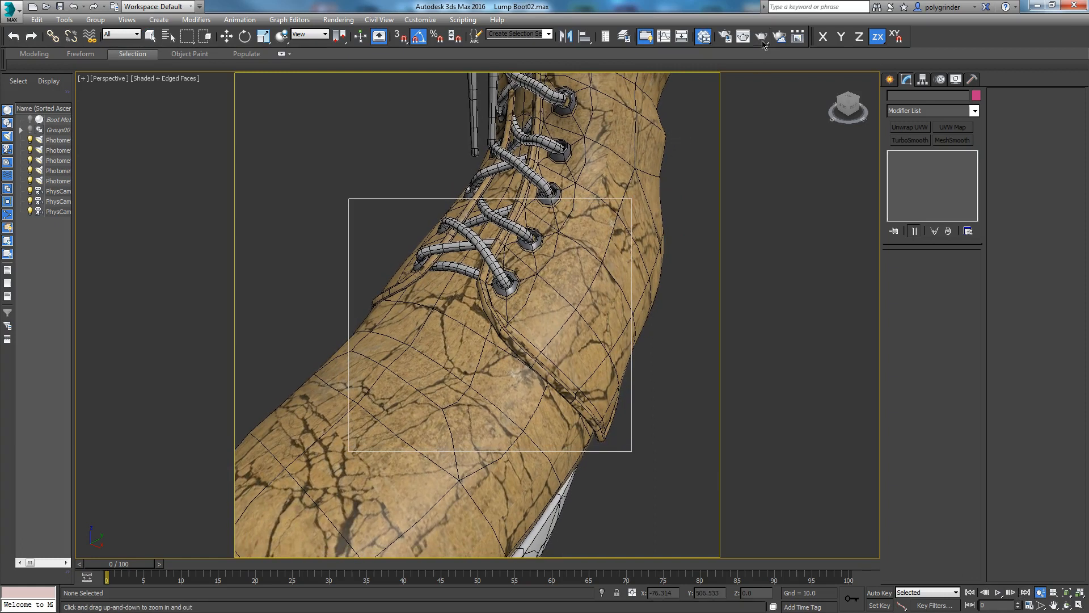
{"action": "key", "text": "shift+q"}
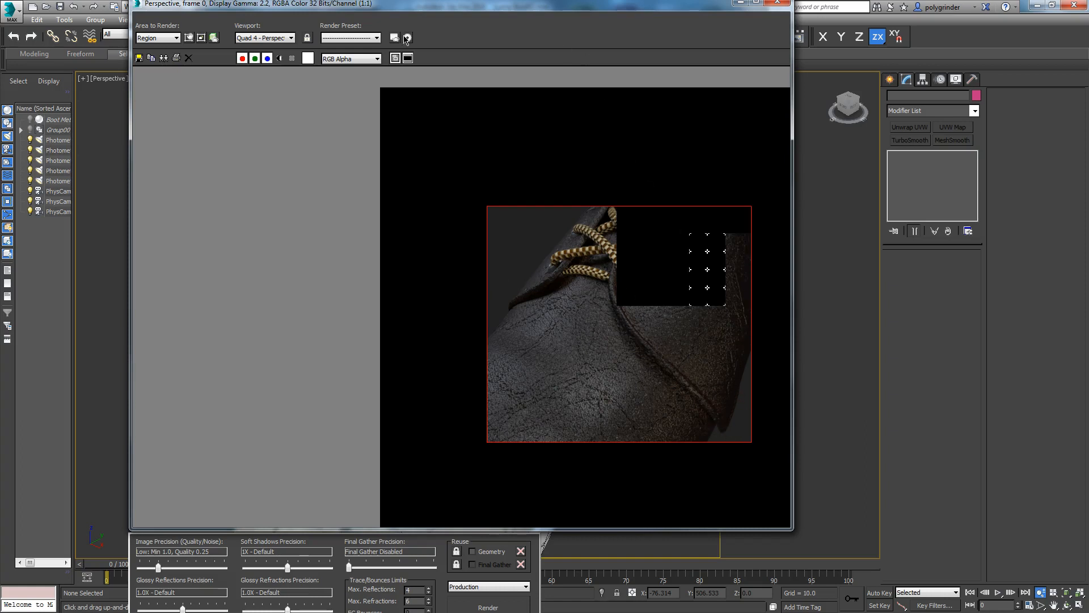
{"action": "key", "text": "Escape"}
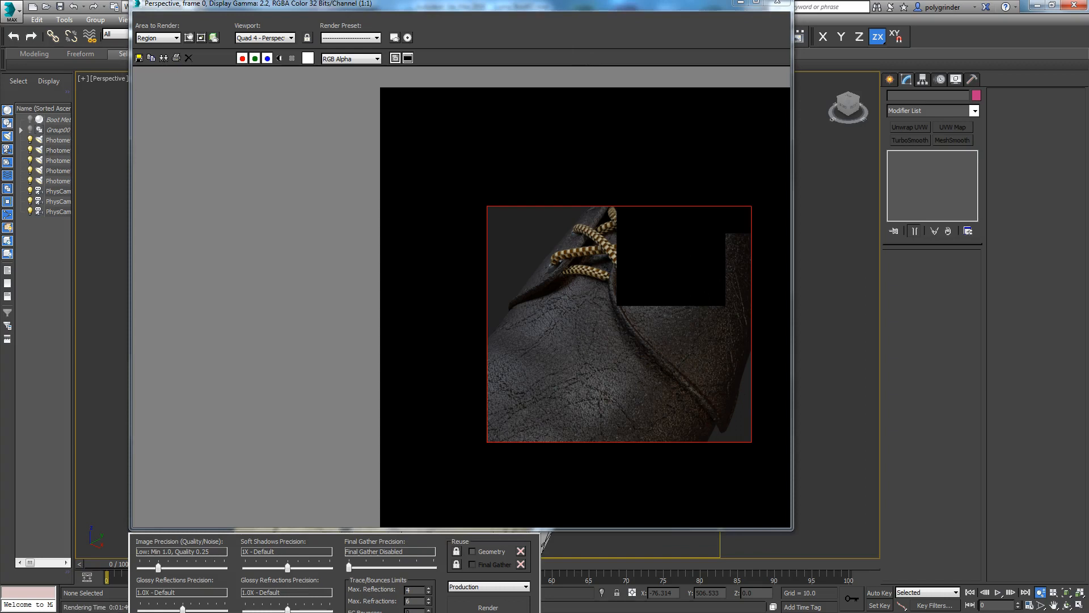
Try a lighter colour (red 0.063, green 0.059, blue 0.059) for the dark Color Correction map (Map #12).
{"action": "key", "text": "m"}
{"action": "left_click_drag", "start_coordinate": [674, 185], "coordinate": [655, 100]}
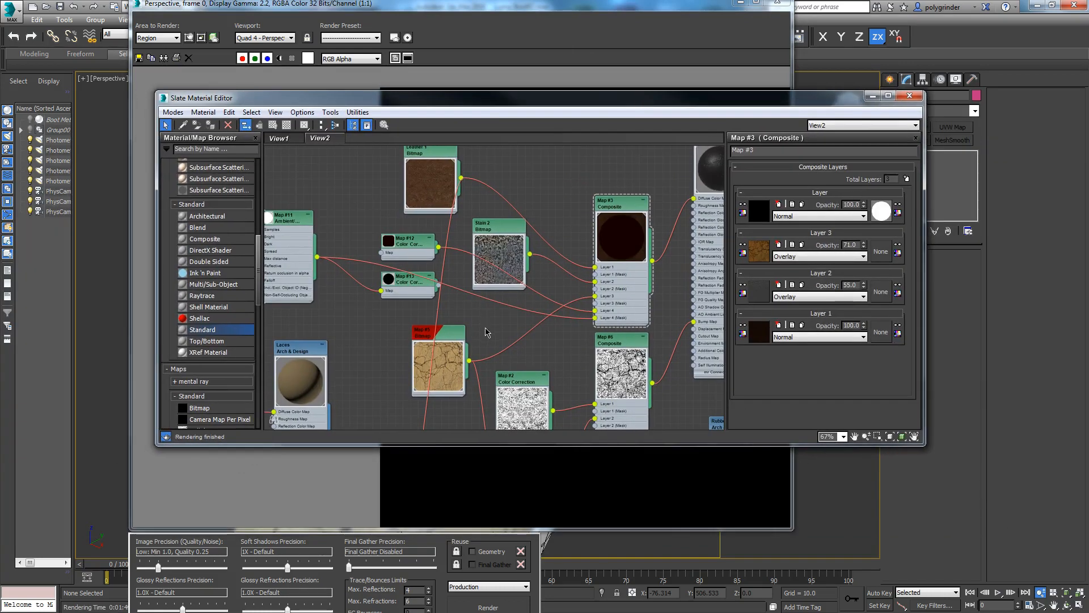
{"action": "scroll", "coordinate": [514, 301], "scroll_direction": "up", "scroll_amount": 5}
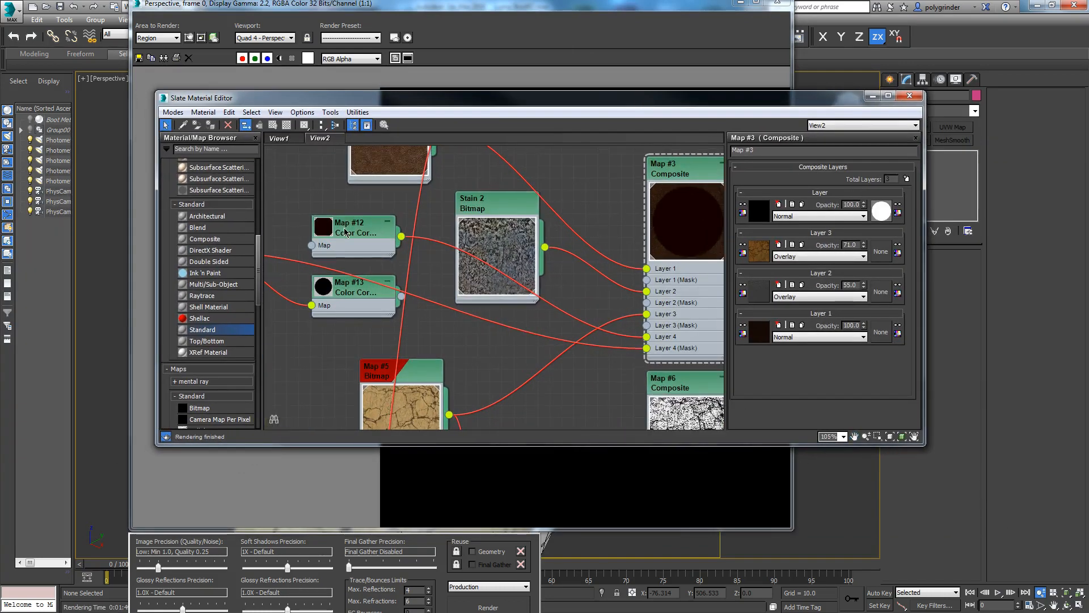
{"action": "double_click", "coordinate": [345, 232]}
{"action": "left_click", "coordinate": [802, 178]}
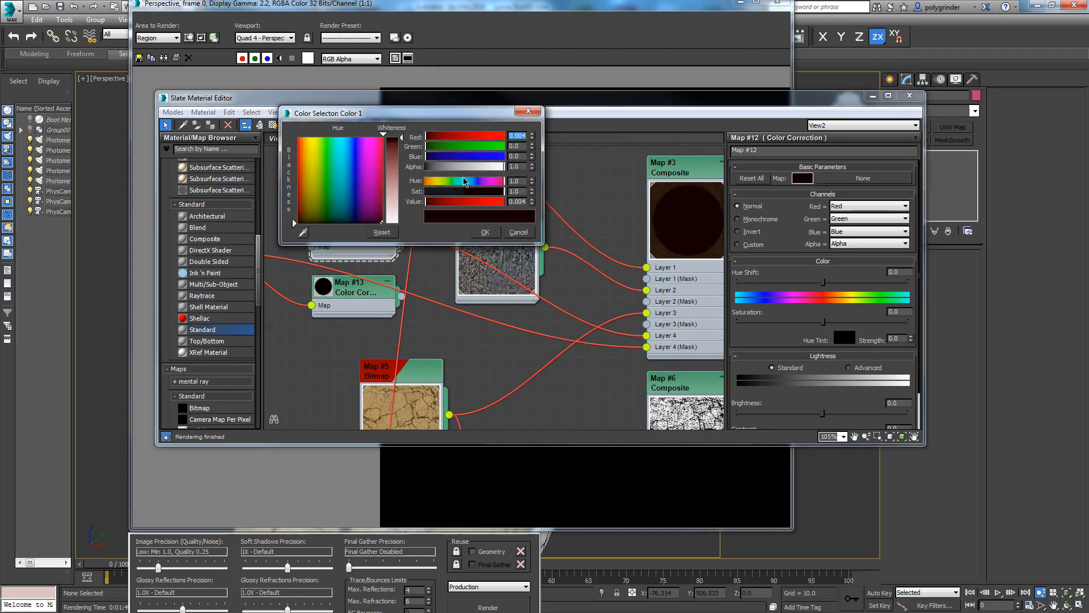
{"action": "left_click_drag", "start_coordinate": [401, 138], "coordinate": [400, 145]}
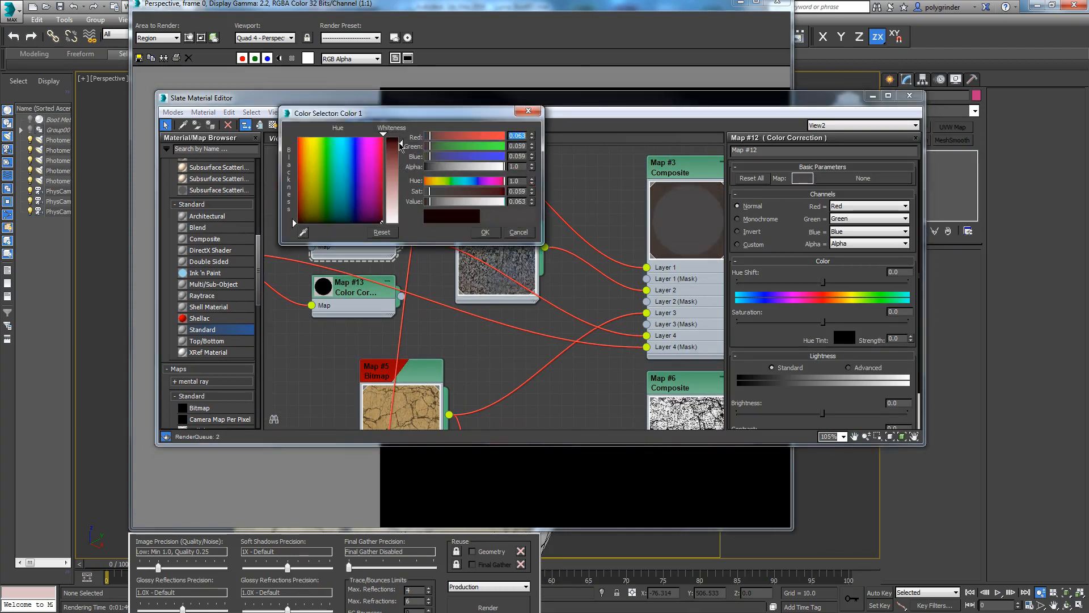
{"action": "left_click_drag", "start_coordinate": [466, 118], "coordinate": [591, 106]}
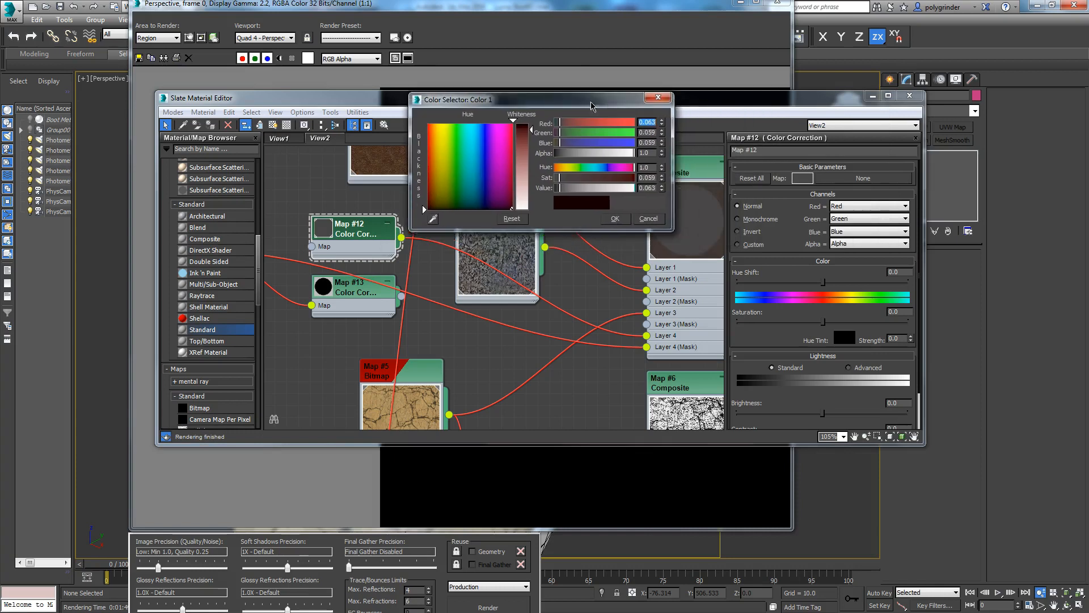
{"action": "left_click", "coordinate": [619, 219]}
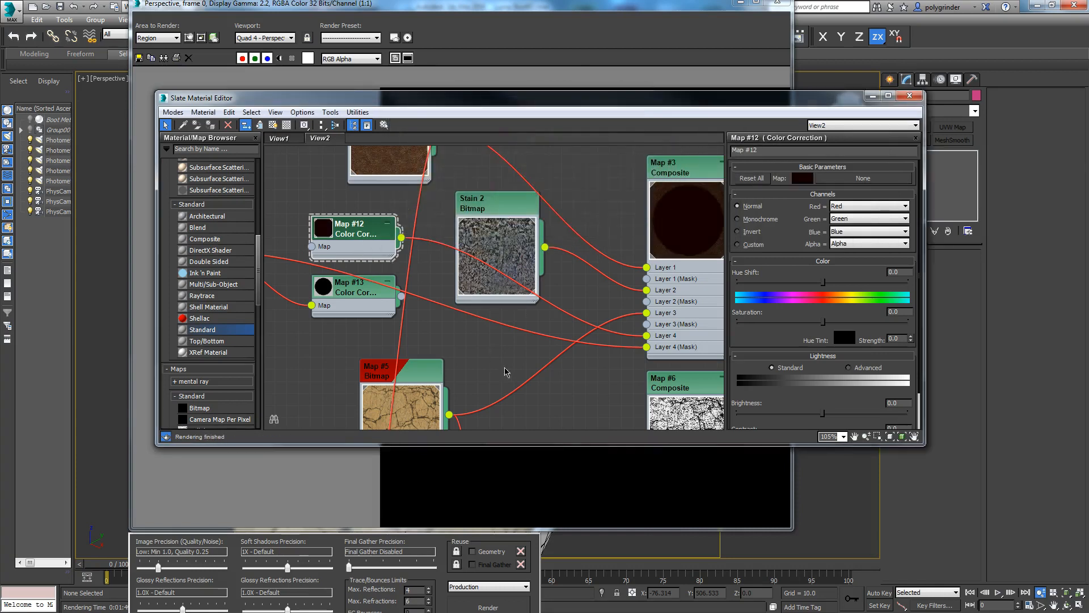
Add a fifth layer to the leather Composite map and feed the dark Color Correction map (Map #12) into it.
{"action": "scroll", "coordinate": [393, 308], "scroll_direction": "down", "scroll_amount": 3}
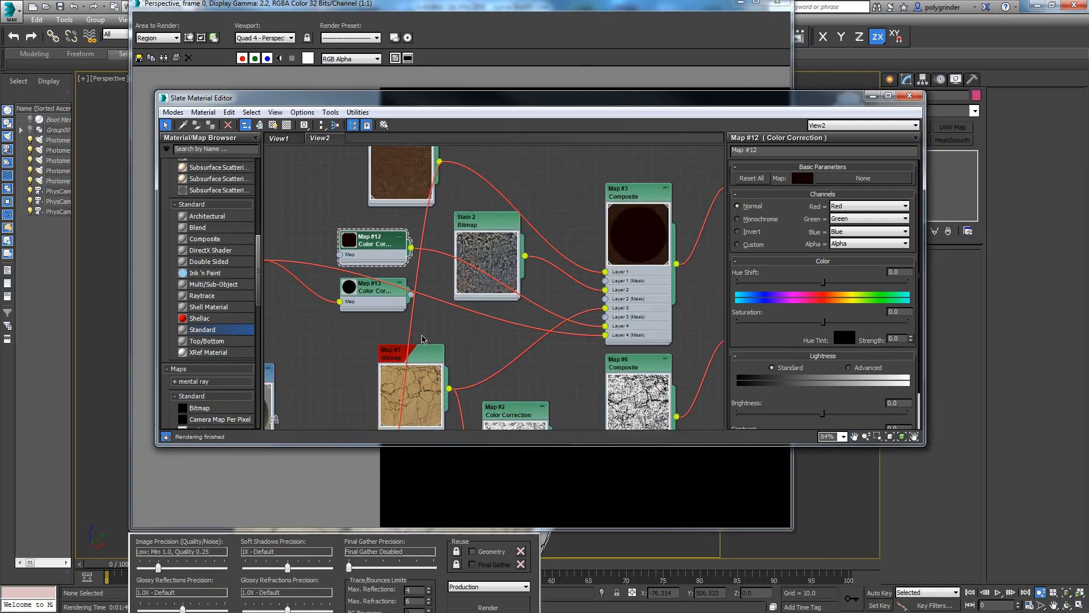
{"action": "left_click", "coordinate": [622, 337]}
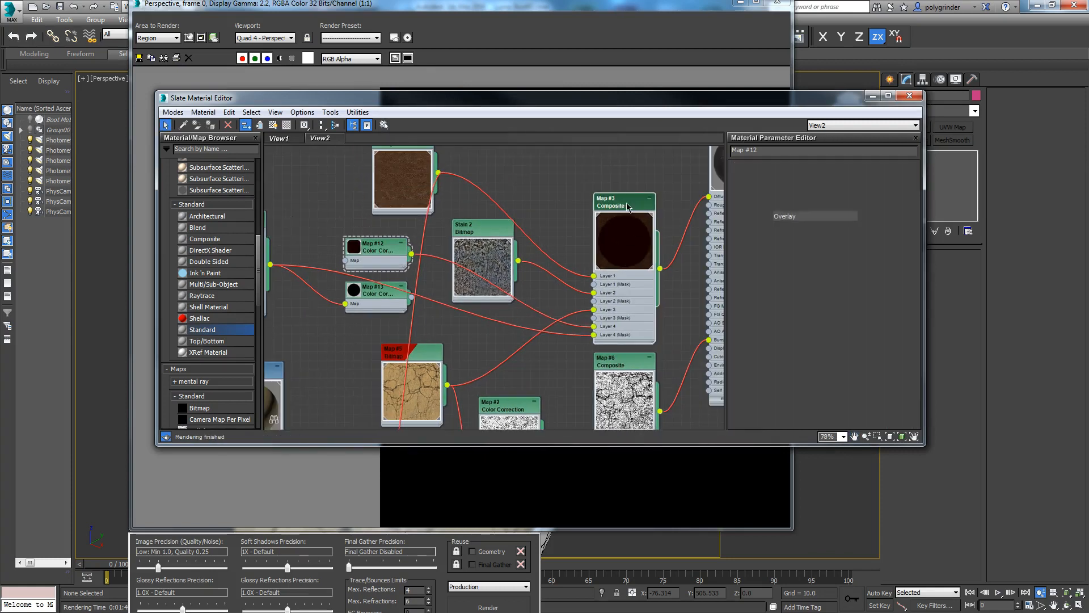
{"action": "middle_click_drag", "start_coordinate": [614, 206], "coordinate": [618, 247]}
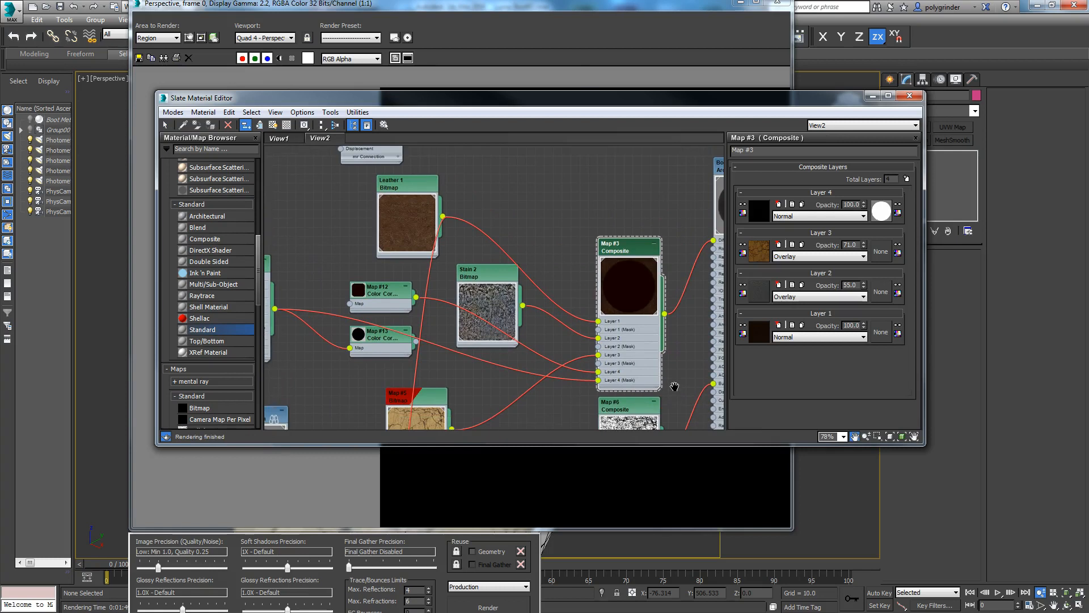
{"action": "left_click_drag", "start_coordinate": [618, 248], "coordinate": [625, 227]}
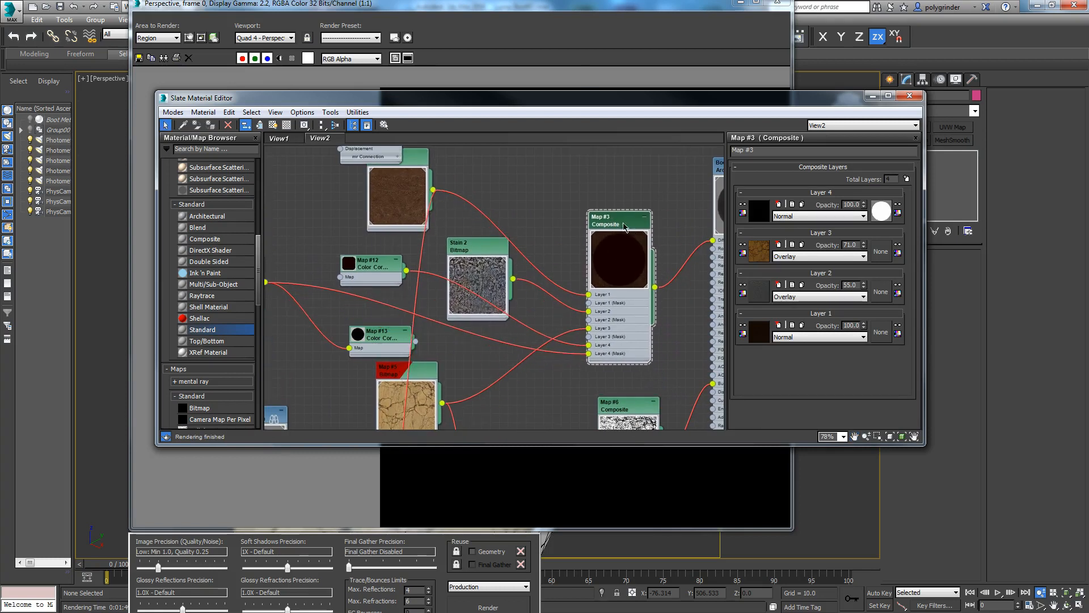
{"action": "left_click", "coordinate": [906, 179]}
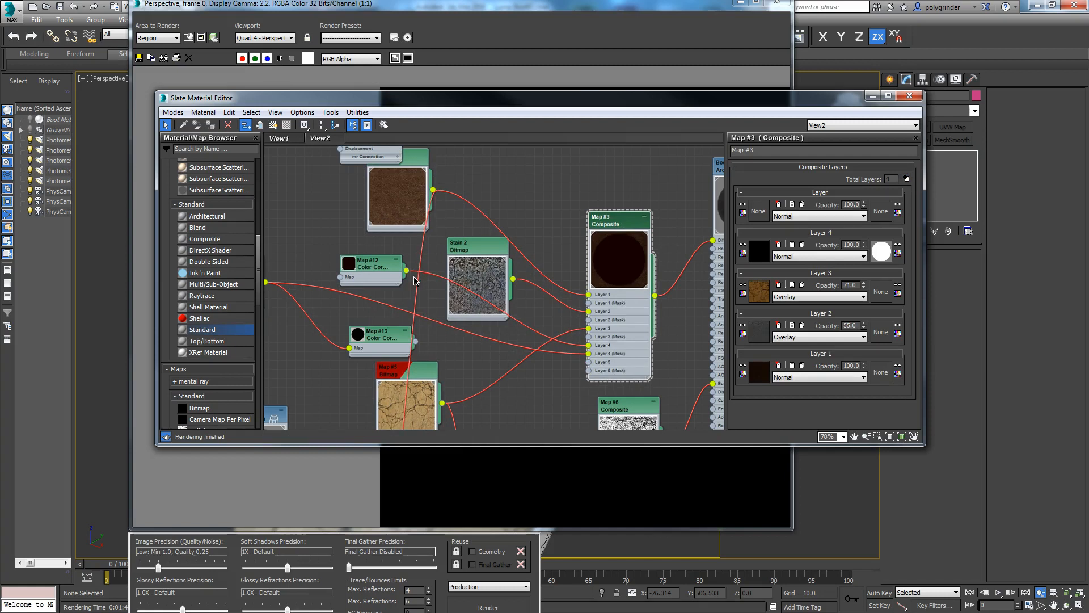
{"action": "left_click_drag", "start_coordinate": [391, 273], "coordinate": [588, 361]}
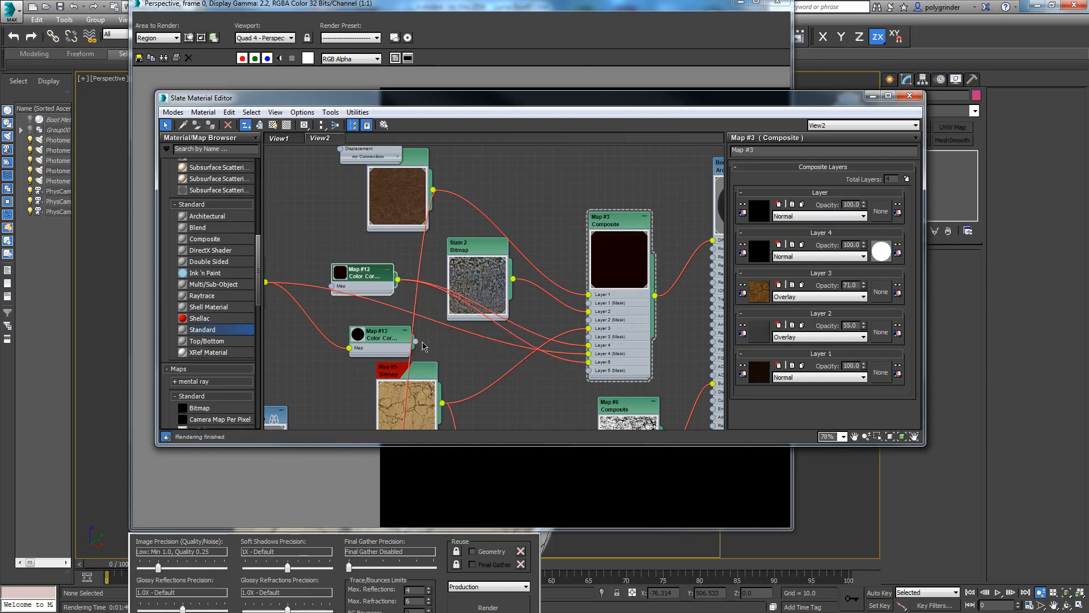
Connect the inverted occlusion Color Correction map (Map #13) to the Composite's Layer 4 and Layer 5 masks.
{"action": "left_click_drag", "start_coordinate": [390, 343], "coordinate": [399, 334]}
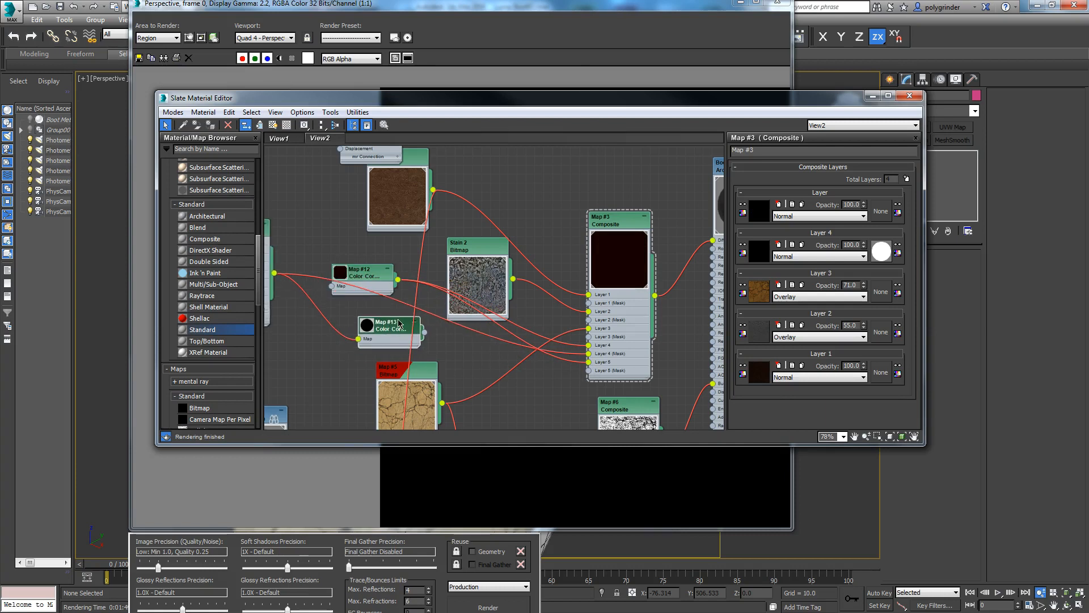
{"action": "left_click", "coordinate": [395, 328]}
{"action": "middle_click_drag", "start_coordinate": [268, 245], "coordinate": [359, 255]}
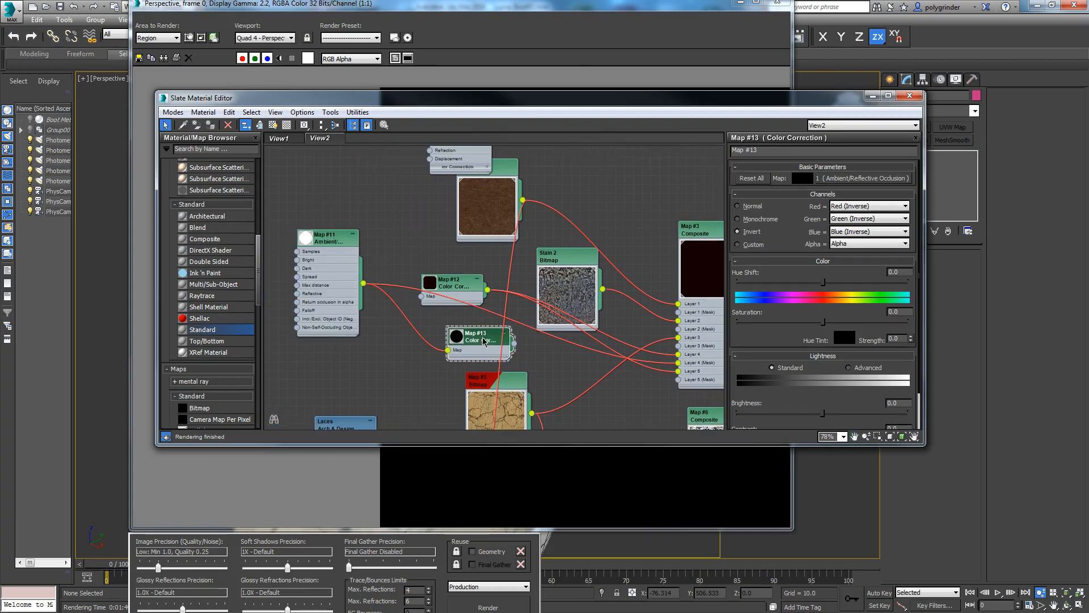
{"action": "double_click", "coordinate": [339, 248]}
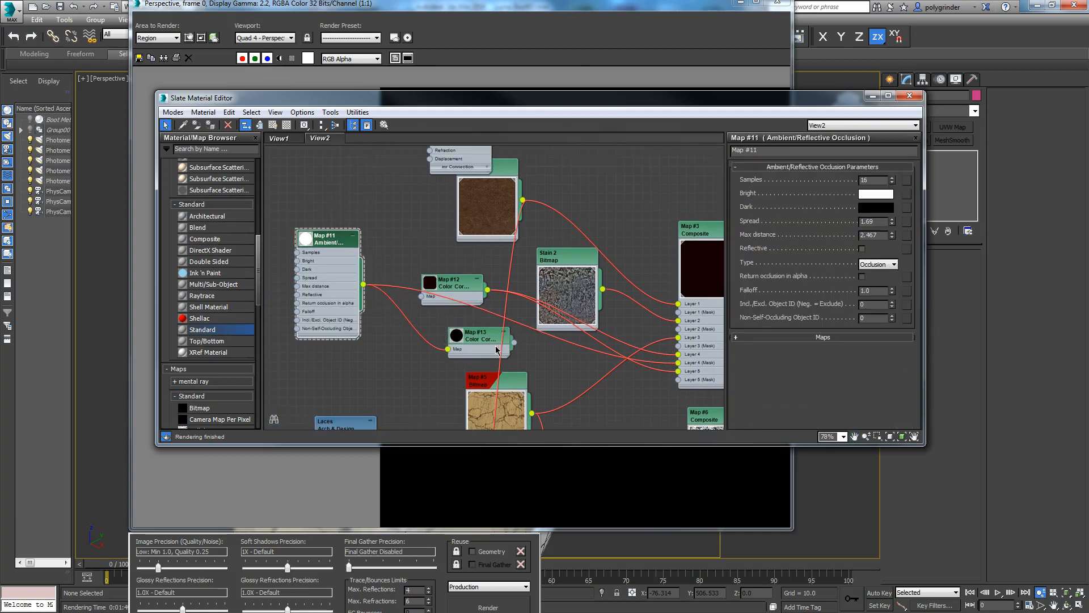
{"action": "middle_click_drag", "start_coordinate": [559, 378], "coordinate": [430, 335]}
{"action": "double_click", "coordinate": [389, 306]}
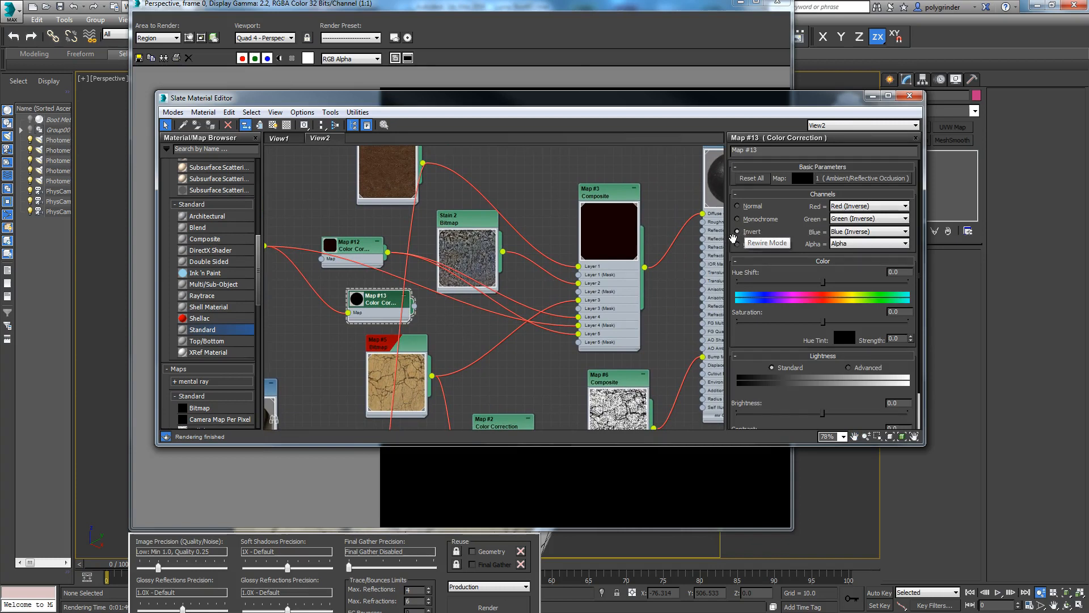
{"action": "left_click_drag", "start_coordinate": [414, 307], "coordinate": [578, 326]}
{"action": "left_click_drag", "start_coordinate": [415, 307], "coordinate": [578, 342]}
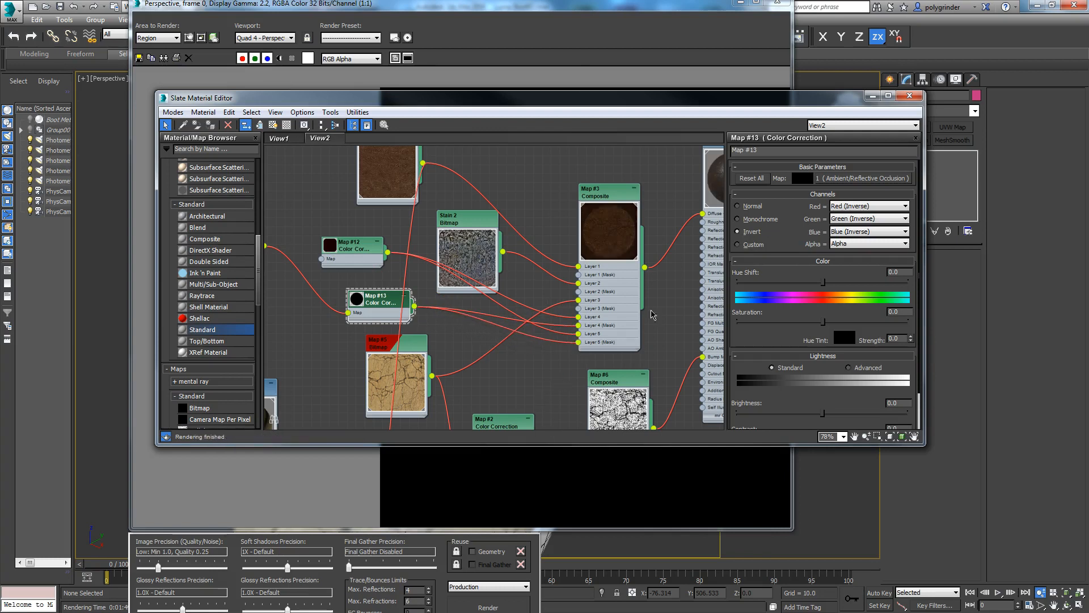
Set the blending mode of the Composite map's Layer 5 to Multiply.
{"action": "double_click", "coordinate": [610, 201]}
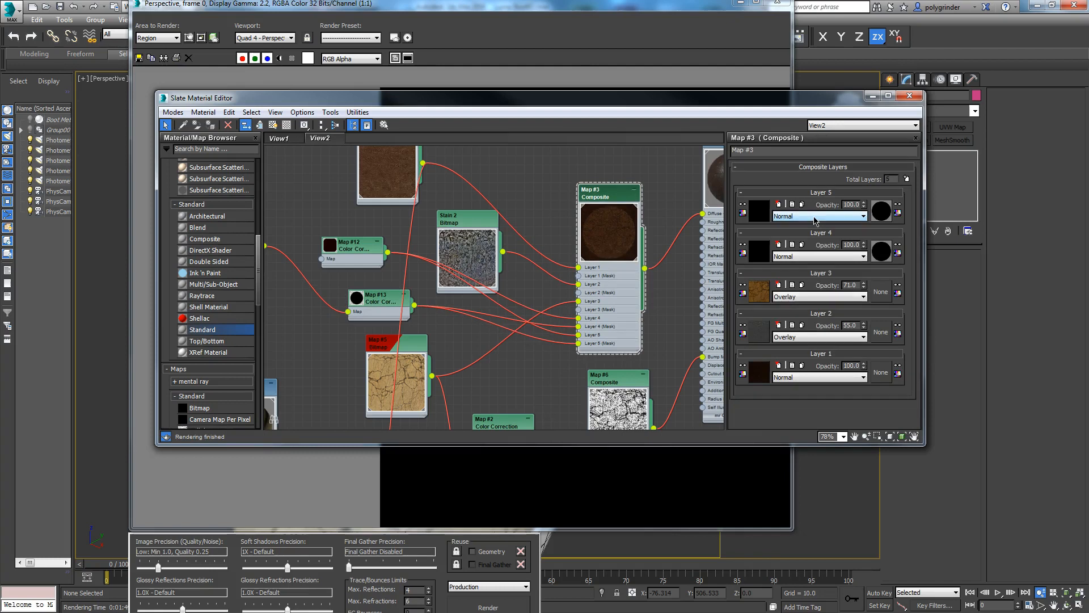
{"action": "left_click", "coordinate": [813, 216]}
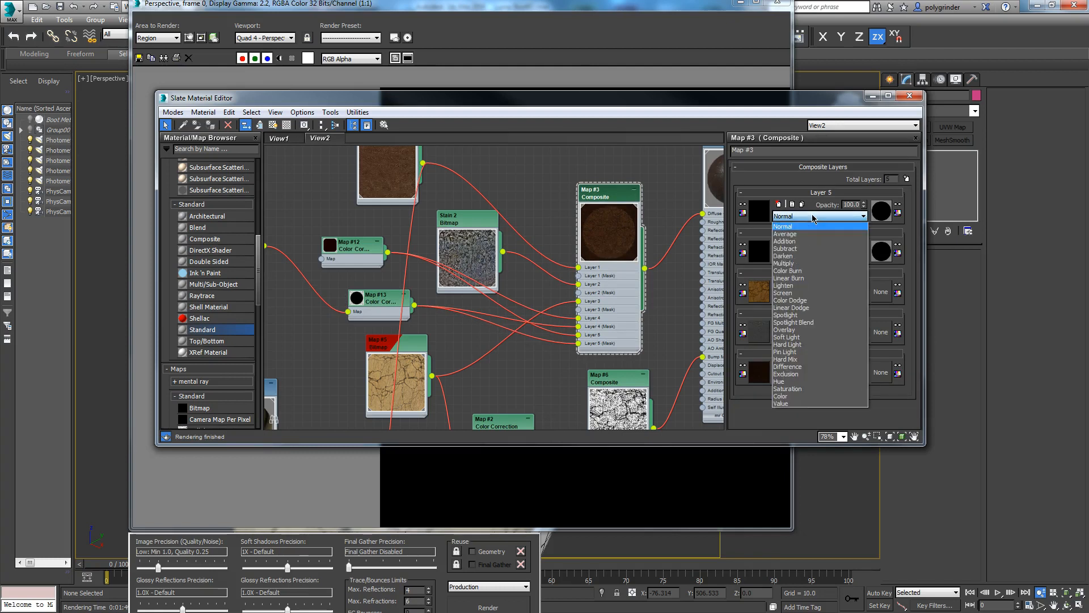
{"action": "left_click", "coordinate": [786, 263]}
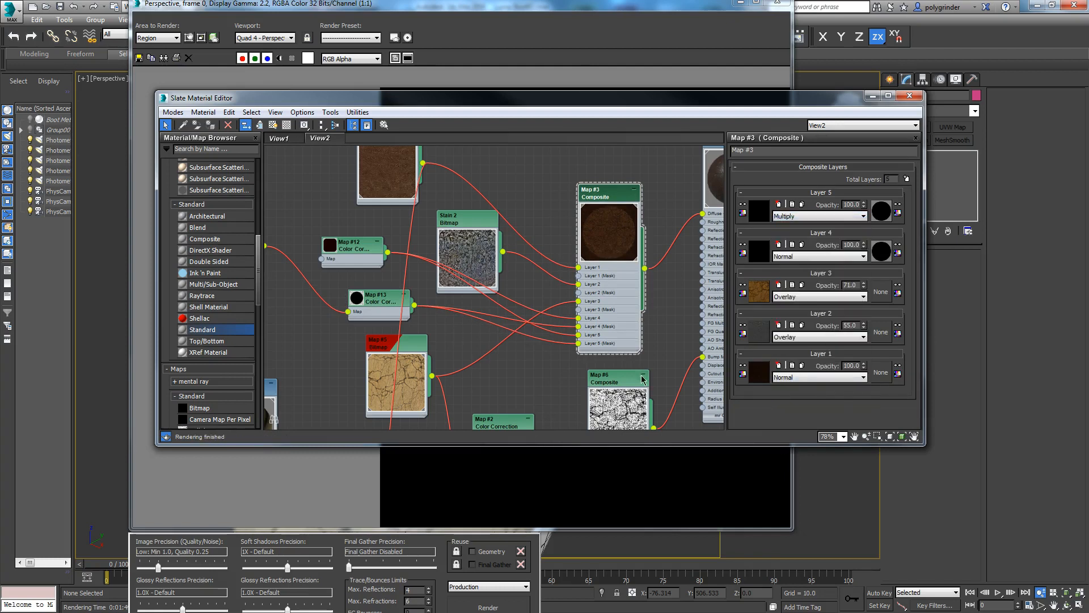
Move the material editor aside and reposition the render window to examine the leather in the rendered region.
{"action": "left_click_drag", "start_coordinate": [840, 102], "coordinate": [897, 86]}
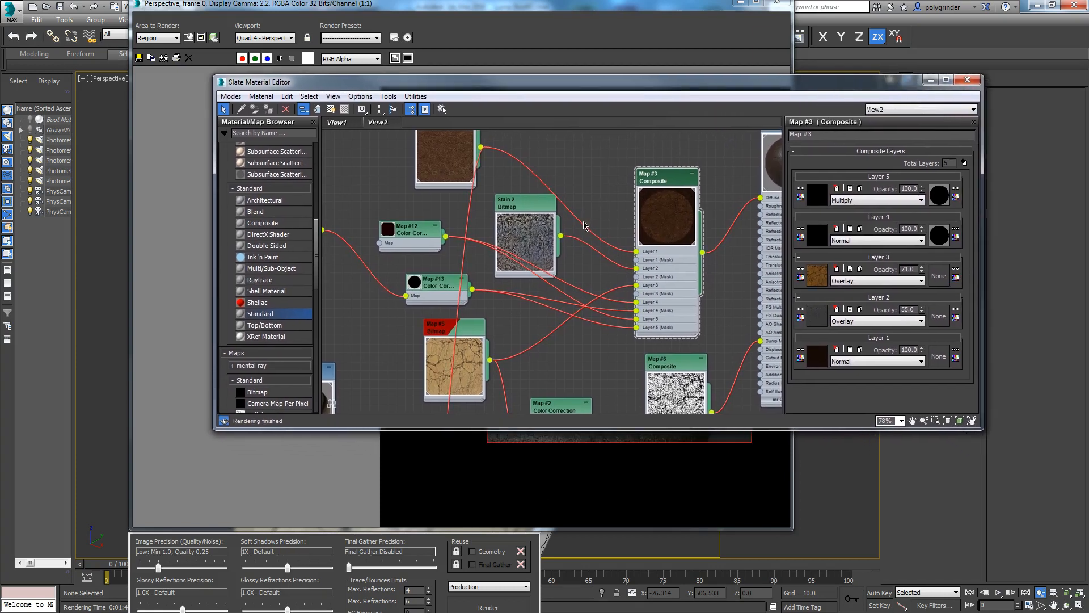
{"action": "scroll", "coordinate": [521, 299], "scroll_direction": "down", "scroll_amount": 5}
{"action": "middle_click_drag", "start_coordinate": [490, 299], "coordinate": [475, 265]}
{"action": "left_click_drag", "start_coordinate": [762, 89], "coordinate": [0, 129]}
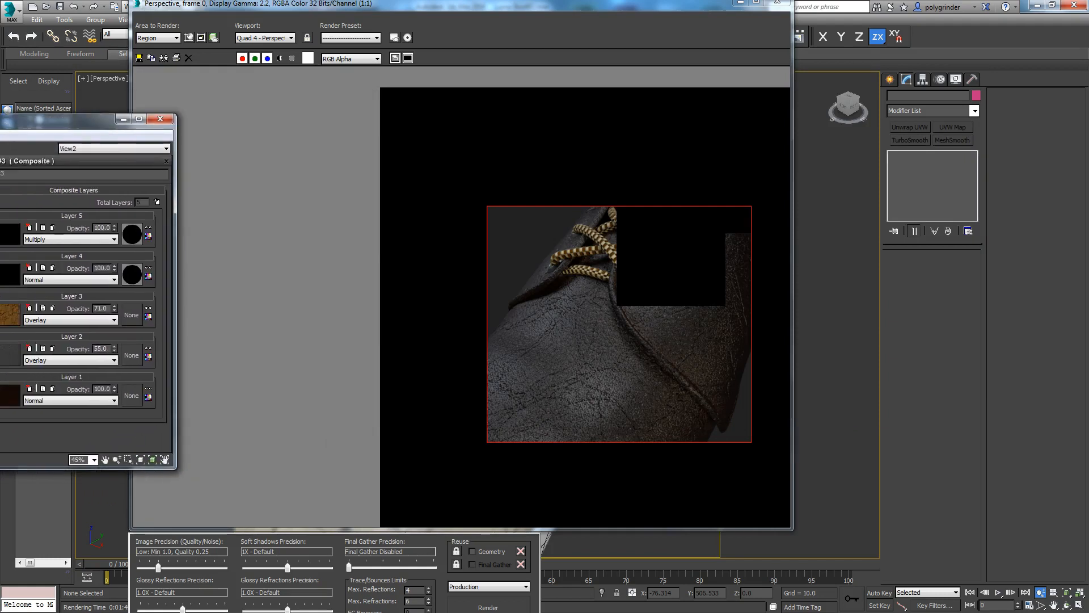
{"action": "key", "text": "alt+Tab"}
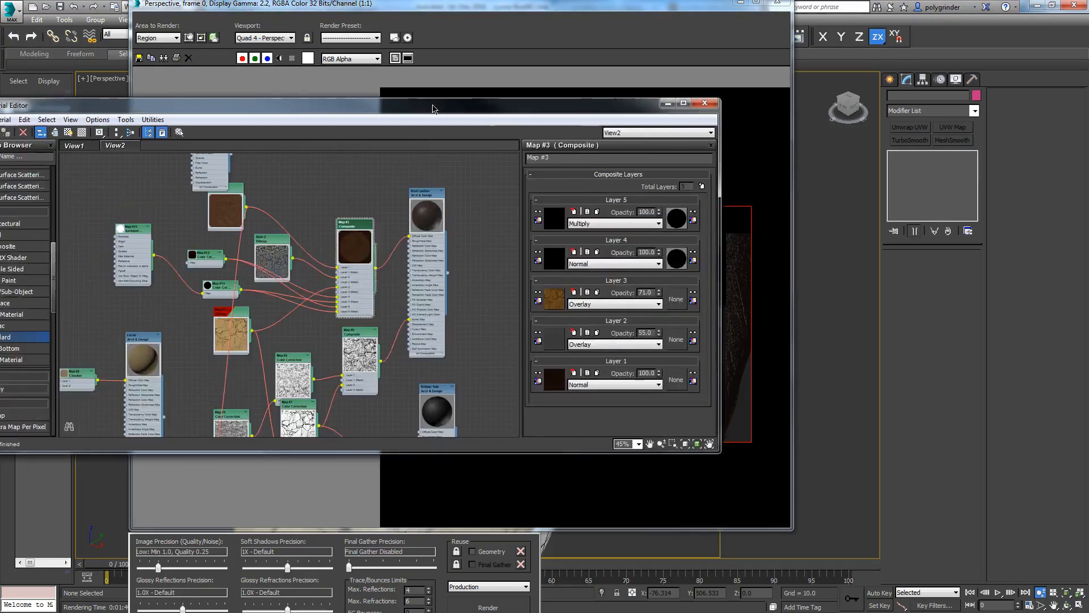
{"action": "middle_click_drag", "start_coordinate": [454, 295], "coordinate": [376, 222]}
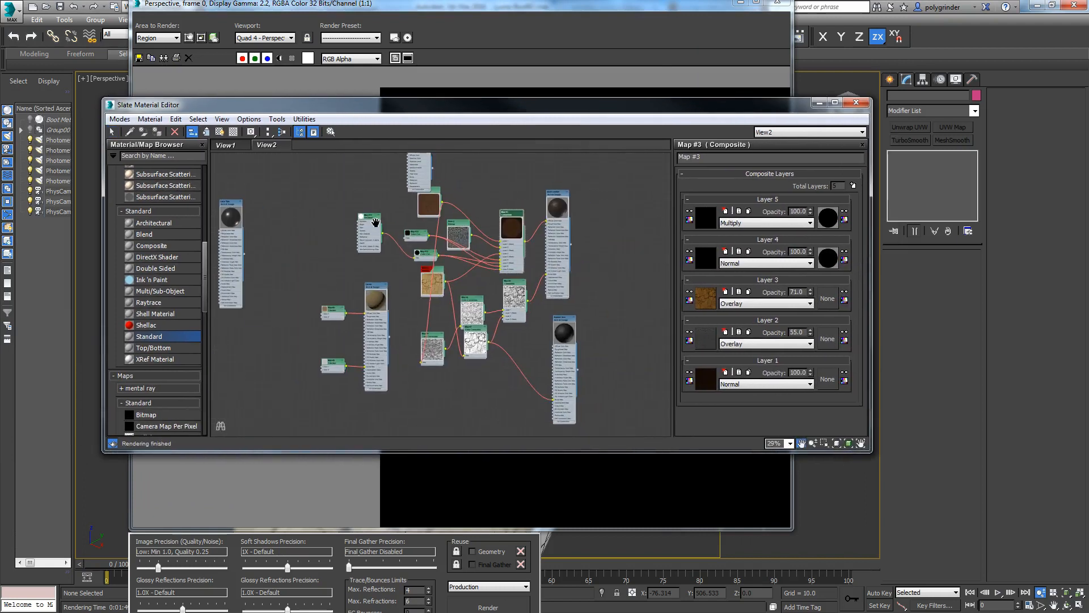
{"action": "left_click_drag", "start_coordinate": [697, 105], "coordinate": [0, 105]}
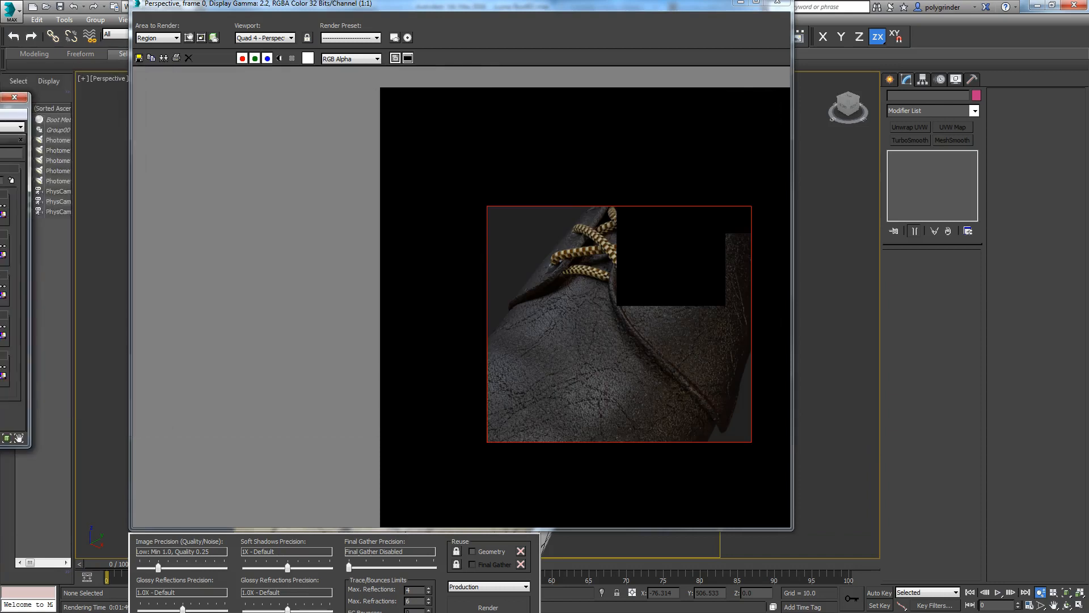
{"action": "left_click_drag", "start_coordinate": [551, 5], "coordinate": [522, 86]}
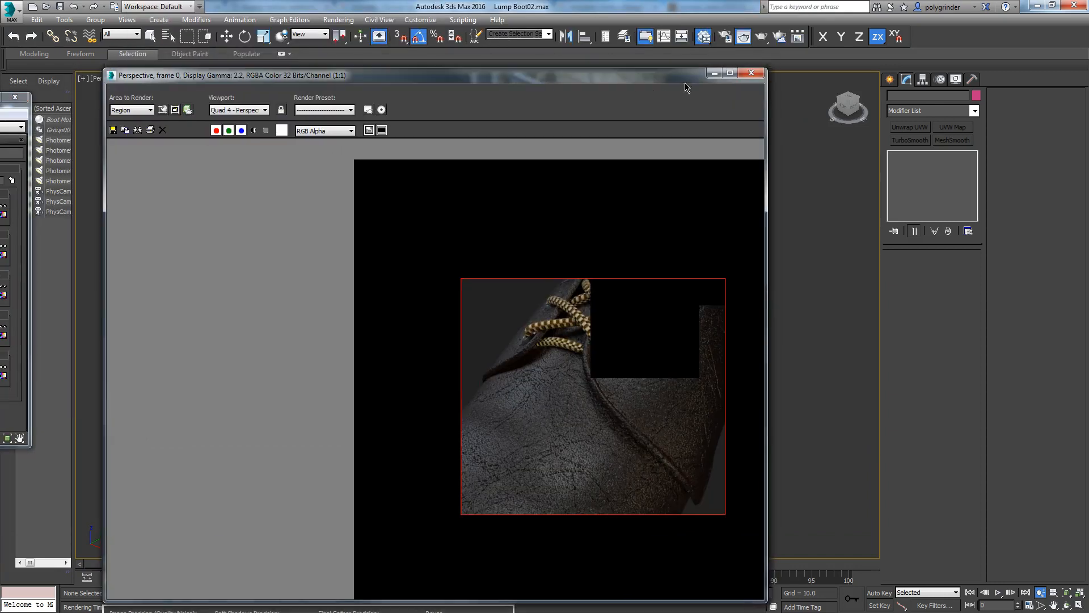
Bring back the Slate Material Editor and reposition the Boot Leather material with its connected map nodes in View2.
{"action": "left_click", "coordinate": [714, 77]}
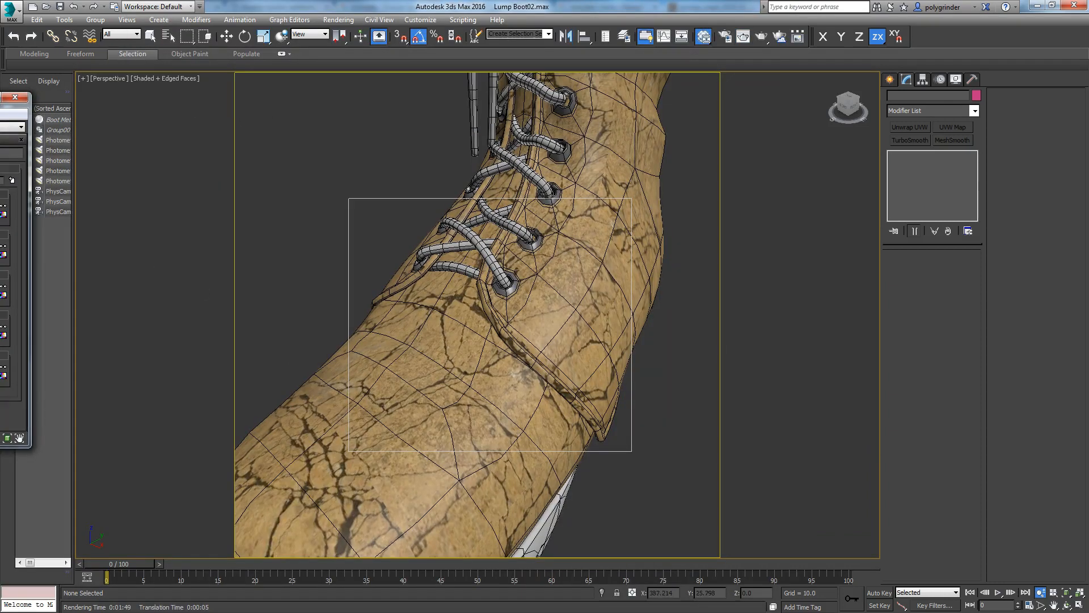
{"action": "key", "text": "m"}
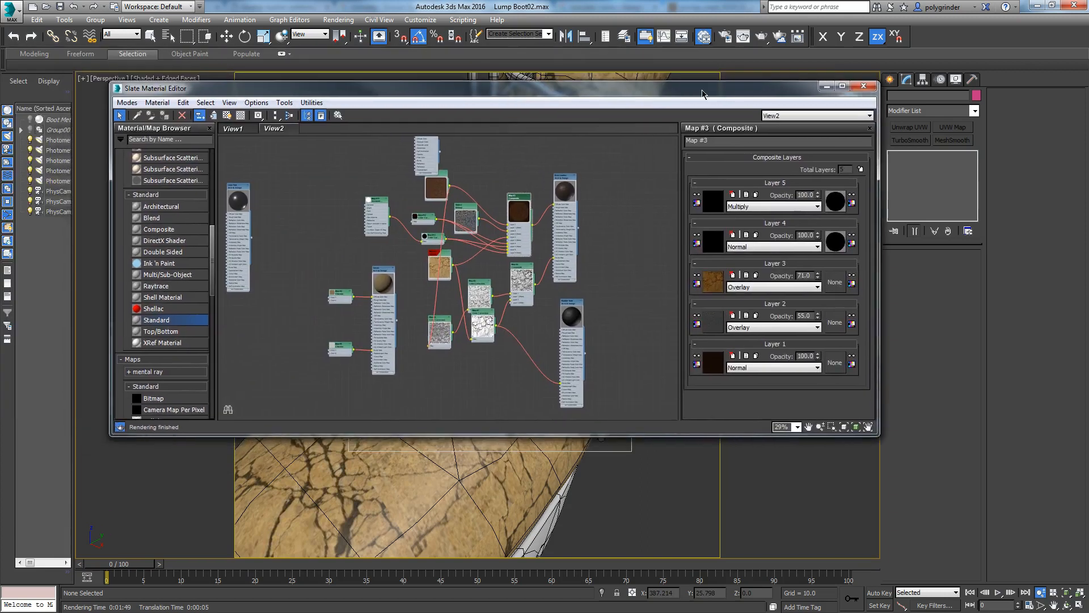
{"action": "scroll", "coordinate": [598, 284], "scroll_direction": "up", "scroll_amount": 4}
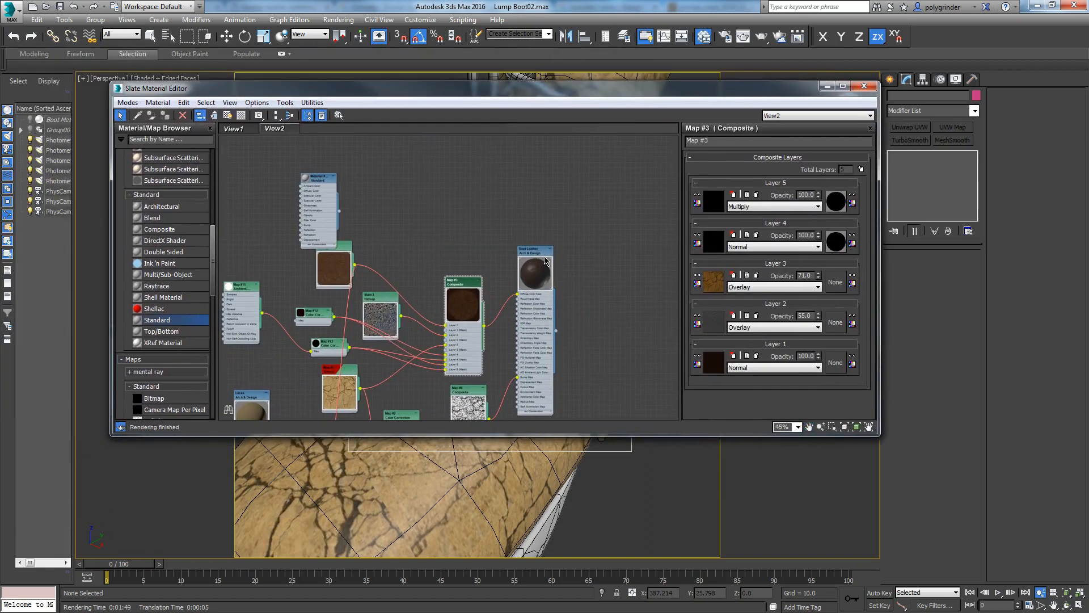
{"action": "left_click_drag", "start_coordinate": [538, 254], "coordinate": [597, 161]}
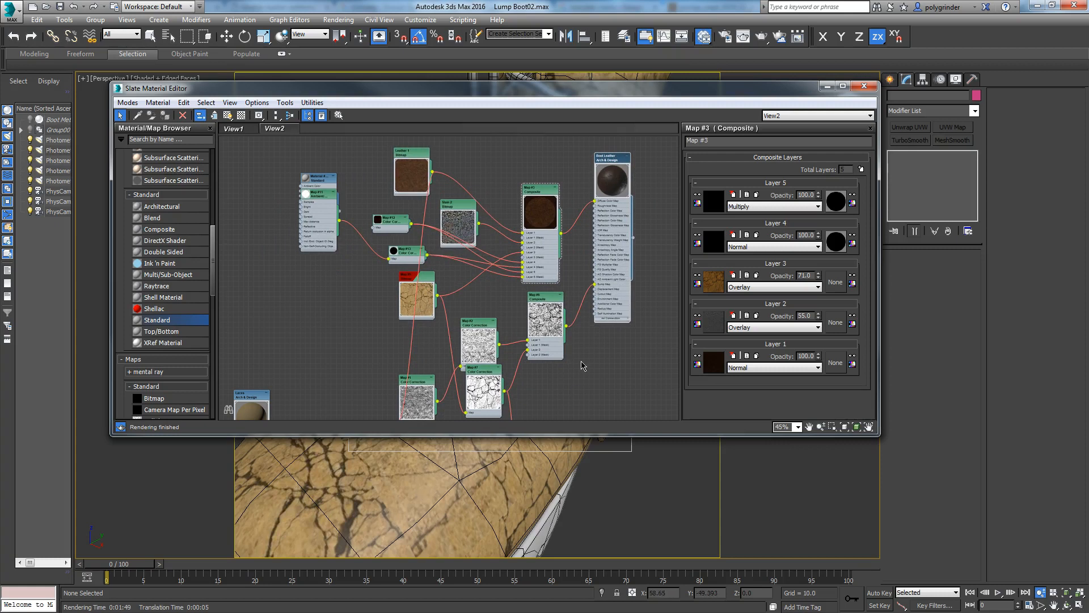
{"action": "scroll", "coordinate": [593, 349], "scroll_direction": "down", "scroll_amount": 4}
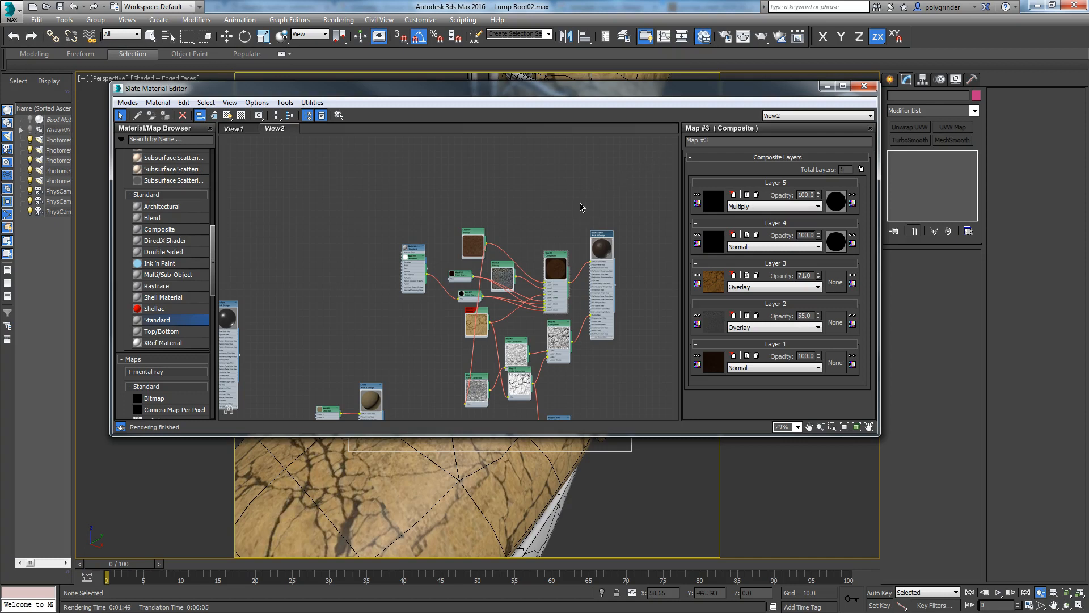
{"action": "left_click_drag", "start_coordinate": [600, 233], "coordinate": [571, 236]}
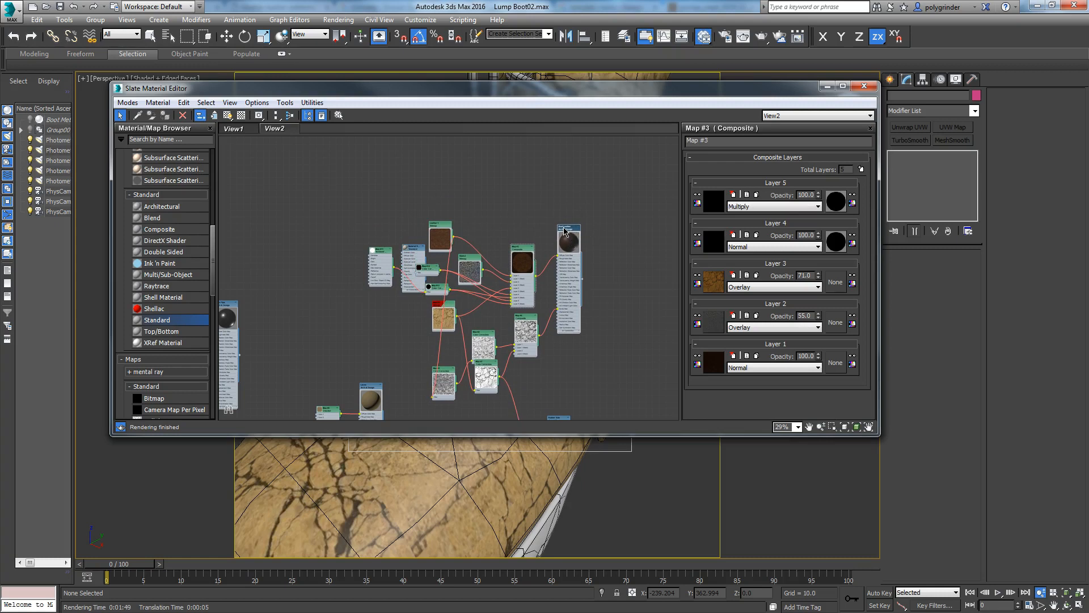
Move the material editor clear of the boot and view the reference boot renders in the web browser.
{"action": "left_click_drag", "start_coordinate": [212, 262], "coordinate": [209, 160]}
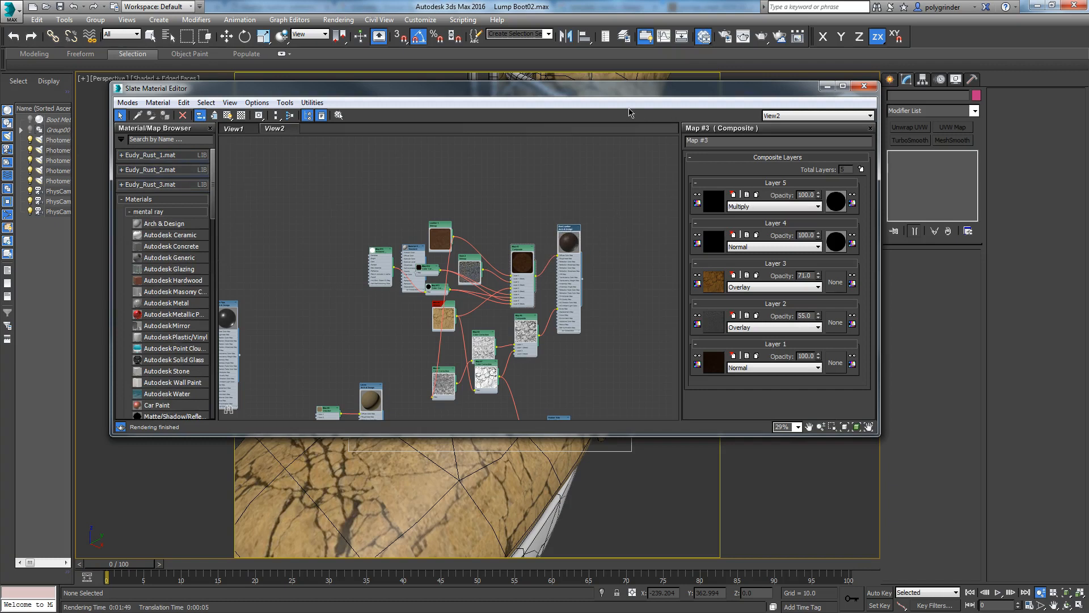
{"action": "left_click_drag", "start_coordinate": [619, 95], "coordinate": [661, 270]}
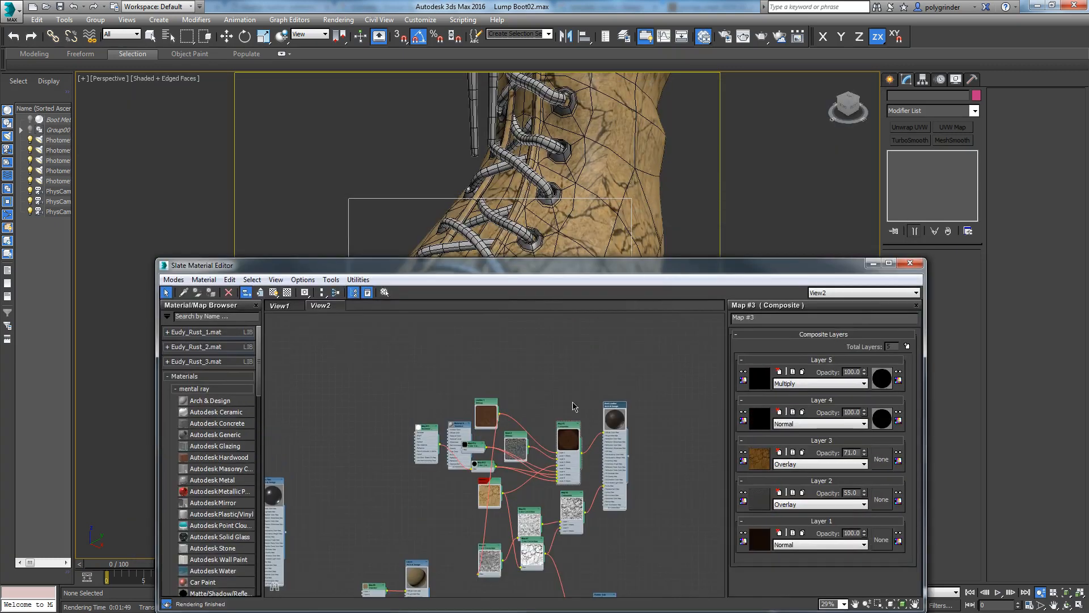
{"action": "left_click_drag", "start_coordinate": [598, 266], "coordinate": [589, 151]}
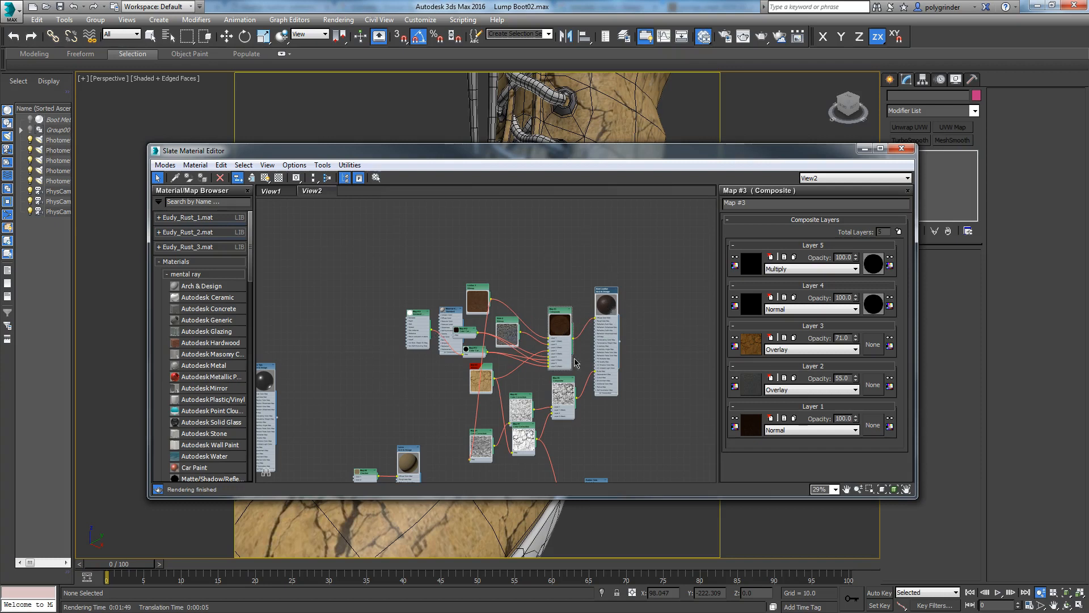
{"action": "left_click_drag", "start_coordinate": [554, 158], "coordinate": [703, 339]}
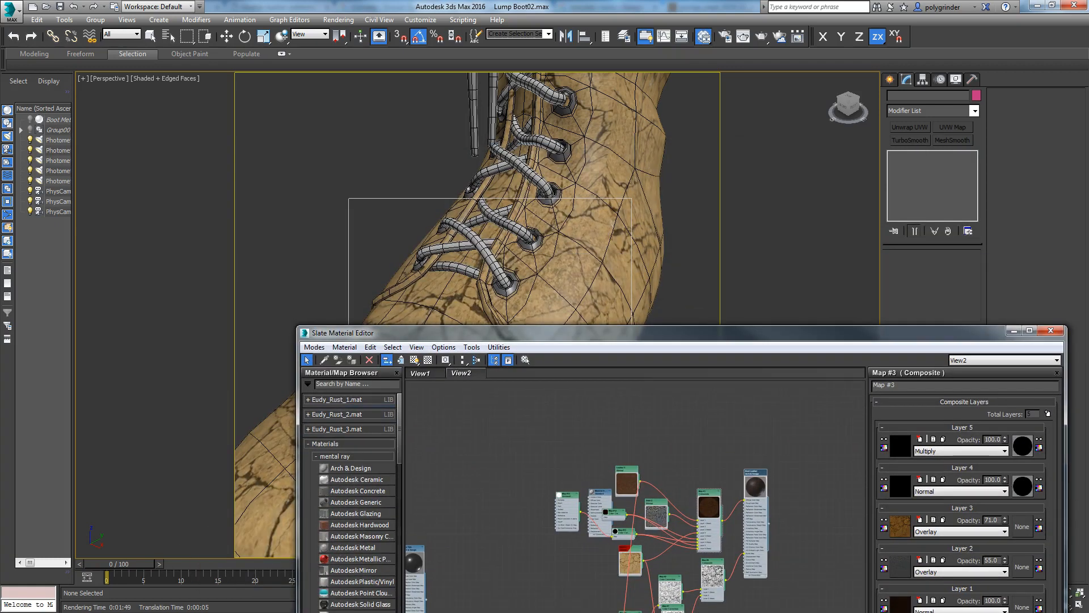
{"action": "key", "text": "alt+Tab"}
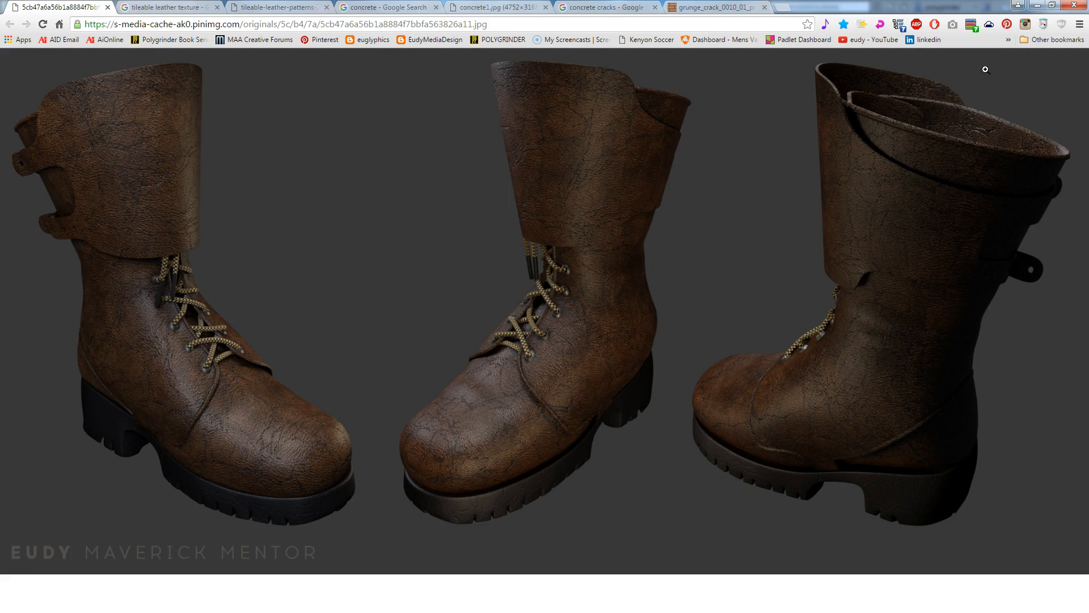
Switch to Maya's Hypershade, create a mental ray mia_material_x and position its node in the work area.
{"action": "left_click", "coordinate": [1037, 5]}
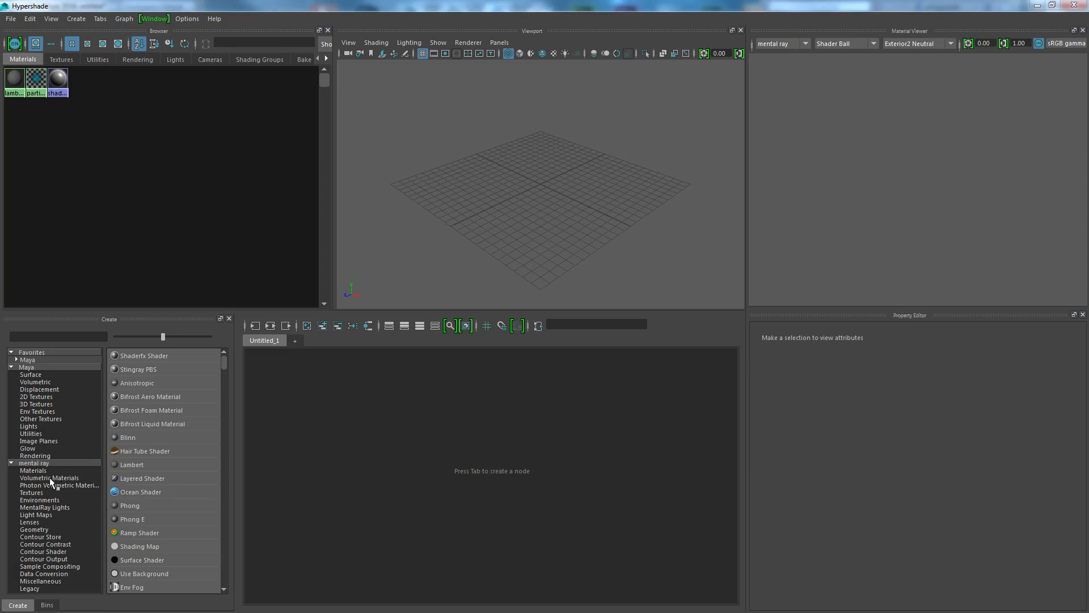
{"action": "left_click", "coordinate": [34, 471]}
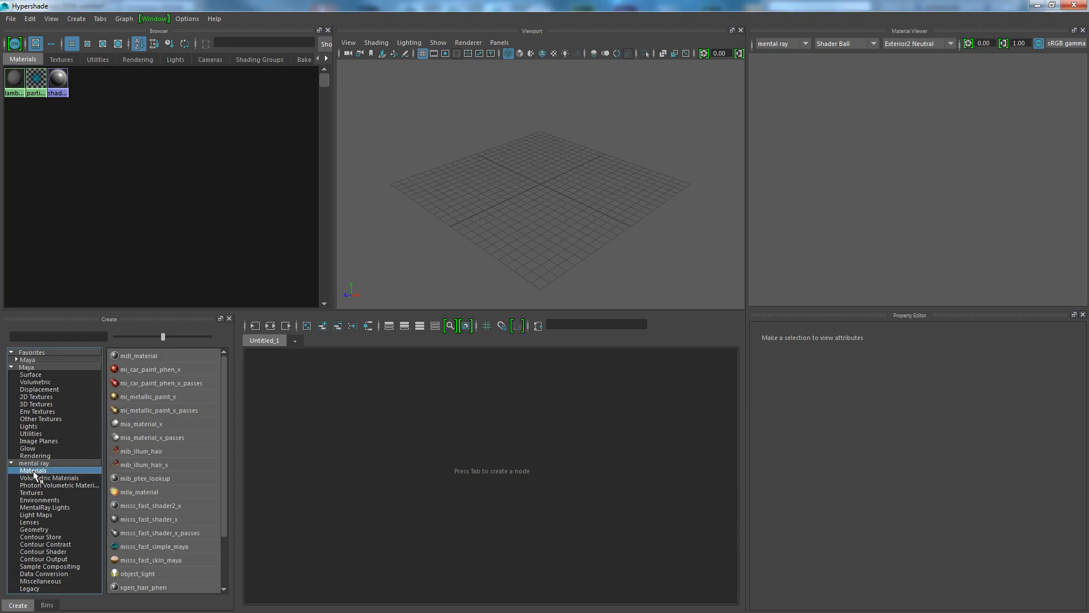
{"action": "left_click", "coordinate": [128, 425]}
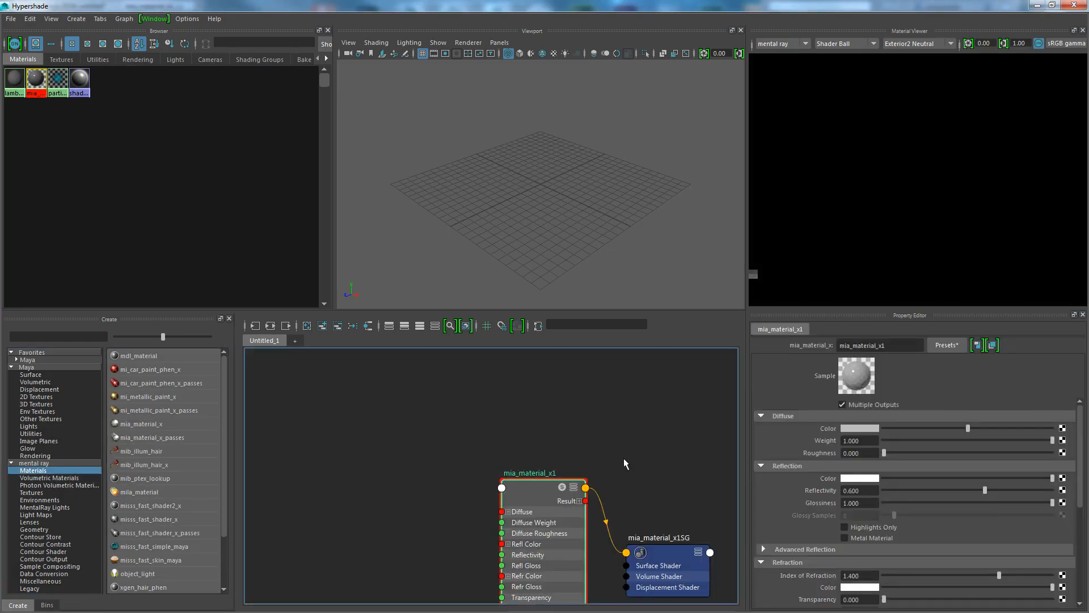
{"action": "middle_click_drag", "start_coordinate": [634, 485], "coordinate": [626, 429], "text": "alt"}
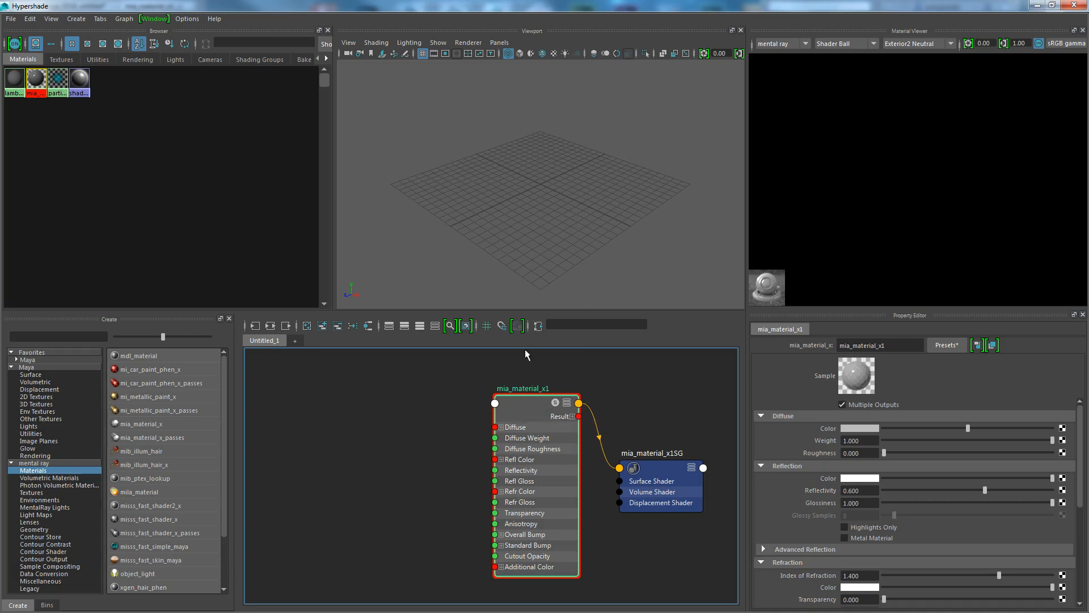
{"action": "left_click_drag", "start_coordinate": [521, 414], "coordinate": [516, 408]}
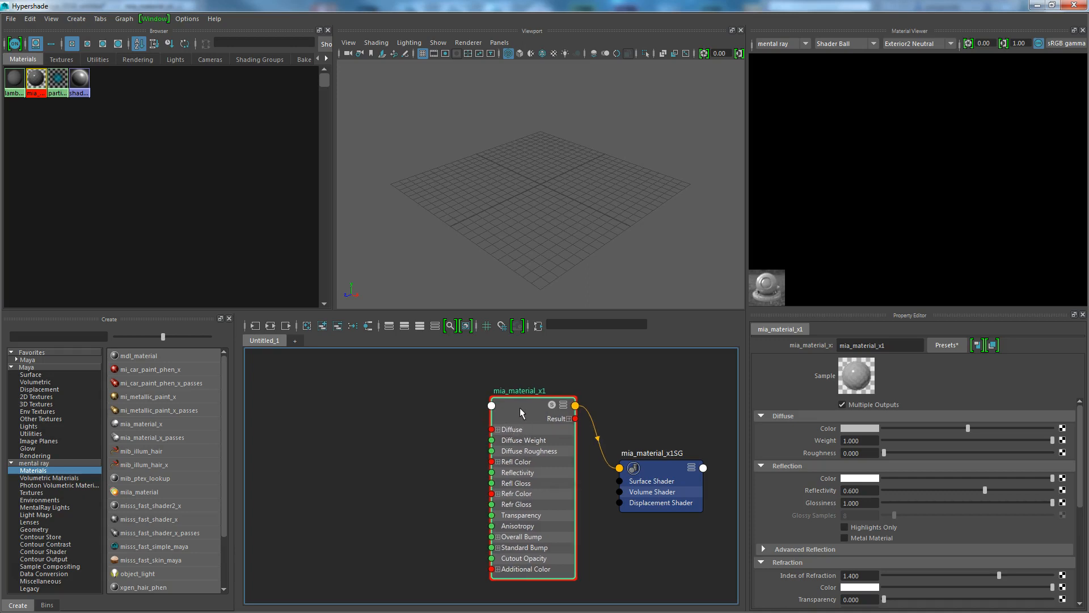
{"action": "left_click", "coordinate": [640, 419]}
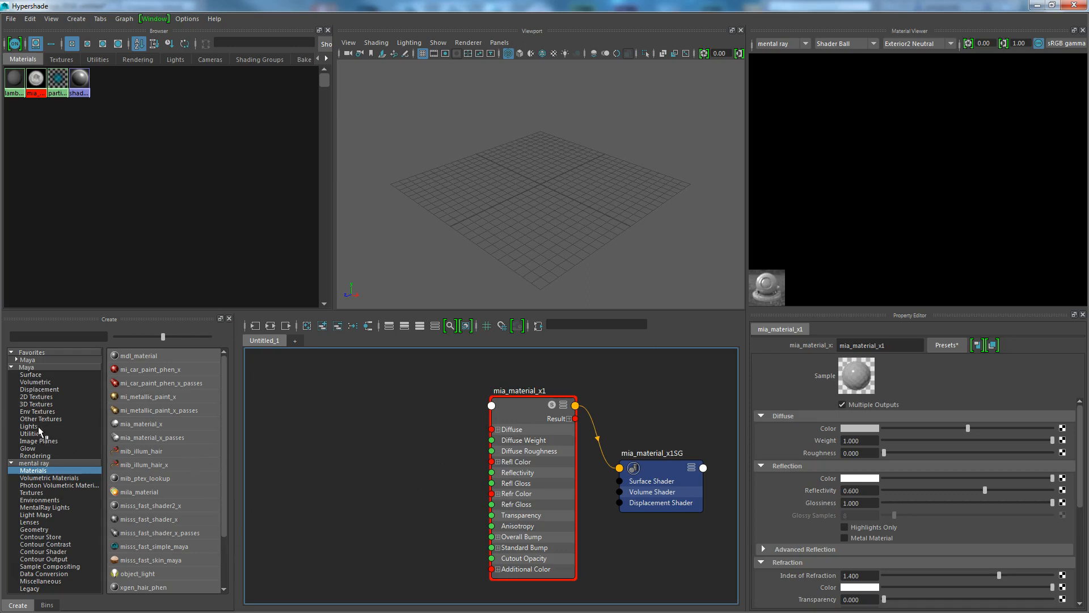
Create a Layered Texture and place its node in front of the mia_material_x1 node.
{"action": "left_click", "coordinate": [33, 419]}
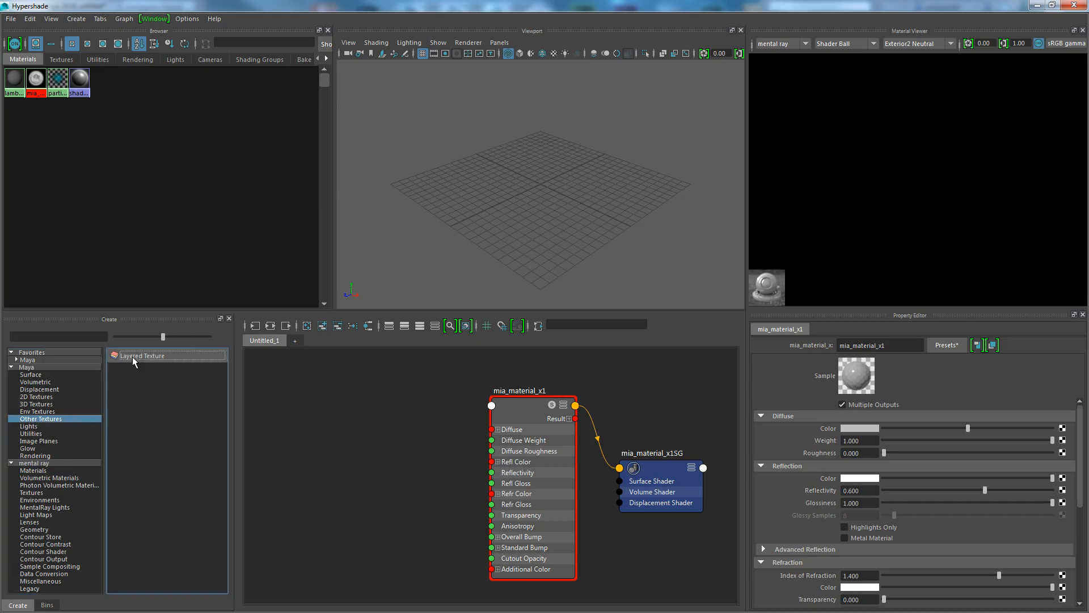
{"action": "left_click", "coordinate": [134, 356]}
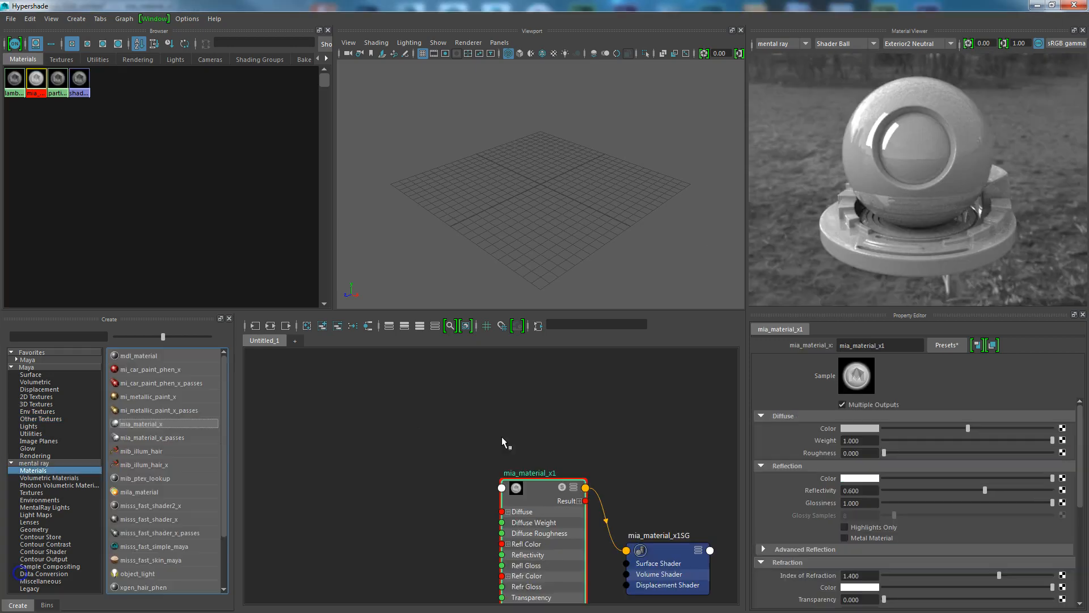
{"action": "key", "text": "f"}
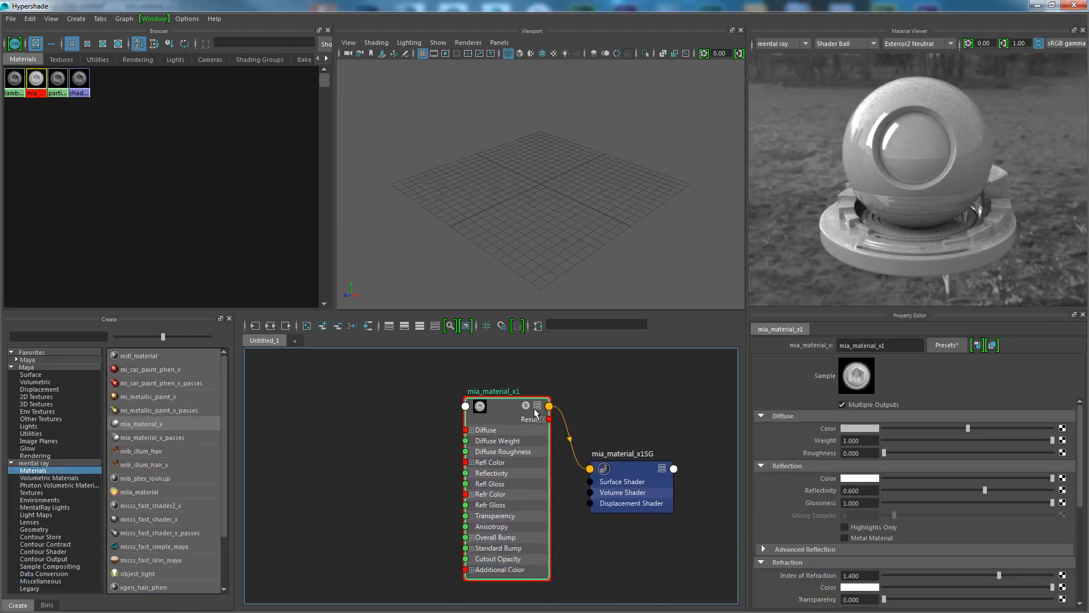
{"action": "left_click", "coordinate": [40, 419]}
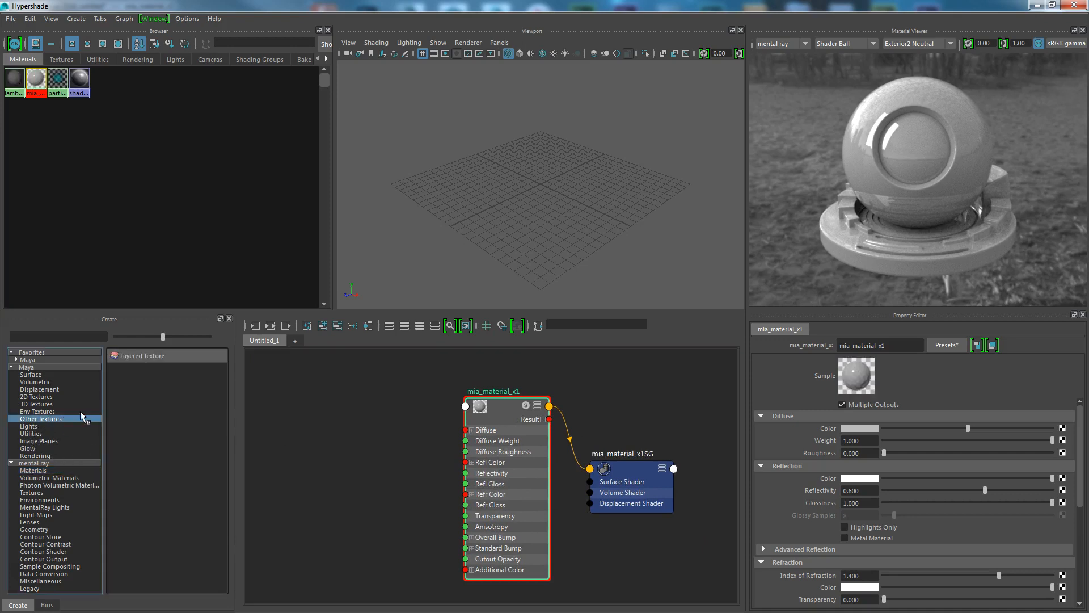
{"action": "left_click", "coordinate": [142, 356]}
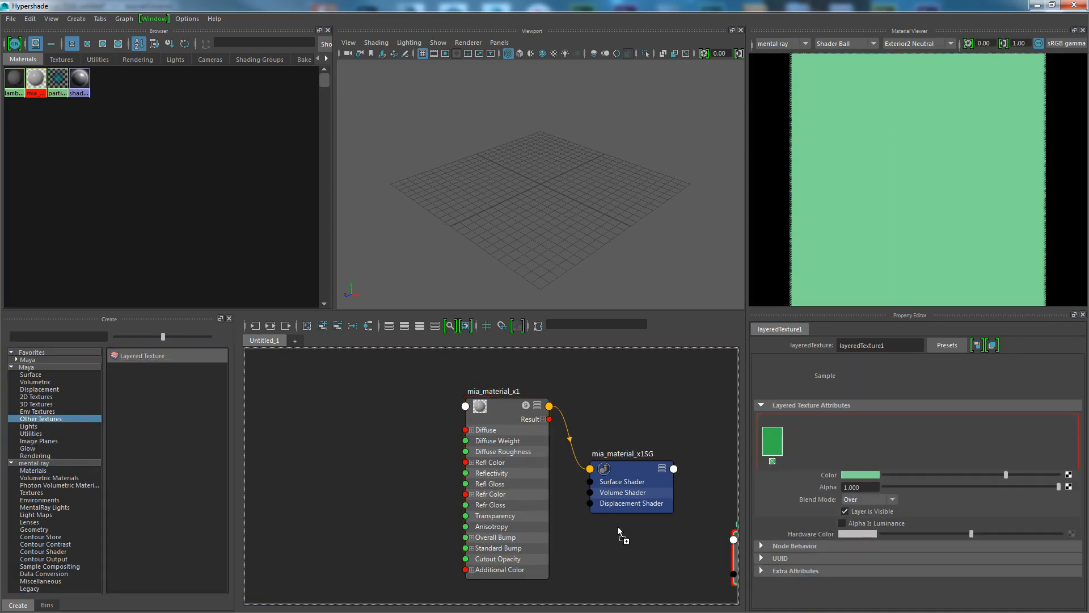
{"action": "key", "text": "a"}
{"action": "left_click_drag", "start_coordinate": [684, 544], "coordinate": [583, 463]}
{"action": "scroll", "coordinate": [522, 507], "scroll_direction": "up", "scroll_amount": 3}
{"action": "scroll", "coordinate": [600, 488], "scroll_direction": "down", "scroll_amount": 3}
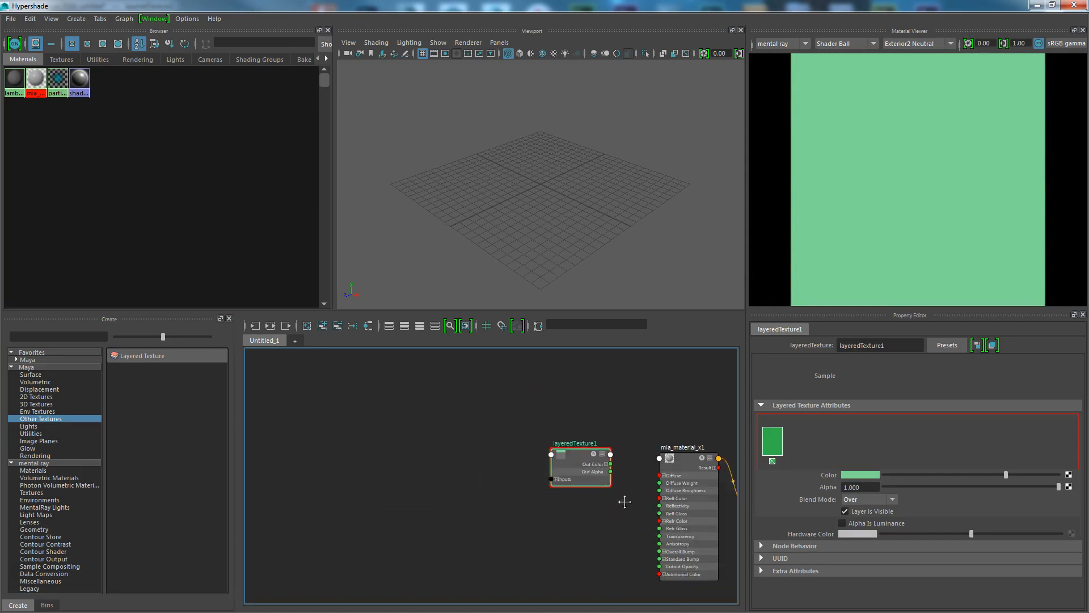
{"action": "middle_click_drag", "start_coordinate": [625, 502], "coordinate": [487, 479]}
{"action": "scroll", "coordinate": [486, 479], "scroll_direction": "up", "scroll_amount": 3}
{"action": "left_click_drag", "start_coordinate": [413, 435], "coordinate": [410, 424]}
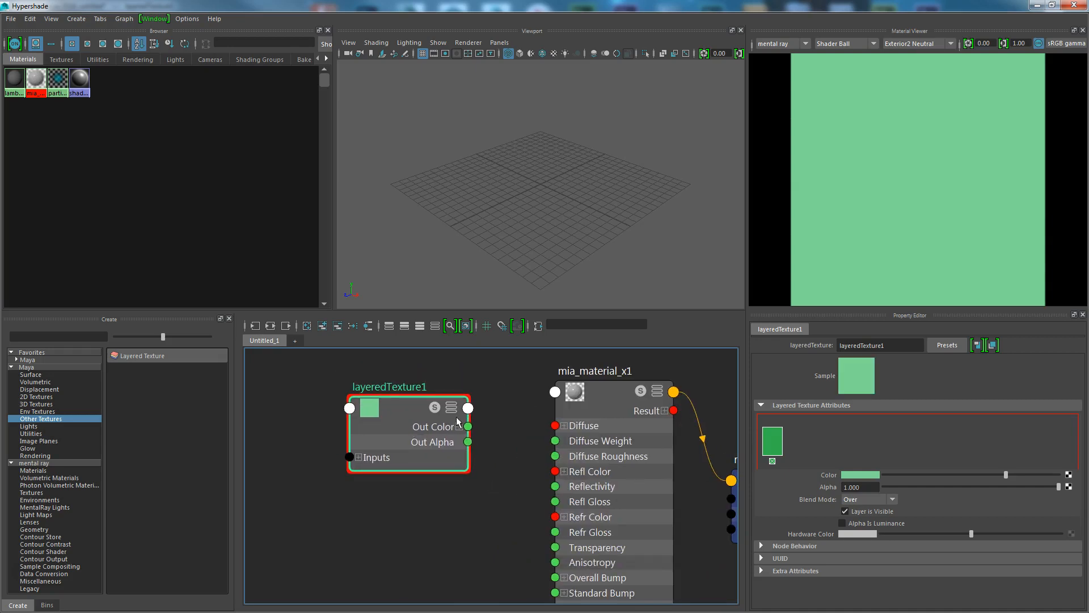
Add two extra layers to the layered texture and remove them again, twice.
{"action": "left_click", "coordinate": [795, 440]}
{"action": "left_click", "coordinate": [819, 442]}
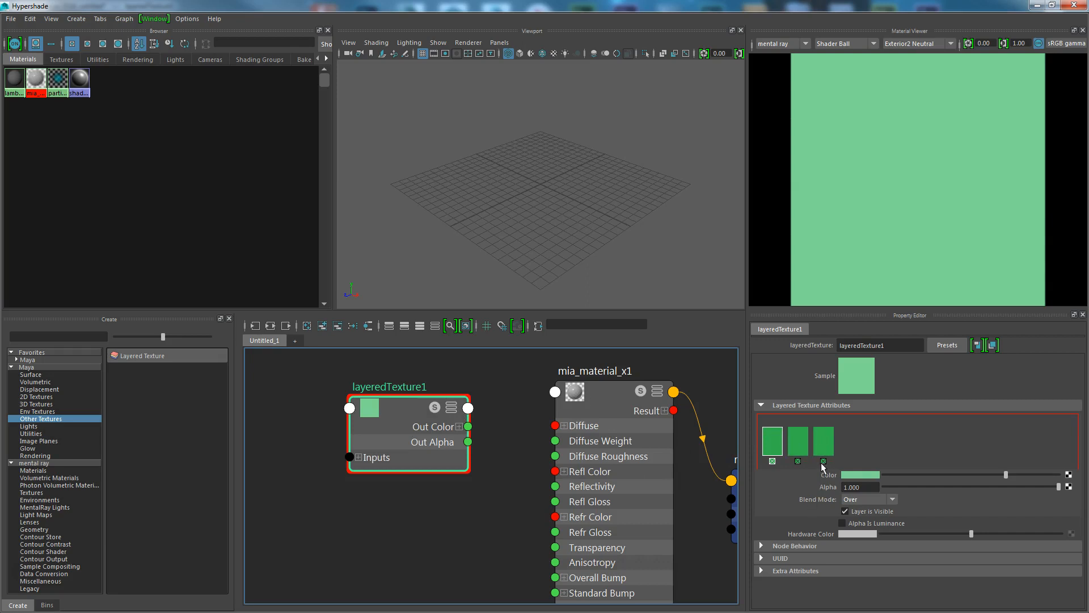
{"action": "left_click", "coordinate": [823, 462]}
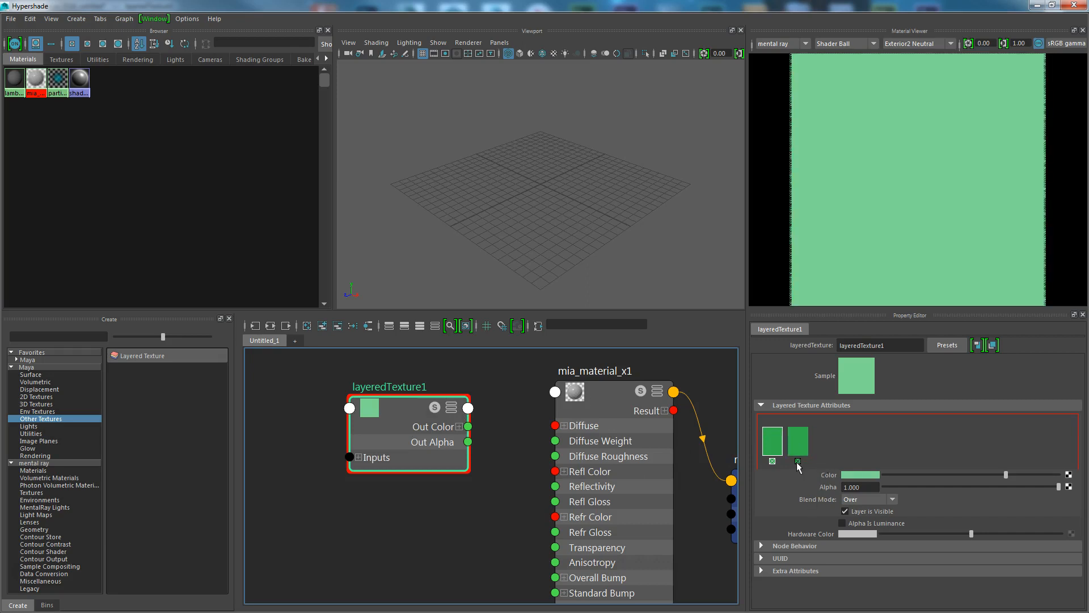
{"action": "left_click", "coordinate": [798, 460]}
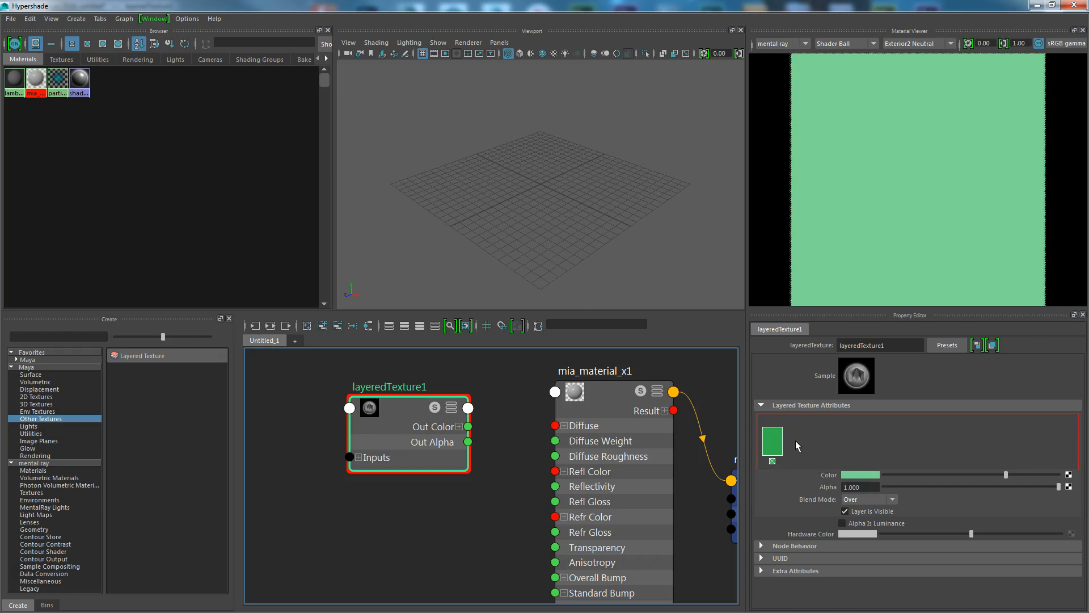
{"action": "left_click", "coordinate": [799, 441]}
{"action": "left_click", "coordinate": [826, 443]}
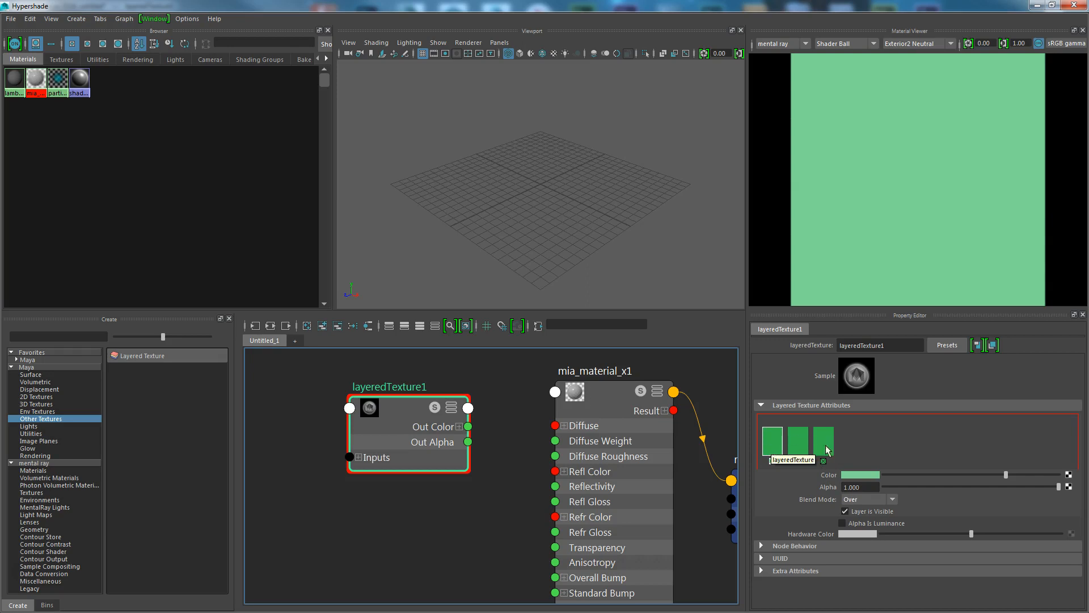
{"action": "left_click", "coordinate": [798, 461]}
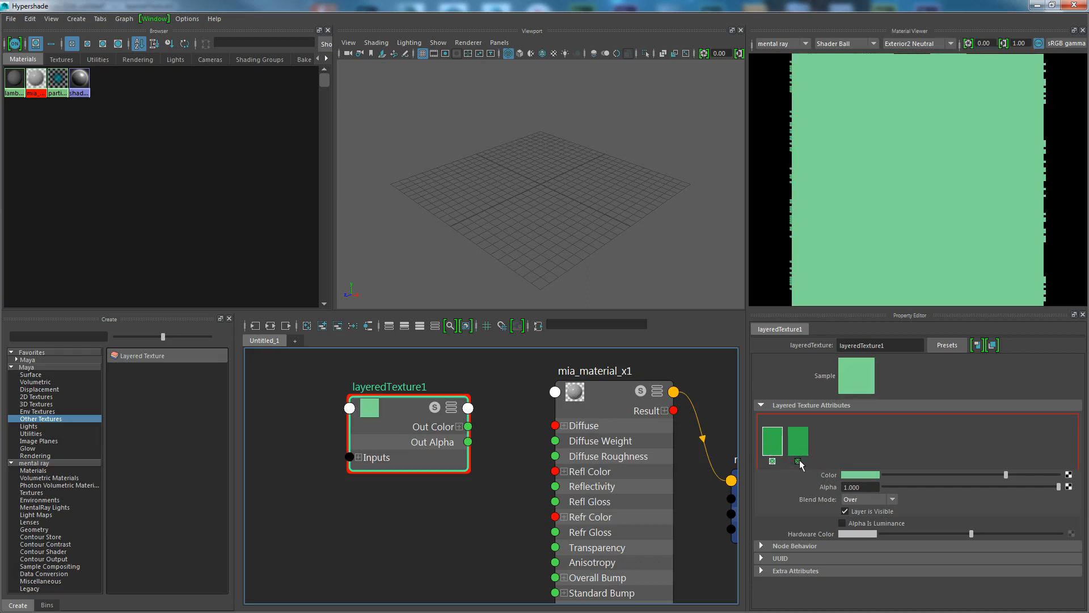
Connect the layered texture to the diffuse color of mia_material_x1.
{"action": "left_click_drag", "start_coordinate": [404, 417], "coordinate": [455, 408]}
{"action": "left_click", "coordinate": [597, 399]}
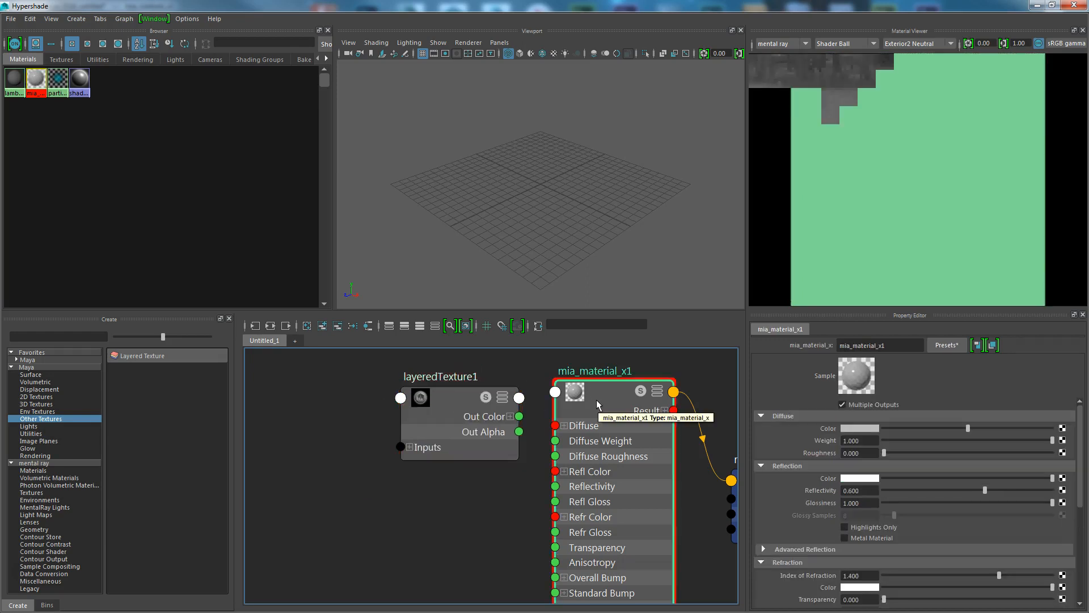
{"action": "middle_click_drag", "start_coordinate": [447, 404], "coordinate": [829, 429]}
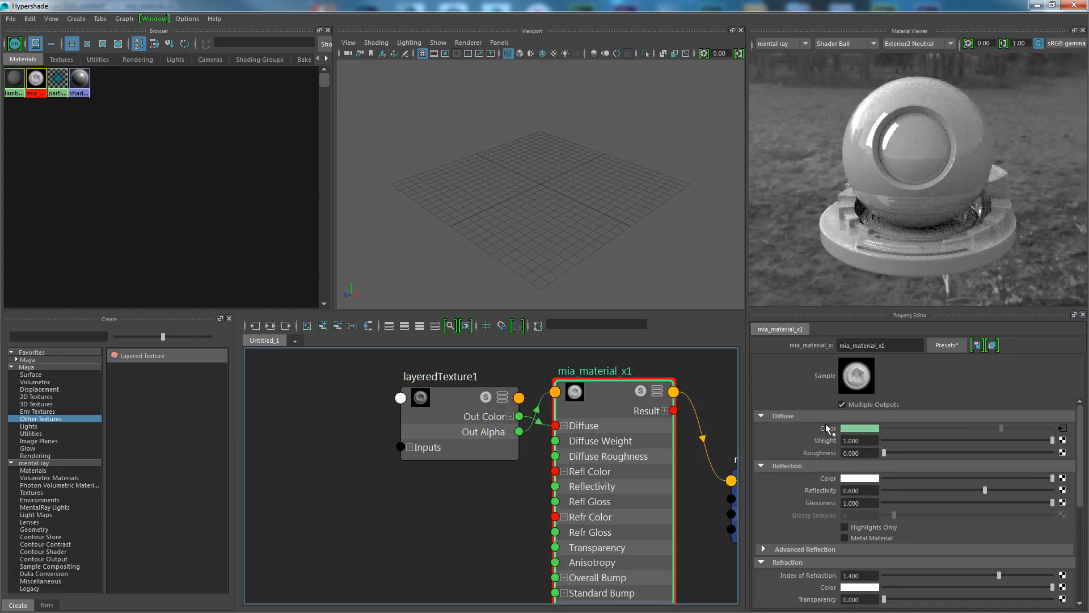
Move the layeredTexture1 node farther from the material and rename it Composite.
{"action": "left_click", "coordinate": [454, 399]}
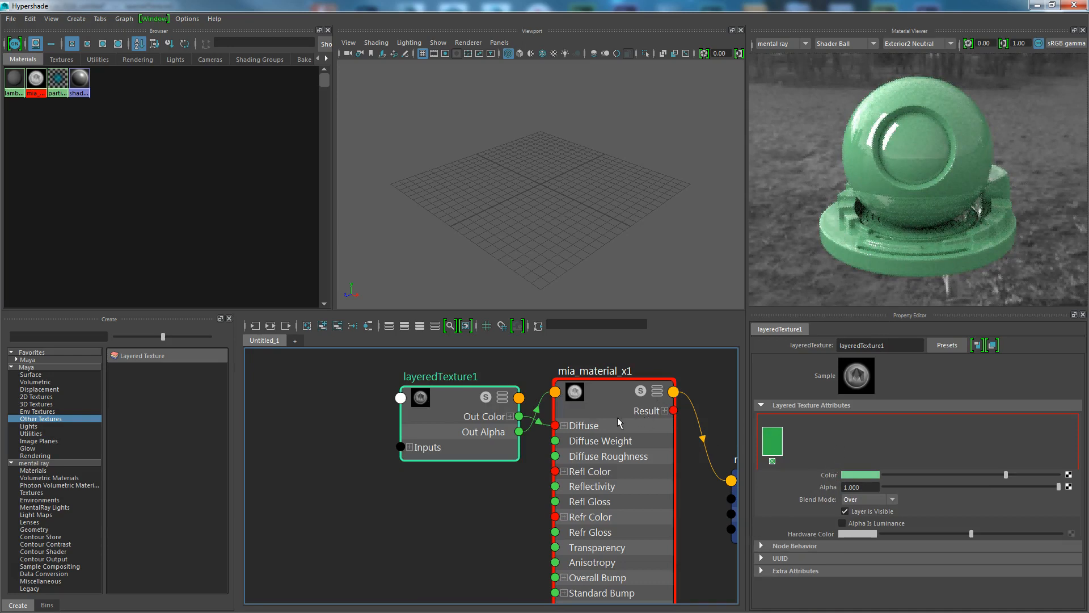
{"action": "left_click_drag", "start_coordinate": [459, 395], "coordinate": [427, 401]}
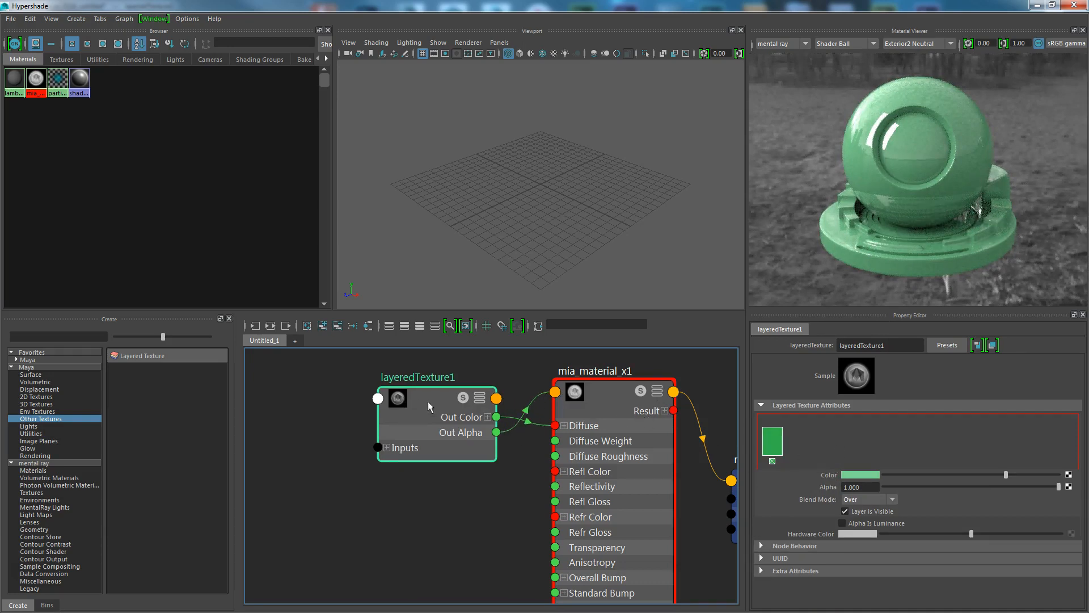
{"action": "double_click", "coordinate": [861, 344]}
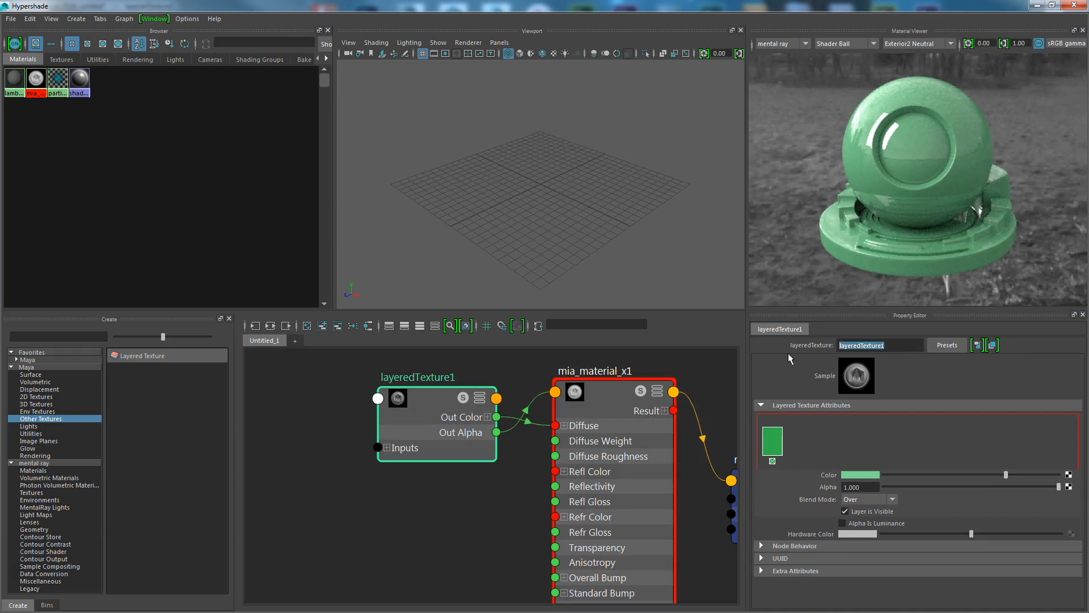
{"action": "type", "text": "Com"}
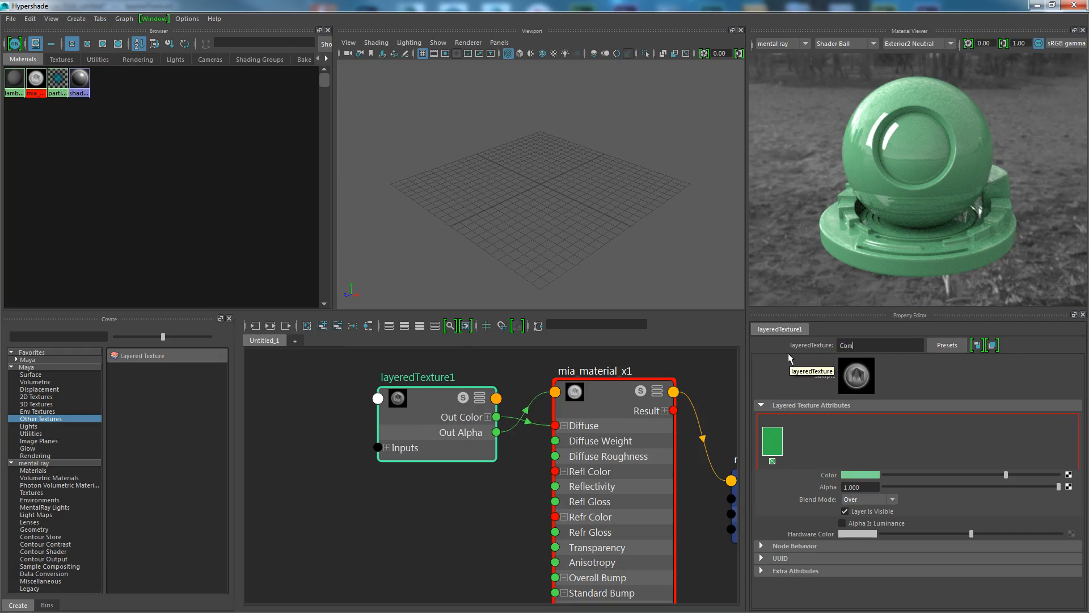
{"action": "type", "text": "posite"}
{"action": "key", "text": "Return"}
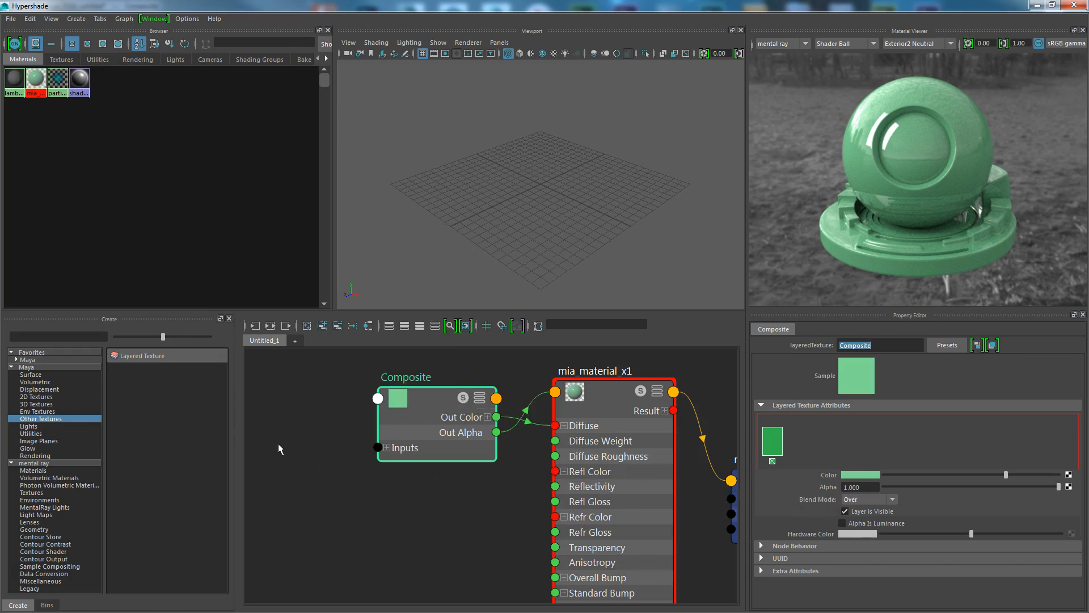
Create a 2D File texture and place it with its place2dTexture node in front of the Composite node.
{"action": "left_click", "coordinate": [35, 396]}
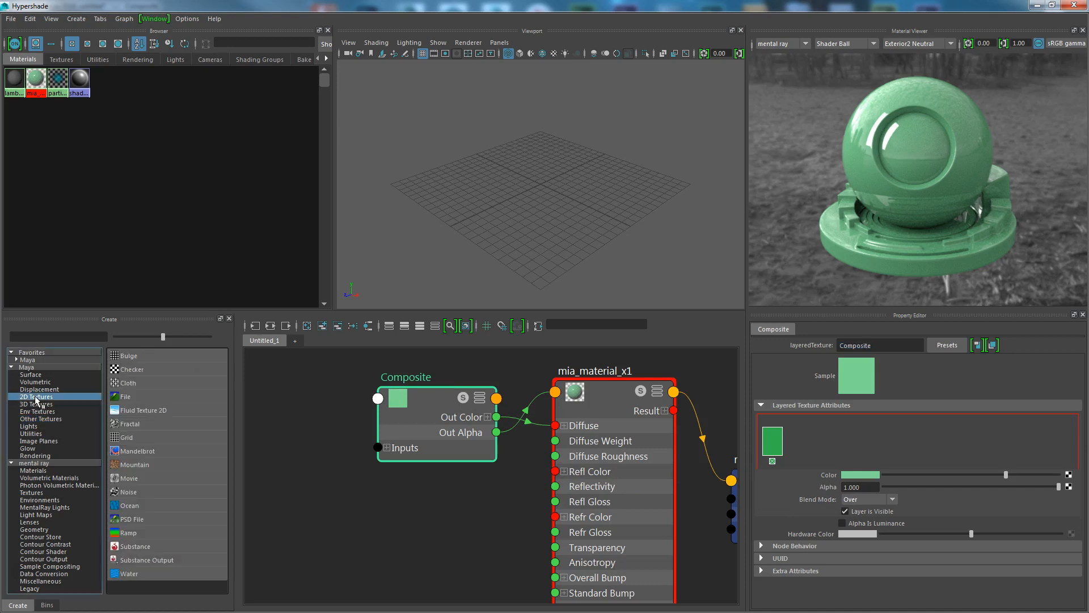
{"action": "left_click", "coordinate": [119, 395]}
{"action": "middle_click_drag", "start_coordinate": [703, 548], "coordinate": [595, 448], "text": "alt"}
{"action": "scroll", "coordinate": [640, 491], "scroll_direction": "down", "scroll_amount": 2}
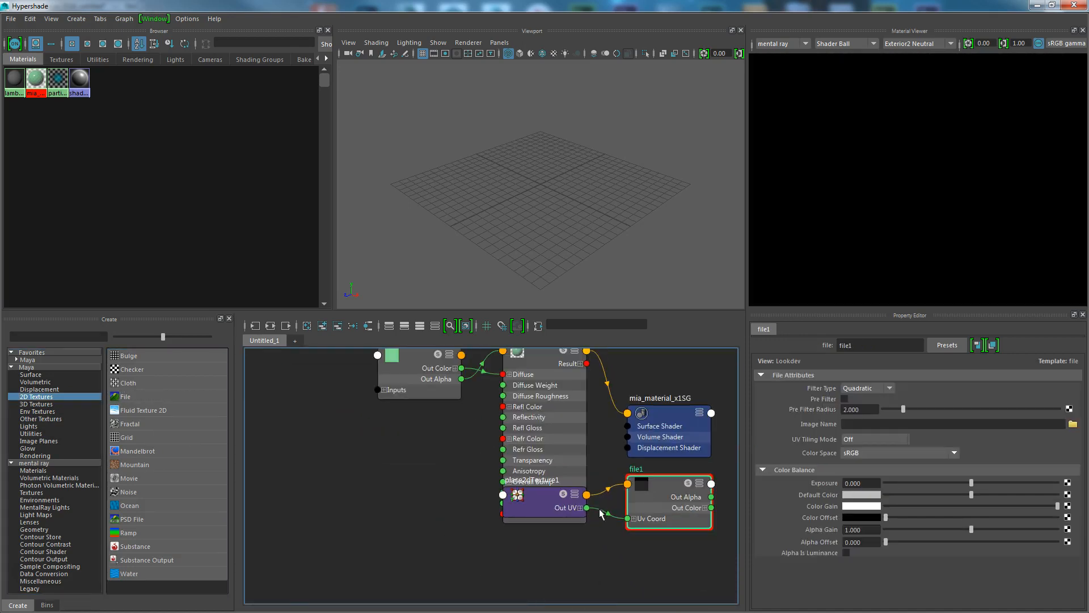
{"action": "left_click", "coordinate": [540, 500]}
{"action": "left_click", "coordinate": [673, 494], "text": "shift"}
{"action": "left_click_drag", "start_coordinate": [673, 494], "coordinate": [386, 452]}
{"action": "middle_click_drag", "start_coordinate": [386, 452], "coordinate": [533, 489]}
{"action": "middle_click_drag", "start_coordinate": [441, 494], "coordinate": [574, 540], "text": "alt"}
{"action": "left_click_drag", "start_coordinate": [517, 492], "coordinate": [428, 419]}
{"action": "left_click", "coordinate": [417, 416]}
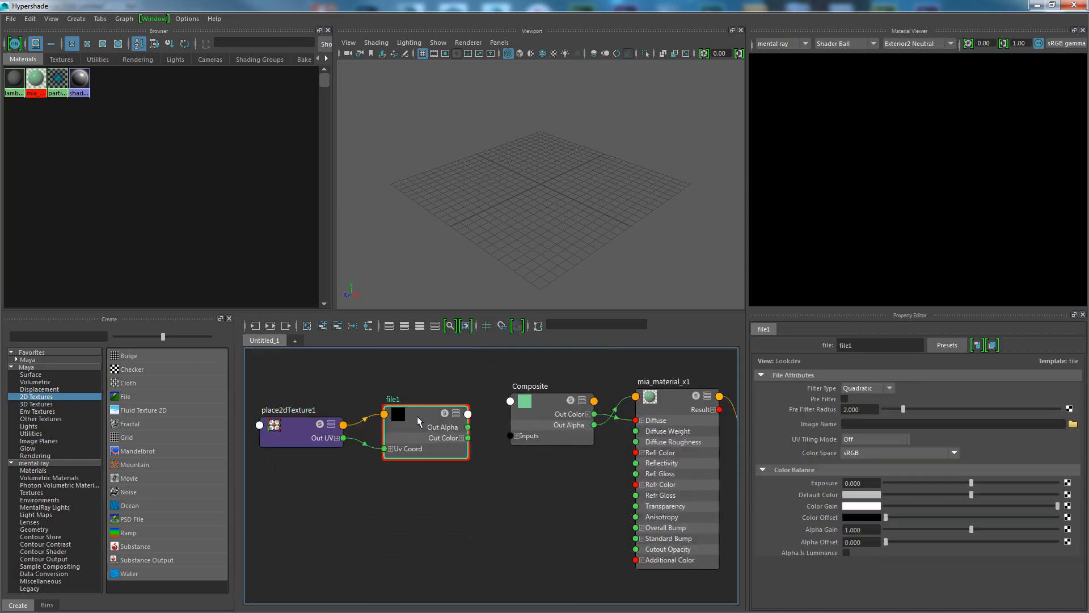
Load tileable-leather-patterns-2.jpg from the Boot project's sceneassets\images folder on drive K into the file1 texture.
{"action": "left_click", "coordinate": [1073, 424]}
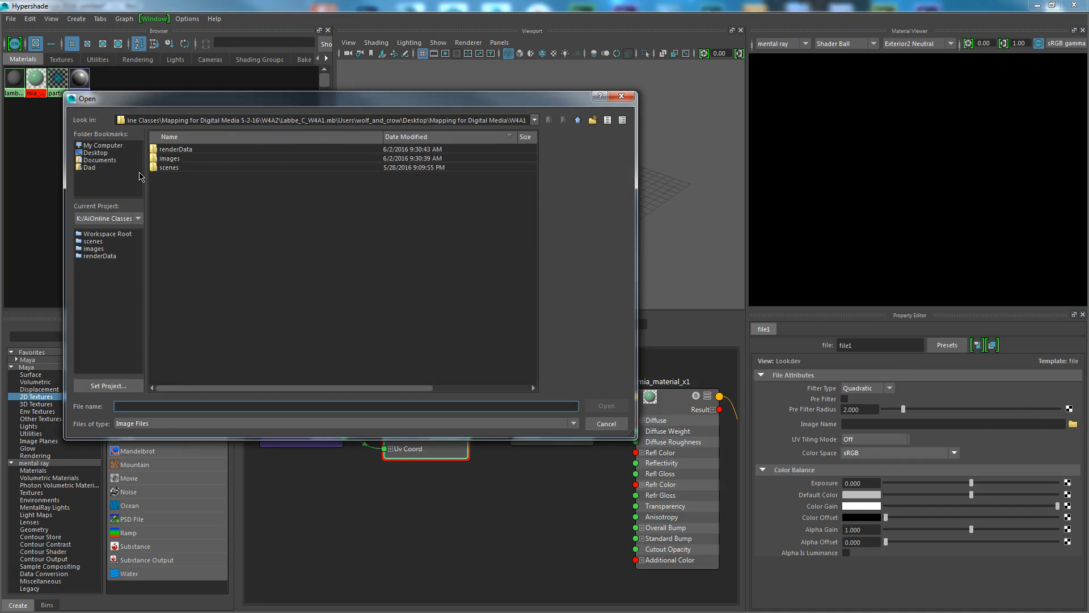
{"action": "left_click", "coordinate": [534, 120]}
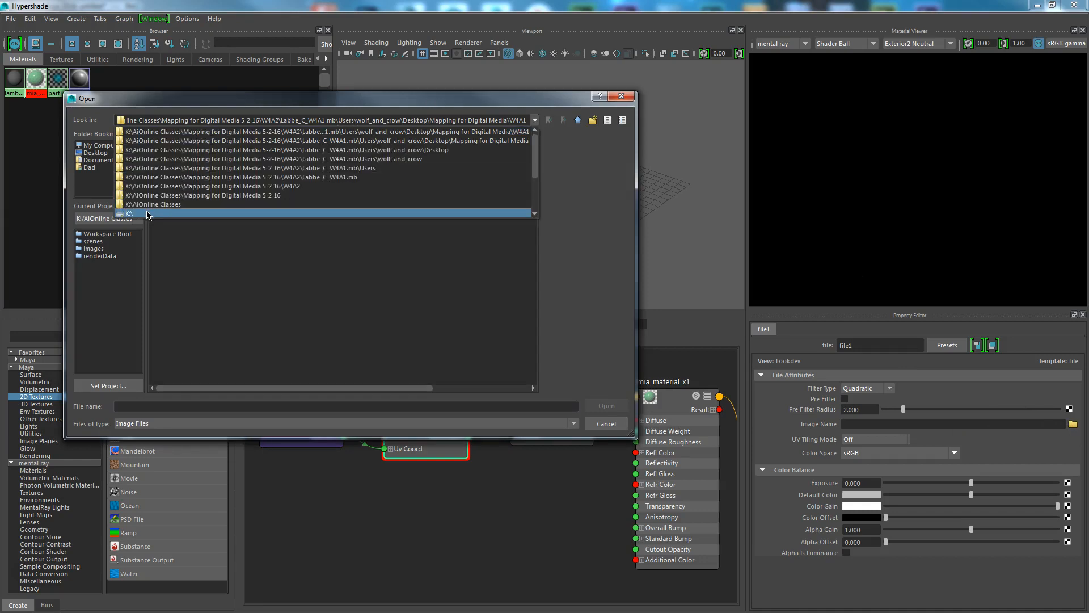
{"action": "left_click", "coordinate": [146, 214]}
{"action": "double_click", "coordinate": [200, 172]}
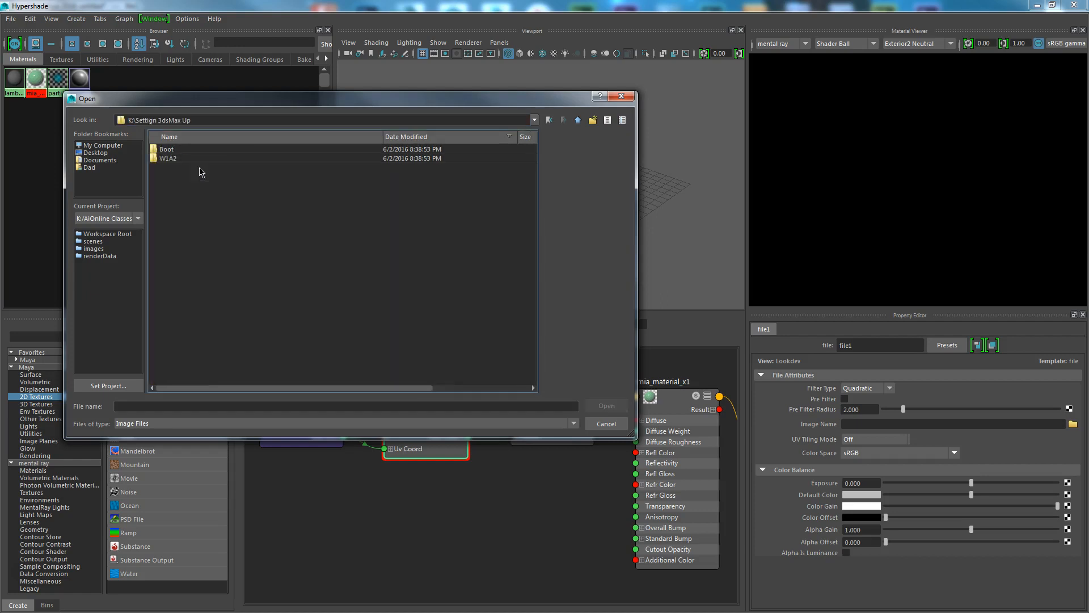
{"action": "double_click", "coordinate": [167, 150]}
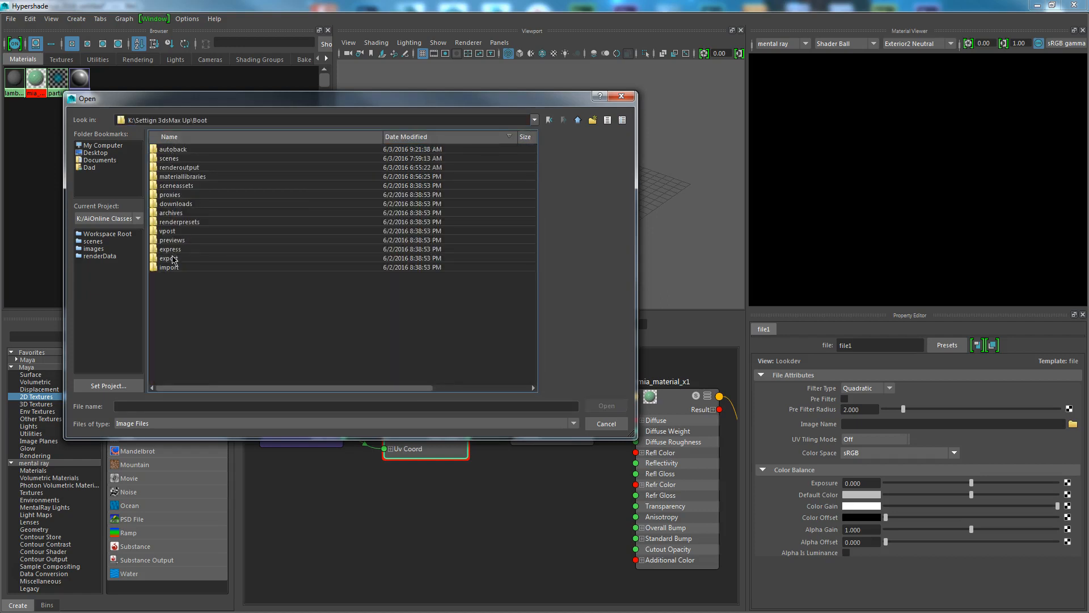
{"action": "double_click", "coordinate": [180, 185]}
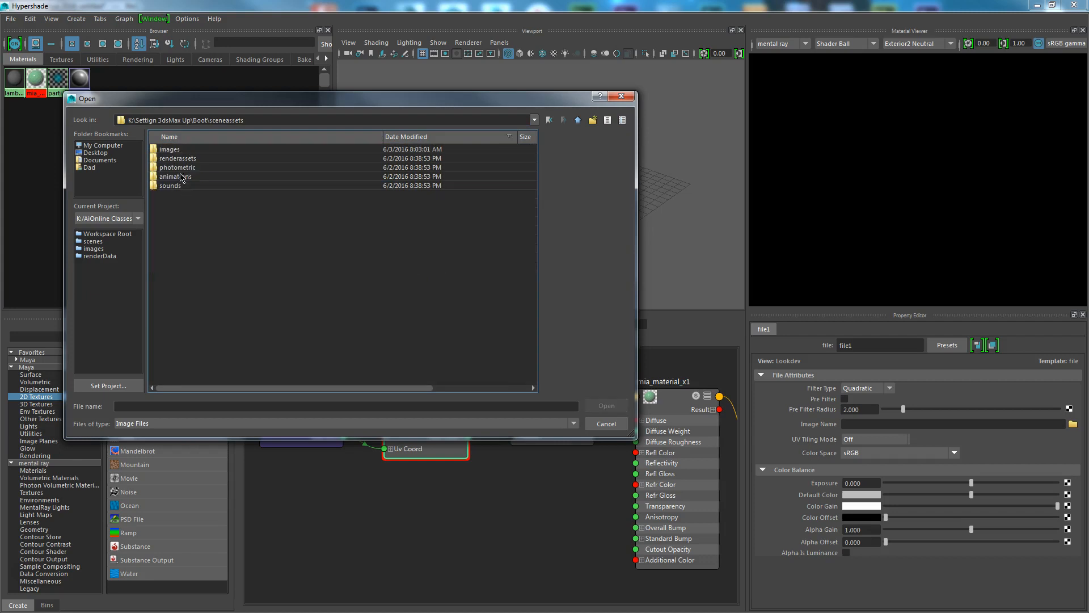
{"action": "double_click", "coordinate": [173, 150]}
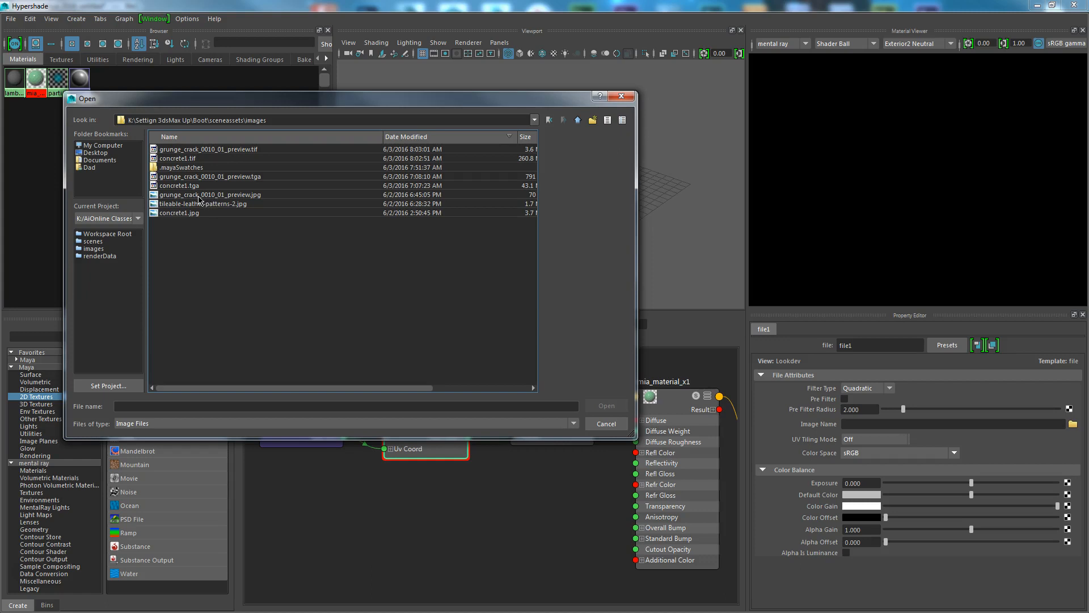
{"action": "left_click", "coordinate": [202, 205]}
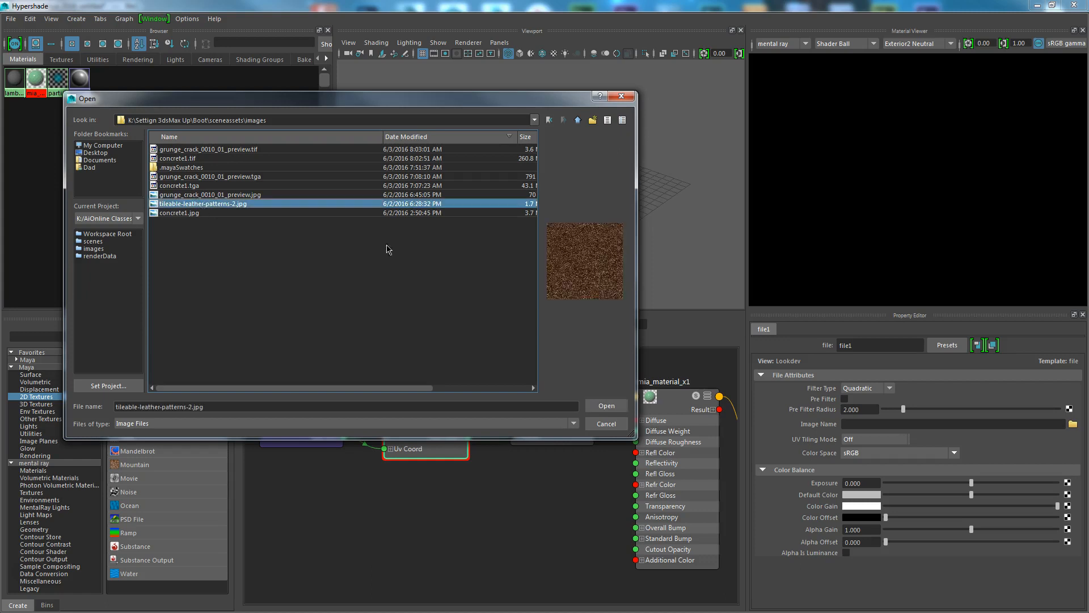
{"action": "left_click", "coordinate": [605, 406]}
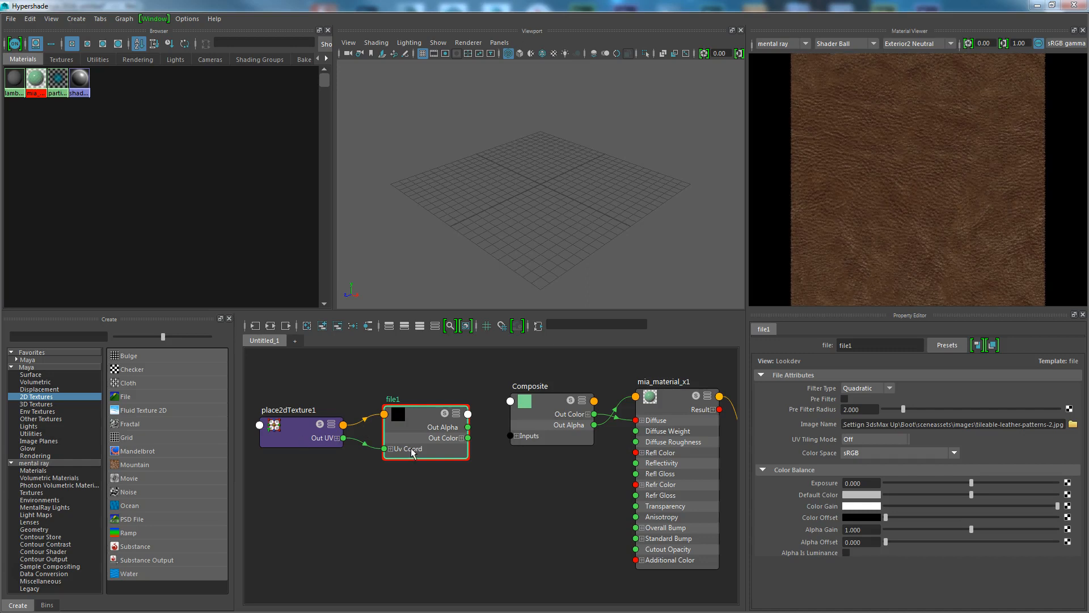
Add the leather file texture to Composite as a layer and delete the default green layer.
{"action": "left_click", "coordinate": [556, 397]}
{"action": "middle_click_drag", "start_coordinate": [419, 413], "coordinate": [819, 467]}
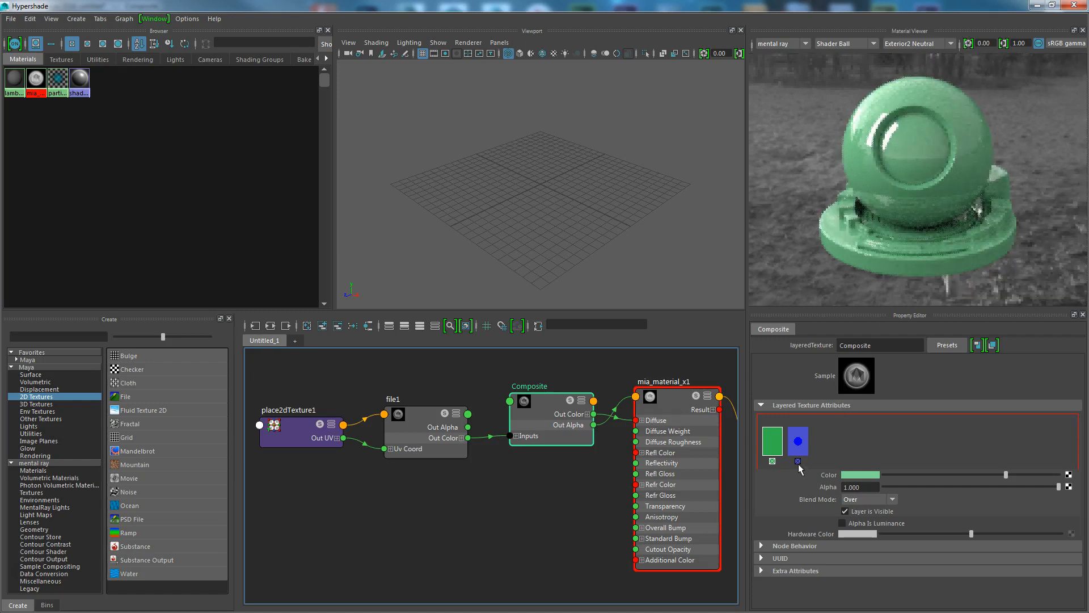
{"action": "left_click", "coordinate": [773, 462]}
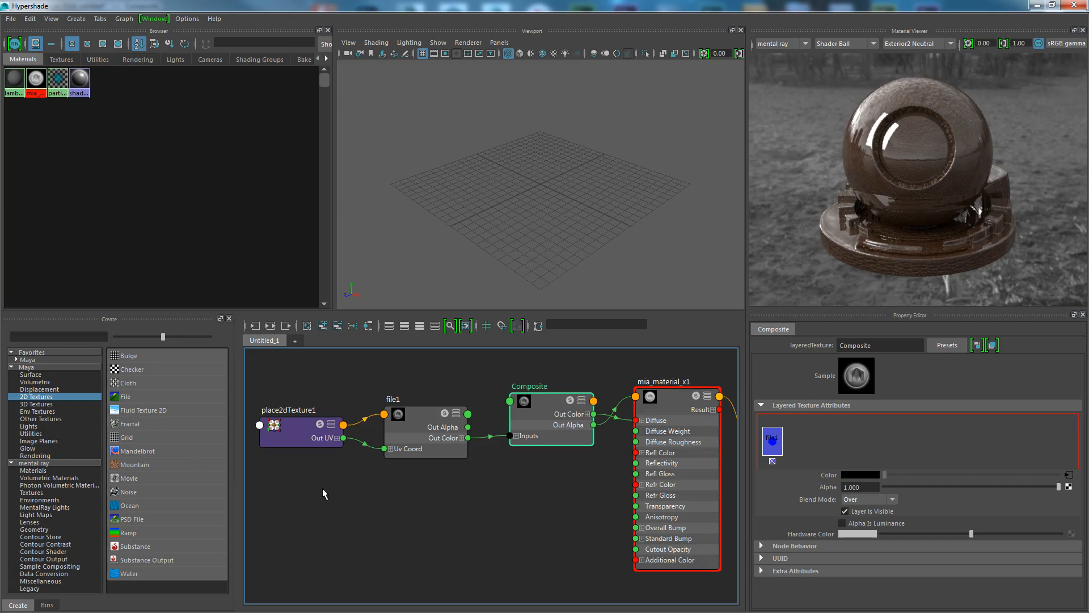
Create a second File texture and place it with its place2dTexture node below the leather texture nodes.
{"action": "left_click", "coordinate": [118, 398]}
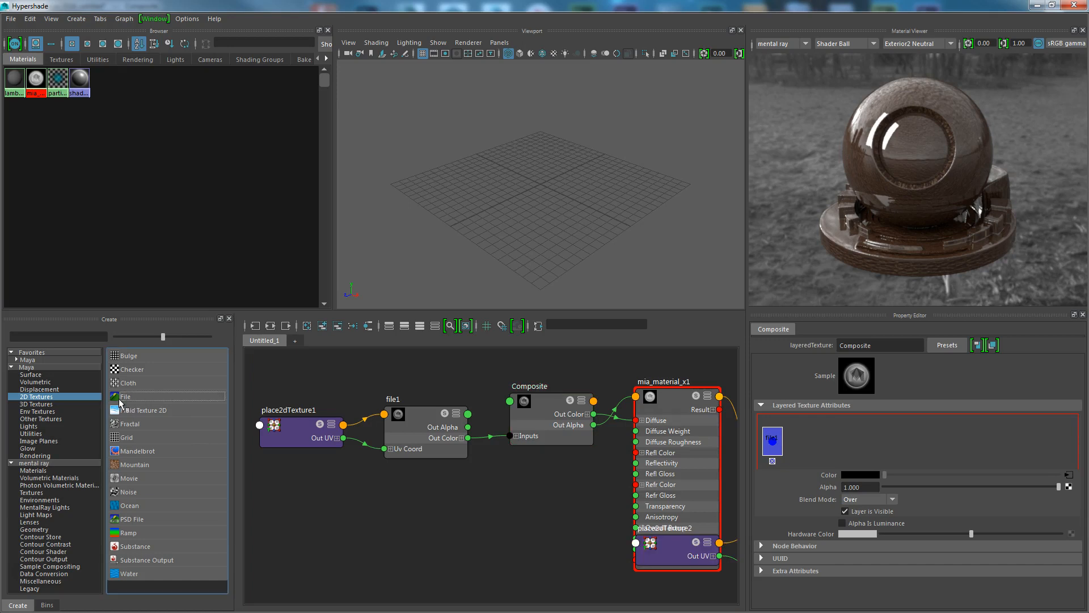
{"action": "middle_click_drag", "start_coordinate": [583, 550], "coordinate": [511, 467], "text": "alt"}
{"action": "left_click", "coordinate": [612, 471]}
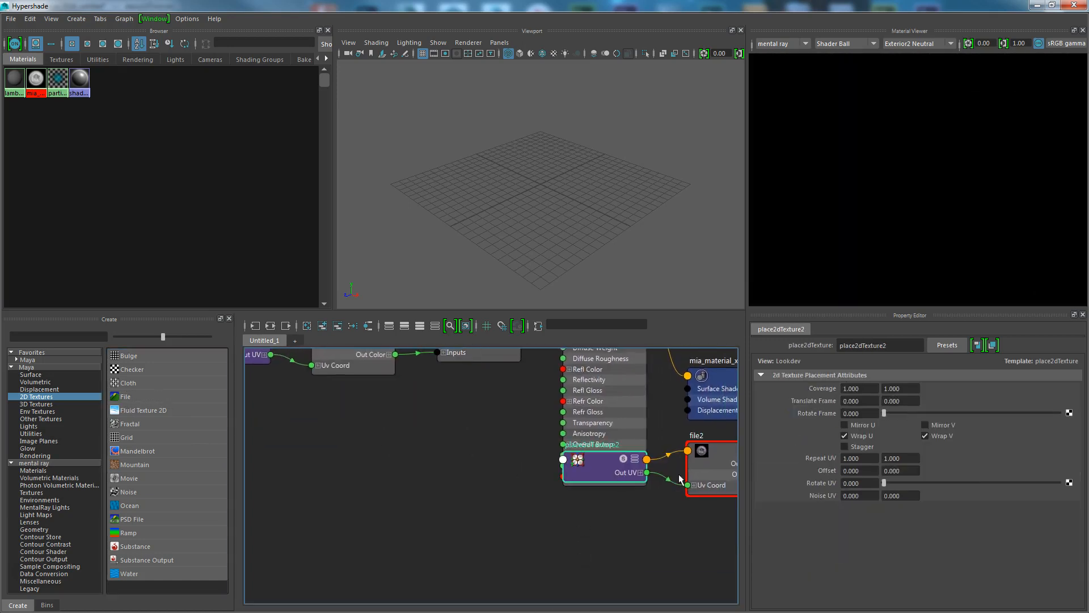
{"action": "left_click", "coordinate": [721, 455], "text": "shift"}
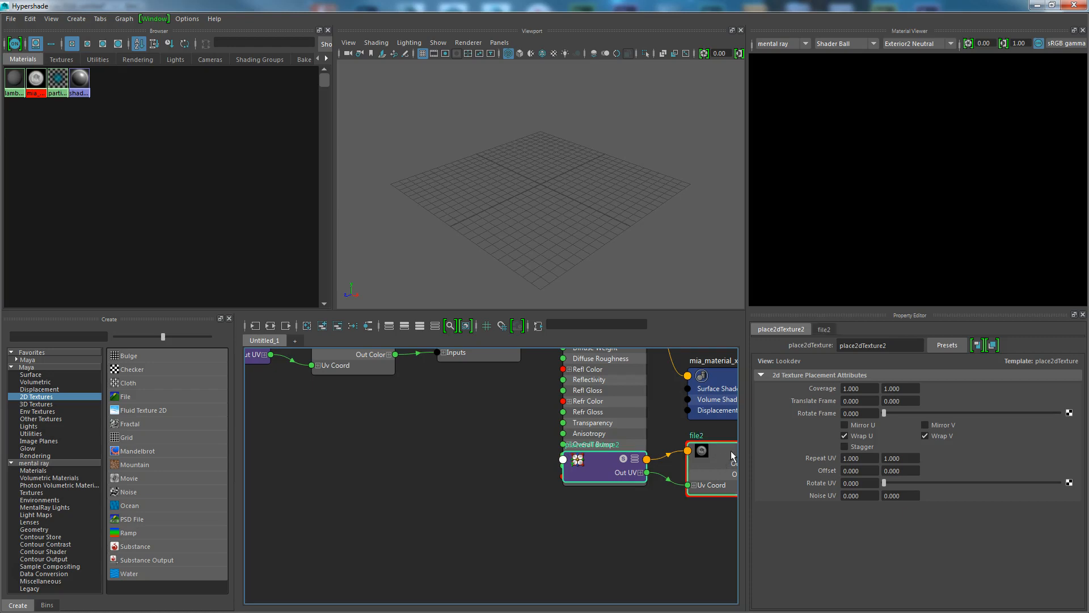
{"action": "left_click_drag", "start_coordinate": [721, 455], "coordinate": [430, 424]}
{"action": "middle_click_drag", "start_coordinate": [435, 393], "coordinate": [548, 453], "text": "alt"}
Rename the file1 texture node as Leather.
{"action": "left_click", "coordinate": [475, 389]}
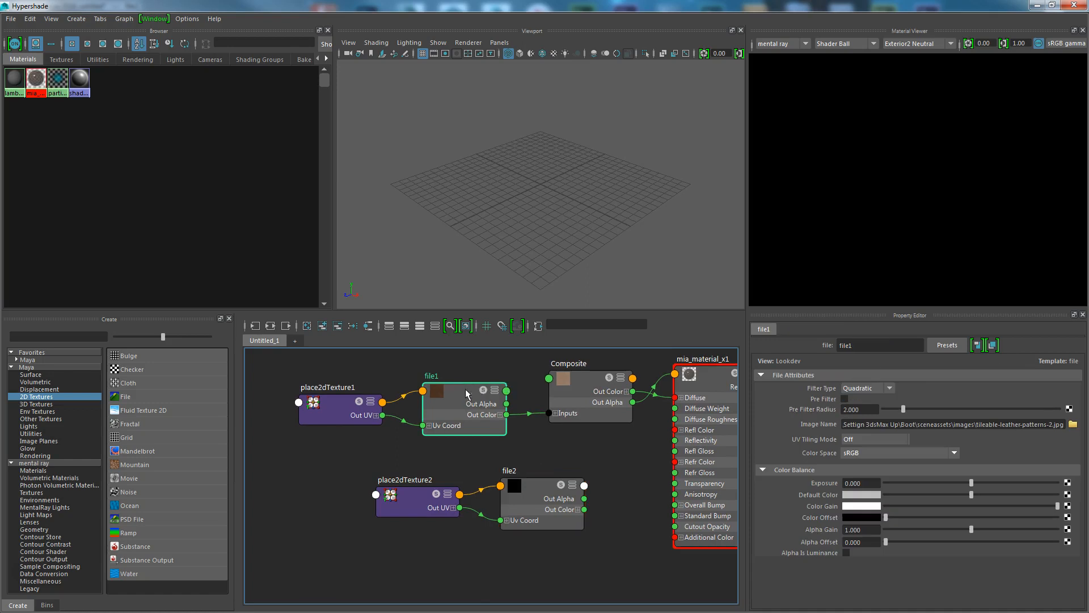
{"action": "left_click_drag", "start_coordinate": [866, 346], "coordinate": [816, 347]}
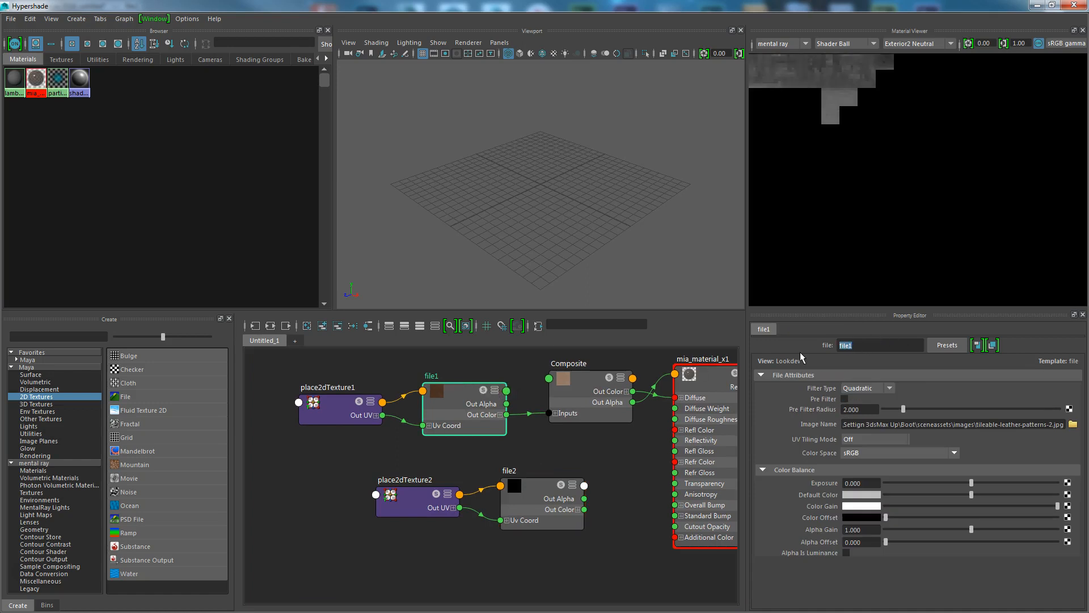
{"action": "type", "text": "Le"}
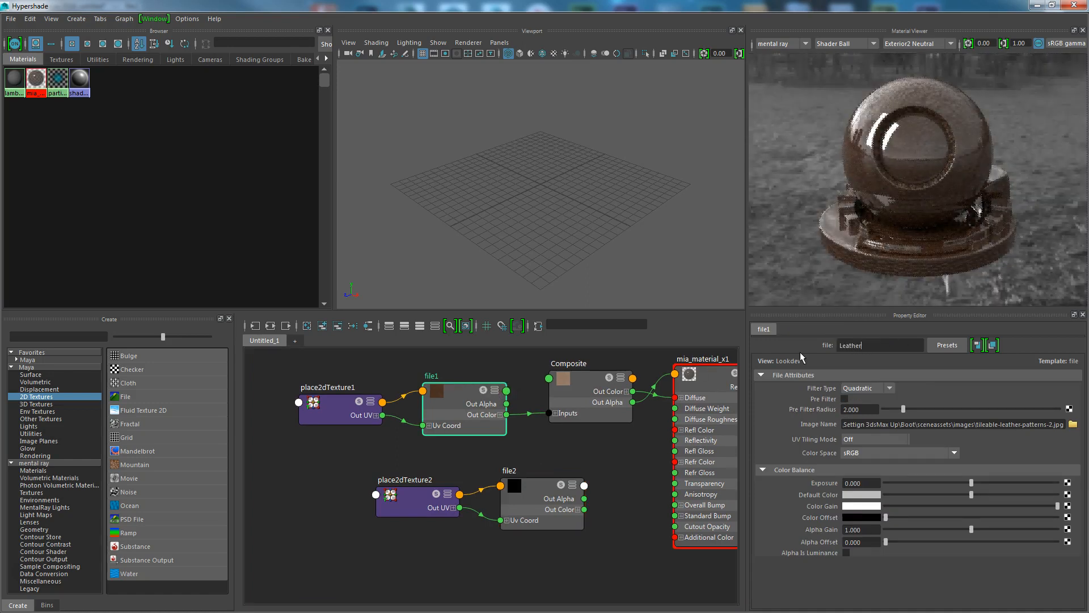
{"action": "type", "text": "ather"}
{"action": "key", "text": "Return"}
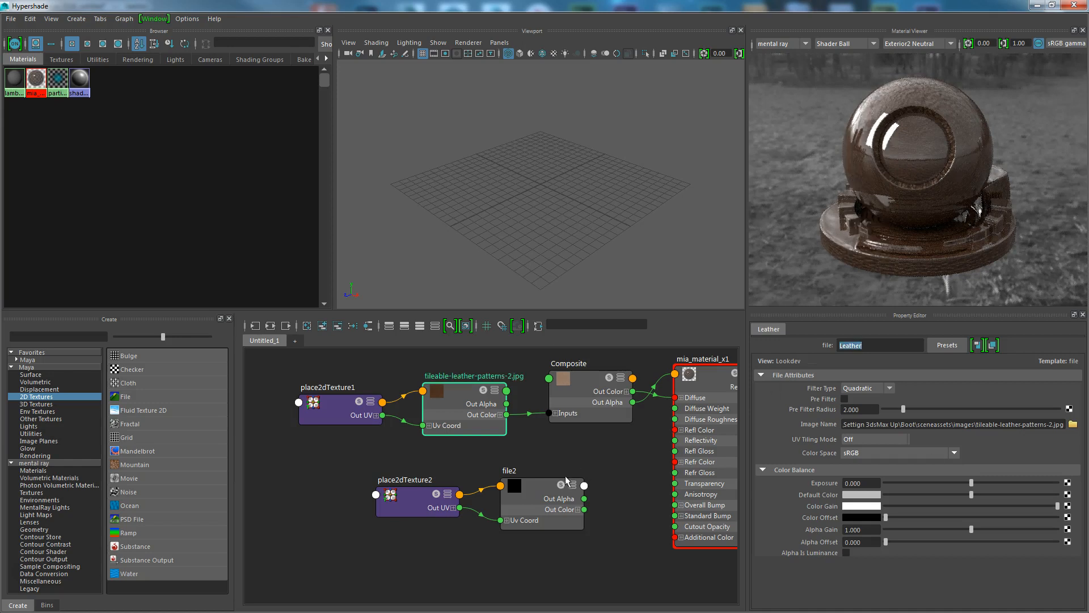
Load concrete1.tga into the file2 texture and rename the node as Stain.
{"action": "left_click", "coordinate": [547, 482]}
{"action": "left_click", "coordinate": [1072, 424]}
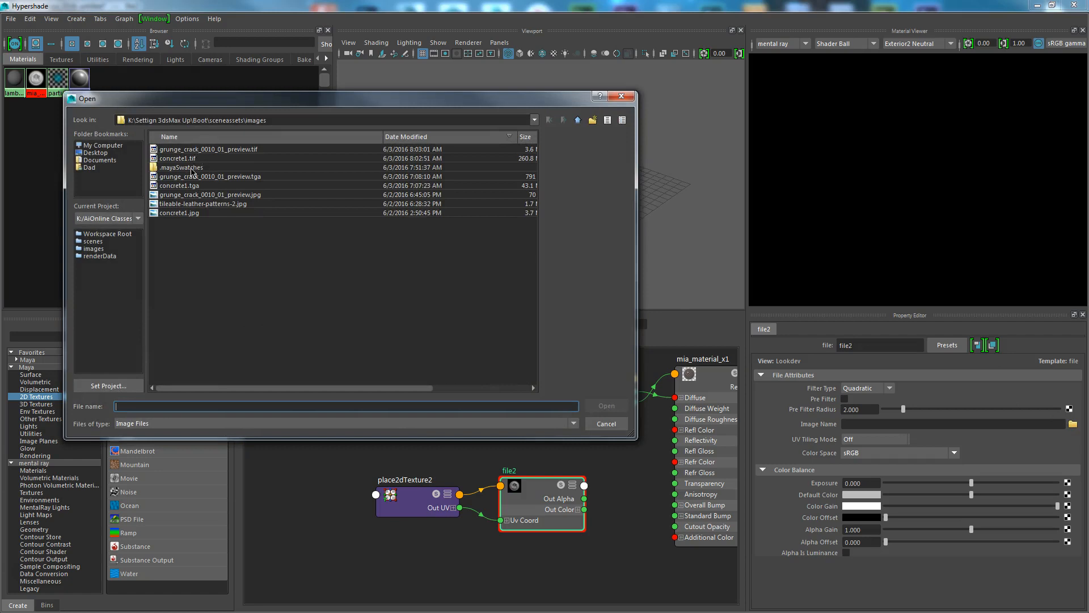
{"action": "left_click", "coordinate": [193, 187]}
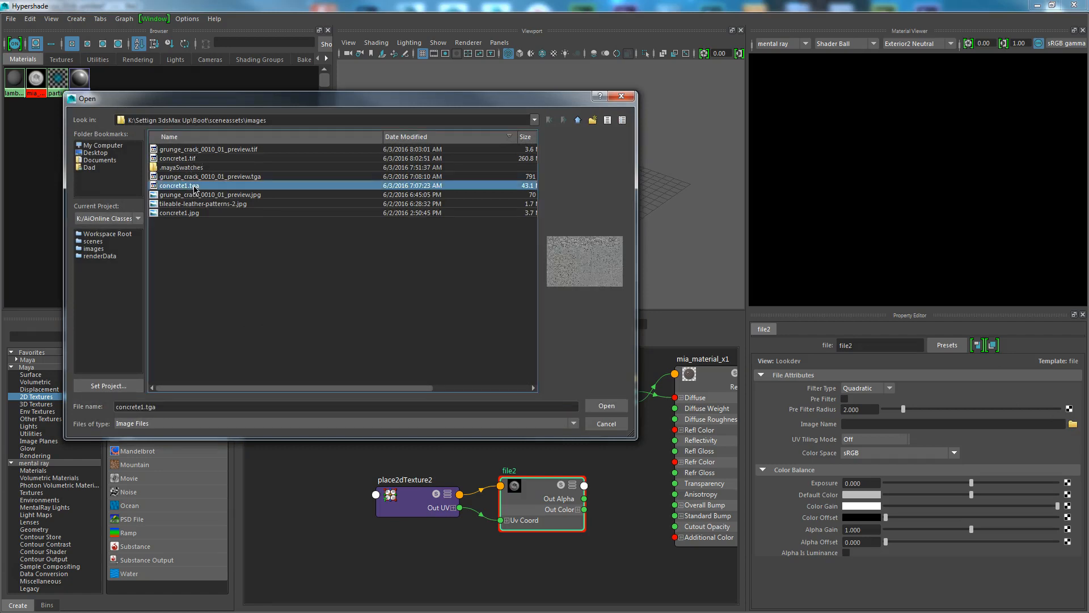
{"action": "left_click", "coordinate": [605, 407]}
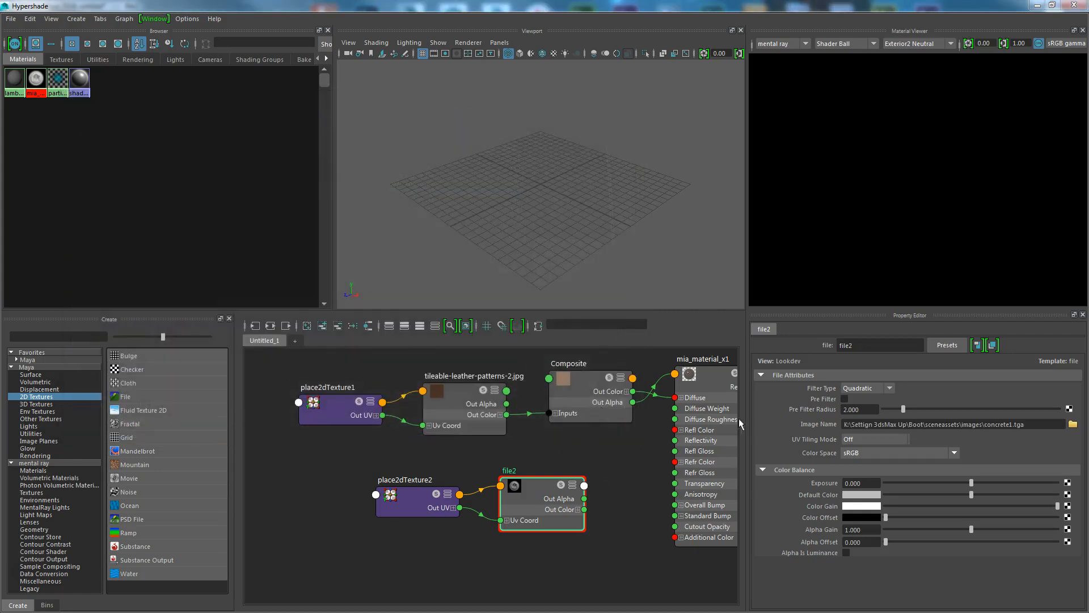
{"action": "left_click_drag", "start_coordinate": [867, 344], "coordinate": [781, 349]}
{"action": "type", "text": "Stain"}
{"action": "key", "text": "Return"}
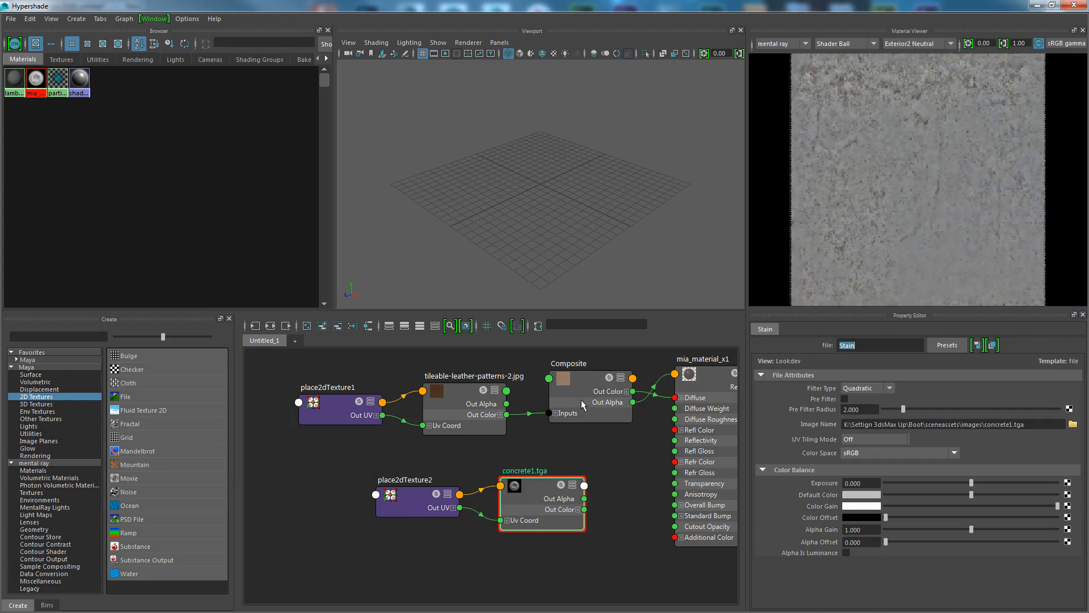
Add a new layer to the Composite texture and move it ahead of the leather layer.
{"action": "left_click", "coordinate": [585, 384]}
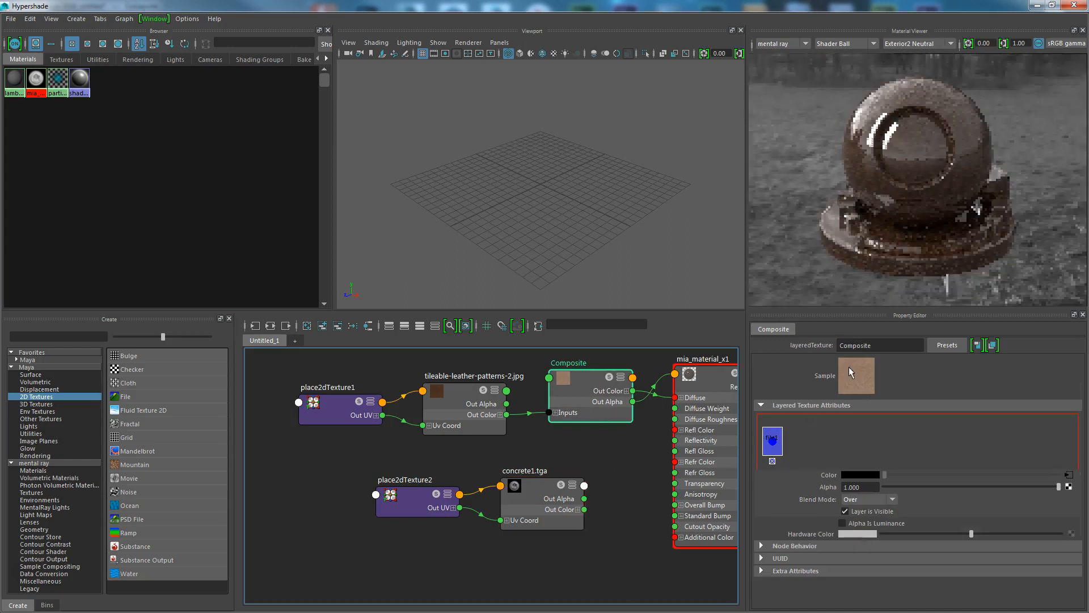
{"action": "left_click", "coordinate": [798, 441]}
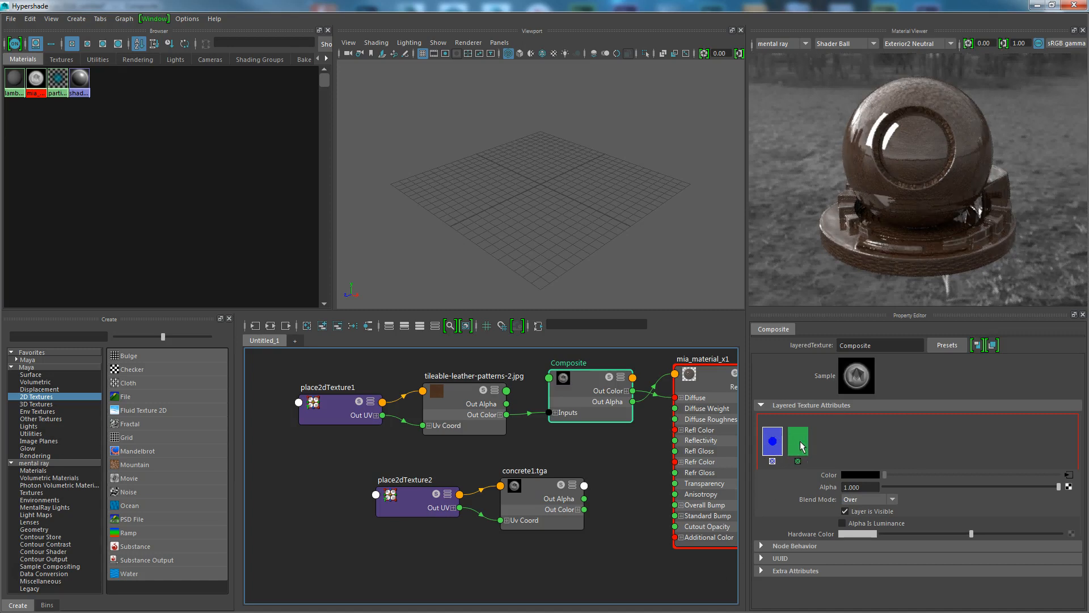
{"action": "left_click_drag", "start_coordinate": [802, 447], "coordinate": [763, 441]}
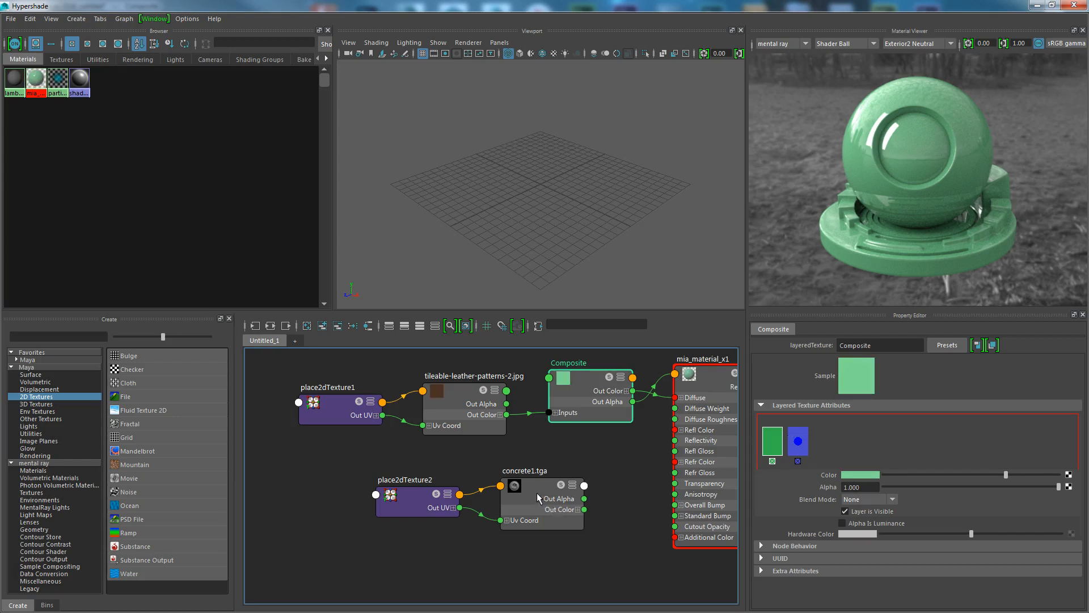
Connect the Stain texture to the new Composite layer's color and set that layer's blend mode to Subtract.
{"action": "middle_click_drag", "start_coordinate": [539, 488], "coordinate": [817, 475]}
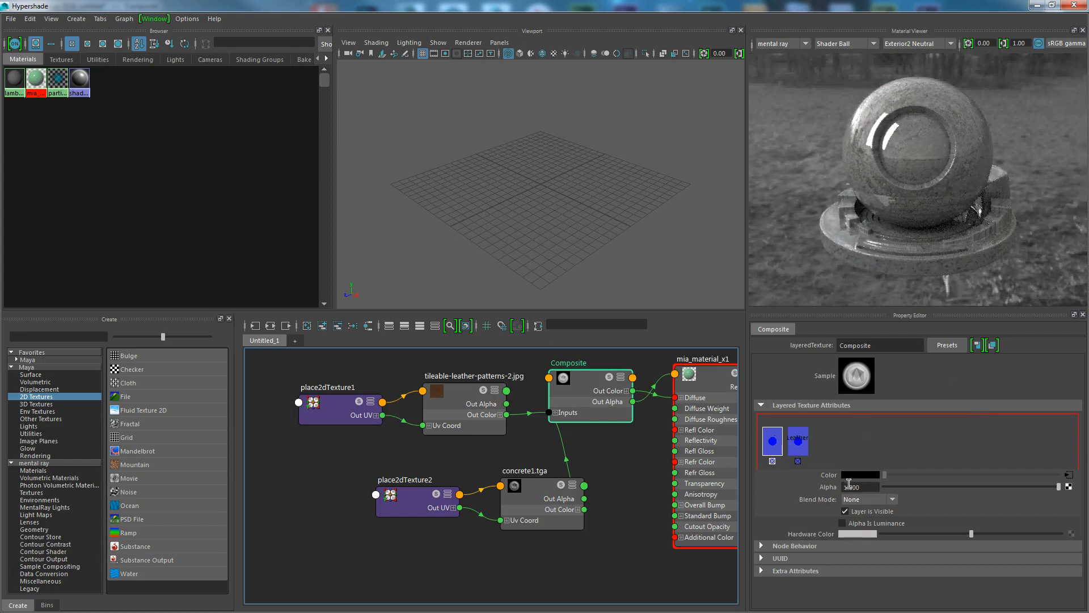
{"action": "left_click", "coordinate": [895, 498]}
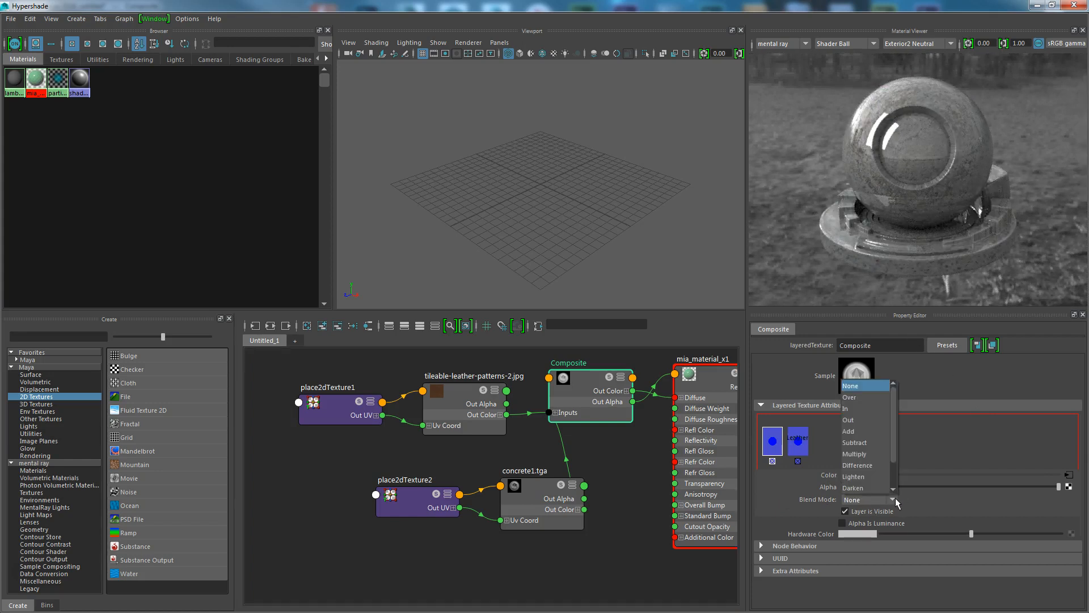
{"action": "left_click", "coordinate": [860, 443]}
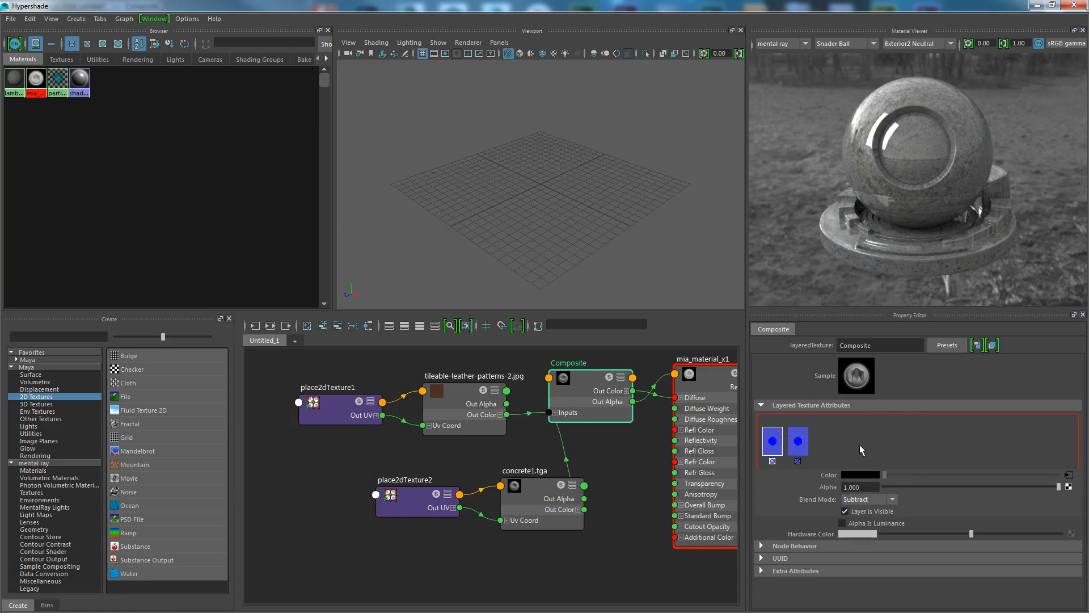
Set the Stain layer's blend mode in the Composite texture to Multiply and lower its alpha to 0.292.
{"action": "left_click", "coordinate": [893, 499]}
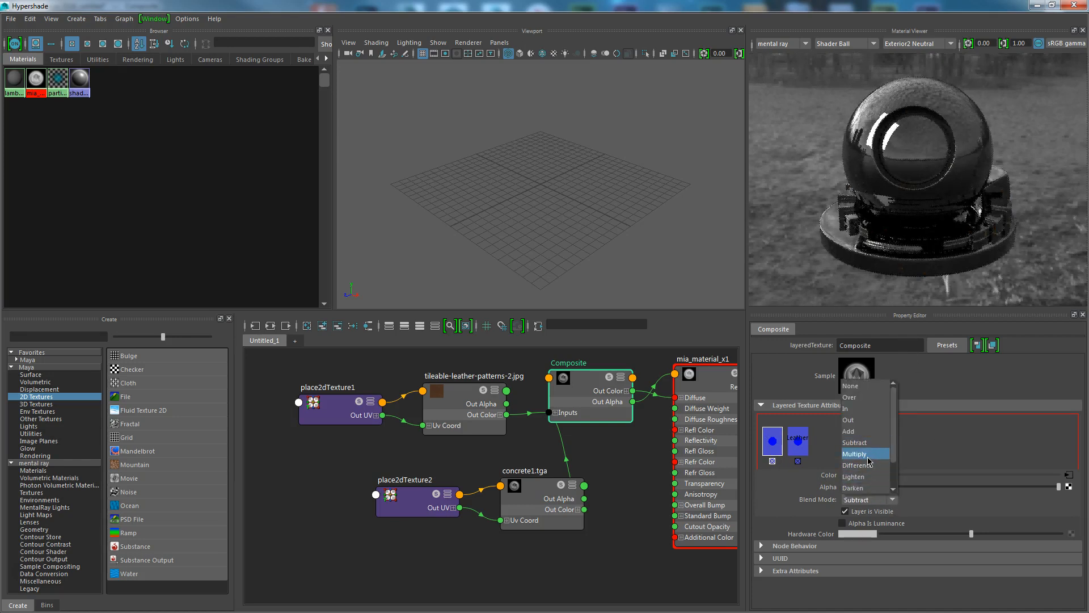
{"action": "left_click", "coordinate": [856, 454]}
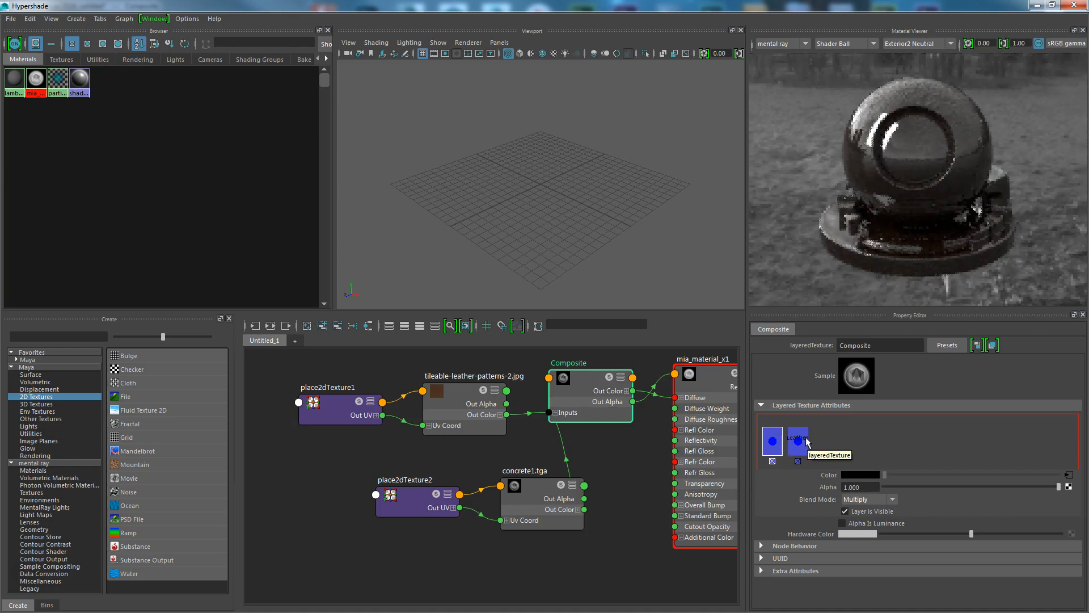
{"action": "left_click_drag", "start_coordinate": [1059, 486], "coordinate": [968, 488]}
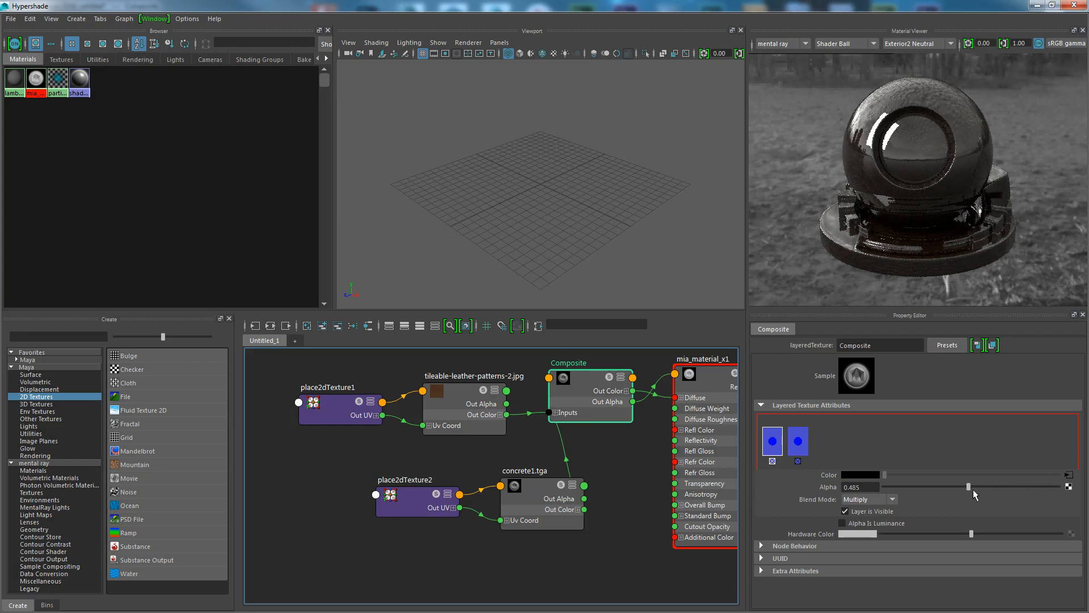
{"action": "left_click_drag", "start_coordinate": [967, 487], "coordinate": [936, 488]}
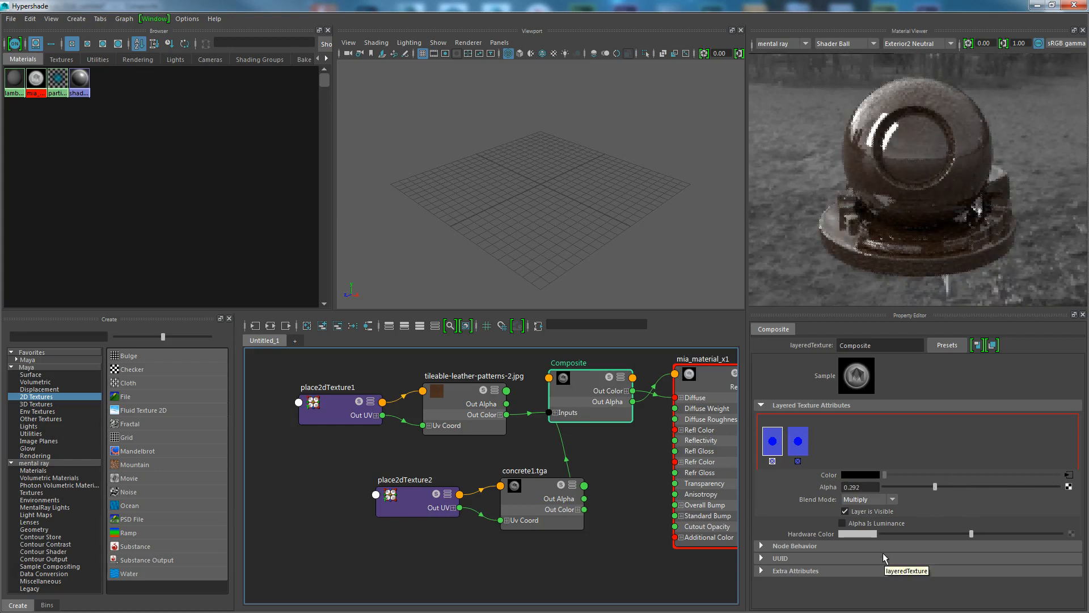
Review the Other Textures node category and the blend settings of the Composite texture's Leather and Stain layers.
{"action": "left_click", "coordinate": [35, 420]}
{"action": "left_click", "coordinate": [587, 384]}
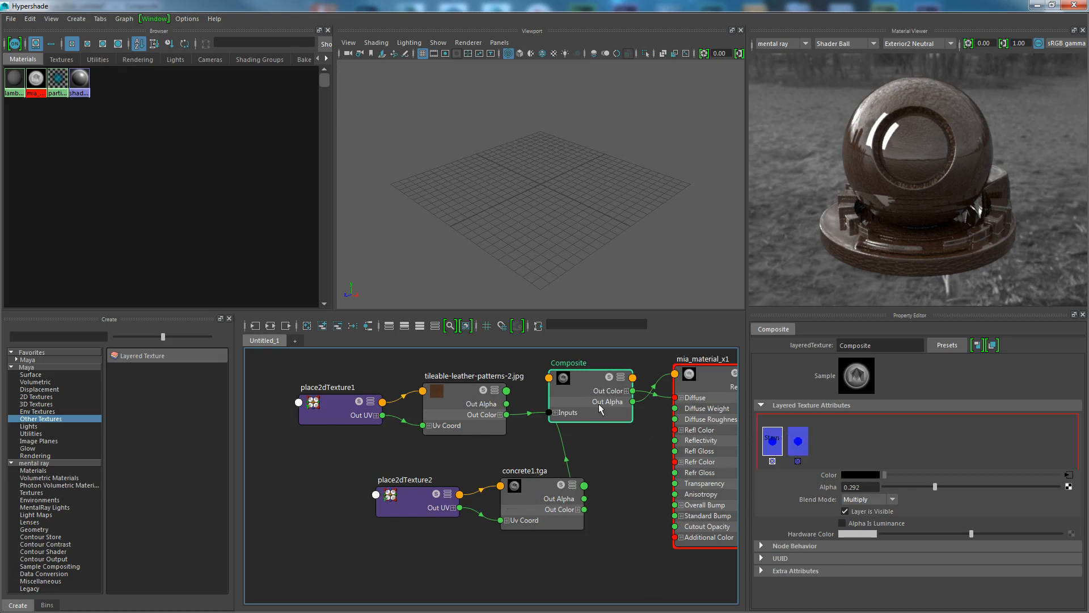
{"action": "left_click", "coordinate": [800, 447]}
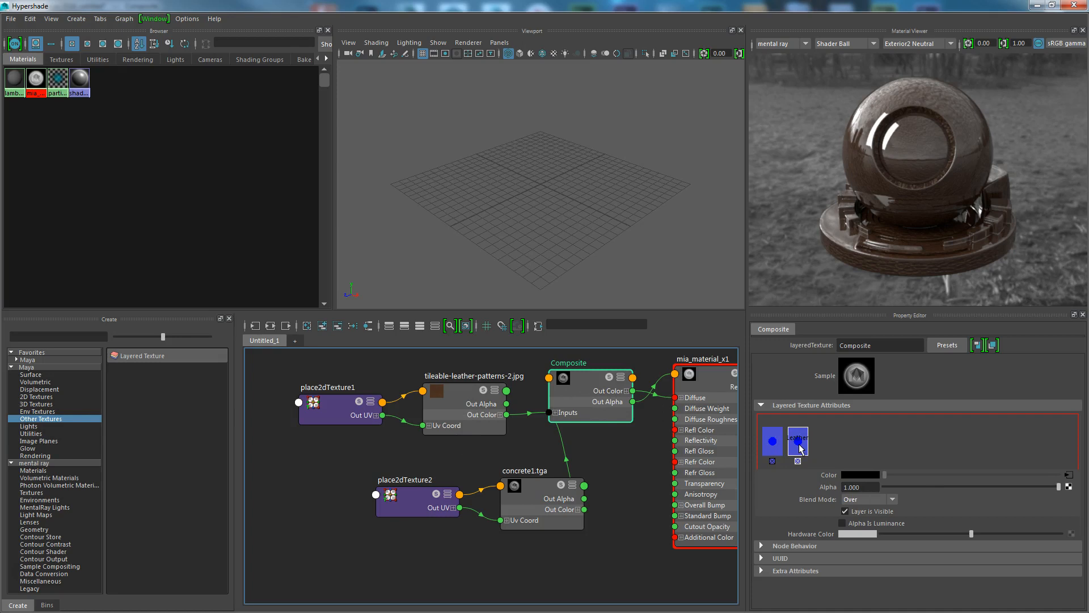
{"action": "left_click", "coordinate": [775, 442]}
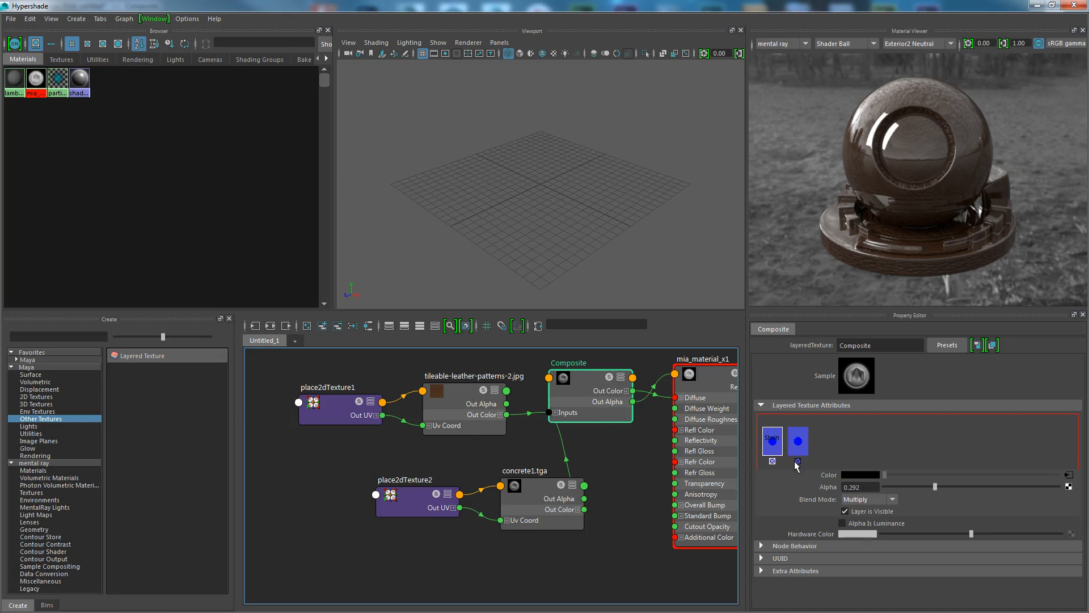
Try a third layer in front of the Stain layer in the Composite texture and remove it again.
{"action": "left_click", "coordinate": [828, 438]}
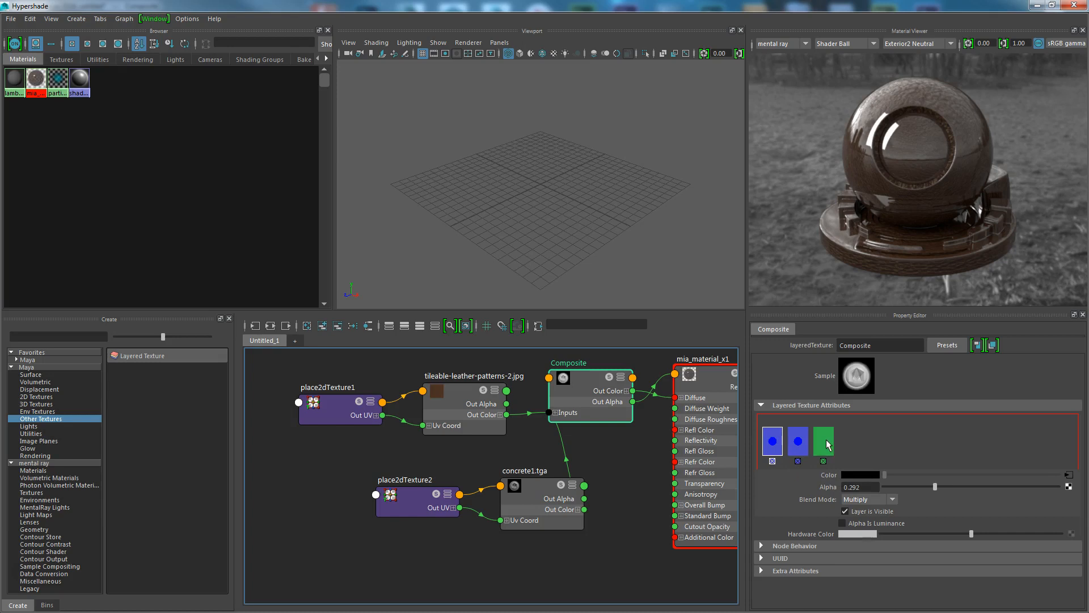
{"action": "left_click", "coordinate": [823, 461]}
{"action": "left_click", "coordinate": [823, 437]}
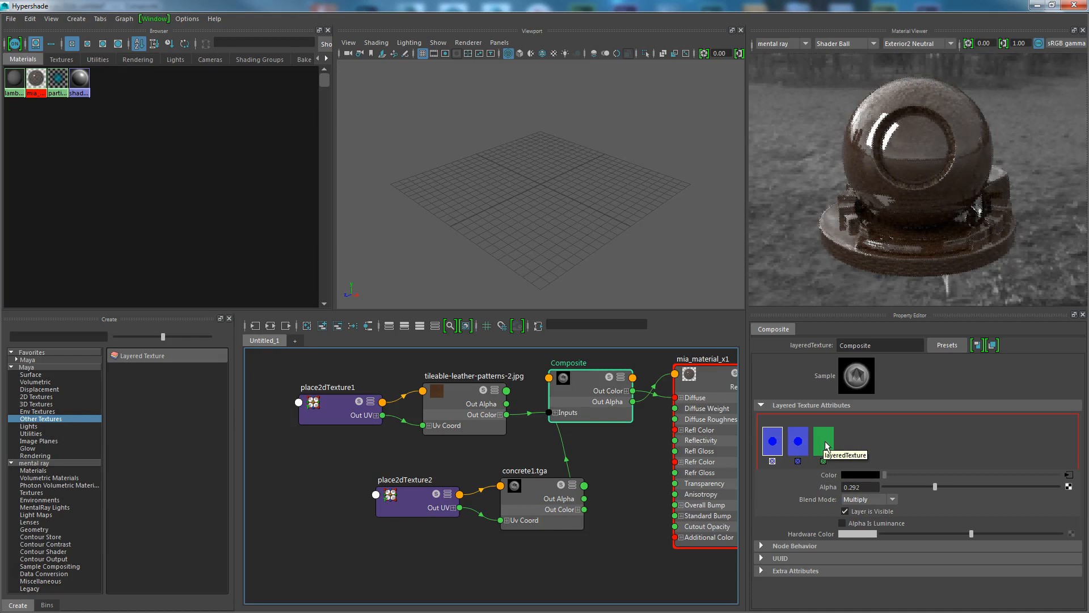
{"action": "middle_click_drag", "start_coordinate": [825, 441], "coordinate": [763, 447]}
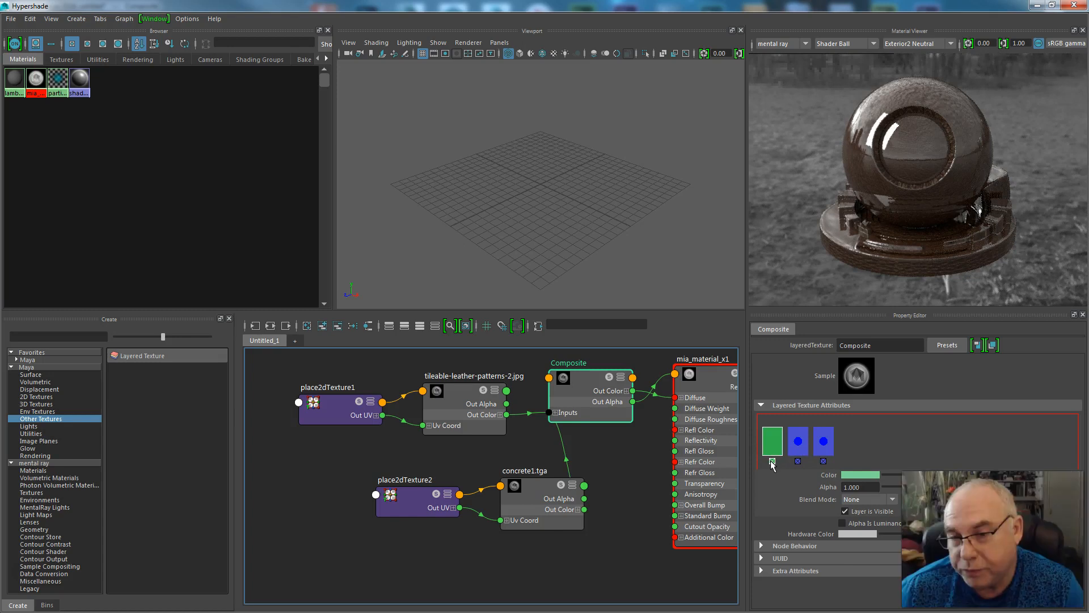
{"action": "left_click", "coordinate": [772, 461]}
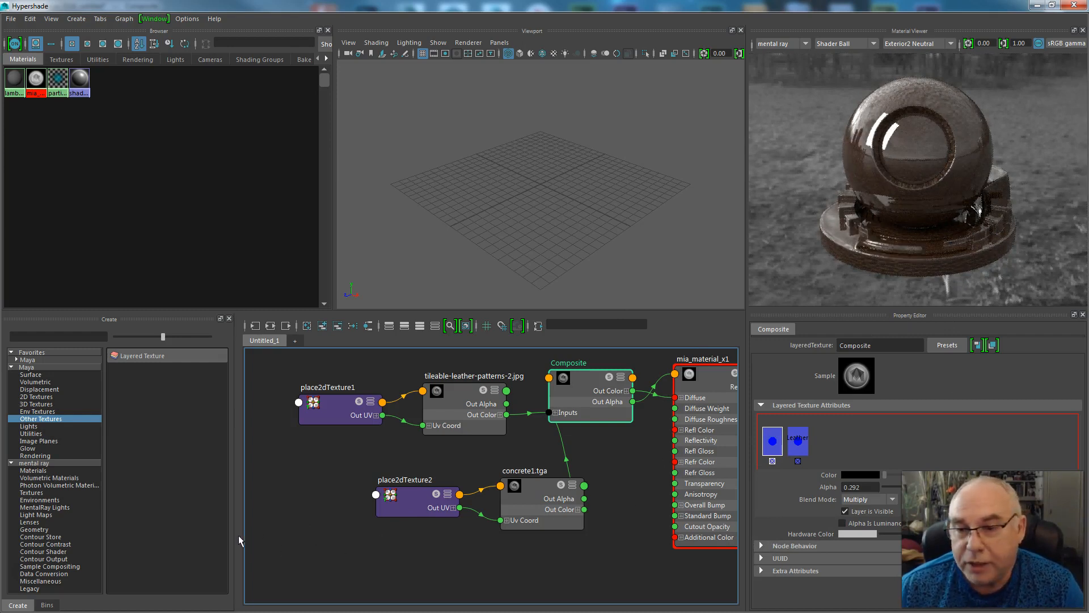
Minimize the Hypershade window to reveal the desktop.
{"action": "left_click", "coordinate": [1037, 5]}
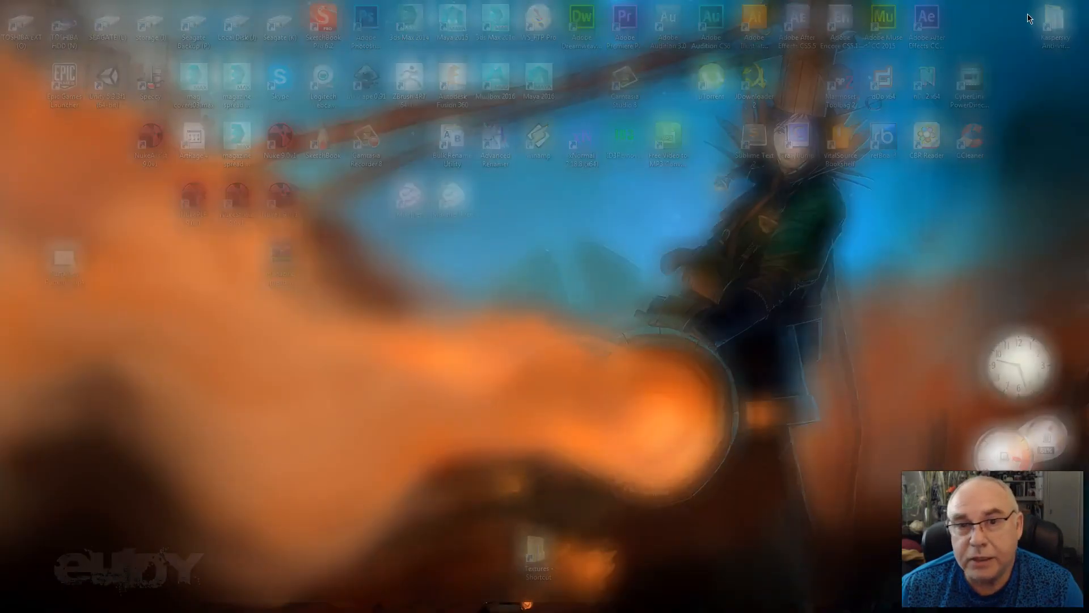